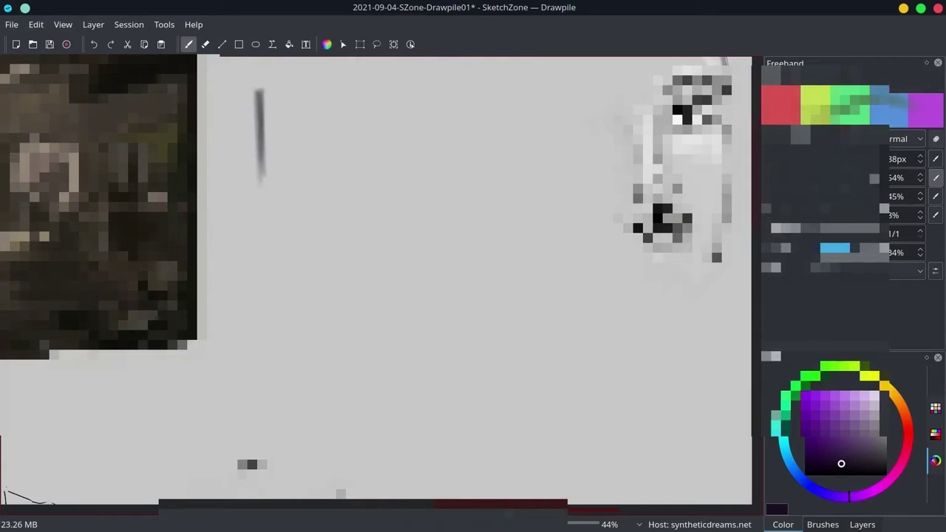
Outline a large square with thick dark purple Freehand strokes at 128px.
left_click_drag(248, 79, 558, 76)
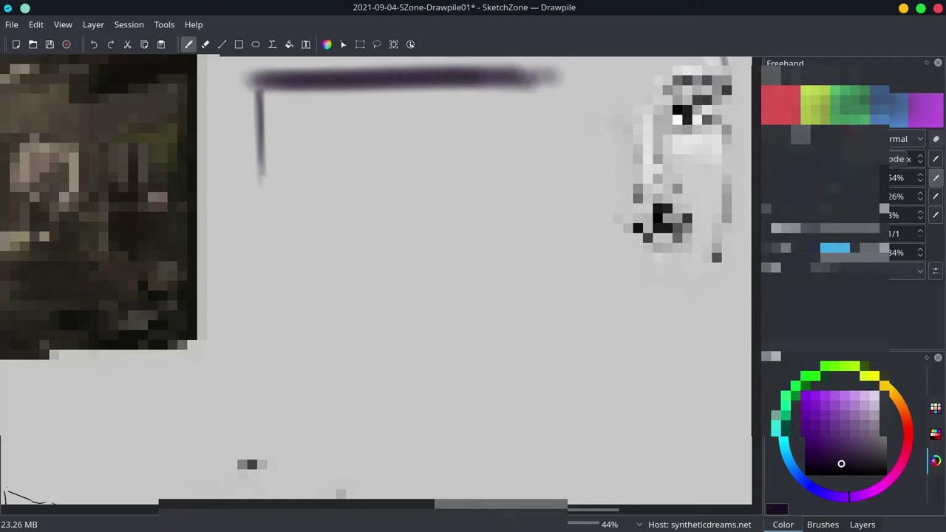
left_click_drag(560, 78, 580, 413)
left_click_drag(255, 82, 259, 178)
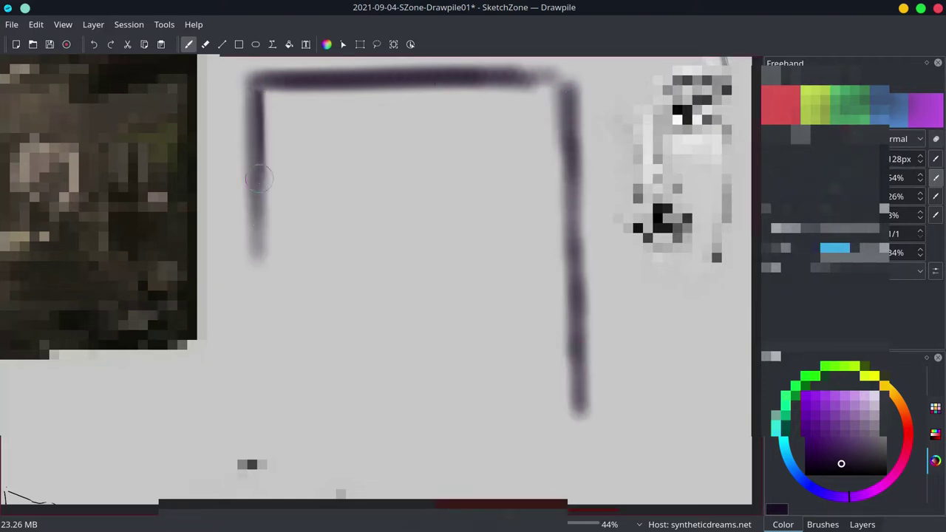
left_click_drag(257, 81, 264, 303)
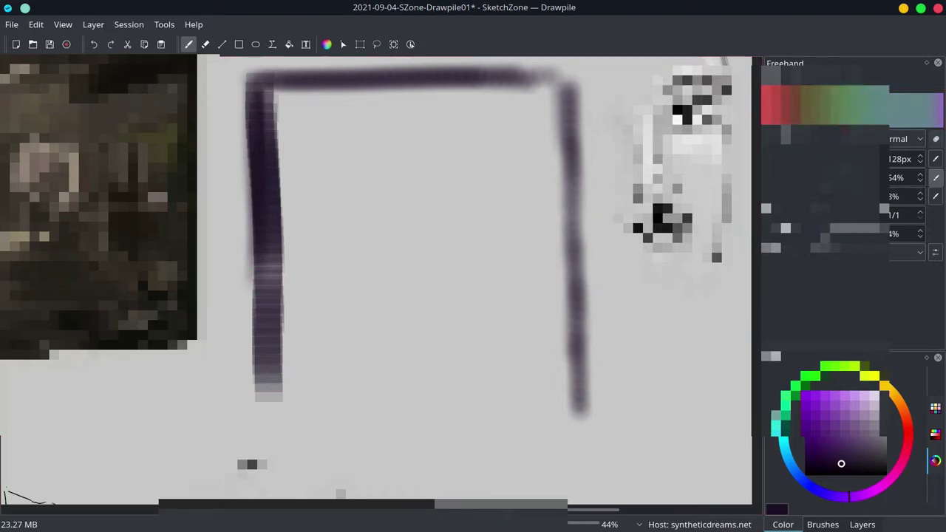
left_click_drag(332, 411, 275, 343)
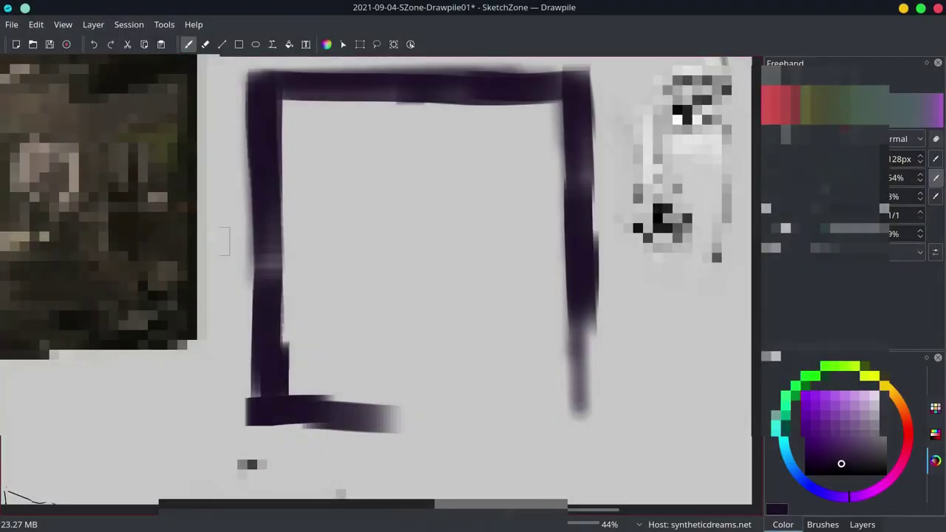
Hatch-fill the square's interior with broad dark purple strokes until nearly solid.
left_click_drag(295, 110, 303, 318)
left_click_drag(333, 92, 527, 307)
left_click_drag(288, 347, 550, 399)
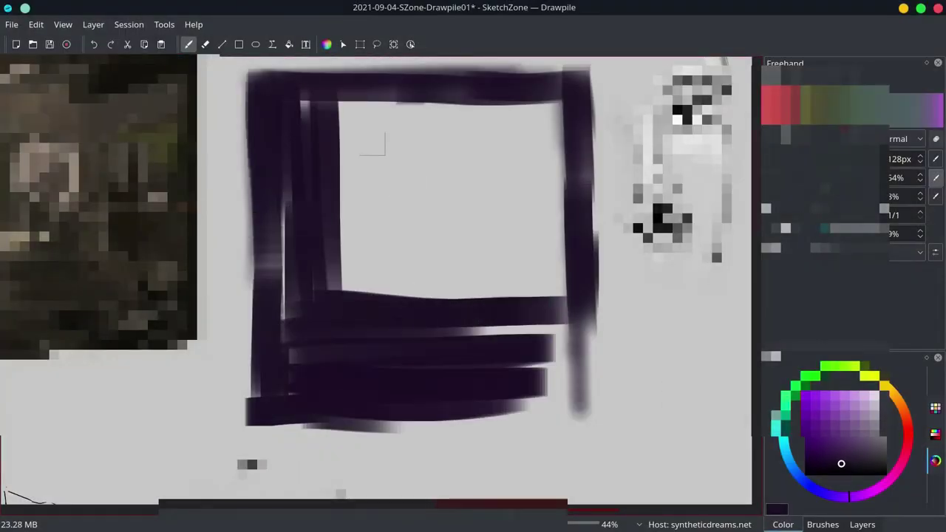
left_click_drag(370, 138, 433, 296)
left_click_drag(281, 439, 584, 433)
left_click_drag(444, 96, 518, 296)
left_click_drag(555, 74, 584, 443)
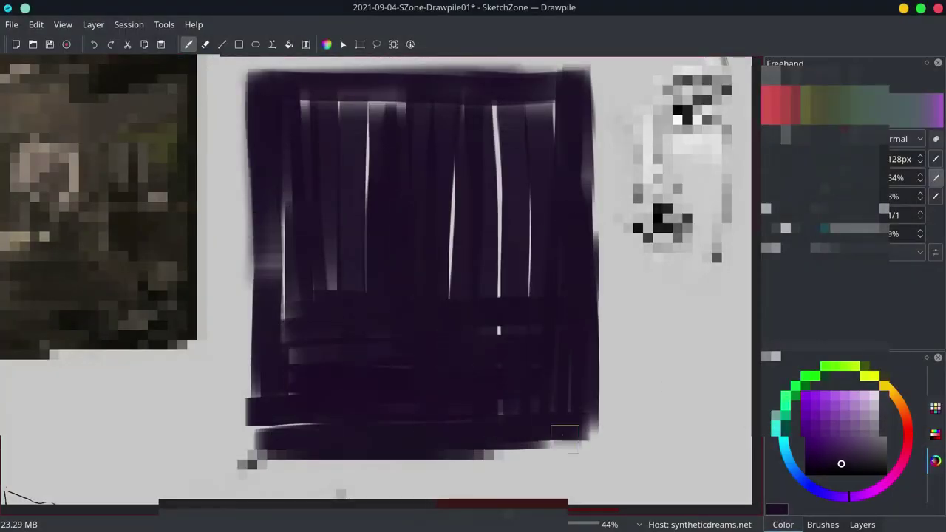
mouse_move(495, 78)
left_mouse_down()
mouse_move(376, 96)
mouse_move(379, 148)
left_mouse_up()
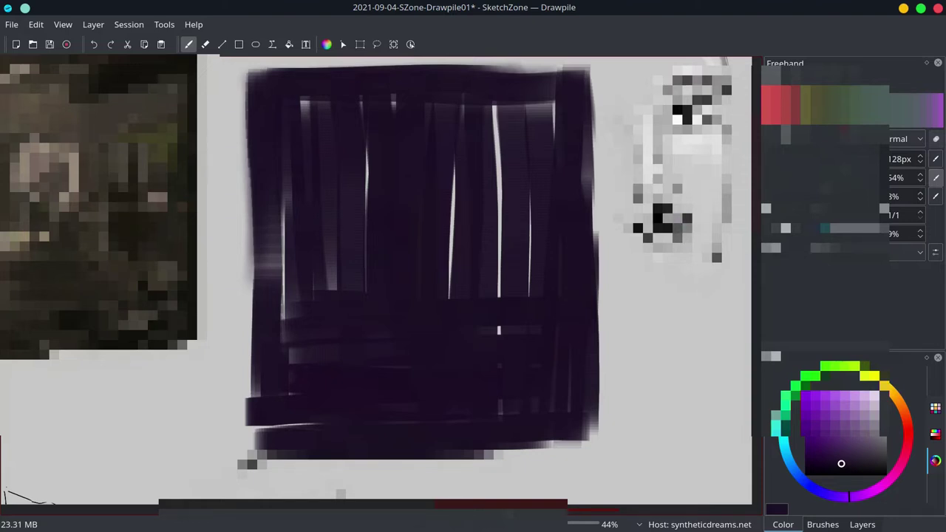
Paint a greyish-beige ground band along the bottom and a lighter purple trunk up the left edge.
mouse_move(252, 418)
left_mouse_down()
mouse_move(355, 399)
mouse_move(332, 390)
mouse_move(407, 384)
mouse_move(420, 413)
left_mouse_up()
mouse_move(260, 425)
left_mouse_down()
mouse_move(547, 432)
mouse_move(347, 403)
mouse_move(324, 390)
left_mouse_up()
left_click(275, 148, "ctrl")
left_click_drag(280, 311, 274, 184)
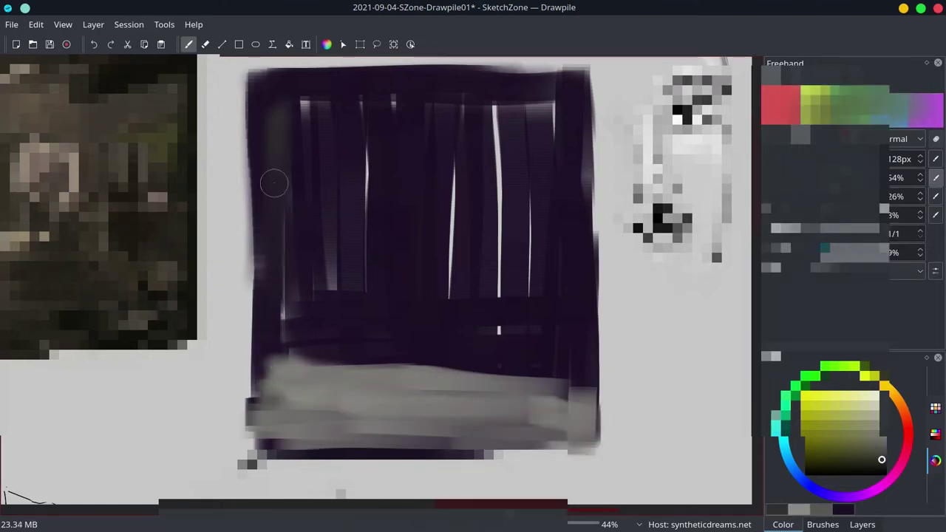
left_click_drag(281, 252, 281, 314)
left_click(302, 362, "ctrl")
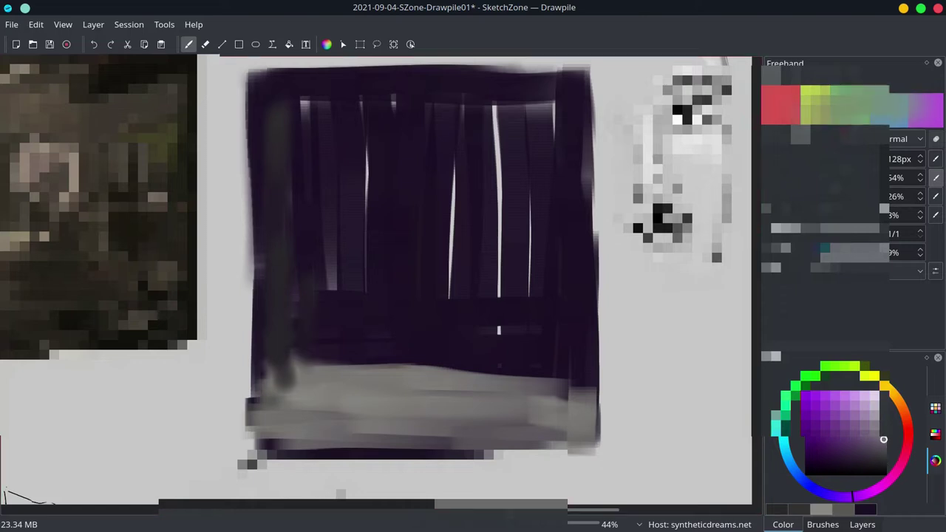
left_click_drag(295, 351, 289, 153)
Rough in the golden-tan hooded figure's outline in the centre.
left_click(418, 355, "ctrl")
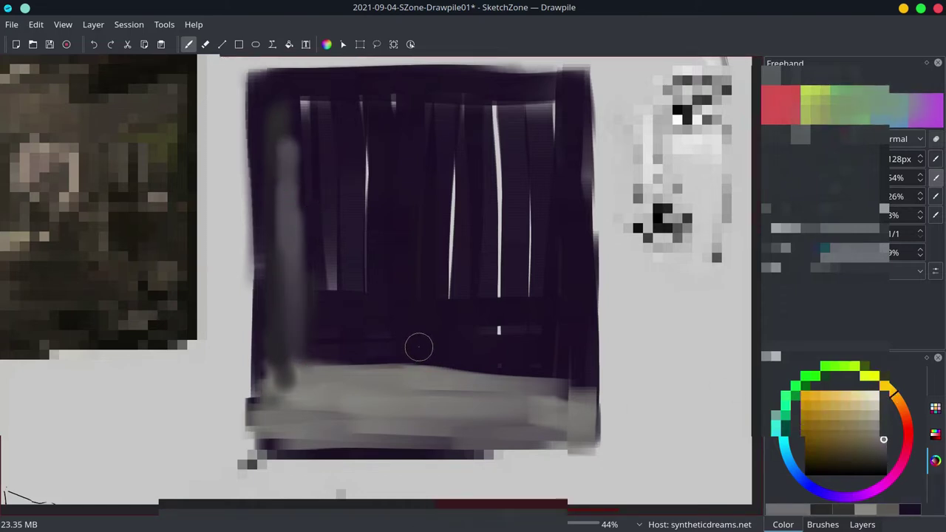
left_click_drag(399, 376, 391, 278)
left_click_drag(374, 386, 379, 252)
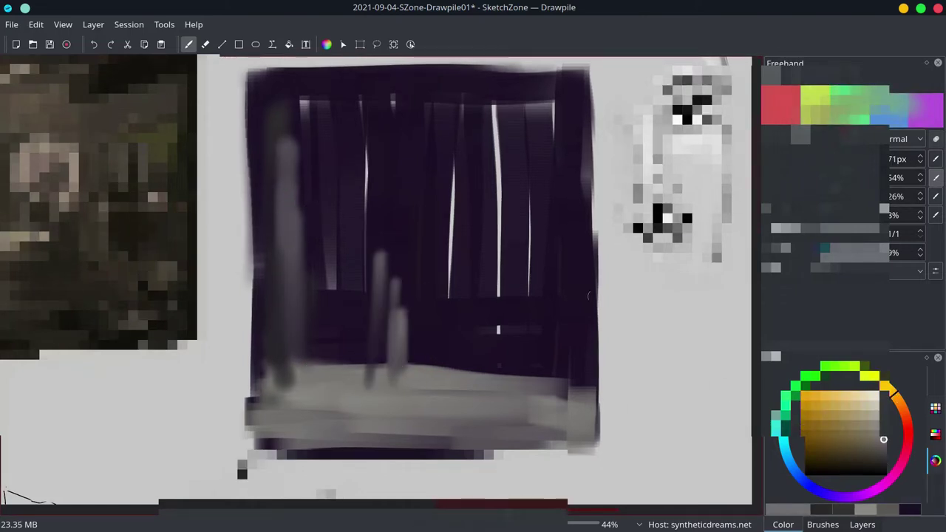
mouse_move(375, 216)
left_mouse_down()
mouse_move(395, 205)
mouse_move(418, 215)
left_mouse_up()
left_click_drag(400, 181, 369, 340)
left_click_drag(418, 203, 451, 354)
left_click_drag(383, 221, 405, 252)
Build up the figure's head, sides and lower body in golden tan.
left_click_drag(403, 159, 399, 295)
left_click_drag(425, 218, 429, 351)
left_click_drag(414, 332, 425, 399)
left_click_drag(384, 325, 373, 377)
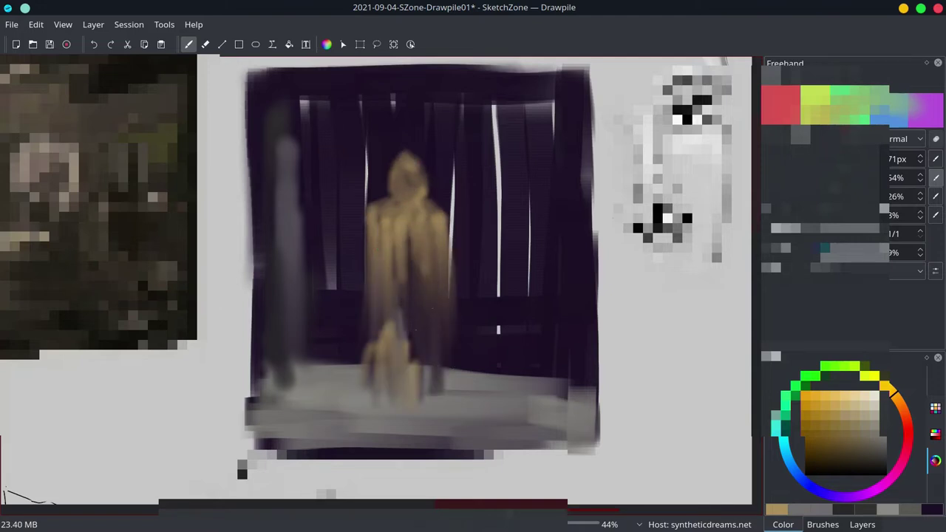
left_click_drag(414, 306, 414, 370)
left_click_drag(444, 278, 451, 381)
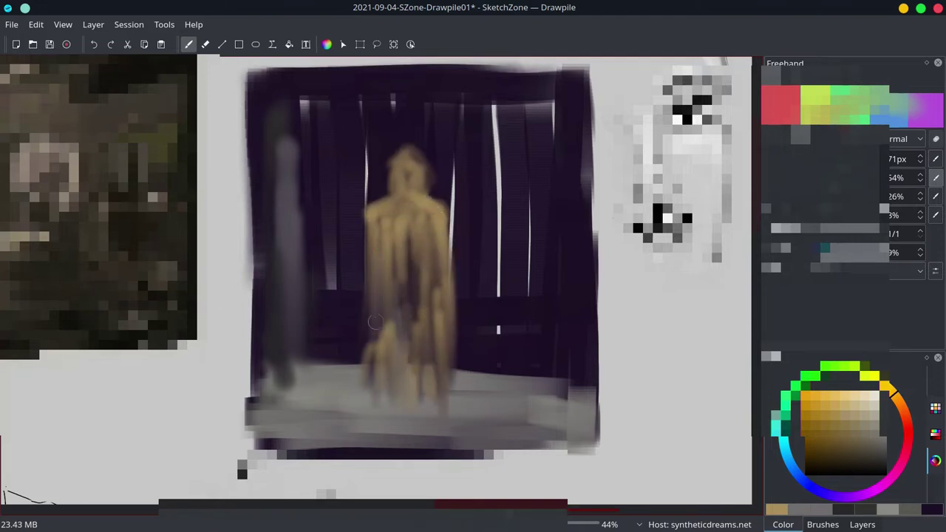
Paint a textured light grey block on the lower left beside the figure.
left_click(309, 370, "ctrl")
mouse_move(275, 364)
left_mouse_down()
mouse_move(273, 325)
mouse_move(307, 349)
mouse_move(361, 342)
left_mouse_up()
left_click_drag(281, 340, 362, 334)
mouse_move(345, 295)
left_mouse_down()
mouse_move(255, 284)
mouse_move(362, 303)
left_mouse_up()
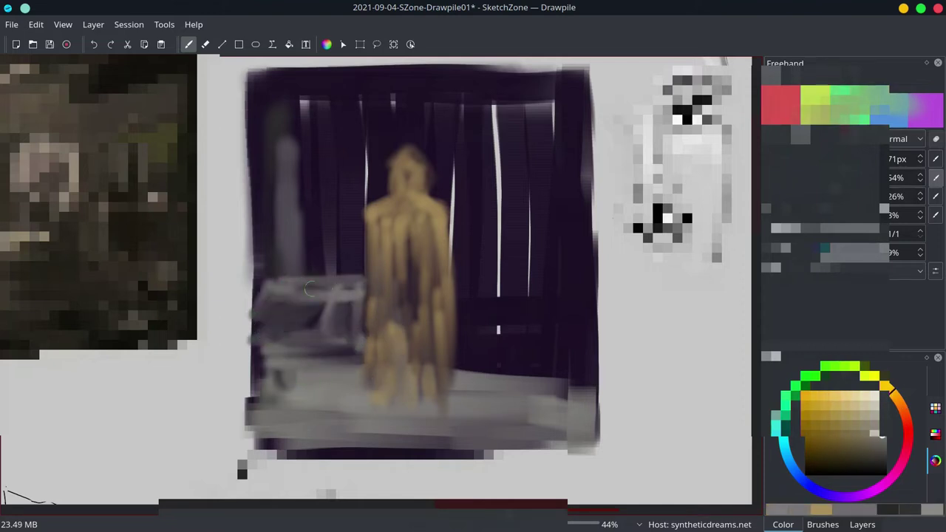
mouse_move(255, 281)
left_mouse_down()
mouse_move(351, 318)
mouse_move(229, 372)
left_mouse_up()
left_click_drag(252, 339, 357, 302)
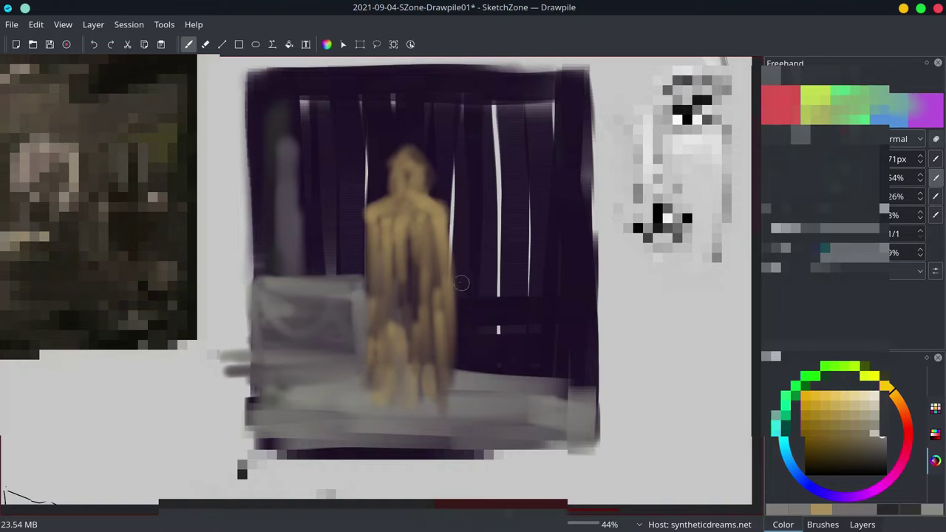
Paint a matching light grey block to the right of the figure.
mouse_move(461, 283)
left_mouse_down()
mouse_move(595, 295)
mouse_move(454, 314)
mouse_move(605, 329)
mouse_move(457, 376)
mouse_move(584, 339)
left_mouse_up()
left_click_drag(561, 311, 452, 386)
left_click_drag(487, 295, 629, 318)
left_click_drag(510, 326, 517, 372)
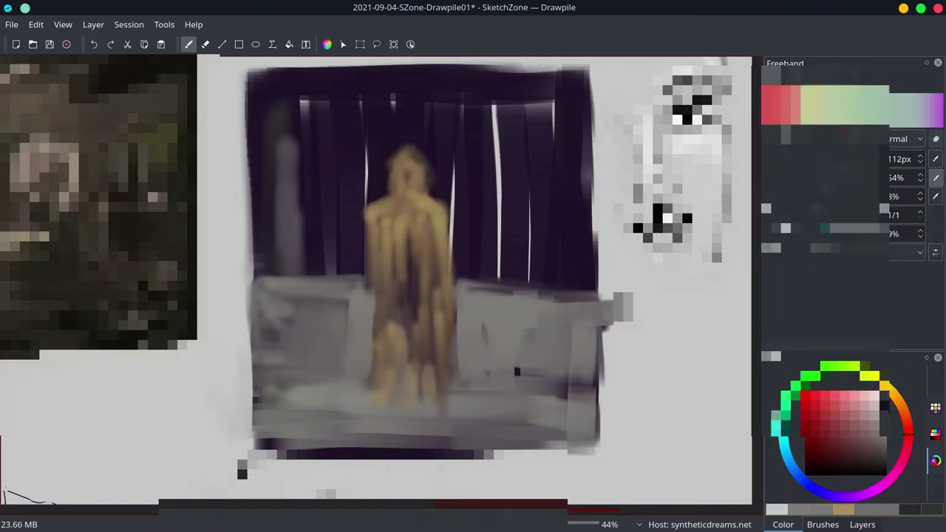
Add a bright Dodge-blended orange-brown streak on the right grey block, then show the layers list.
left_click(425, 352, "ctrl")
left_click(901, 139)
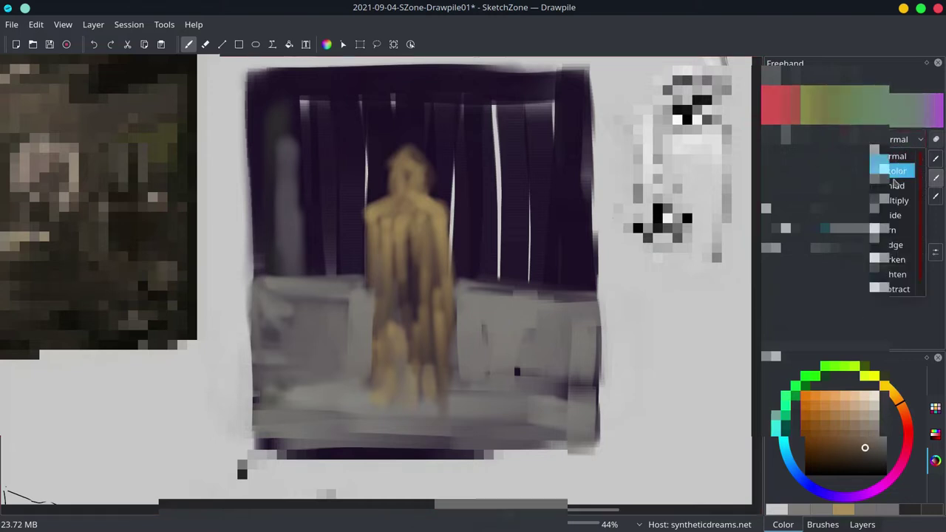
left_click(896, 245)
left_click_drag(561, 322, 473, 319)
left_click(862, 524)
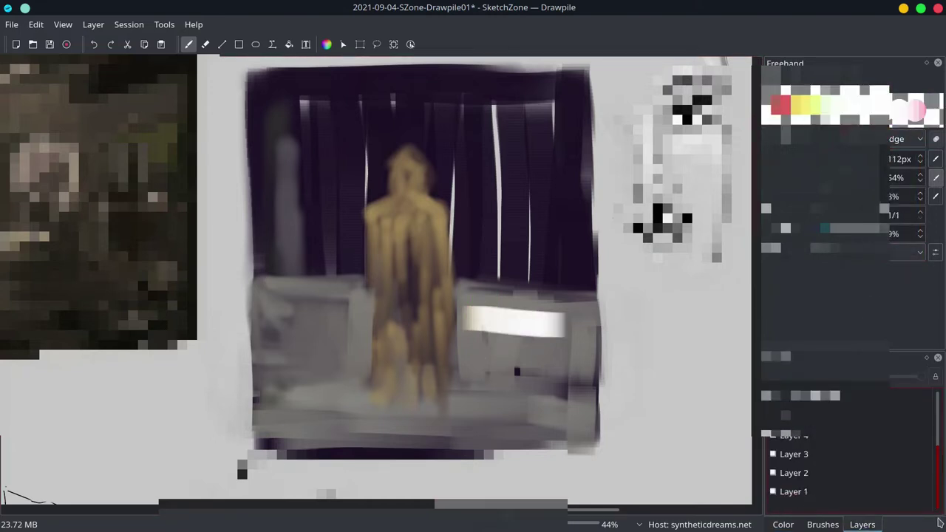
Scroll through the layers list and save the painting with Ctrl+S.
scroll(937, 472, "down", 1)
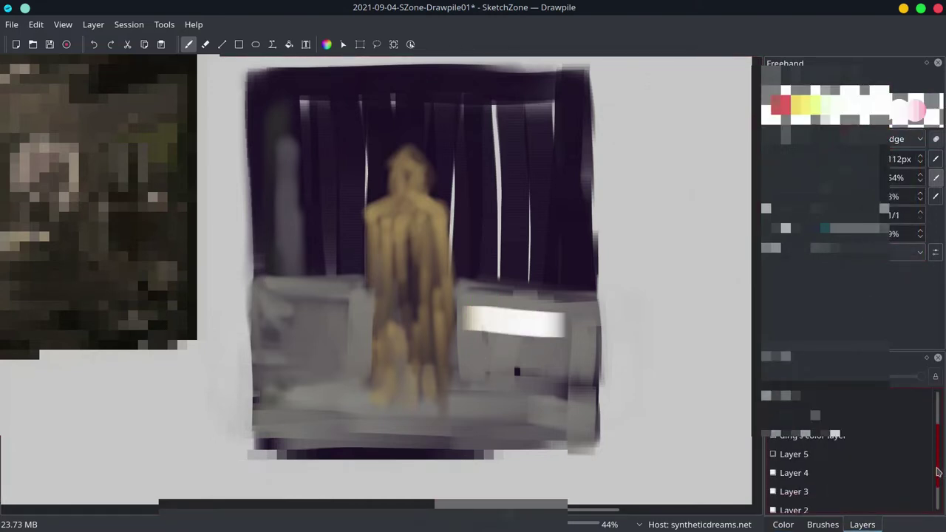
scroll(892, 479, "down", 1)
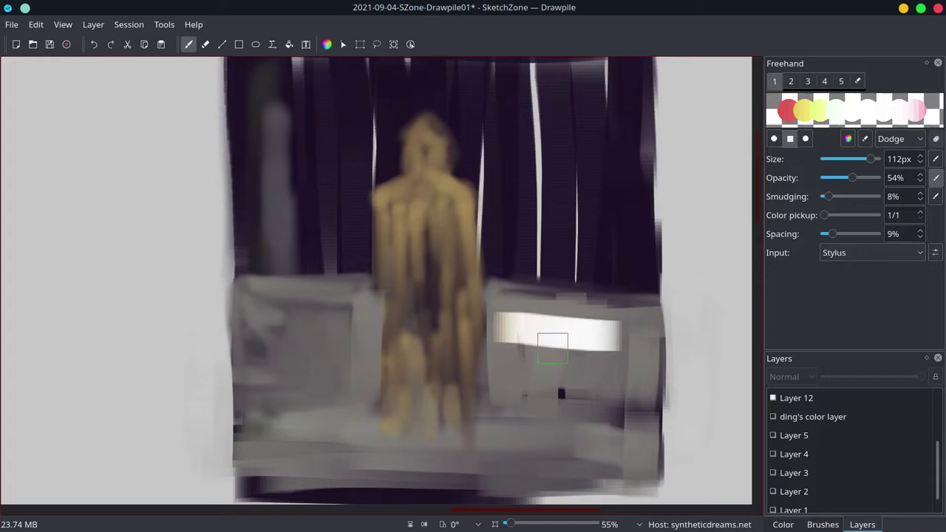
key("ctrl+s")
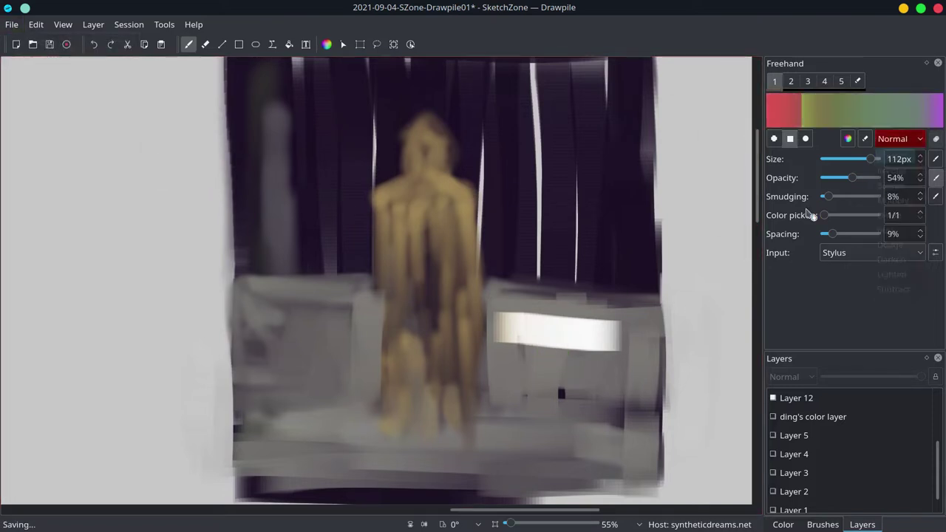
scroll(937, 433, "up", 1)
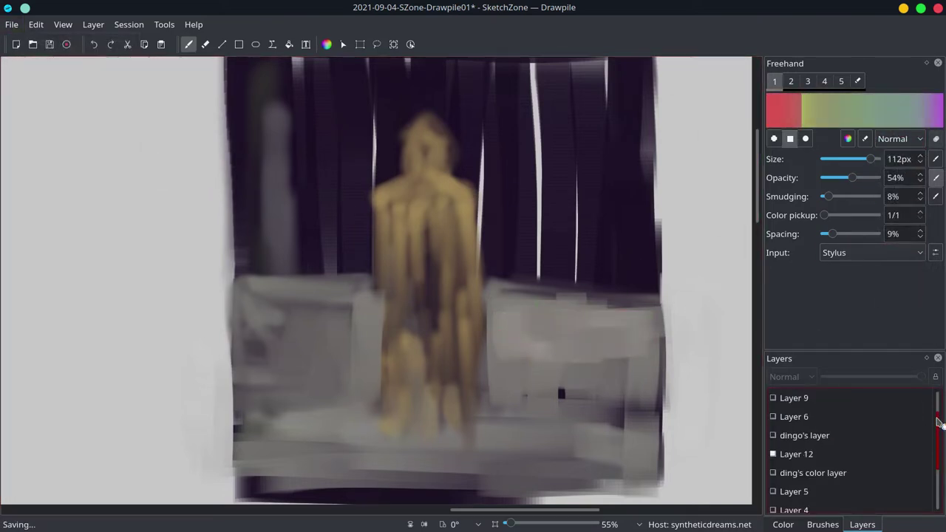
scroll(937, 433, "up", 1)
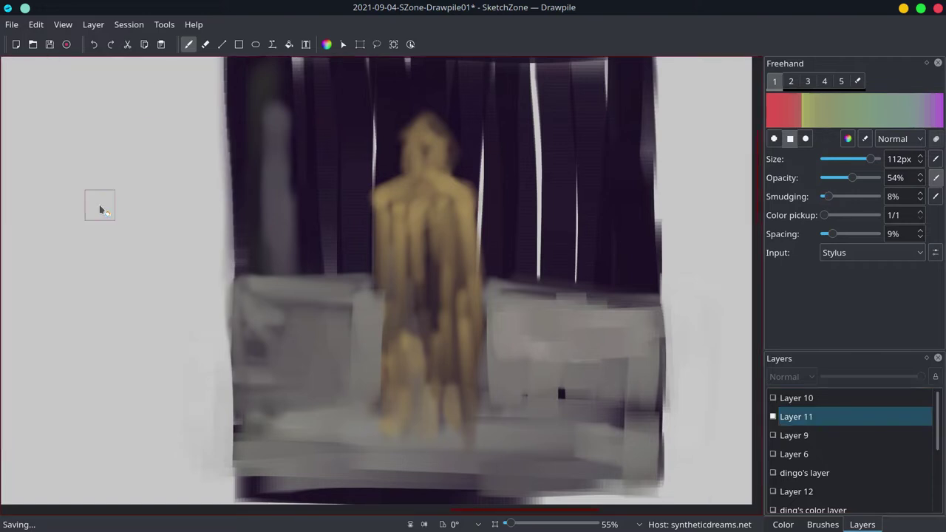
With a Dodge brush, highlight the figure's shoulders, both grey blocks and the floor band.
left_click(900, 138)
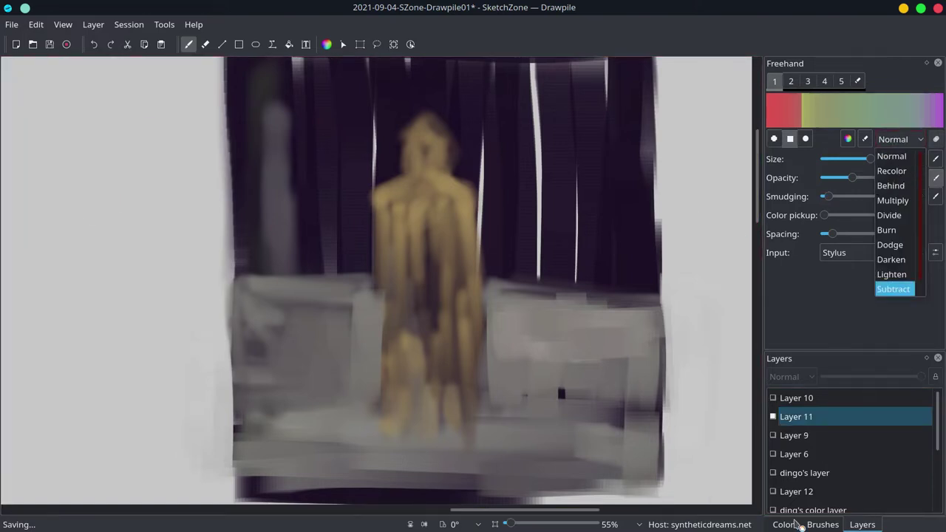
left_click(822, 524)
left_click(784, 524)
left_click(900, 138)
left_click(889, 245)
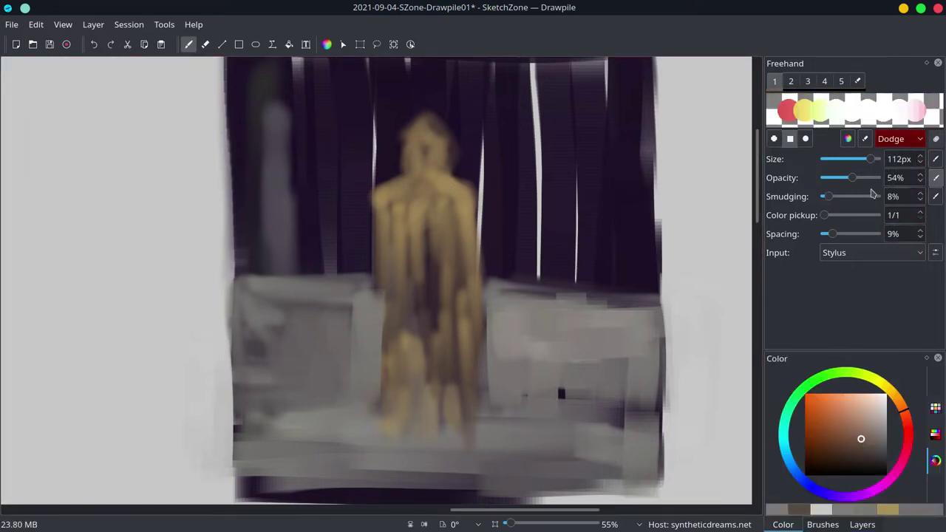
mouse_move(852, 177)
left_mouse_down()
mouse_move(824, 178)
mouse_move(832, 177)
left_mouse_up()
left_click_drag(452, 244, 443, 147)
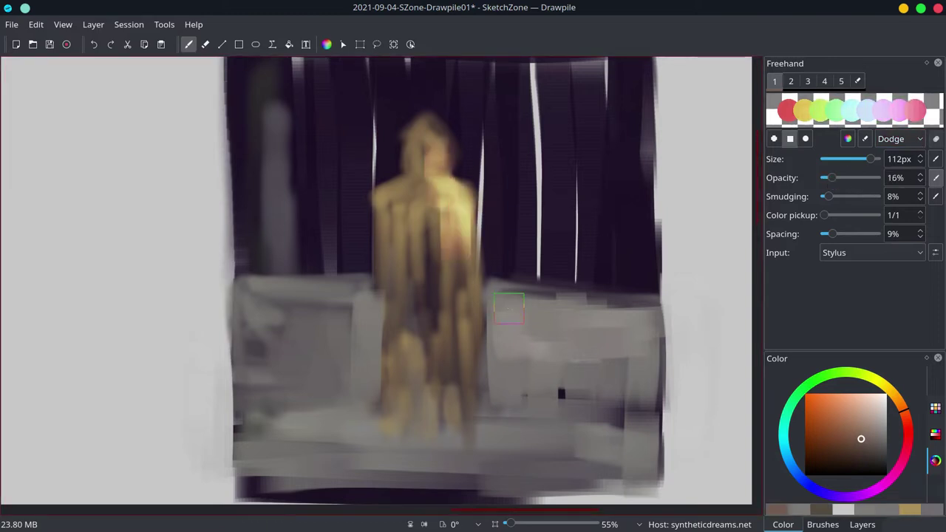
left_click_drag(495, 300, 651, 370)
left_click_drag(258, 310, 399, 311)
left_click_drag(480, 303, 646, 303)
left_click_drag(436, 436, 653, 464)
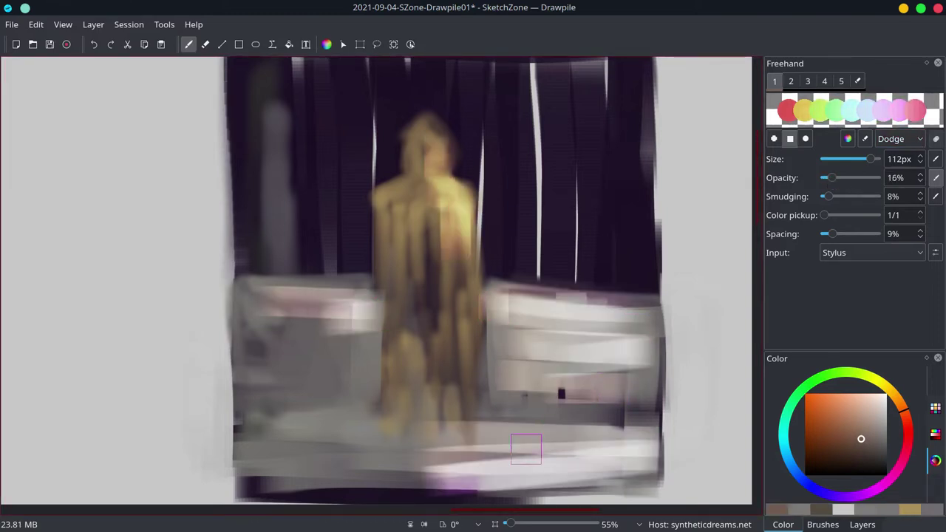
Return the brush to Normal blending and reduce its size to 74px.
left_click(900, 139)
left_click(891, 142)
left_click_drag(871, 159, 855, 159)
left_click(322, 325, "ctrl")
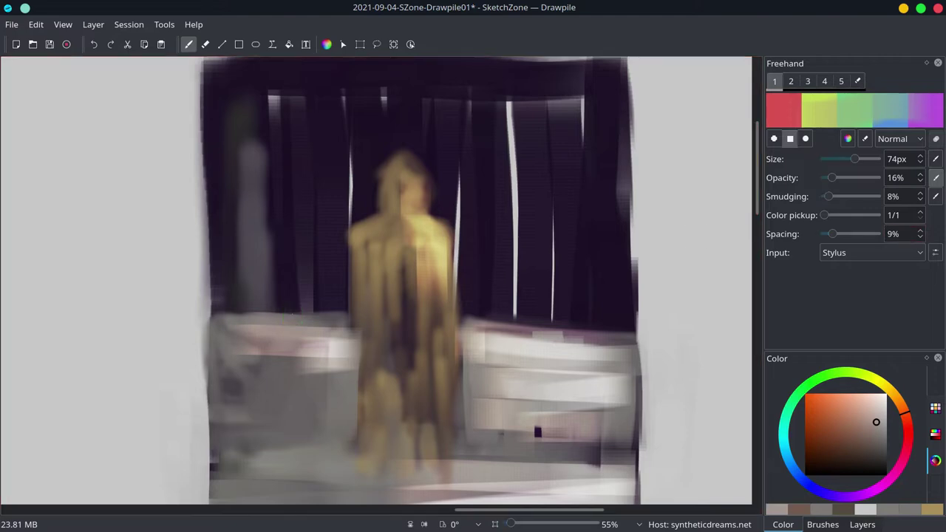
Switch to a smaller soft round brush and paint a light stroke along the snow ledge.
left_click(862, 524)
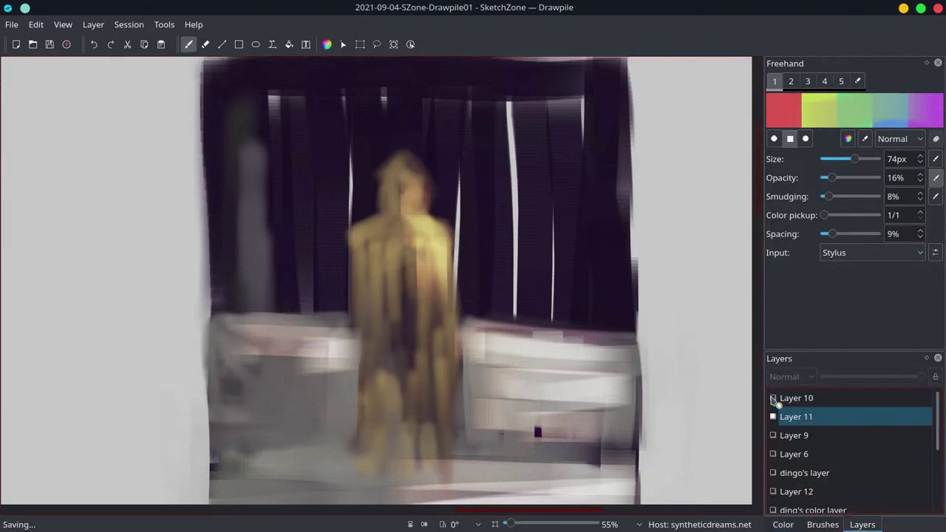
scroll(532, 381, "down", 5)
scroll(532, 380, "down", 5)
scroll(533, 380, "up", 10)
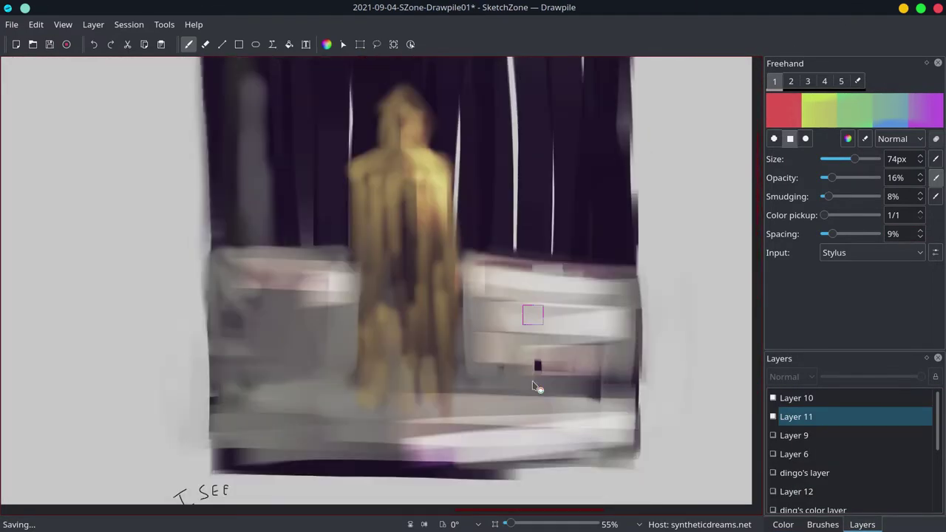
scroll(507, 296, "down", 1)
scroll(444, 307, "down", 1)
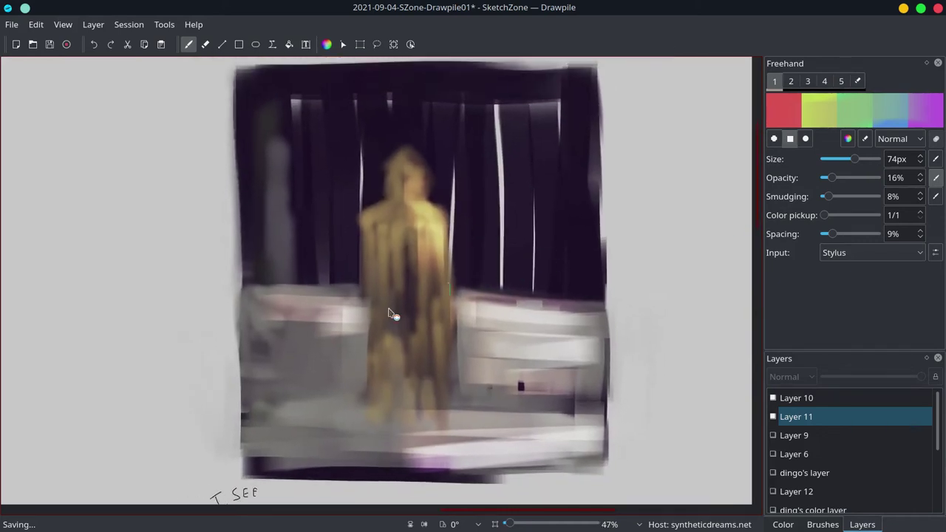
left_click(850, 160)
left_click(806, 138)
left_click_drag(359, 302, 621, 316)
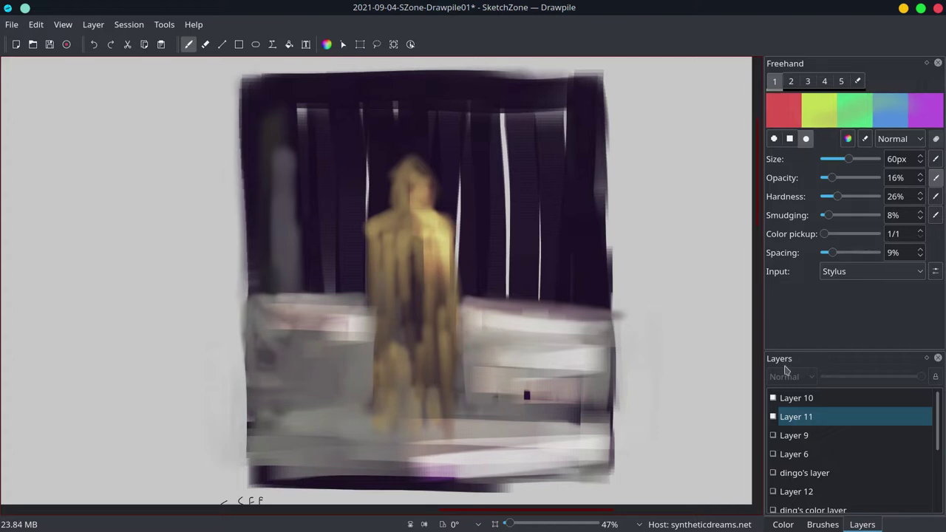
Choose a lighter, redder colour and raise the brush opacity to 60%.
left_click(783, 524)
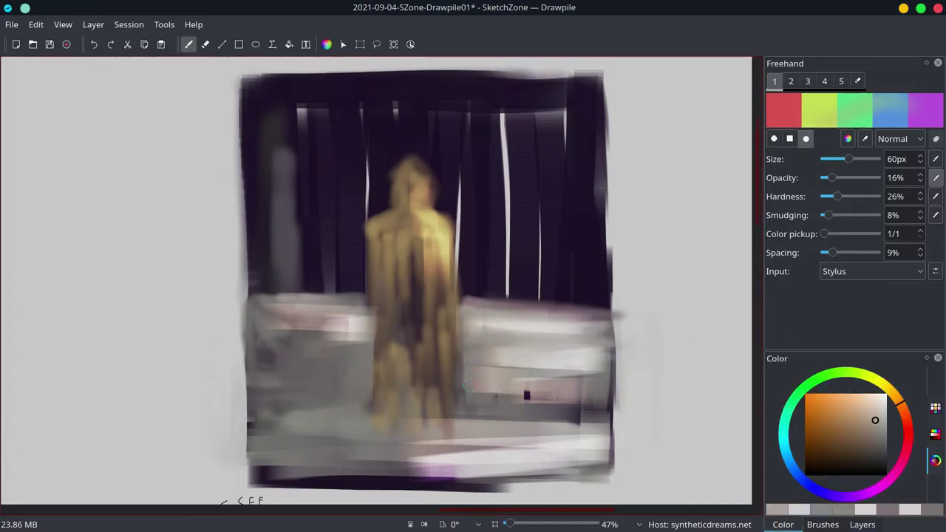
left_click(468, 348, "ctrl")
left_click(260, 334, "ctrl")
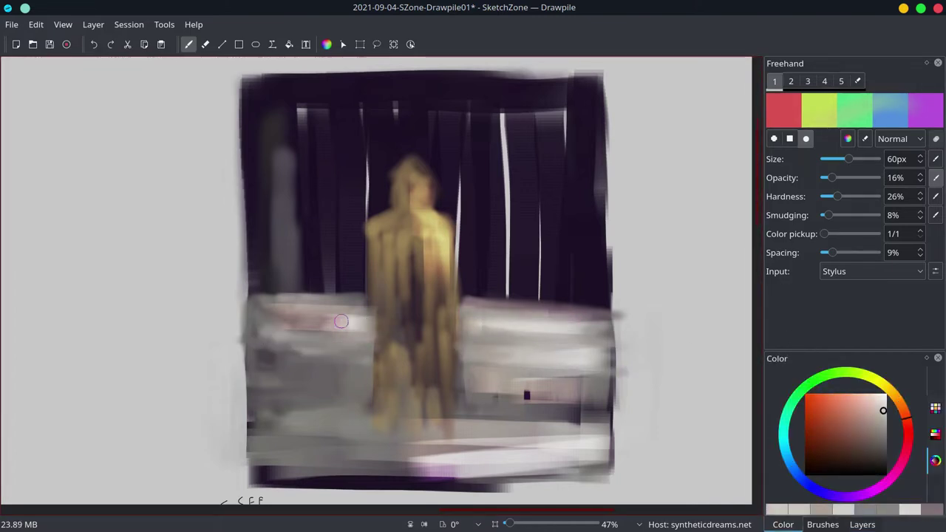
key("o")
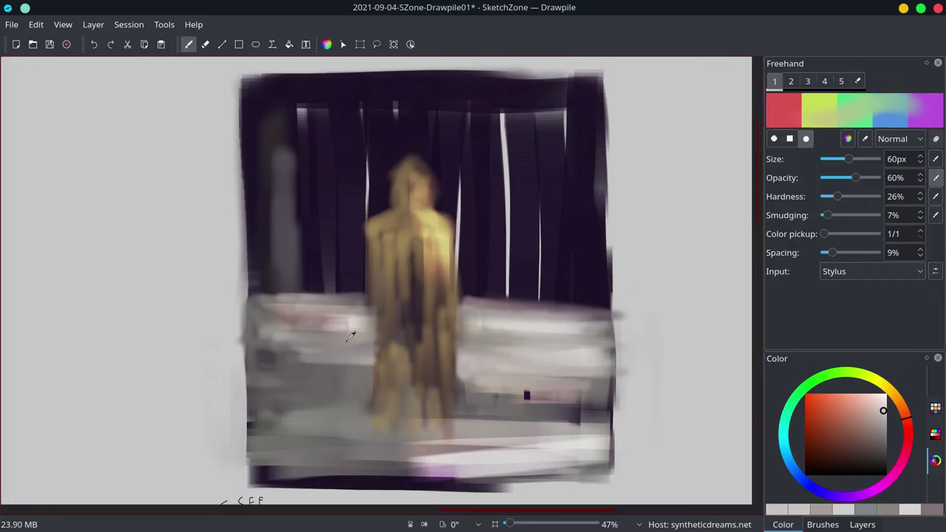
Paint sampled light tones over the snow ledges and a dark shadow below the figure's feet.
left_click(350, 337, "ctrl")
left_click_drag(266, 318, 359, 319)
left_click(564, 338, "ctrl")
left_click_drag(565, 396, 479, 411)
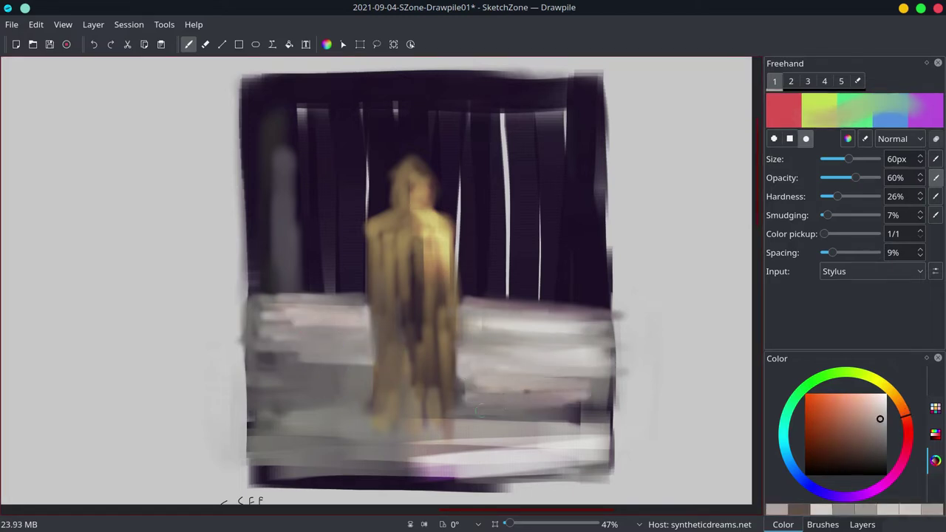
left_click(458, 392, "ctrl")
left_click_drag(379, 418, 357, 418)
Brighten the lower robe and its right edge with yellow sampled from the robe.
left_click(414, 259, "ctrl")
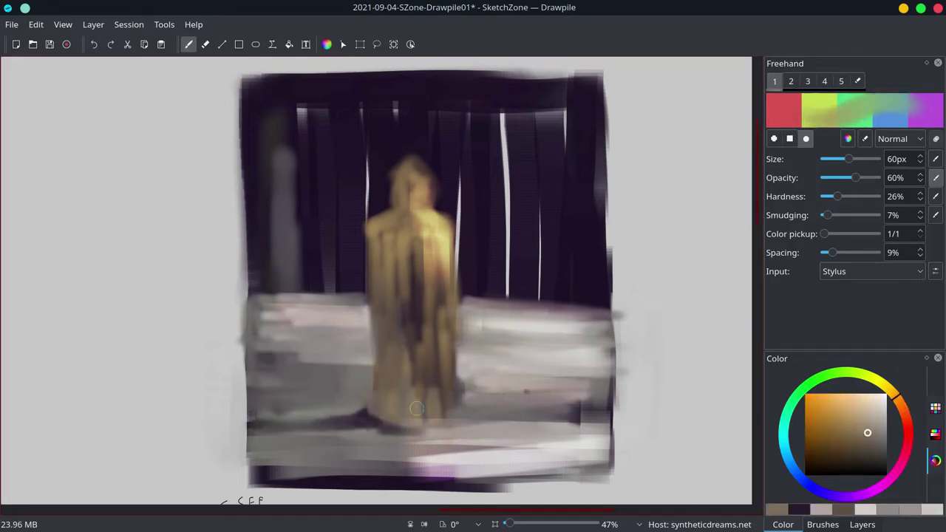
left_click_drag(422, 388, 439, 433)
left_click_drag(454, 326, 460, 428)
left_click(422, 189, "ctrl")
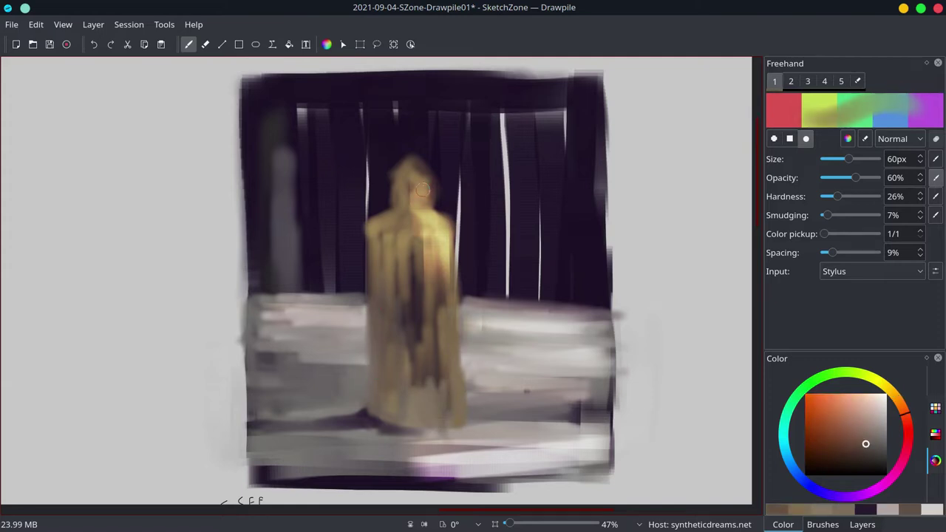
Lighten the right snow and the lower snow band with sampled light pink.
left_click(311, 307, "ctrl")
left_click_drag(621, 403, 473, 410)
left_click(539, 443, "ctrl")
mouse_move(347, 444)
left_mouse_down()
mouse_move(503, 448)
mouse_move(581, 422)
mouse_move(440, 436)
left_mouse_up()
left_click(507, 450, "ctrl")
Erase streaks across the snow areas, then add fresh light streaks.
key("e")
left_click_drag(613, 414, 473, 425)
left_click_drag(603, 369, 465, 384)
left_click_drag(370, 374, 259, 403)
left_click_drag(281, 466, 451, 460)
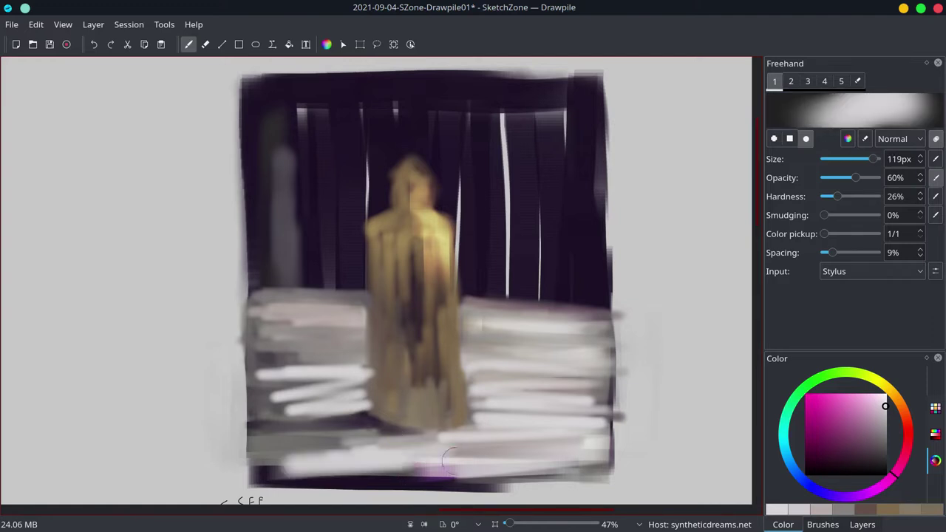
left_click_drag(369, 325, 266, 340)
left_click_drag(606, 347, 466, 326)
left_click_drag(362, 303, 310, 359)
key("e")
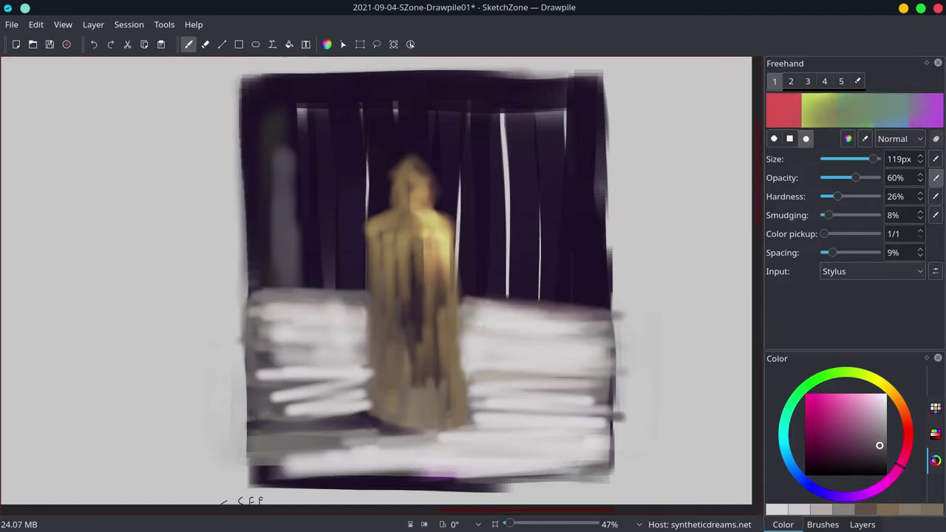
Smooth the right, lower and left snow areas with light pink tones.
left_click(310, 348, "ctrl")
left_click(414, 355, "ctrl")
left_click_drag(613, 326, 466, 347)
left_click(592, 354, "ctrl")
left_click_drag(613, 388, 491, 403)
left_click_drag(484, 477, 310, 480)
left_click_drag(443, 480, 236, 473)
left_click_drag(355, 362, 247, 414)
left_click_drag(466, 310, 568, 301)
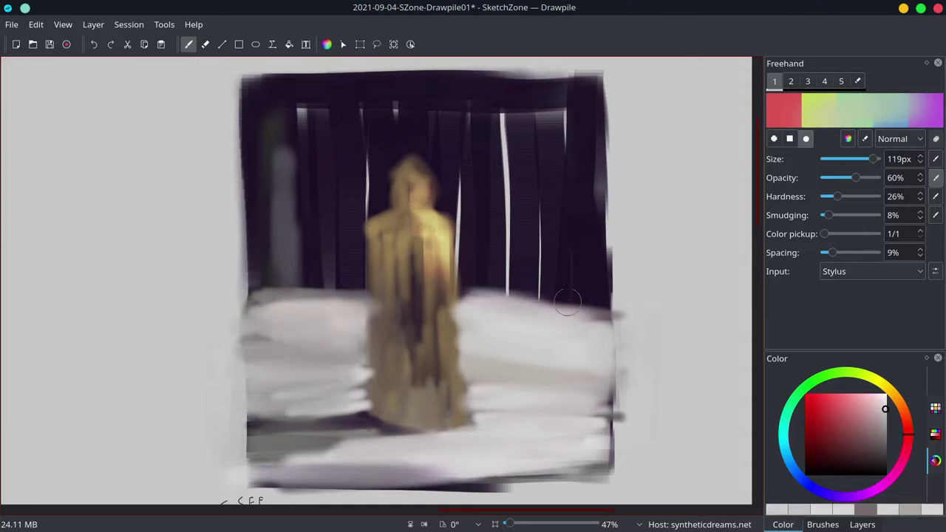
Paint pale grey vertical trunks across the dark background on both sides of the figure.
left_click(349, 370, "ctrl")
left_click_drag(284, 85, 292, 285)
left_click_drag(266, 289, 270, 159)
mouse_move(323, 288)
left_mouse_down()
mouse_move(322, 129)
mouse_move(329, 292)
left_mouse_up()
left_click_drag(255, 66, 259, 155)
left_click_drag(321, 70, 321, 144)
left_click_drag(384, 66, 380, 207)
left_click_drag(414, 67, 414, 155)
left_click_drag(473, 303, 481, 130)
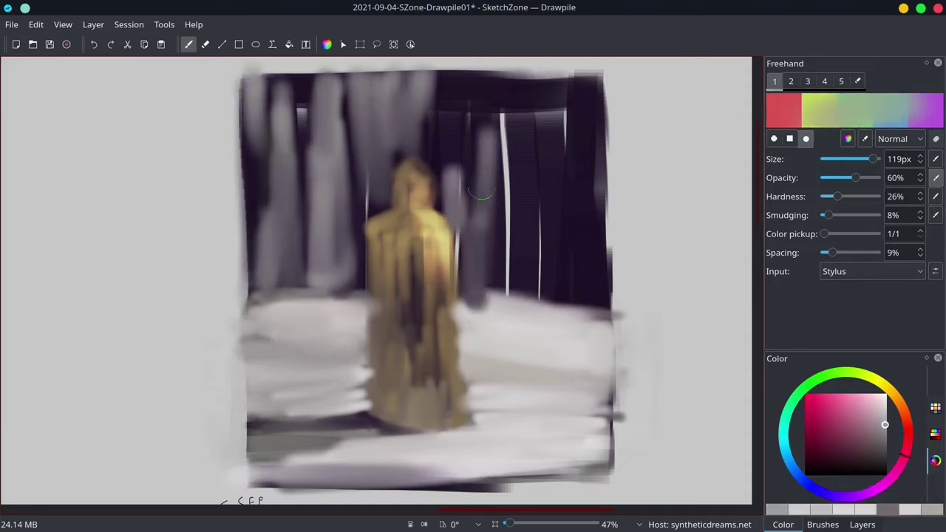
left_click_drag(480, 191, 484, 67)
mouse_move(510, 74)
left_mouse_down()
mouse_move(510, 259)
mouse_move(569, 318)
left_mouse_up()
Paint light grey horizontal snow strokes left and right of the figure.
left_click_drag(540, 122, 540, 310)
left_click_drag(366, 292, 248, 285)
left_click(314, 270, "ctrl")
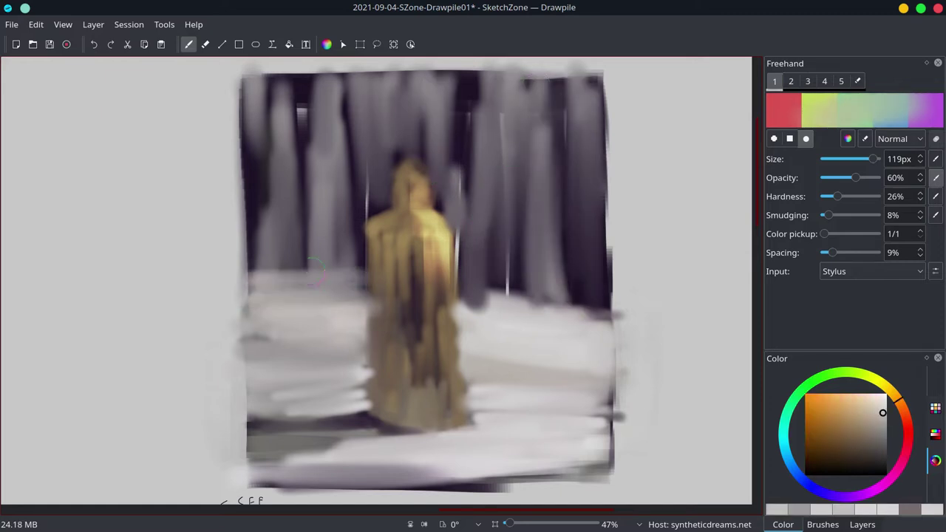
left_click_drag(314, 269, 252, 288)
left_click_drag(458, 277, 636, 279)
left_click_drag(454, 255, 606, 262)
left_click_drag(362, 258, 252, 255)
left_click_drag(466, 288, 610, 295)
left_click_drag(503, 296, 617, 310)
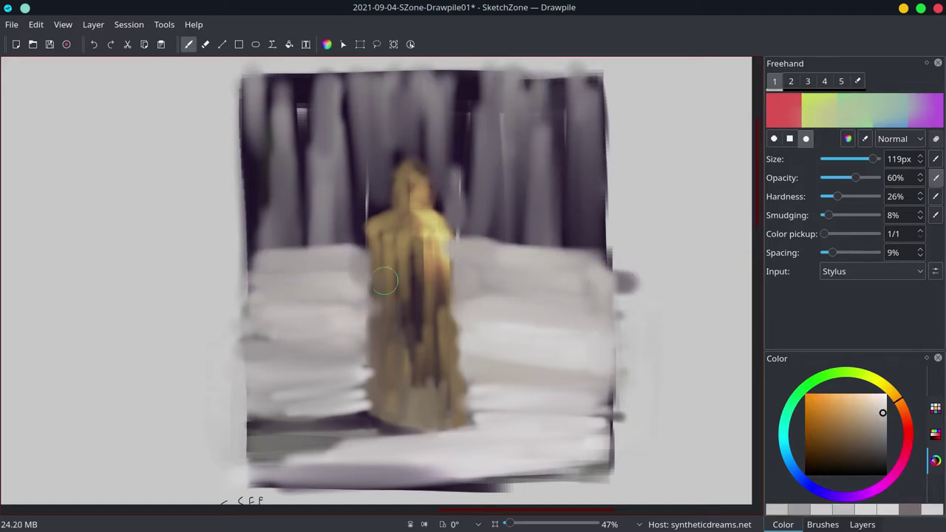
left_click_drag(365, 248, 247, 243)
Brighten the robe's right side with yellow and shrink the brush to 50px.
left_click(399, 288, "ctrl")
left_click(448, 236, "ctrl")
left_click_drag(453, 235, 430, 318)
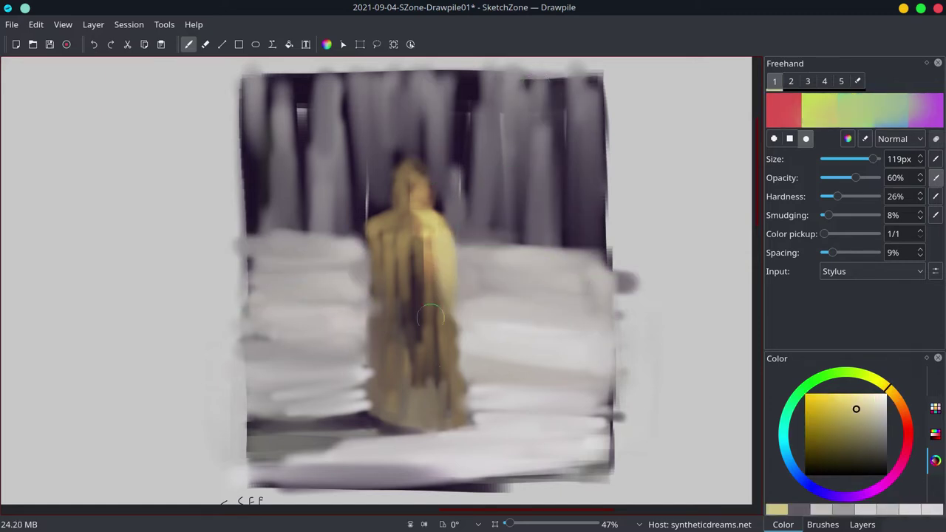
left_click(295, 198, "ctrl")
left_click_drag(295, 198, 295, 227)
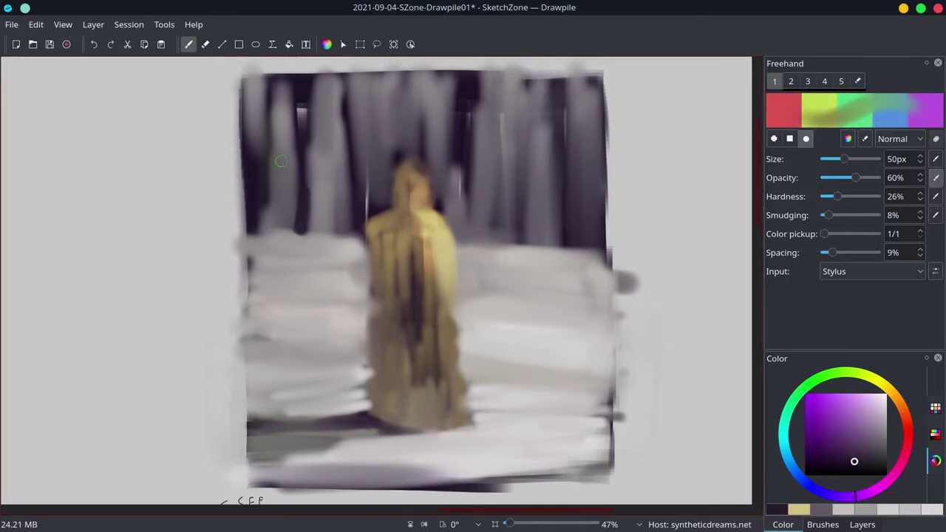
Retouch the upper-left trunks with alternating pale and dark purple strokes.
left_click(300, 76, "ctrl")
left_click_drag(303, 78, 309, 159)
left_click(303, 118, "ctrl")
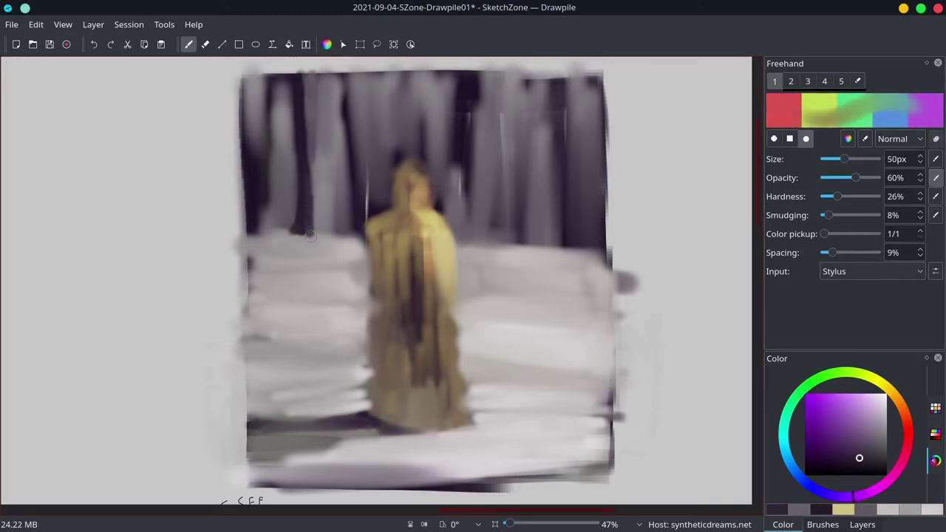
left_click(272, 227, "ctrl")
left_click(309, 218, "ctrl")
left_click_drag(279, 222, 281, 159)
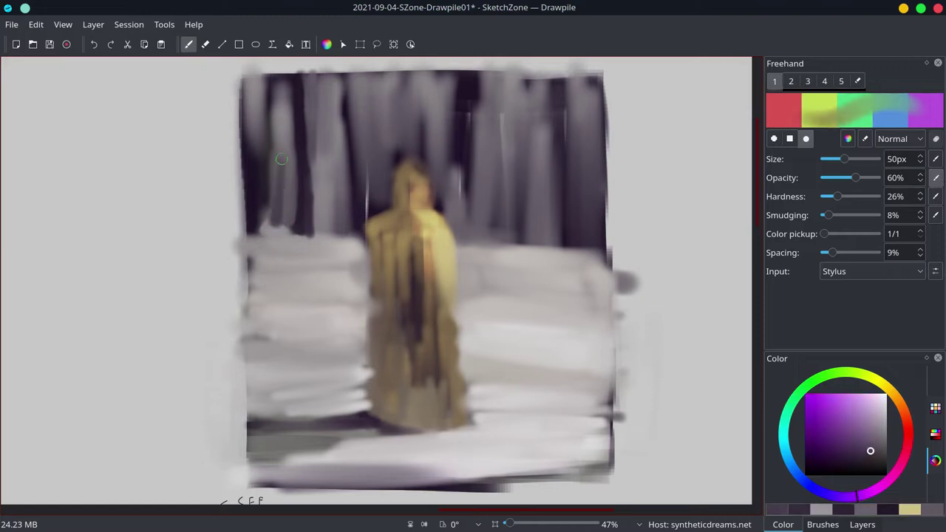
left_click(294, 118, "ctrl")
left_click_drag(294, 122, 292, 199)
left_click(260, 222, "ctrl")
mouse_move(272, 133)
left_mouse_down()
mouse_move(271, 194)
mouse_move(255, 169)
left_mouse_up()
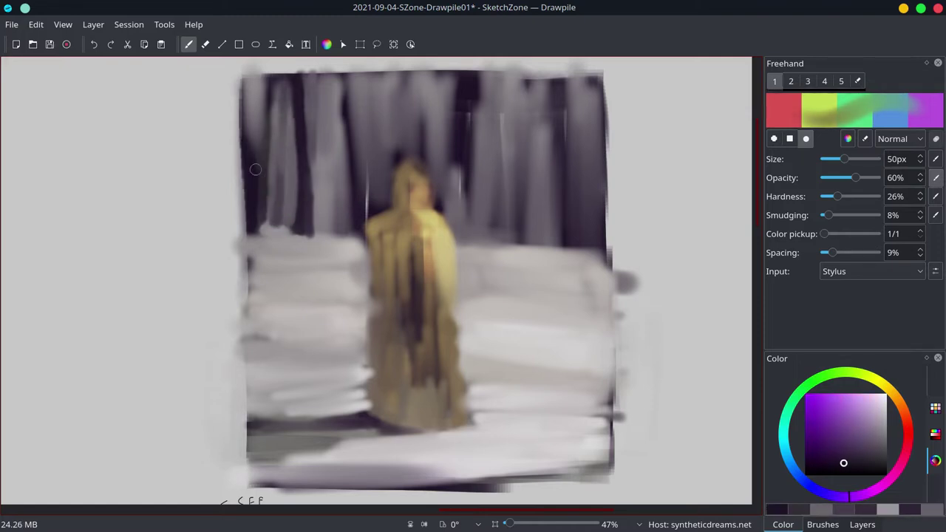
left_click(262, 103, "ctrl")
mouse_move(246, 85)
left_mouse_down()
mouse_move(244, 130)
mouse_move(288, 216)
left_mouse_up()
Pick a lighter magenta tint, enlarge the brush to 95px, and paint pale pink snow strokes.
left_click(270, 134, "ctrl")
left_click(281, 170, "ctrl")
left_click(292, 193, "ctrl")
left_click(291, 194, "ctrl")
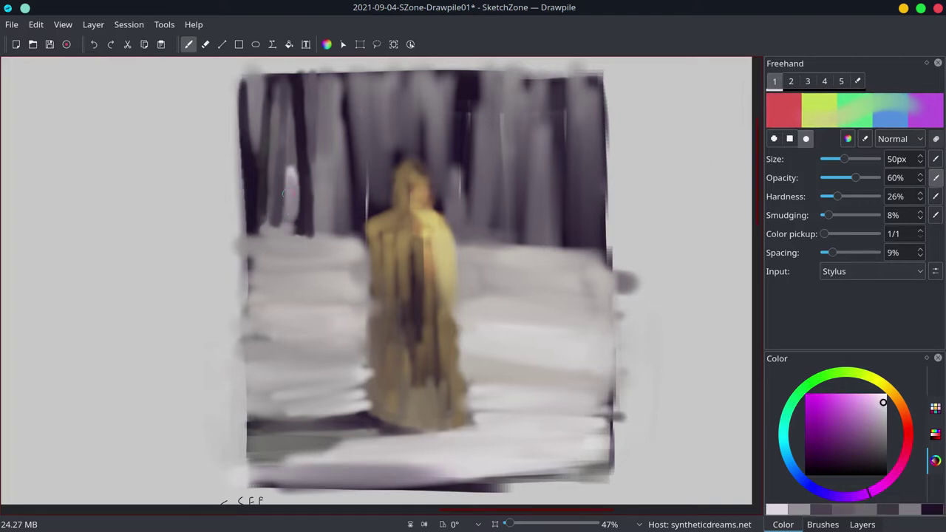
left_click_drag(844, 159, 863, 158)
left_click_drag(828, 215, 824, 215)
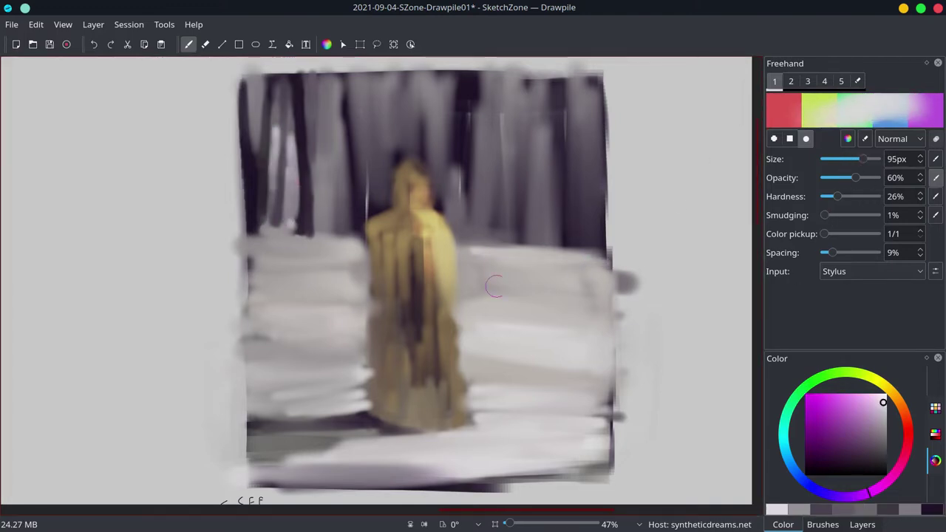
left_click_drag(465, 255, 592, 287)
left_click_drag(266, 244, 370, 267)
left_click_drag(621, 280, 528, 283)
Mirror the canvas view horizontally, lighten the left snow band, and save the painting.
left_click(63, 25)
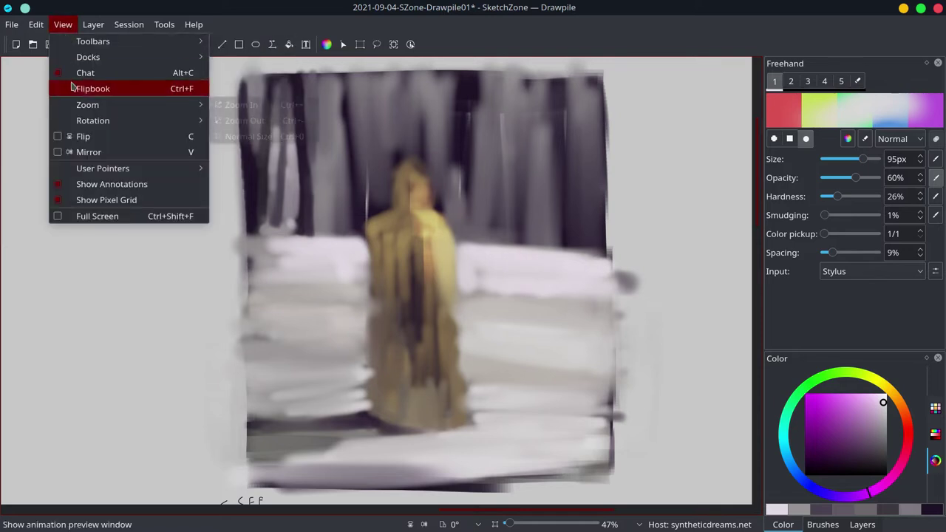
left_click(59, 144)
left_click_drag(303, 292, 159, 303)
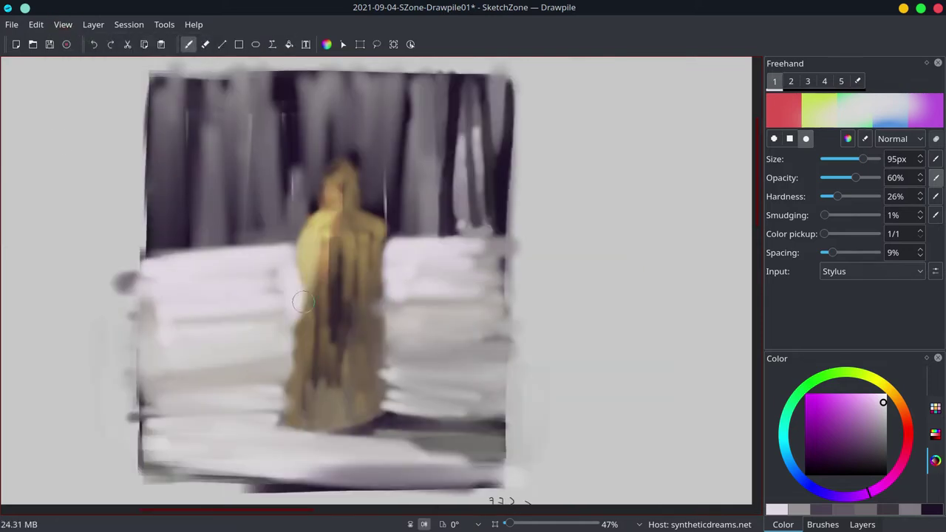
key("ctrl+s")
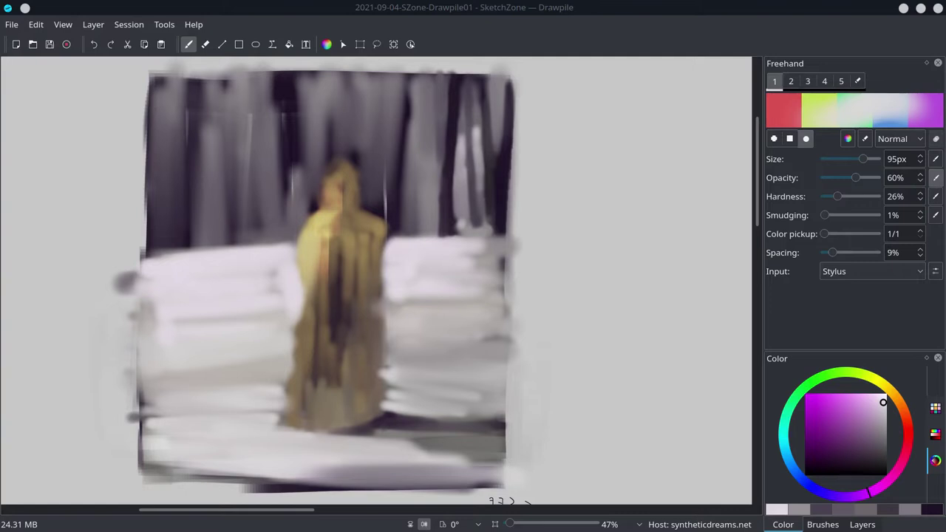
left_click(50, 45)
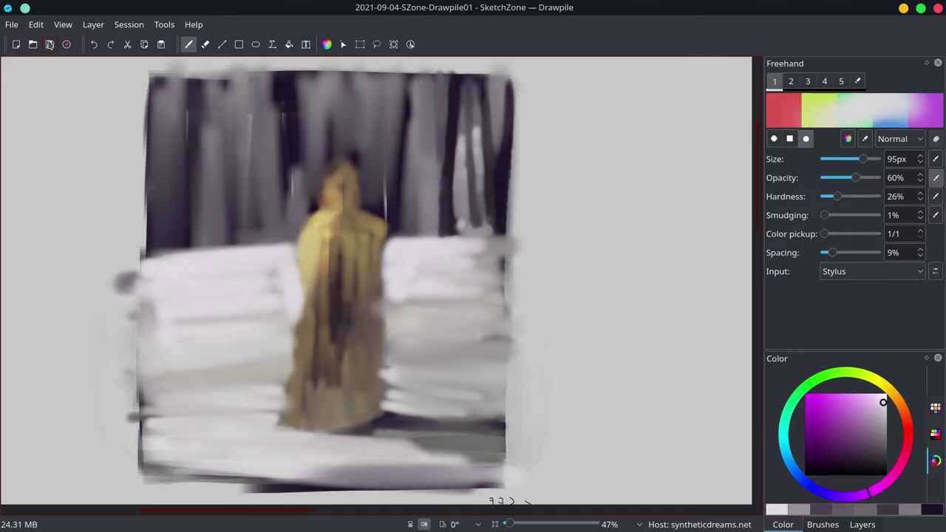
Shrink the brush to 58px and dab light pink between the right-hand trunks.
left_click_drag(864, 159, 847, 161)
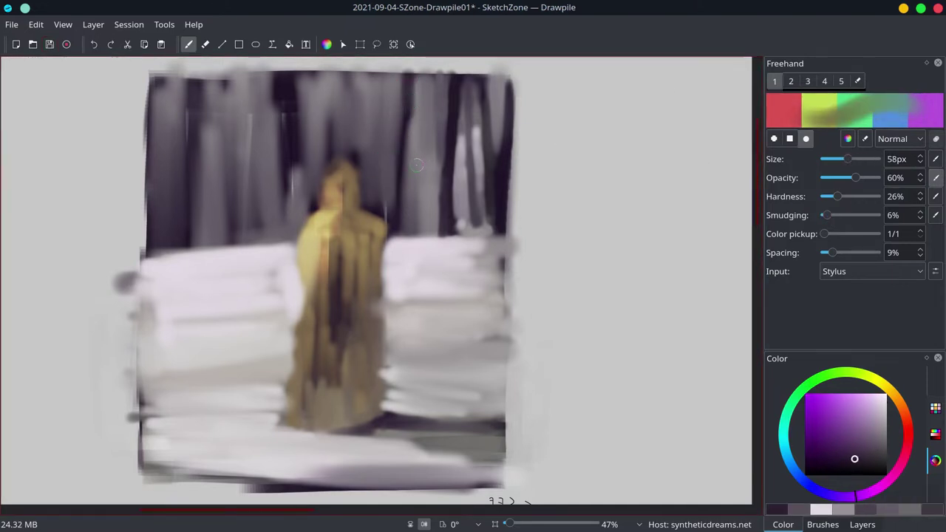
left_click_drag(407, 111, 403, 235)
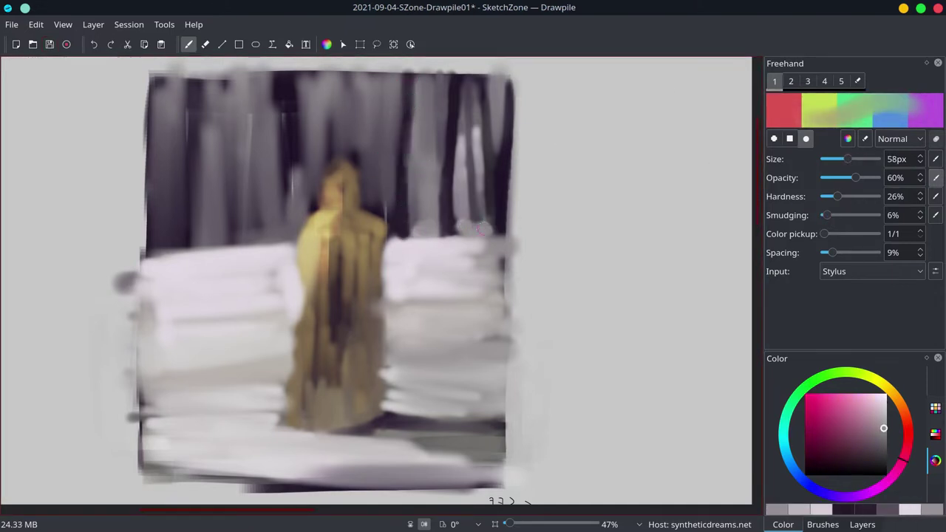
left_click_drag(479, 226, 383, 198, "ctrl")
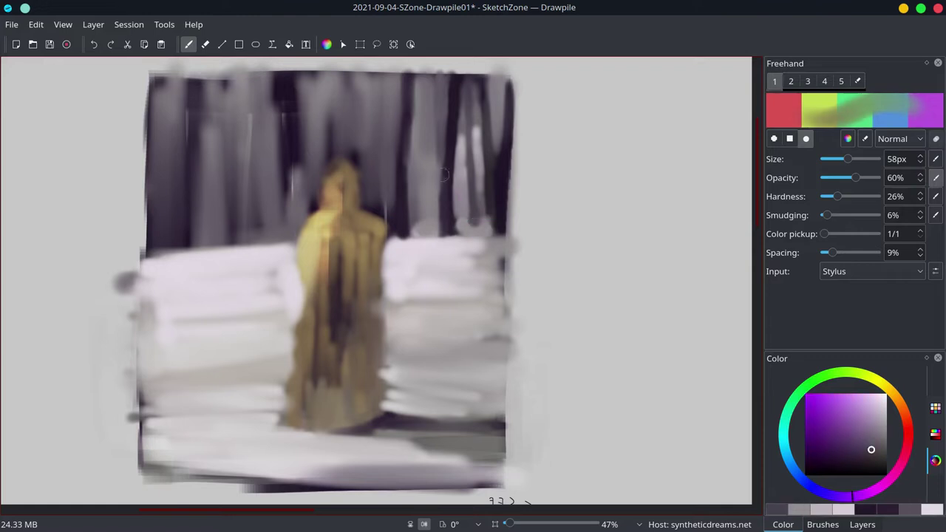
left_click(399, 374, "ctrl")
mouse_move(437, 167)
left_mouse_down()
mouse_move(427, 212)
mouse_move(416, 125)
left_mouse_up()
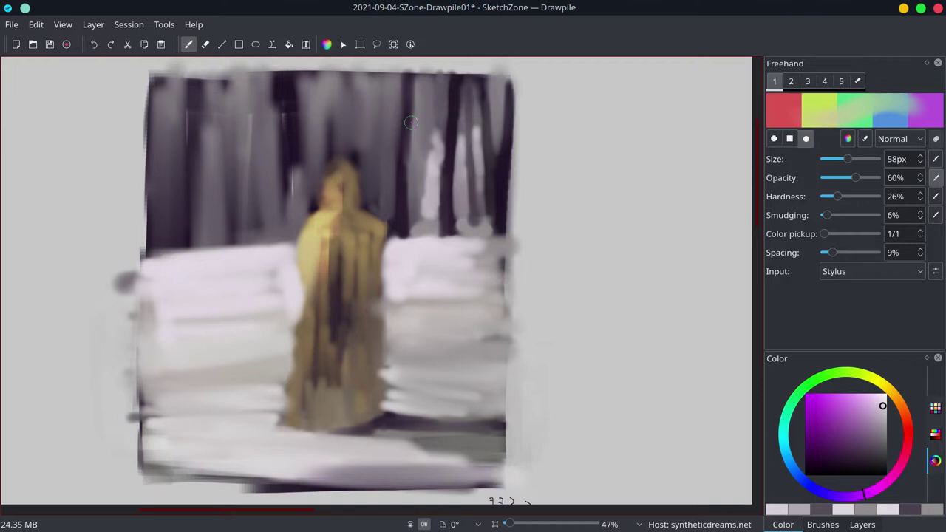
mouse_move(452, 231)
left_mouse_down()
mouse_move(465, 208)
mouse_move(428, 189)
left_mouse_up()
left_click(488, 216, "ctrl")
left_click(441, 214, "ctrl")
Paint dark purple-grey trunks above and left of the figure with a light gap, then save.
left_click(432, 165, "ctrl")
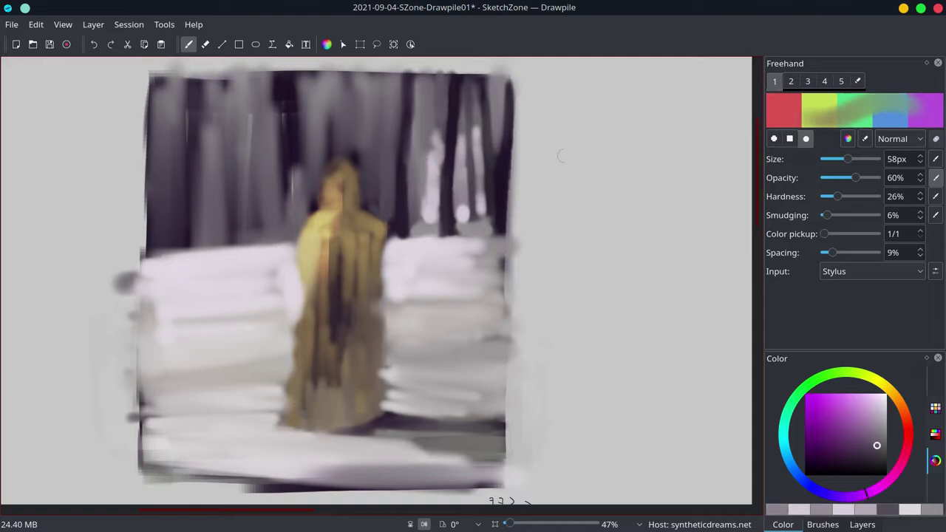
left_click_drag(281, 124, 272, 70)
left_click_drag(288, 164, 290, 244)
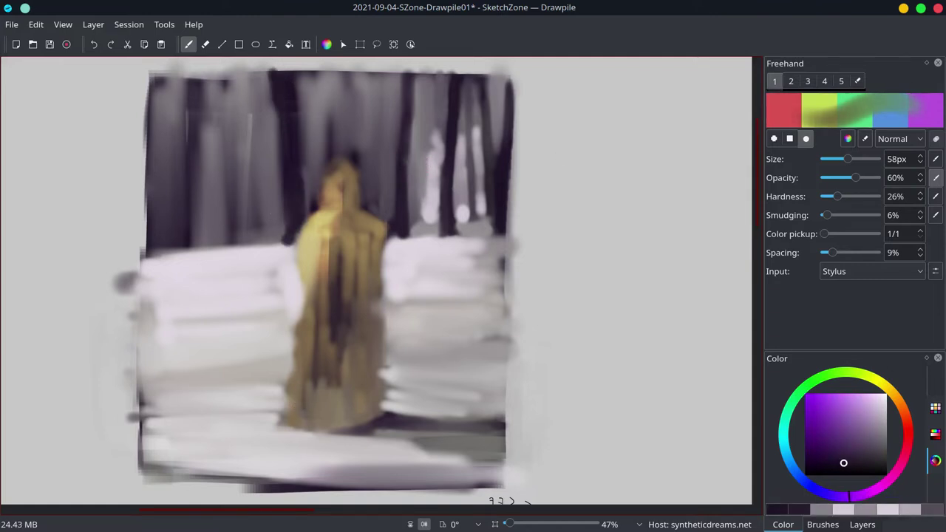
left_click_drag(201, 82, 192, 221)
left_click_drag(190, 175, 185, 251)
left_click_drag(152, 74, 149, 229)
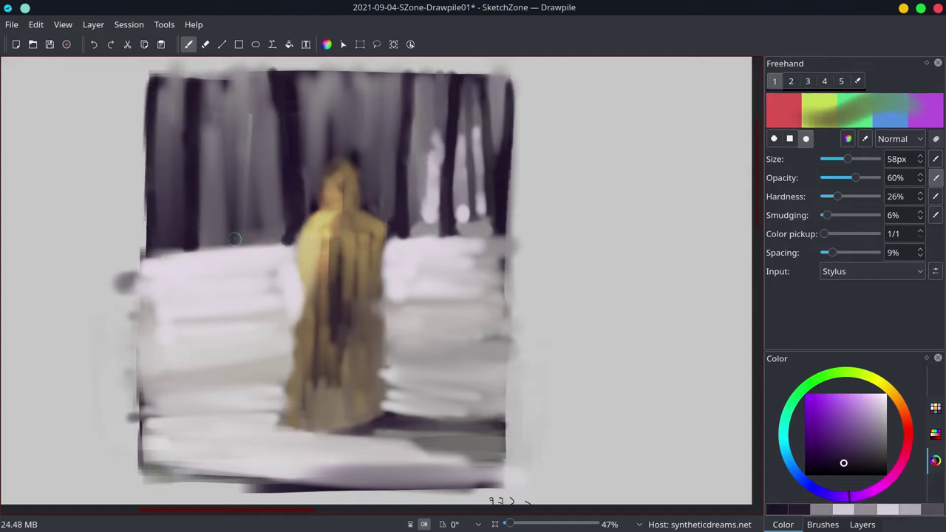
left_click_drag(235, 240, 230, 74)
left_click(227, 104, "ctrl")
left_click_drag(179, 117, 178, 178)
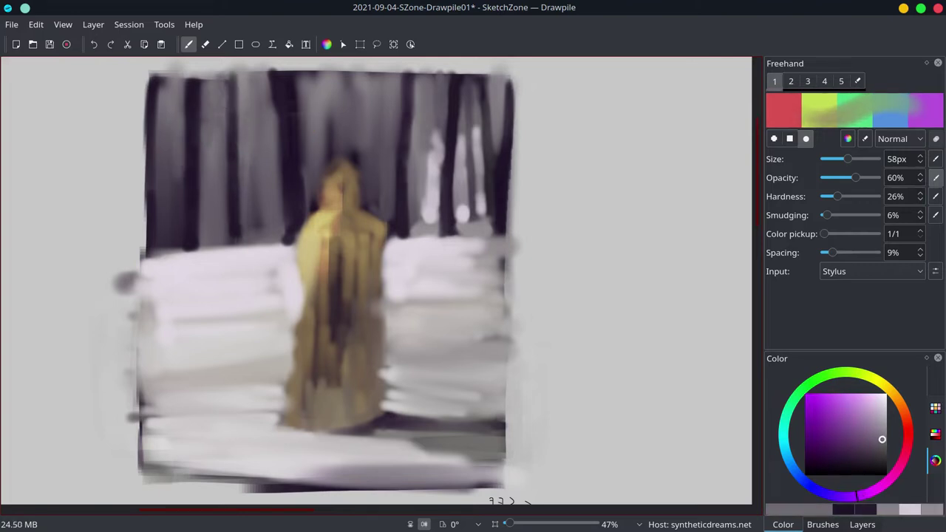
key("ctrl+s")
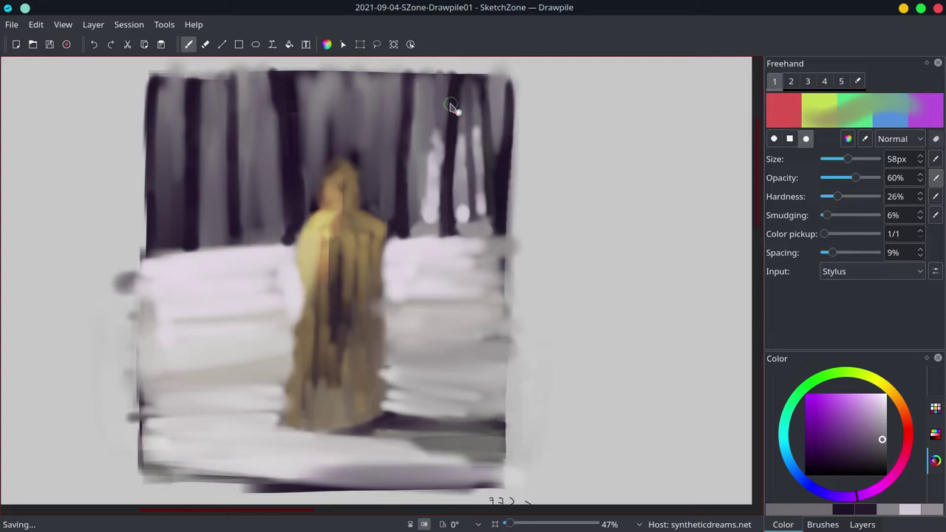
Darken the trunks above and left of the figure and add light dabs between trees.
left_click_drag(296, 68, 254, 177)
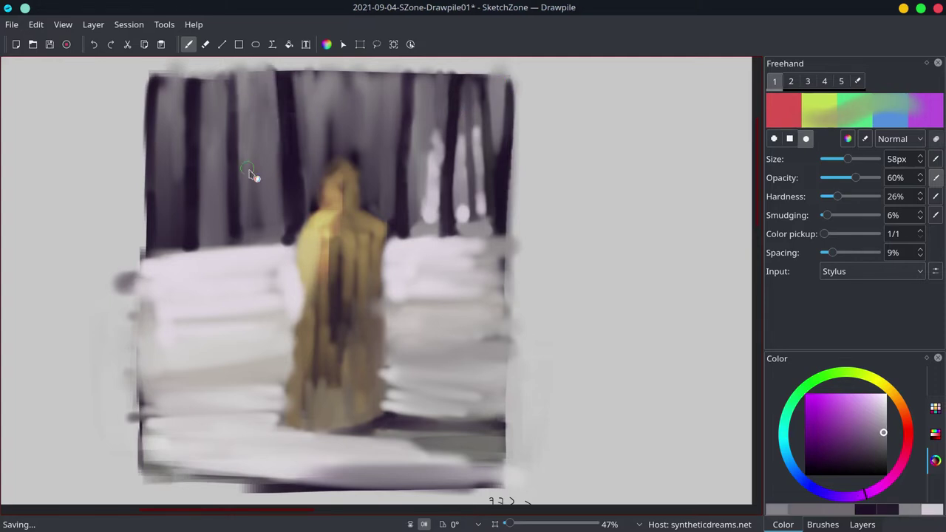
mouse_move(263, 78)
left_mouse_down()
mouse_move(258, 162)
mouse_move(247, 198)
mouse_move(225, 221)
left_mouse_up()
left_click(245, 212, "ctrl")
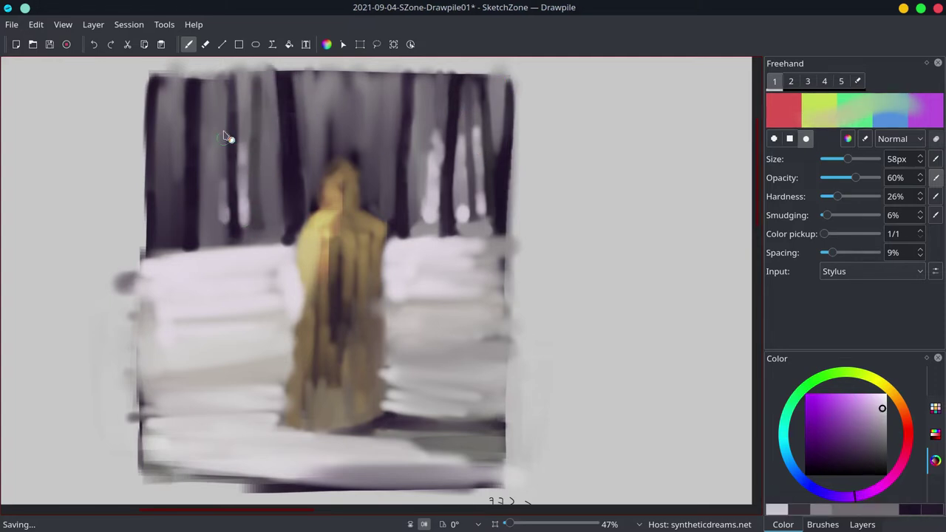
left_click_drag(227, 131, 228, 145)
left_click(461, 136, "ctrl")
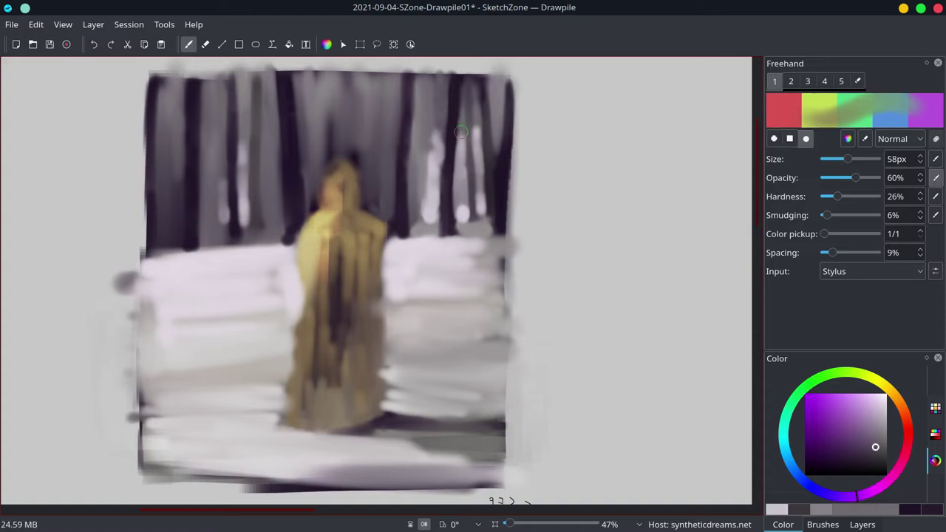
left_click(460, 131, "ctrl")
left_click_drag(461, 183, 462, 217)
Shrink the brush to 47px and paint light purple-grey strokes at the left trees.
left_click(429, 162, "ctrl")
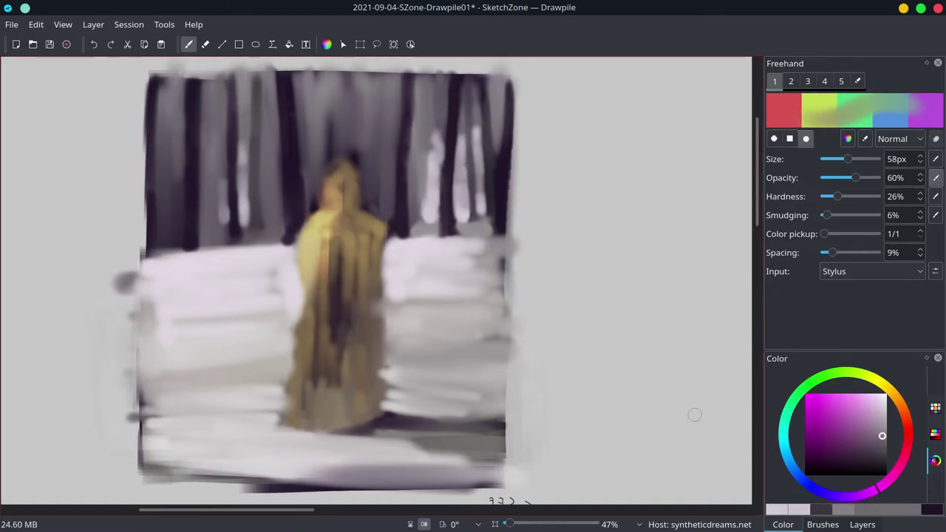
left_click(222, 151, "ctrl")
left_click_drag(221, 226, 273, 221)
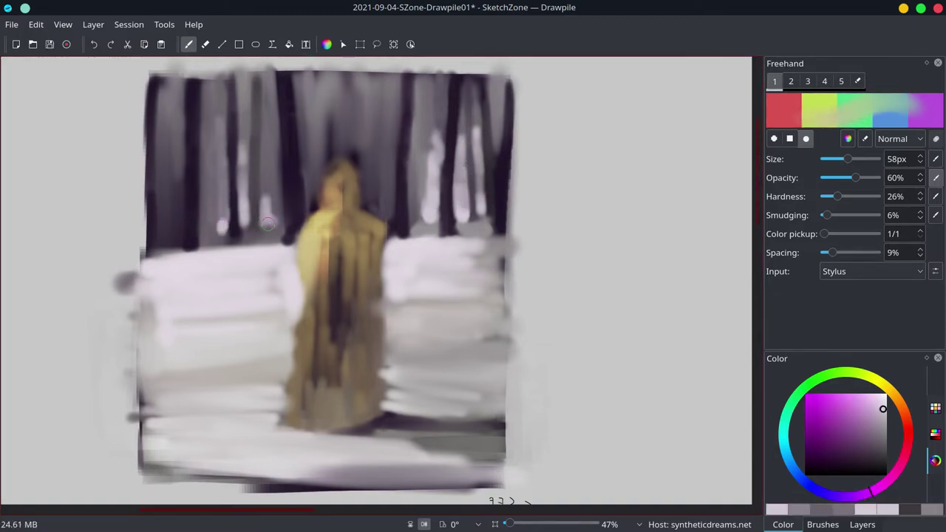
key("bracketleft")
left_click_drag(204, 255, 204, 111)
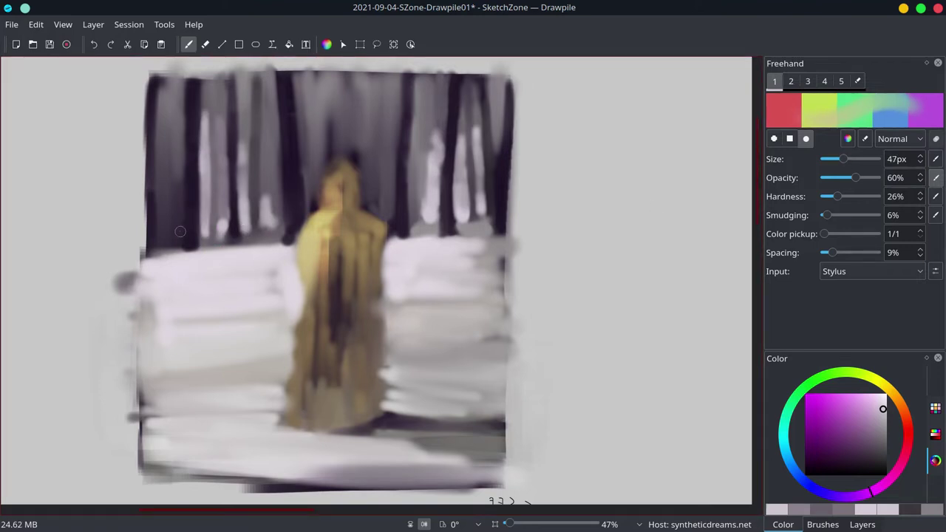
Pick lighter tints and brush light strokes between the left trunks and along their base.
left_click_drag(181, 237, 181, 194)
left_click(205, 119, "ctrl")
left_click_drag(221, 145, 222, 98)
left_click(222, 233, "ctrl")
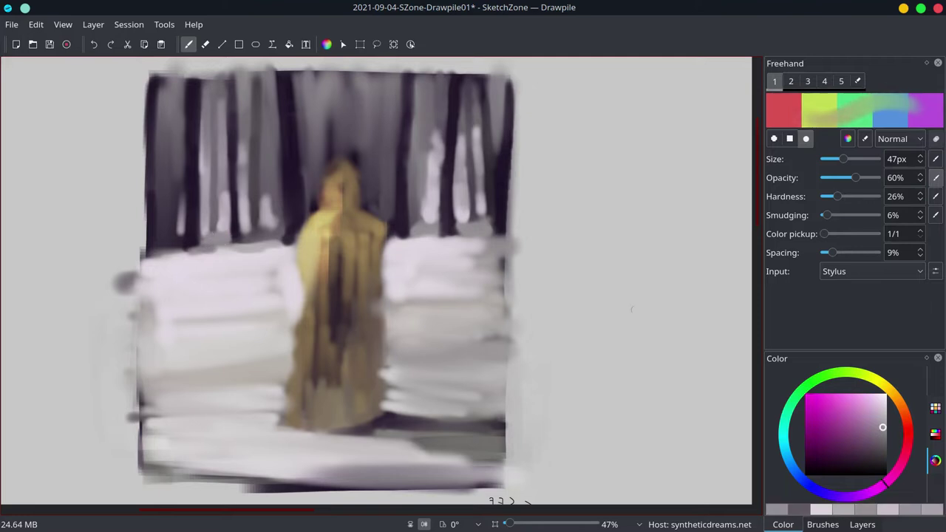
left_click(204, 223, "ctrl")
left_click_drag(204, 223, 269, 219)
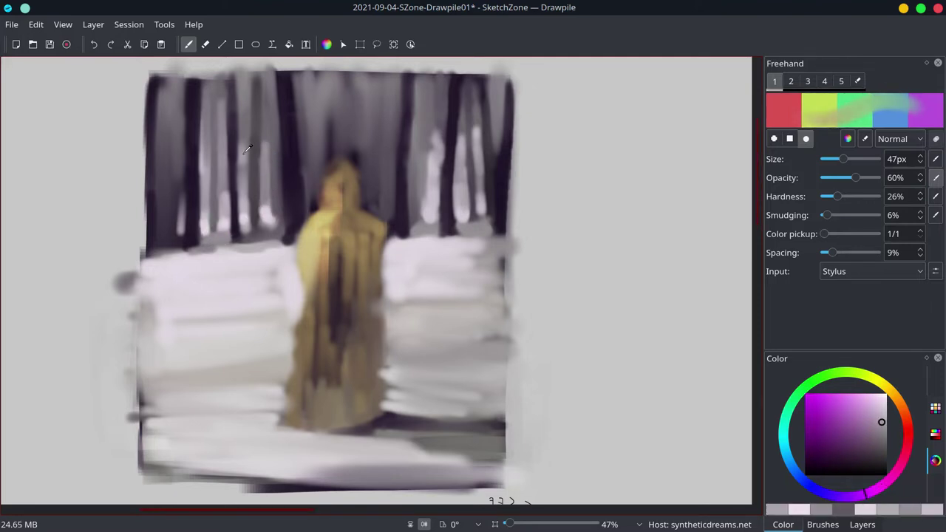
Brighten the gaps between the left tree trunks down to the snowline with light dabs.
left_click(248, 210, "ctrl")
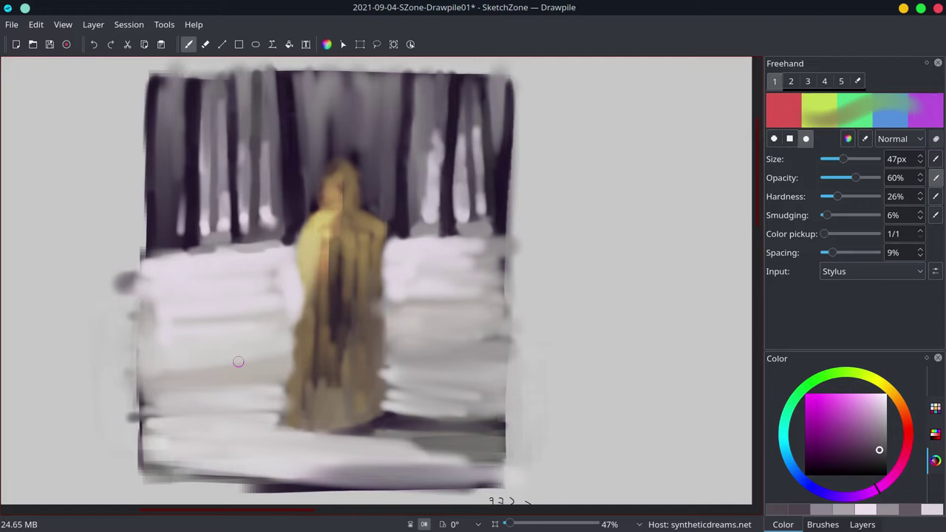
left_click(149, 244, "ctrl")
mouse_move(153, 244)
left_mouse_down()
mouse_move(181, 235)
mouse_move(187, 77)
mouse_move(159, 169)
mouse_move(160, 120)
mouse_move(179, 77)
left_mouse_up()
left_click(205, 230, "ctrl")
left_click(175, 213, "ctrl")
left_click(176, 220, "ctrl")
left_click(181, 217, "ctrl")
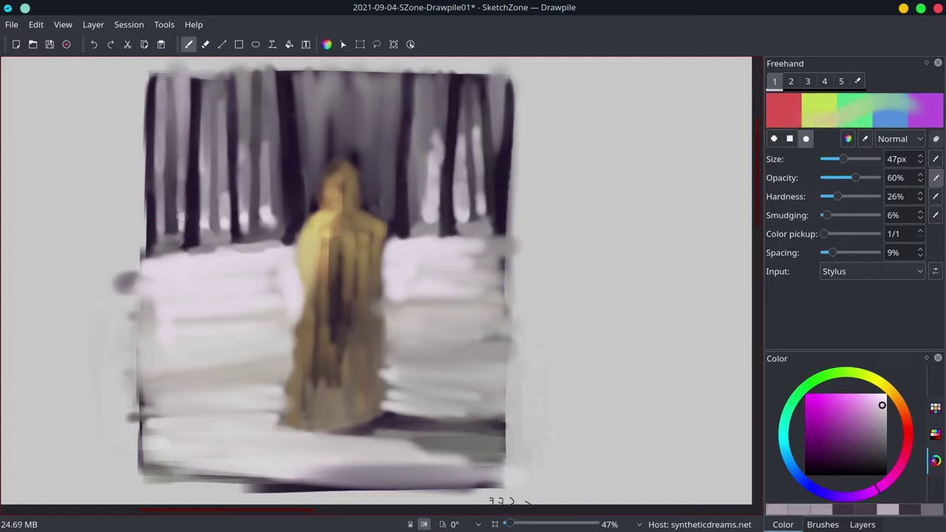
left_click_drag(181, 217, 266, 188)
Switch the paint colour to a dark purple and save the painting.
left_click(253, 232, "ctrl")
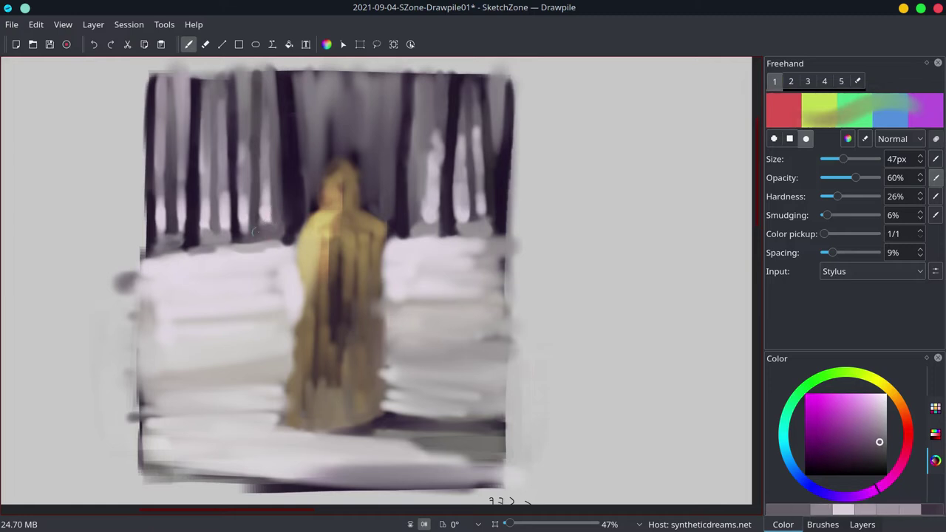
left_click(192, 213, "ctrl")
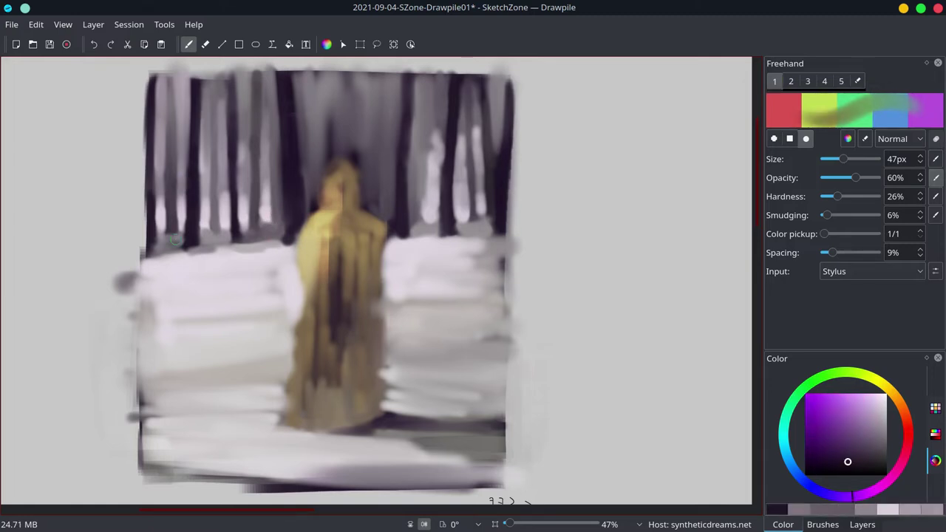
key("ctrl+s")
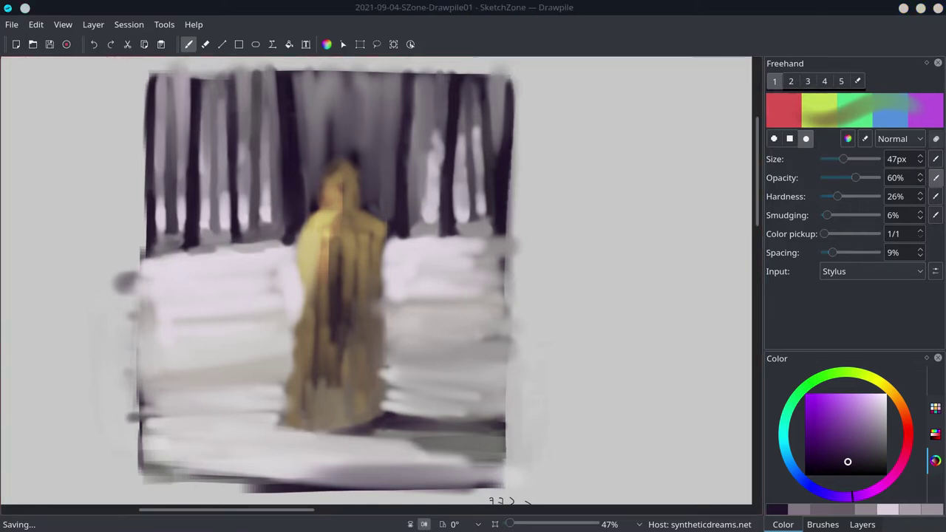
Show the Layers list instead of the colour wheel and glance at the Layer menu without applying anything.
left_click(869, 524)
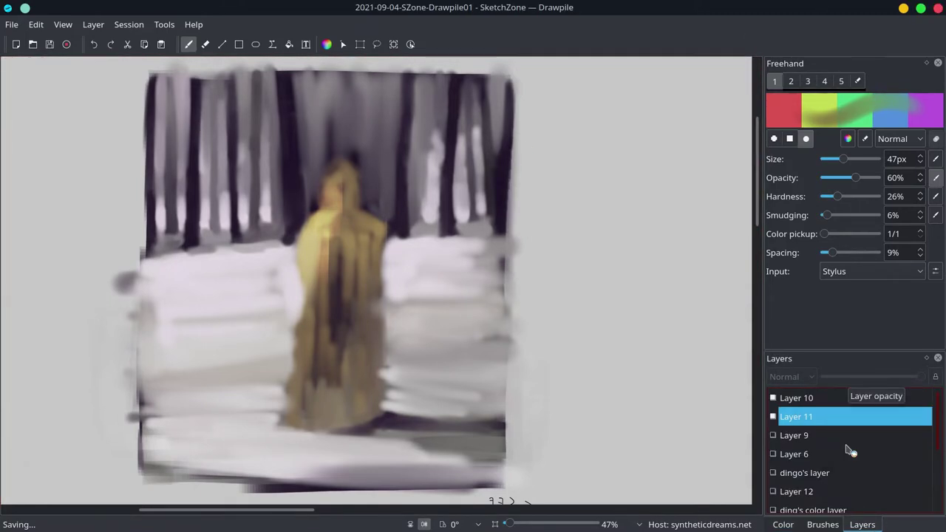
scroll(889, 448, "down", 3)
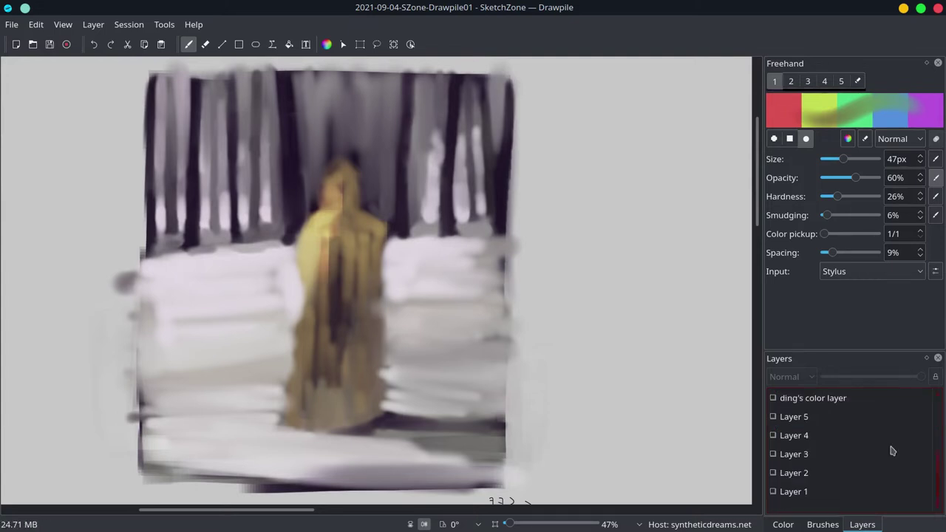
scroll(889, 447, "up", 3)
left_click(93, 24)
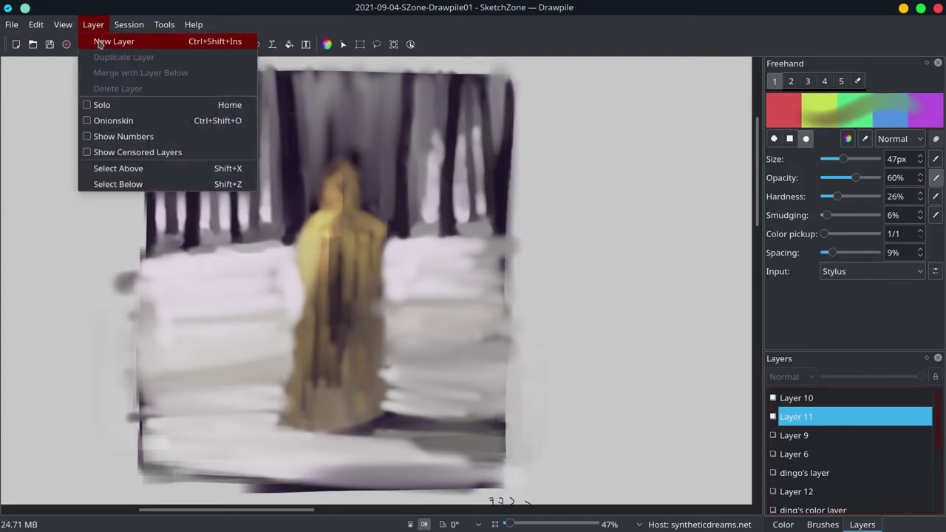
key("Escape")
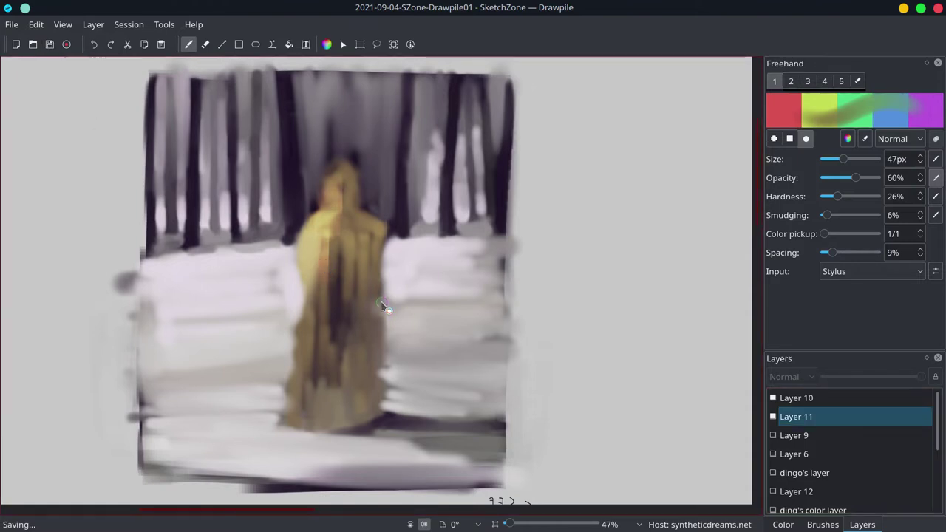
Paint light vertical streaks over the dark left tree trunks with the 47px brush.
mouse_move(309, 80)
left_mouse_down()
mouse_move(310, 163)
mouse_move(332, 74)
left_mouse_up()
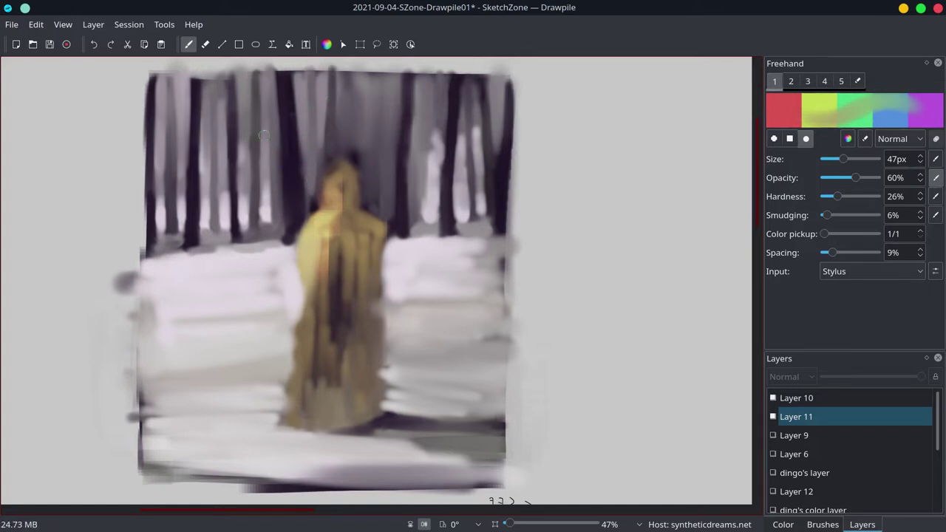
mouse_move(266, 148)
left_mouse_down()
mouse_move(267, 94)
mouse_move(246, 161)
left_mouse_up()
left_click_drag(224, 79, 223, 150)
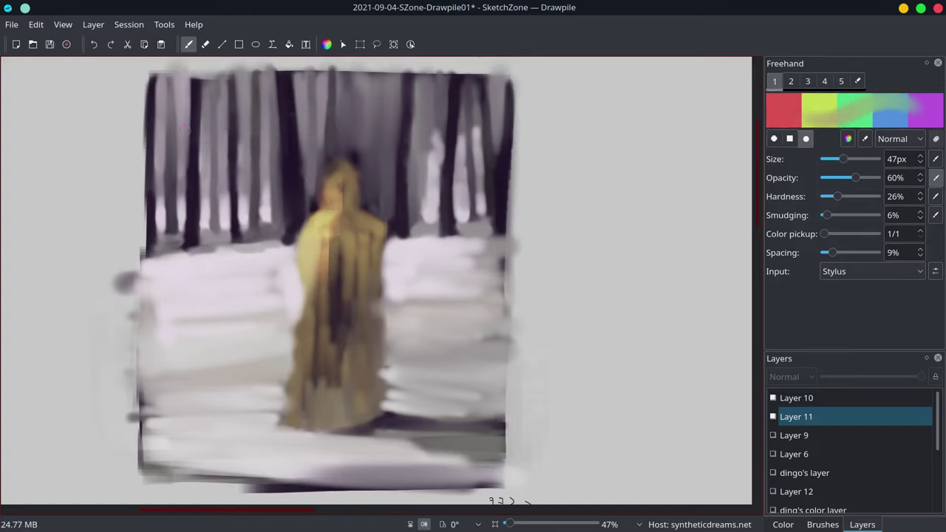
left_click_drag(206, 79, 206, 125)
left_click_drag(245, 80, 245, 134)
left_click_drag(226, 170, 226, 207)
left_click_drag(205, 172, 206, 204)
left_click_drag(182, 161, 183, 200)
left_click_drag(159, 179, 159, 210)
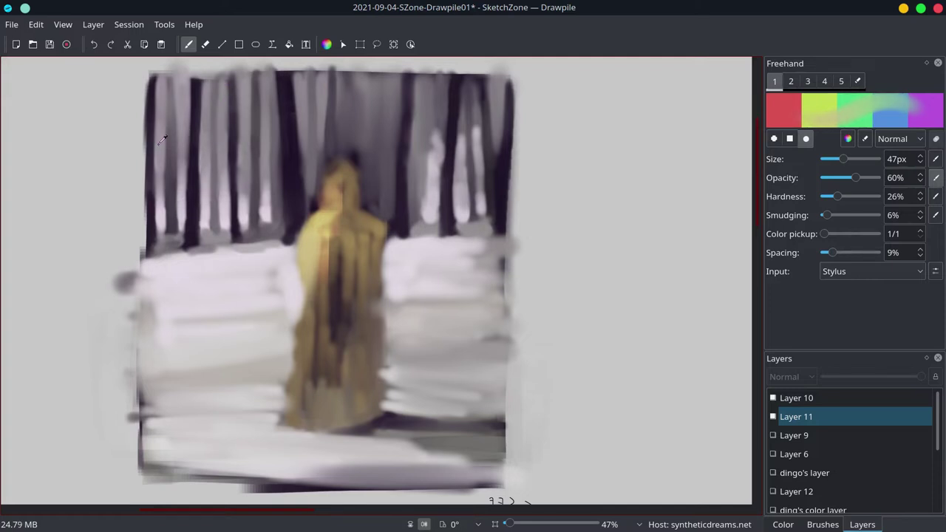
Add light streaks across the middle trunks and short strokes on the right trees.
left_click_drag(164, 155, 165, 186)
mouse_move(247, 176)
left_mouse_down()
mouse_move(247, 204)
mouse_move(268, 201)
left_mouse_up()
mouse_move(326, 121)
left_mouse_down()
mouse_move(325, 148)
mouse_move(341, 68)
left_mouse_up()
mouse_move(356, 127)
left_mouse_down()
mouse_move(356, 87)
mouse_move(363, 144)
mouse_move(323, 171)
mouse_move(313, 137)
mouse_move(323, 173)
mouse_move(305, 191)
left_mouse_up()
left_click_drag(333, 140, 321, 179)
left_click_drag(358, 129, 358, 150)
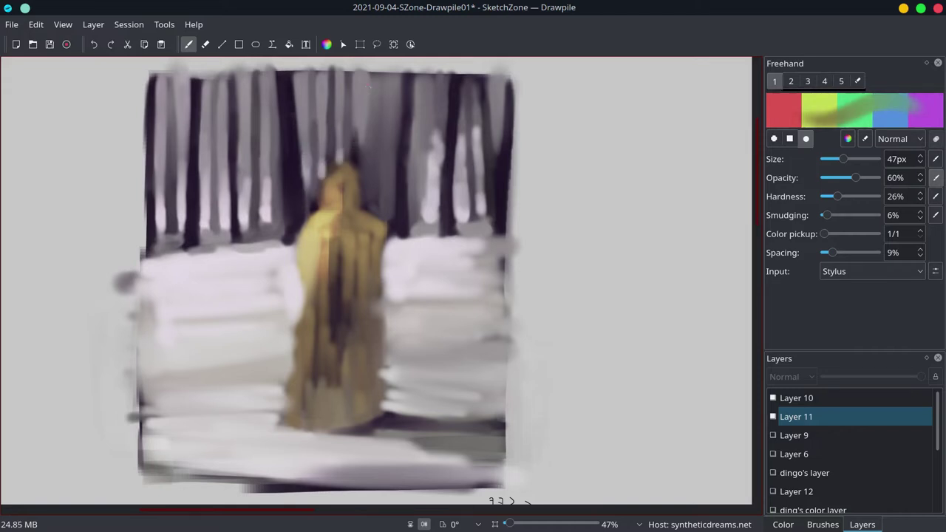
left_click_drag(355, 68, 360, 164)
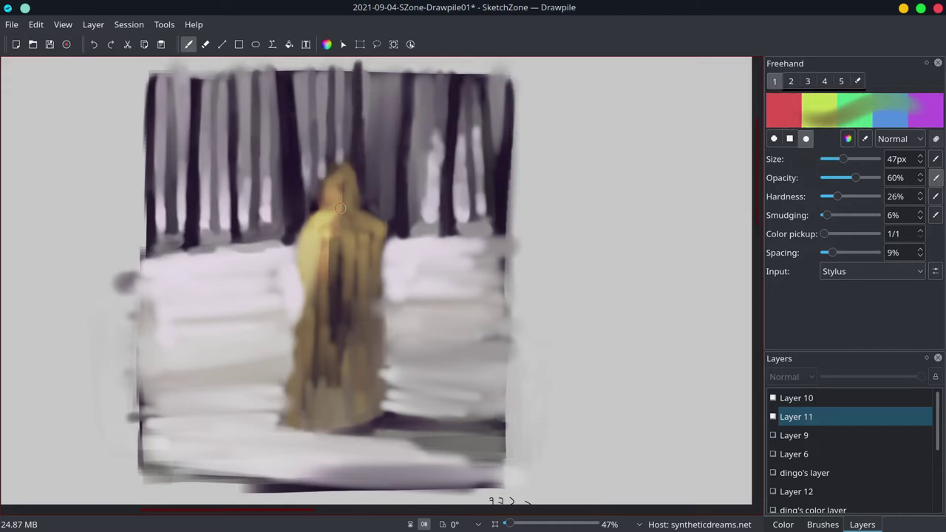
Mirror the canvas view horizontally and lighten the trunks with upper and lower vertical strokes.
left_click(62, 25)
left_click(100, 155)
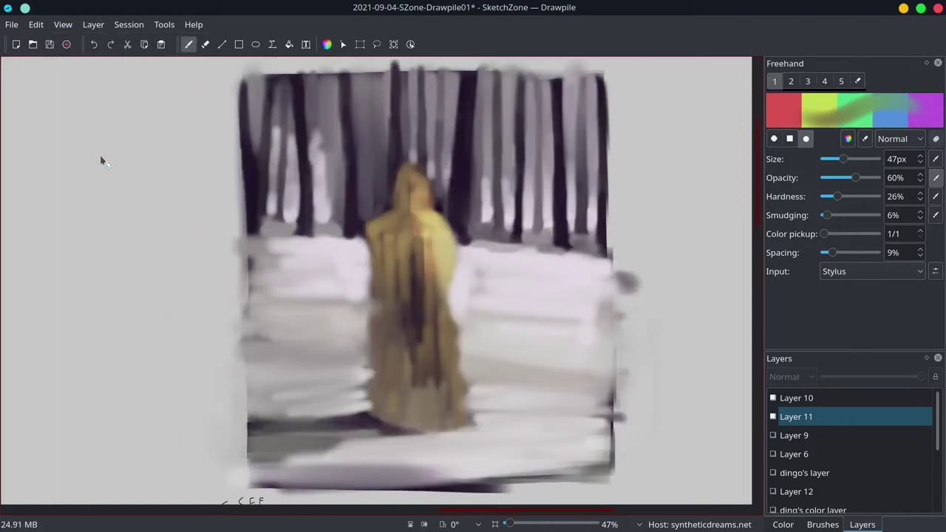
mouse_move(320, 159)
left_mouse_down()
mouse_move(315, 78)
mouse_move(317, 128)
mouse_move(290, 75)
left_mouse_up()
mouse_move(294, 122)
left_mouse_down()
mouse_move(303, 72)
mouse_move(277, 75)
left_mouse_up()
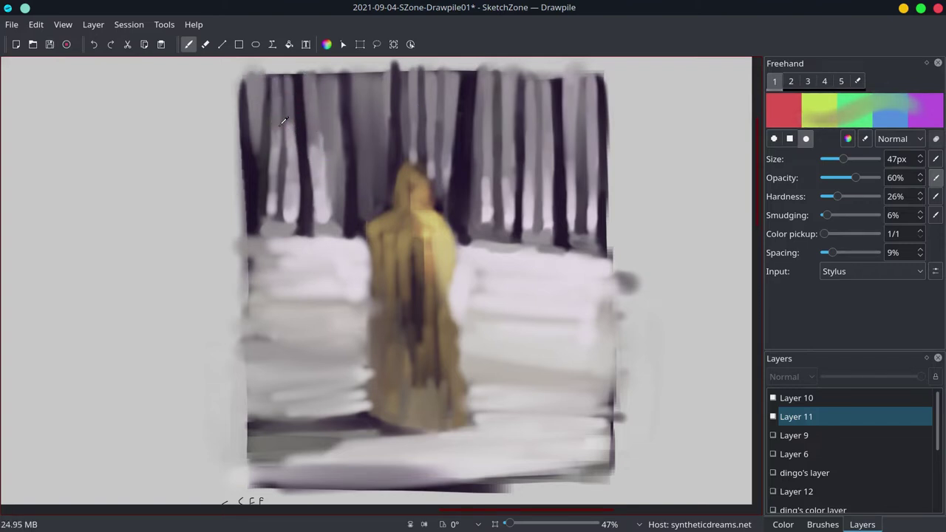
left_click_drag(275, 206, 287, 154)
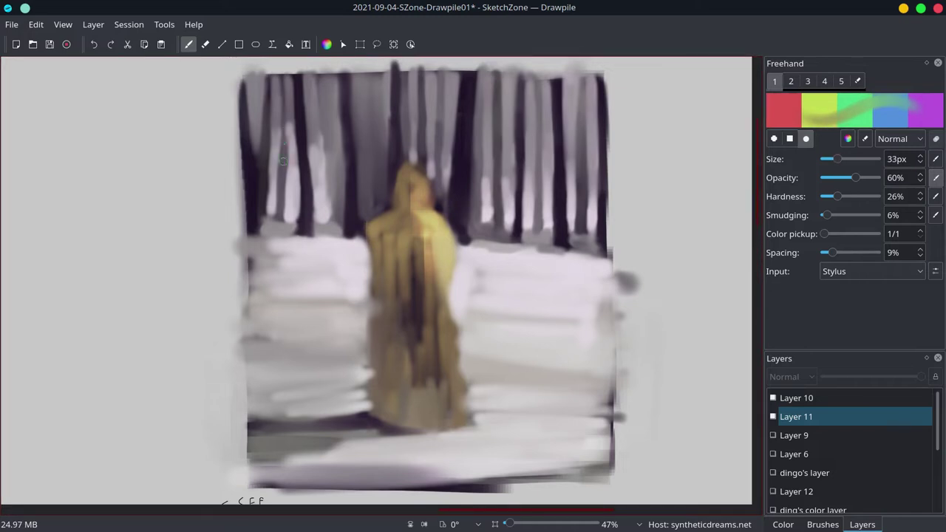
Shrink the brush to 33px and add faint light vertical strokes on the middle trunks.
key("bracketleft")
key("bracketleft")
key("bracketleft")
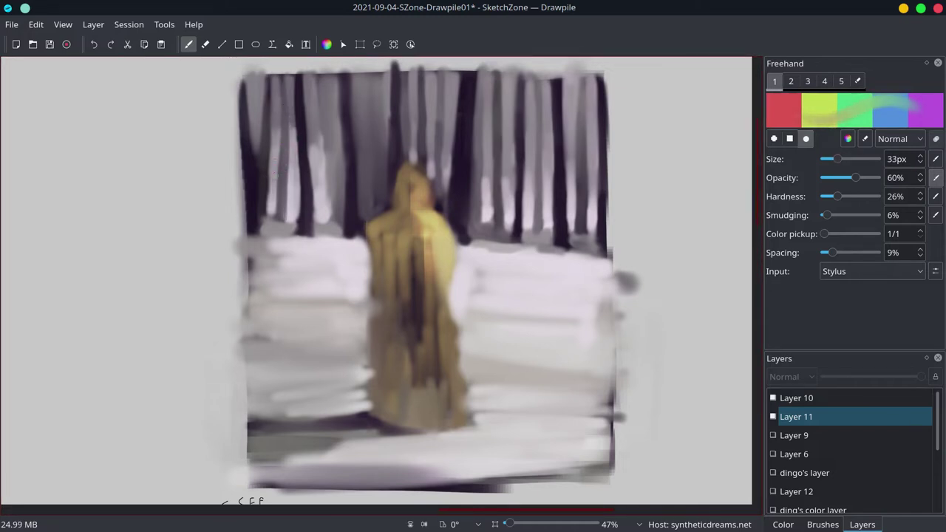
left_click_drag(314, 158, 325, 222)
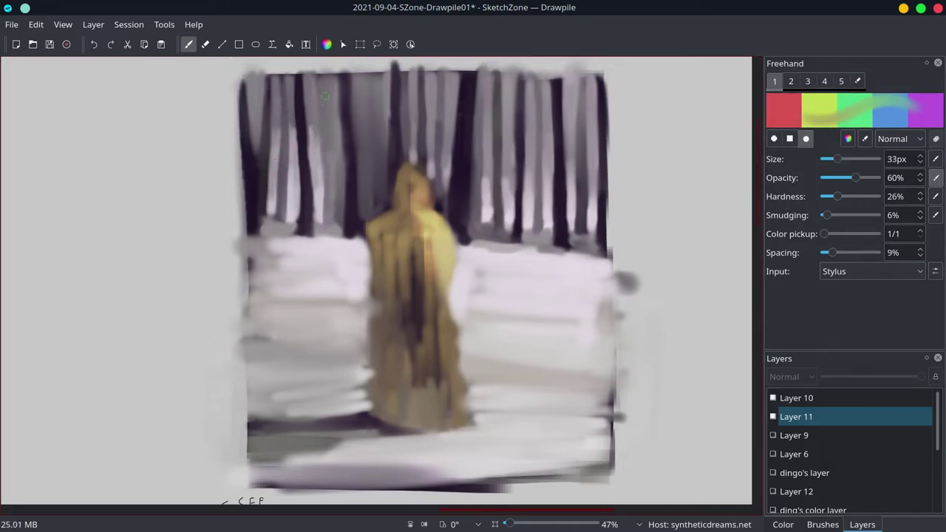
left_click_drag(322, 148, 329, 203)
left_click_drag(335, 122, 341, 225)
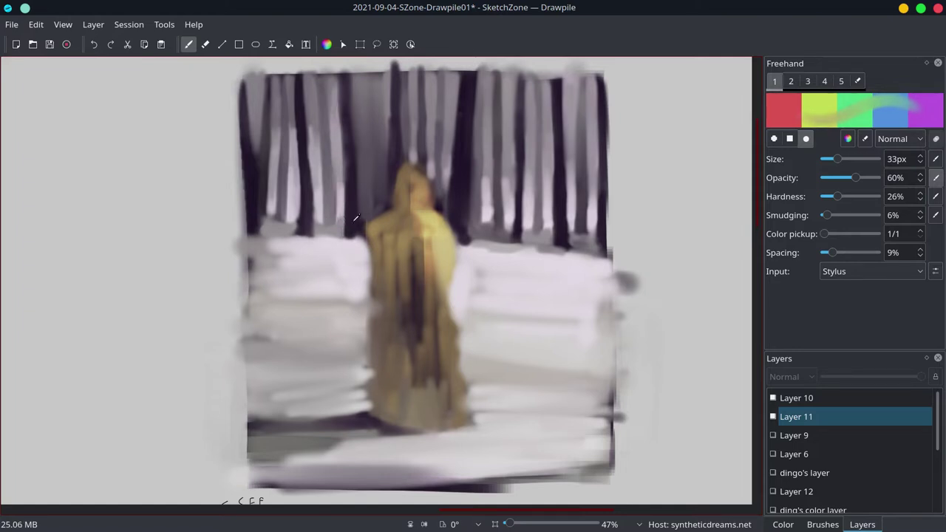
left_click_drag(334, 87, 345, 192)
mouse_move(355, 74)
left_mouse_down()
mouse_move(340, 187)
mouse_move(366, 225)
left_mouse_up()
Lighten the trunks beside and right of the figure, then save the painting.
left_click_drag(365, 156, 357, 224)
mouse_move(362, 74)
left_mouse_down()
mouse_move(365, 155)
mouse_move(380, 124)
mouse_move(380, 161)
mouse_move(388, 135)
mouse_move(381, 188)
left_mouse_up()
mouse_move(382, 154)
left_mouse_down()
mouse_move(383, 216)
mouse_move(389, 169)
left_mouse_up()
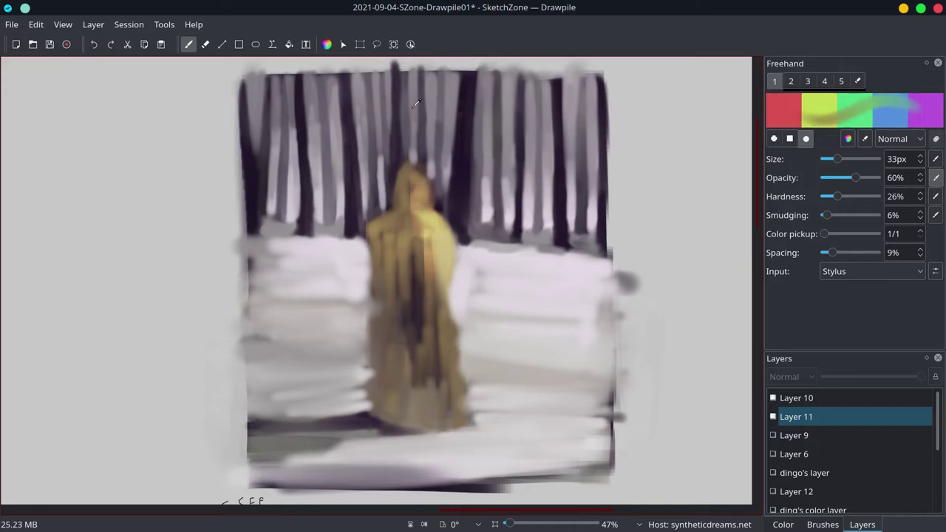
left_click_drag(392, 108, 391, 136)
left_click_drag(406, 136, 424, 181)
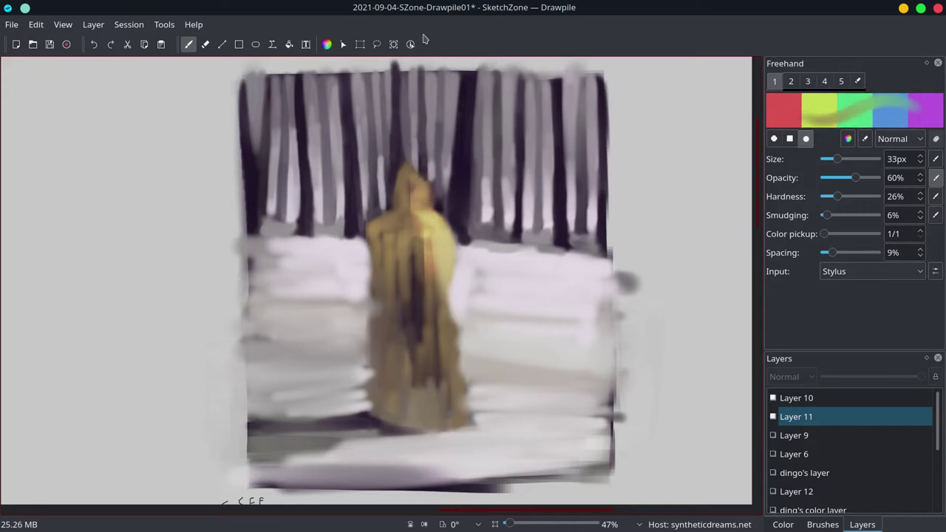
key("ctrl+s")
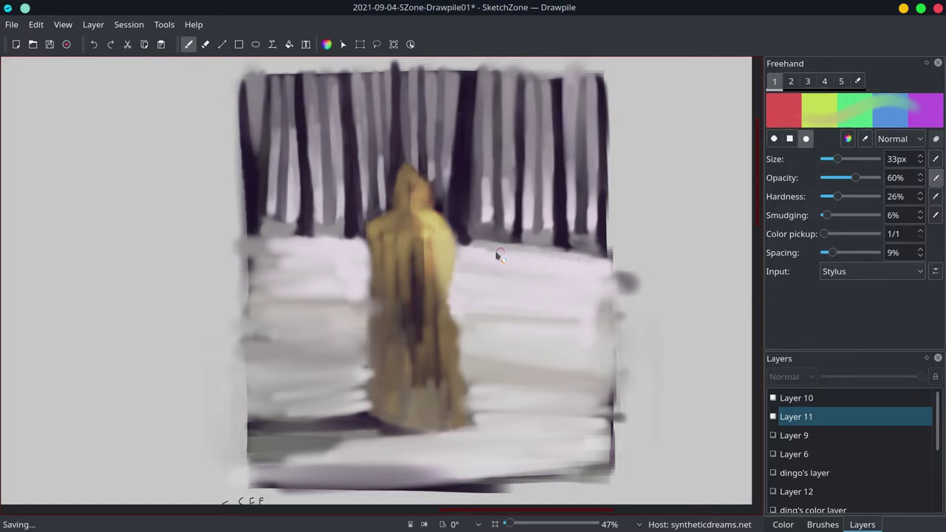
Enlarge the brush to about 85px and paint bright white horizontal strokes across both snow fields.
left_click_drag(259, 241, 370, 241)
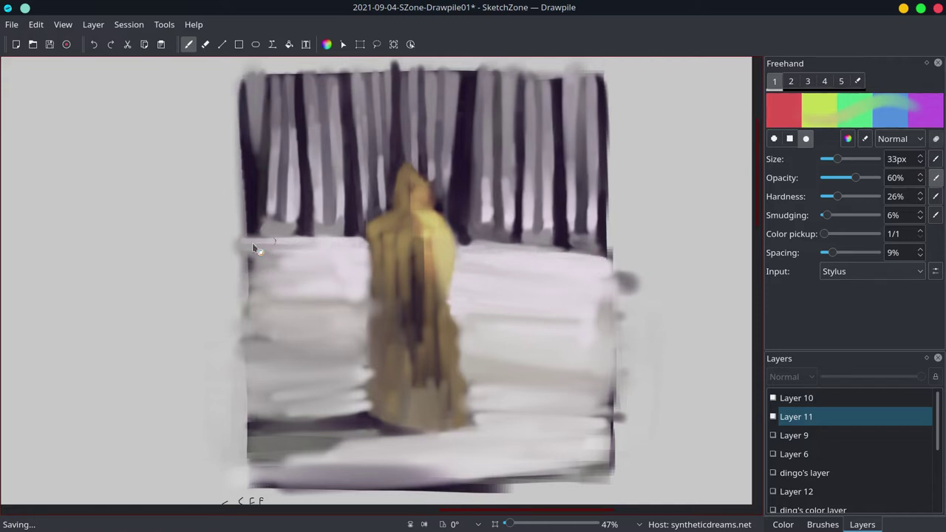
left_click_drag(244, 325, 370, 318)
left_click_drag(251, 362, 376, 355)
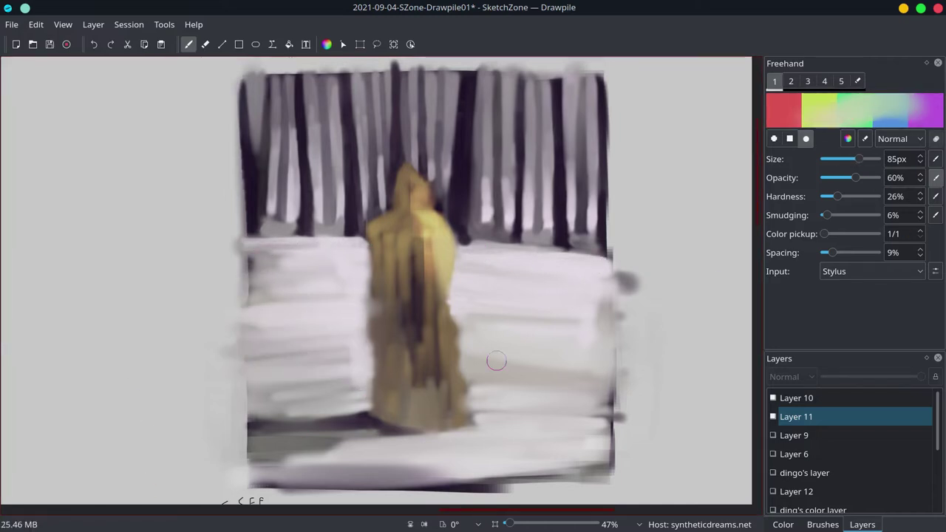
left_click_drag(454, 369, 626, 366)
left_click_drag(451, 320, 562, 318)
At 61px, smooth the left snow area and brighten the bottom snow band.
key("bracketleft")
left_click_drag(244, 343, 305, 337)
left_click_drag(241, 296, 328, 290)
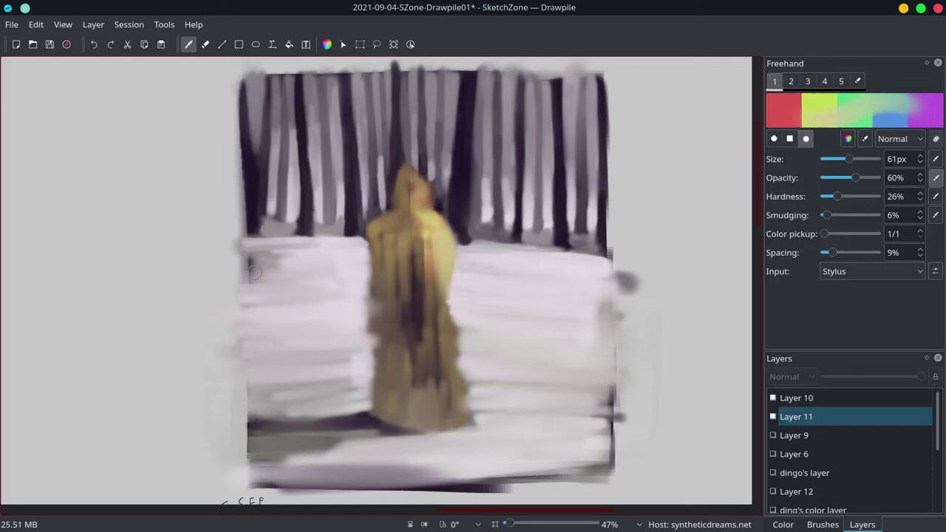
left_click_drag(242, 266, 359, 255)
left_click_drag(373, 362, 299, 358)
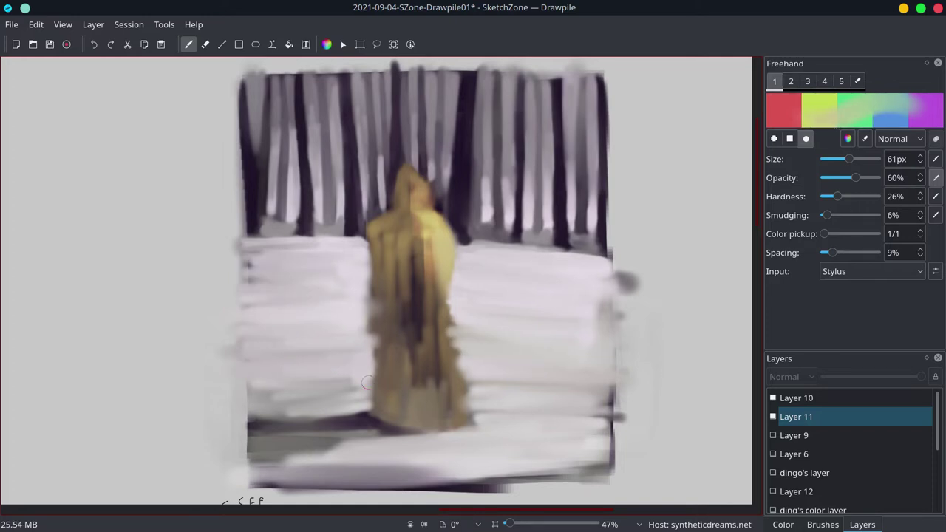
left_click_drag(354, 388, 251, 399)
left_click_drag(315, 413, 248, 425)
mouse_move(425, 455)
left_mouse_down()
mouse_move(251, 454)
mouse_move(388, 457)
mouse_move(255, 450)
mouse_move(392, 479)
mouse_move(606, 481)
left_mouse_up()
Bring back the colour wheel, smooth the bottom and lower-right snow at 86px, and save.
left_click(783, 524)
key("bracketright")
left_click_drag(374, 454, 237, 447)
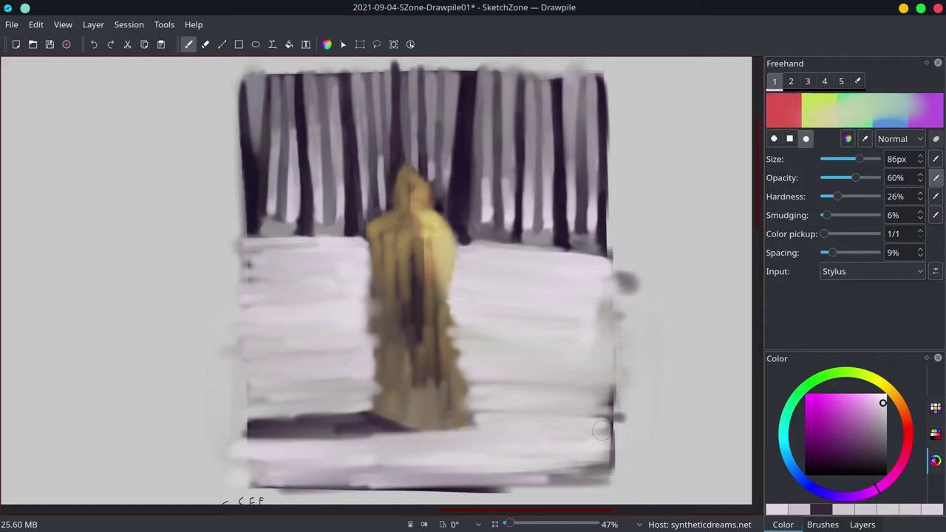
left_click_drag(613, 422, 473, 386)
left_click_drag(481, 344, 613, 339)
key("ctrl+s")
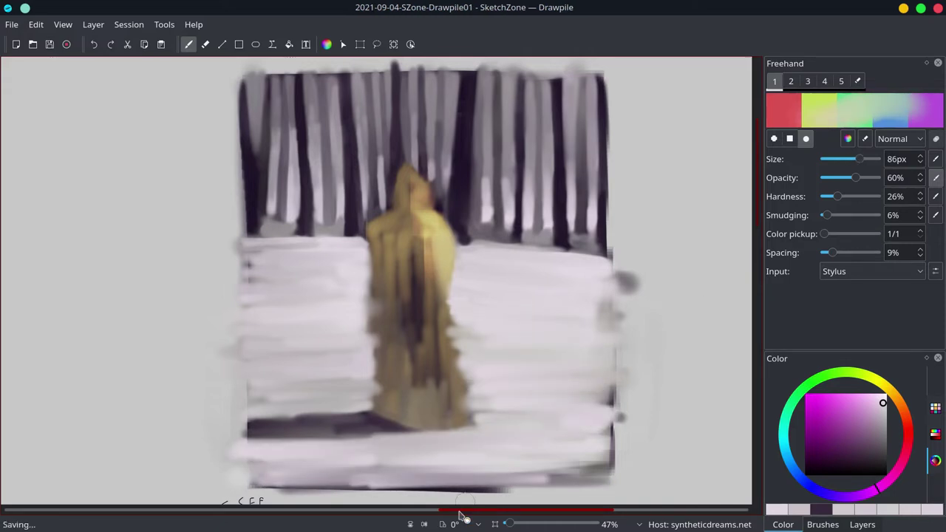
Pick a dark purple-grey paint colour and shrink the brush to 15px.
key("bracketleft")
key("bracketleft")
left_click(264, 177, "ctrl")
left_click_drag(263, 177, 281, 208)
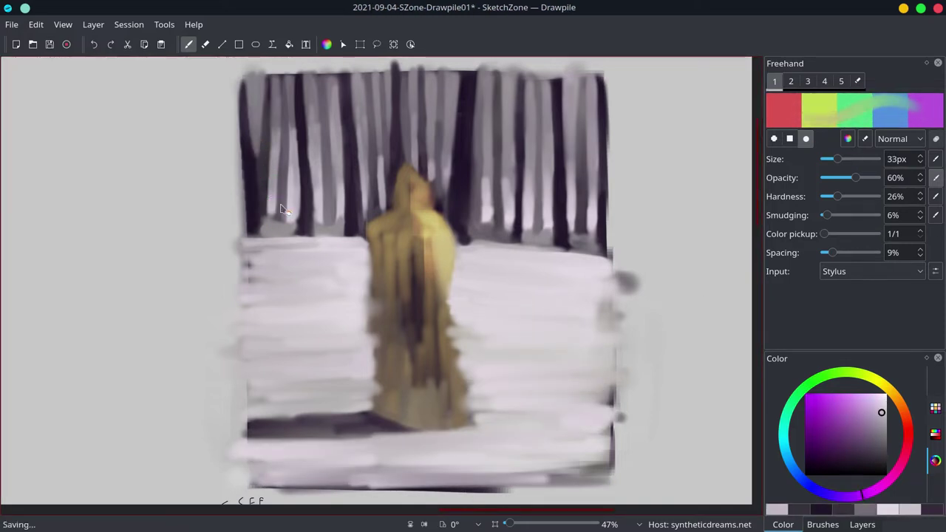
left_click(305, 213, "ctrl")
key("bracketleft")
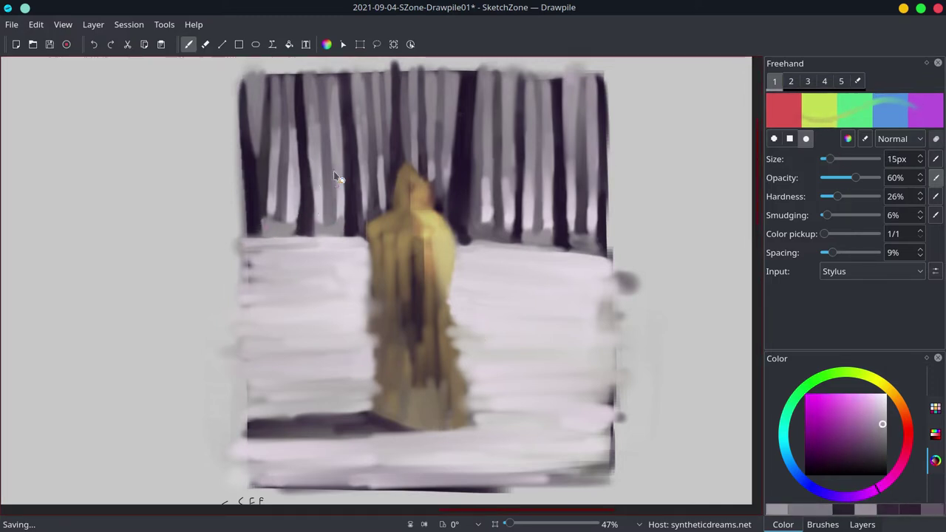
Try a range of lighter and darker purple-grey shades on the colour wheel.
left_click(348, 189, "ctrl")
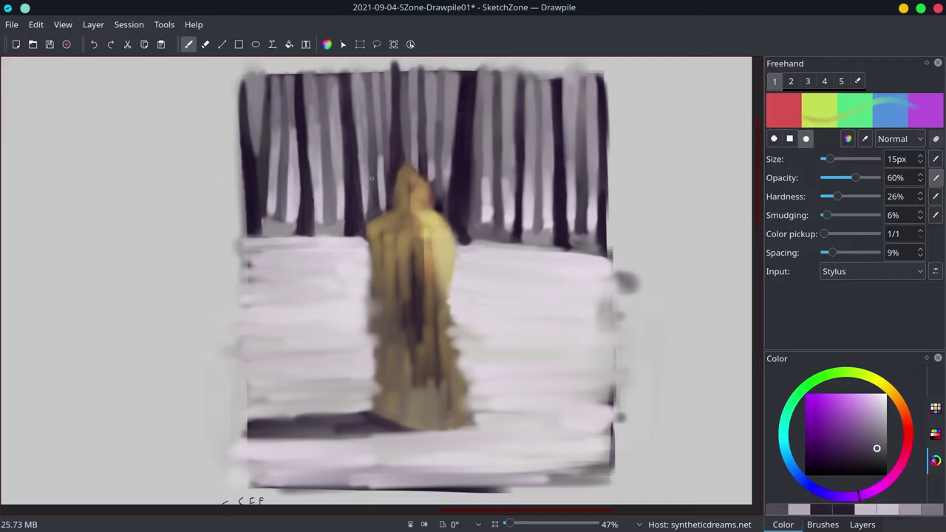
left_click(343, 206, "ctrl")
left_click(382, 184, "ctrl")
left_click(442, 144, "ctrl")
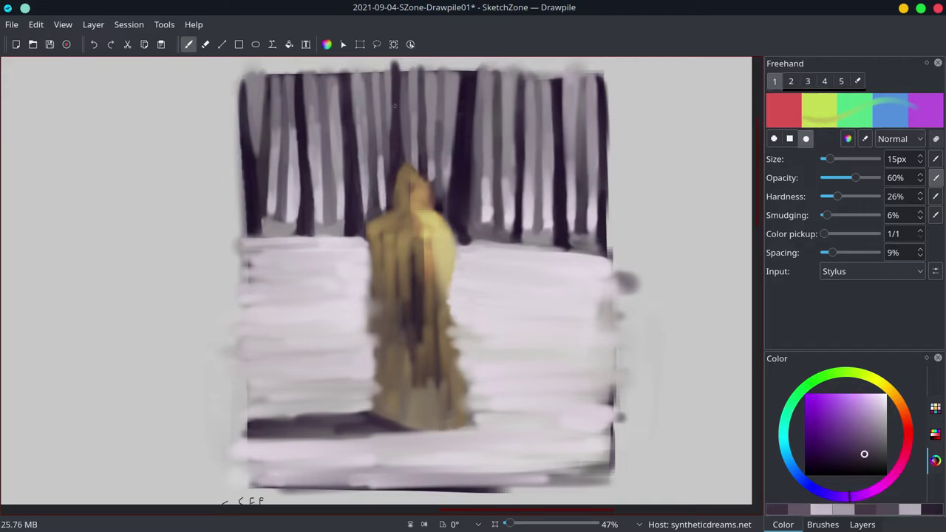
left_click(360, 95, "ctrl")
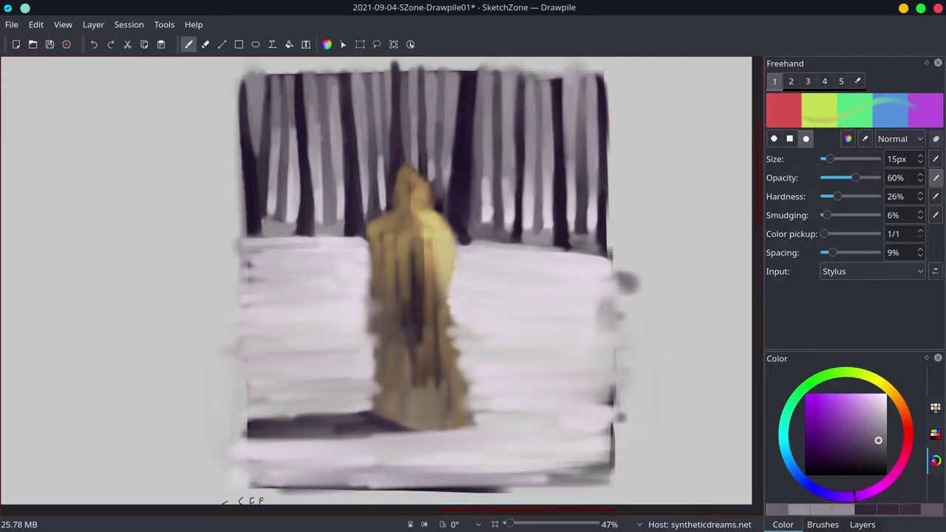
left_click(338, 146, "ctrl")
left_click(325, 148, "ctrl")
left_click(308, 152, "ctrl")
left_click(272, 116, "ctrl")
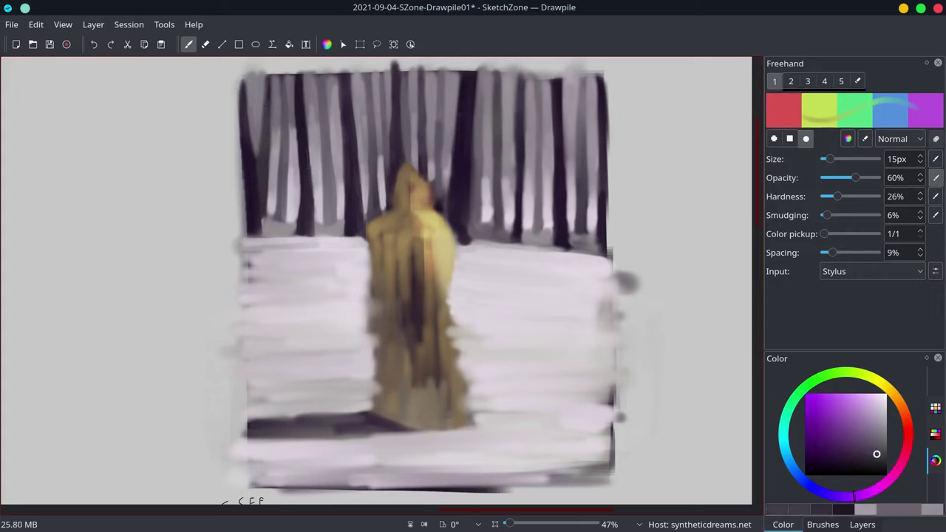
left_click(281, 79, "ctrl")
left_click(281, 79, "ctrl")
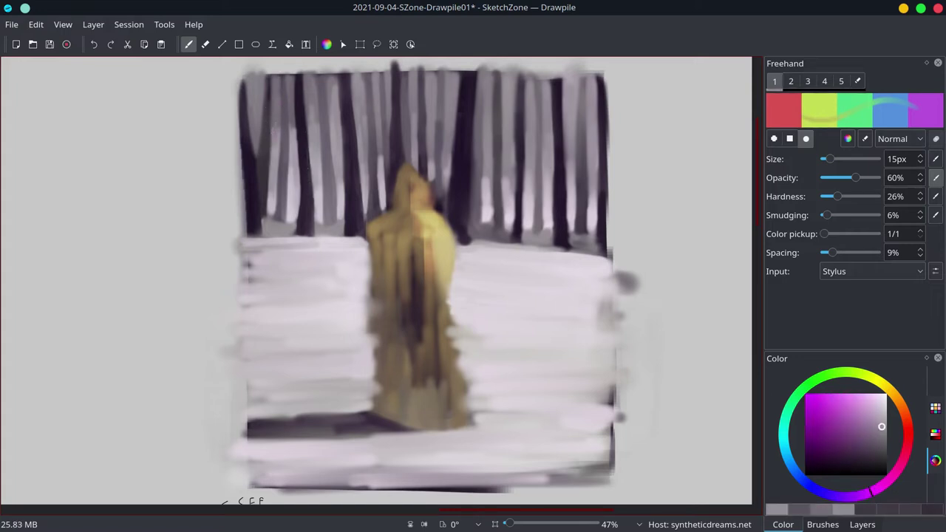
left_click(258, 148, "ctrl")
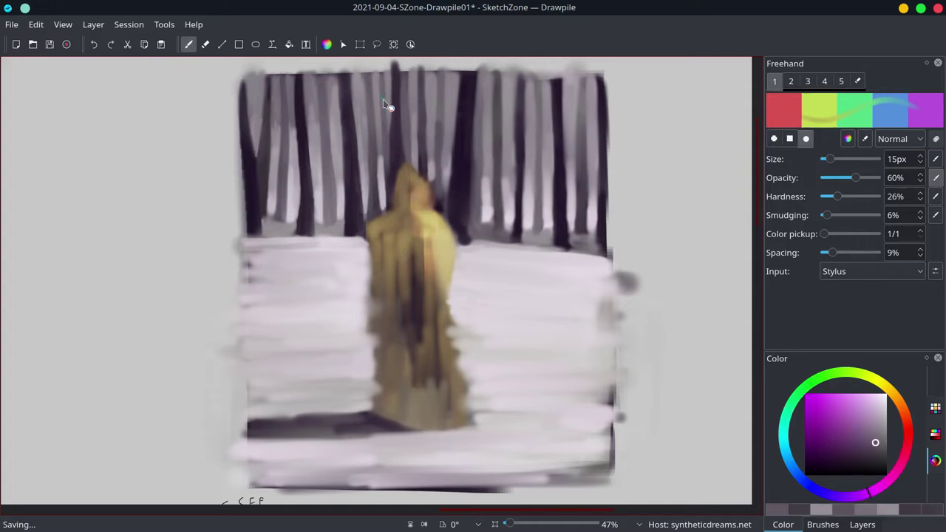
Compare further purple-grey, violet and magenta shades, settling on a dark muted purple.
left_click(395, 152, "ctrl")
left_click(372, 213, "ctrl")
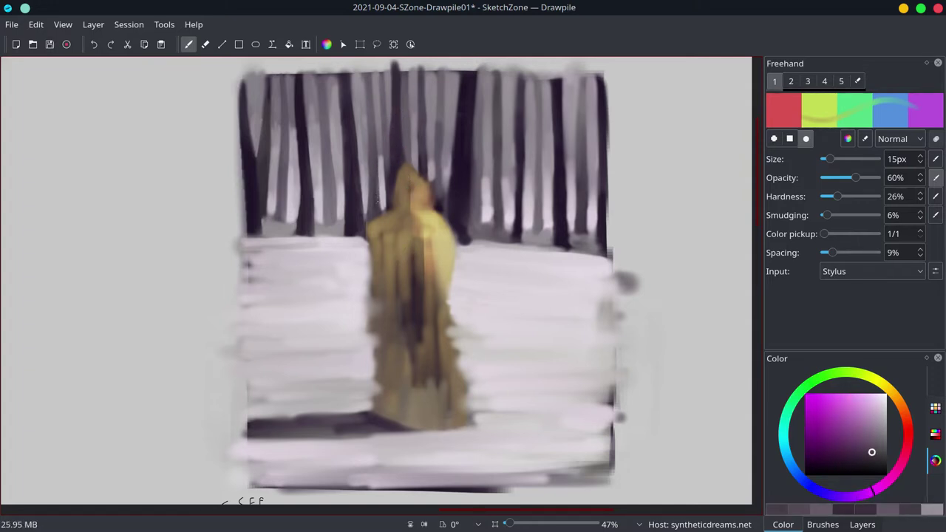
left_click(414, 111, "ctrl")
left_click(419, 157, "ctrl")
left_click(441, 145, "ctrl")
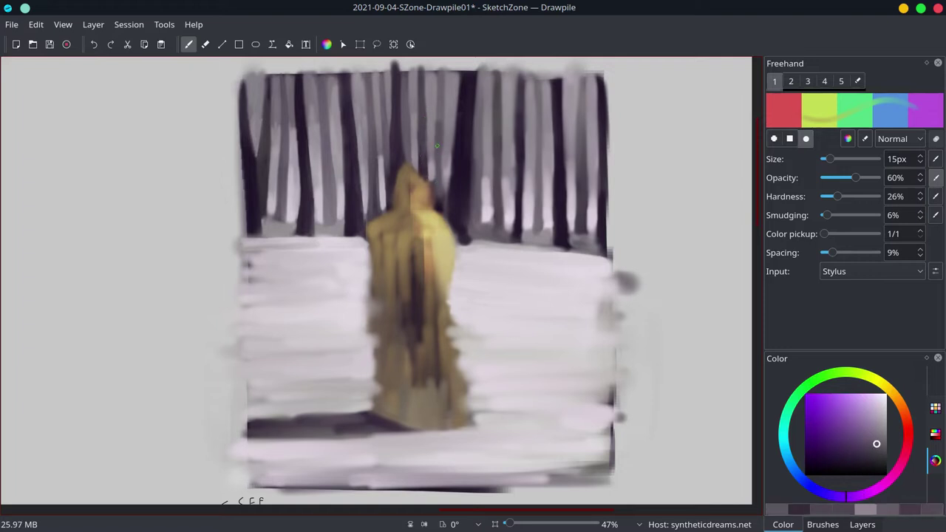
left_click(441, 87, "ctrl")
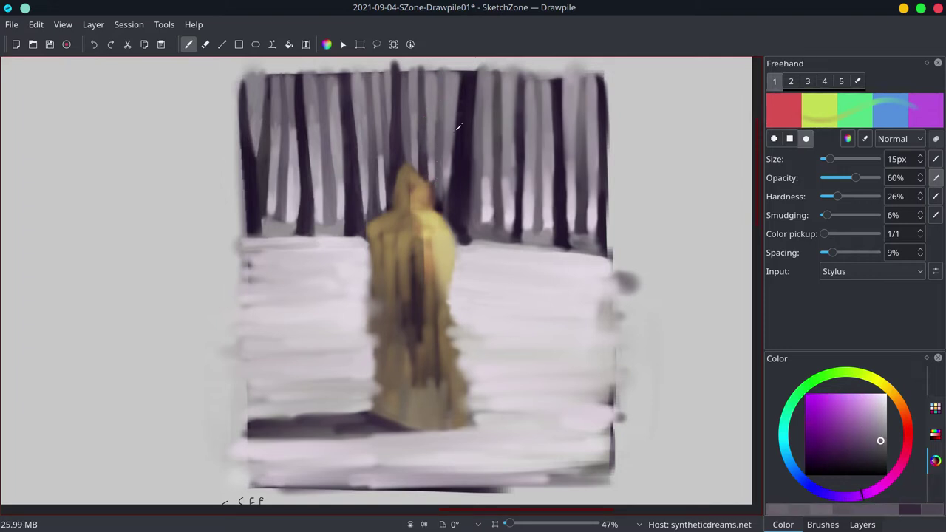
left_click(454, 142, "ctrl")
left_click(444, 195, "ctrl")
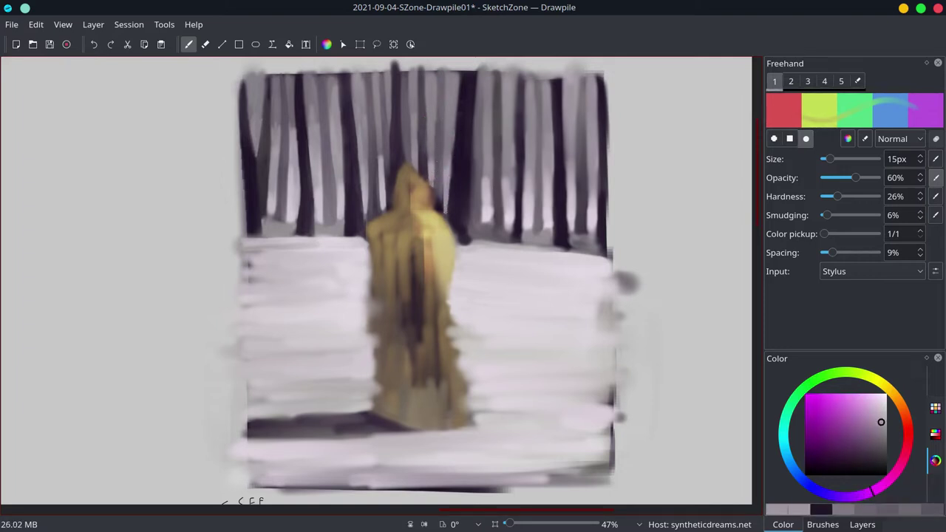
left_click(444, 196, "ctrl")
left_click(442, 282, "ctrl")
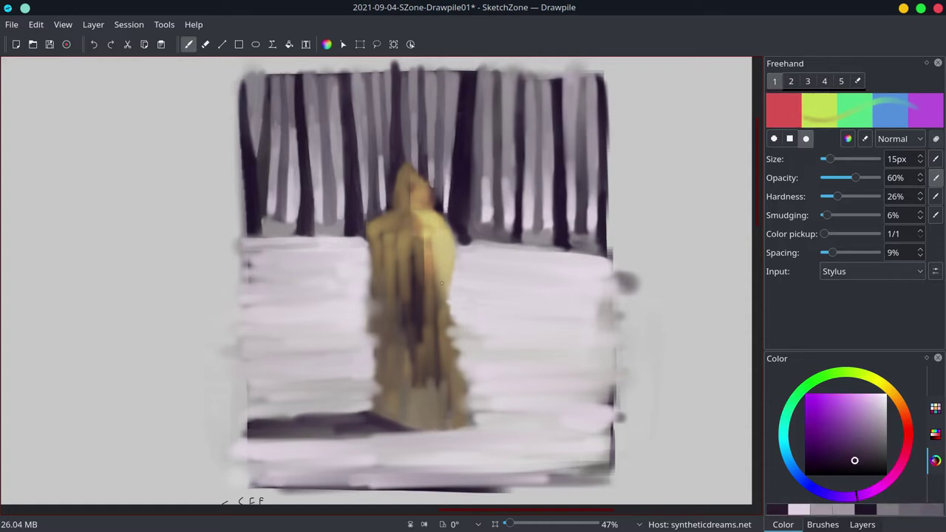
left_click(460, 194, "ctrl")
left_click(458, 157, "ctrl")
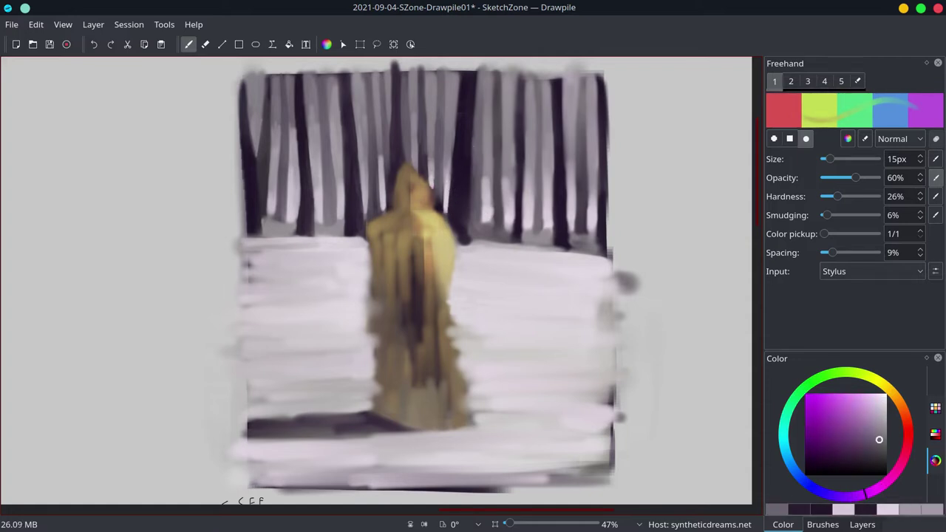
left_click(509, 154, "ctrl")
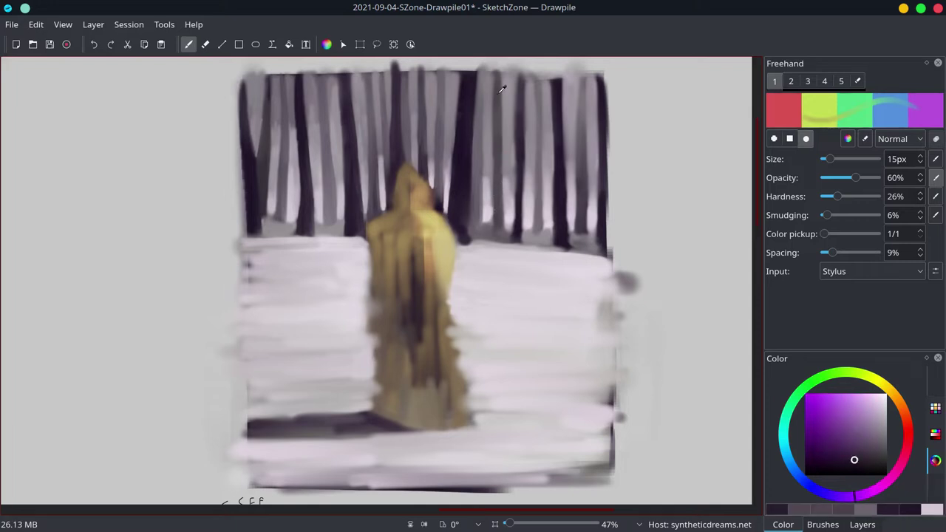
Sample a dark purple from the painting and darken the right trunk with vertical strokes.
left_click(522, 108, "ctrl")
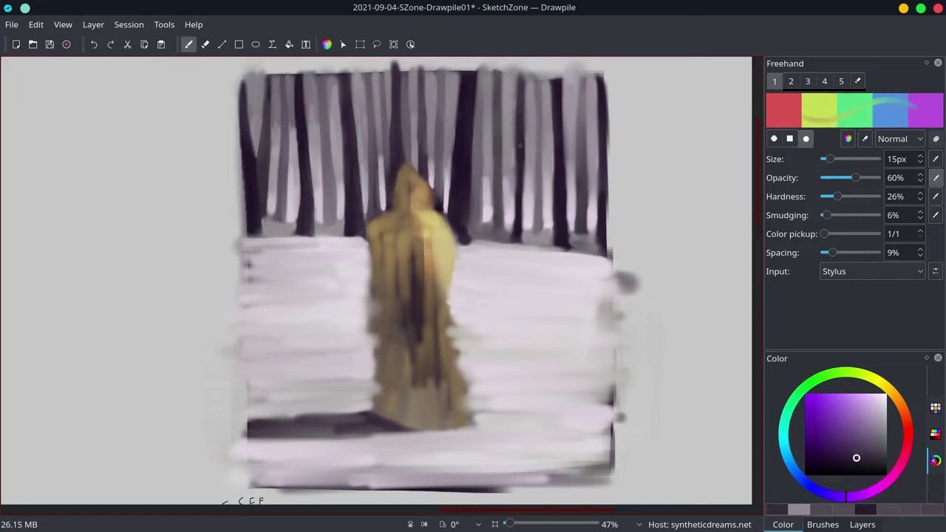
left_click(533, 86, "ctrl")
left_click_drag(519, 175, 523, 240)
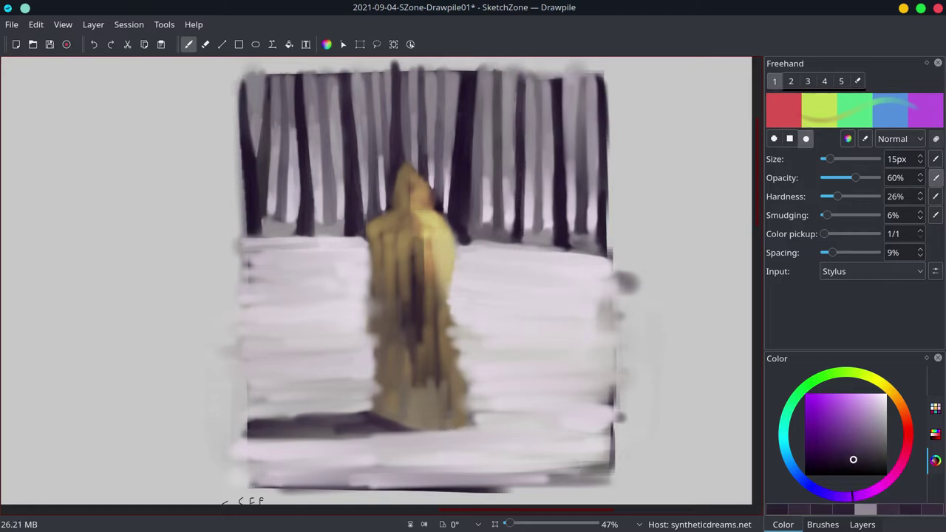
left_click(518, 178, "ctrl")
mouse_move(524, 204)
left_mouse_down()
mouse_move(524, 238)
mouse_move(515, 234)
left_mouse_up()
Sample colours from the snow and around the trunk, ending on a lighter purple shade.
left_click(474, 245, "ctrl")
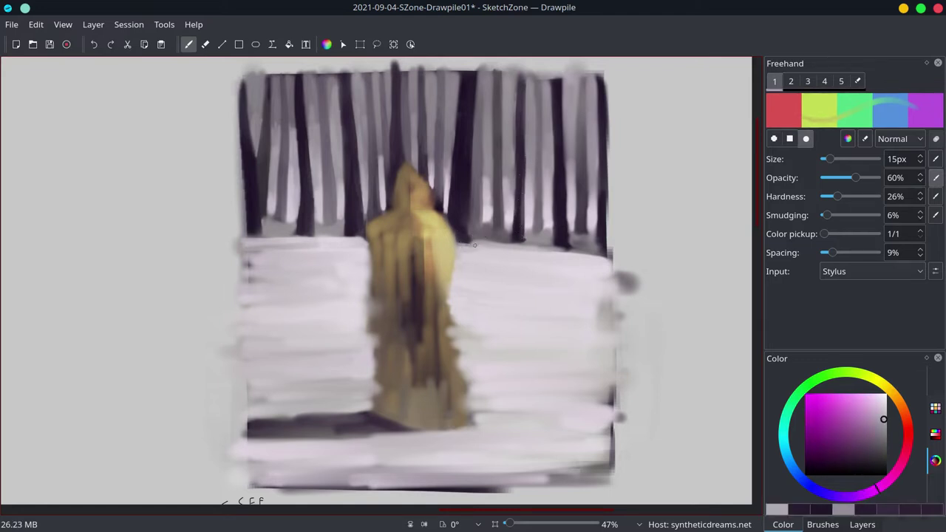
left_click(526, 229, "ctrl")
left_click(524, 235, "ctrl")
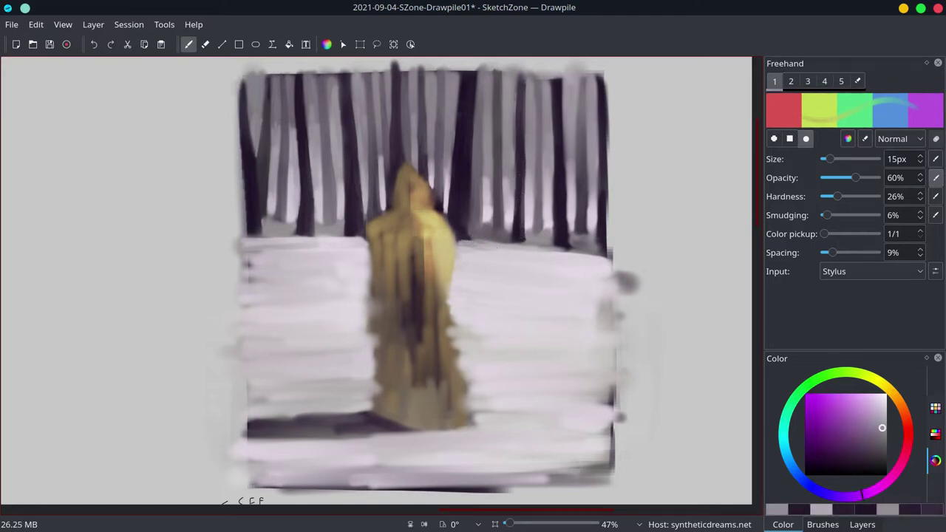
left_click(524, 235, "ctrl")
left_click(524, 235, "ctrl")
left_click(542, 211, "ctrl")
left_click(543, 222, "ctrl")
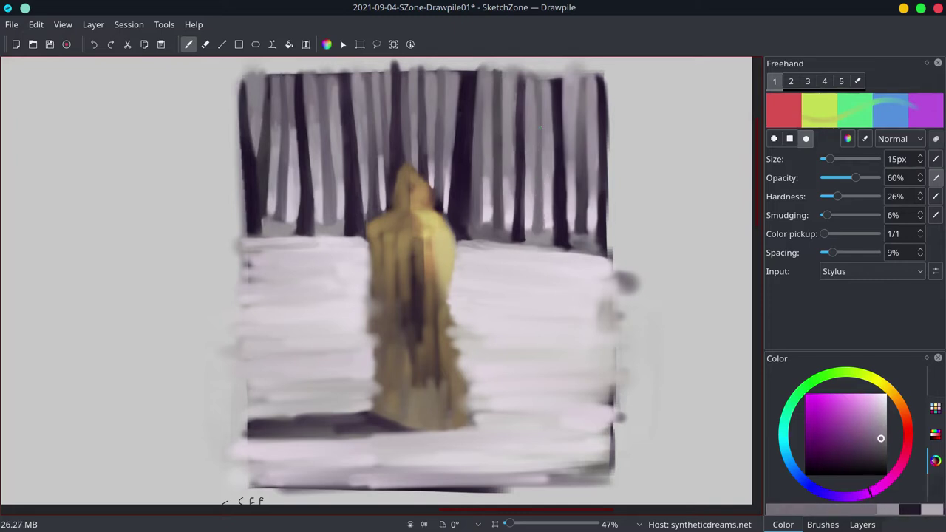
left_click(543, 224, "ctrl")
Set the brush size to 25px and fine-tune the paint colour.
left_click(511, 129, "ctrl")
left_click_drag(831, 158, 835, 158)
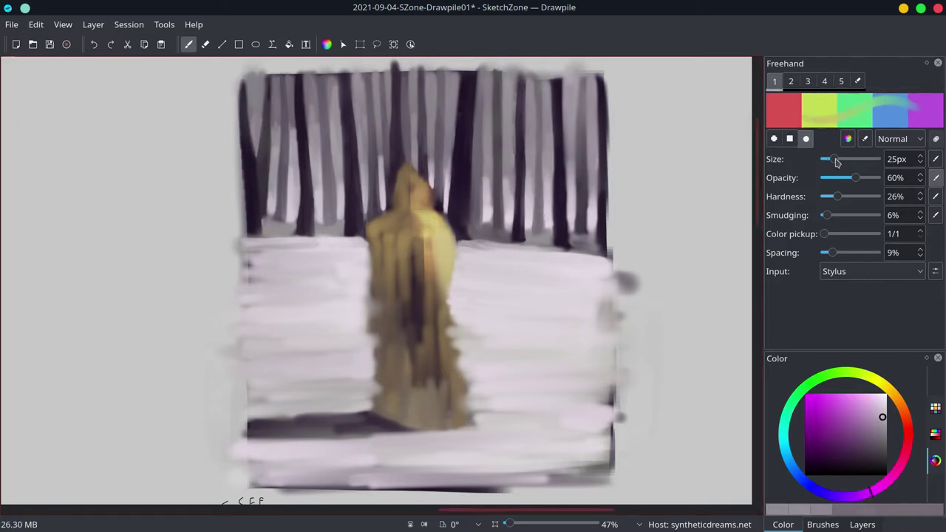
left_click(507, 116, "ctrl")
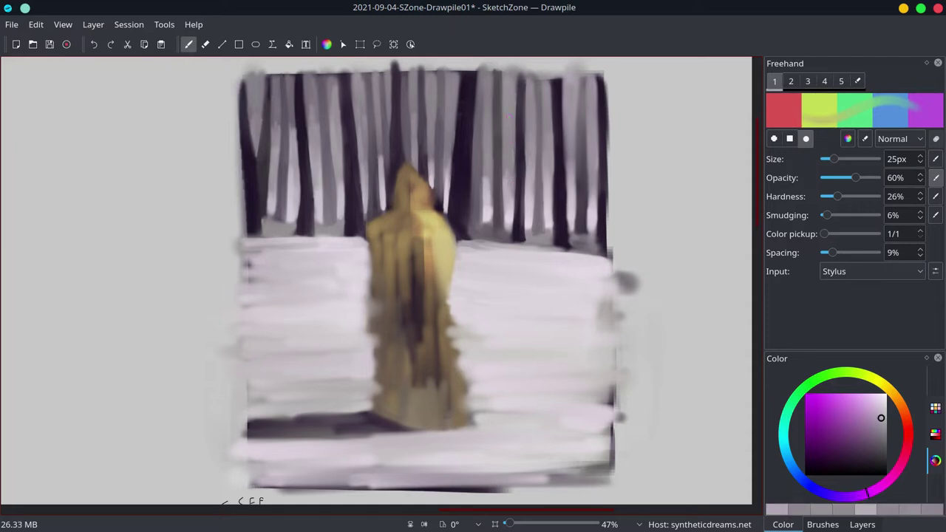
Save the painting, pick a dark purple, and reduce the brush to 16px.
key("ctrl+s")
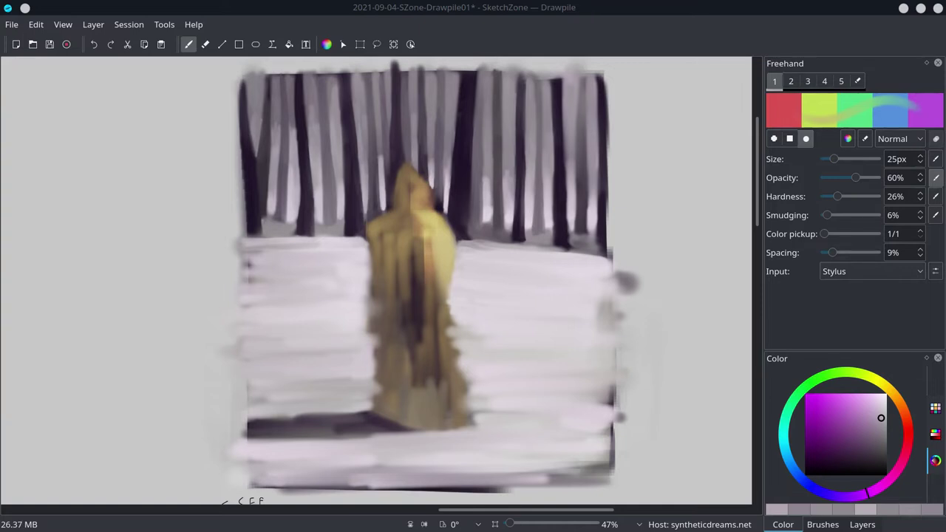
left_click(520, 236, "ctrl")
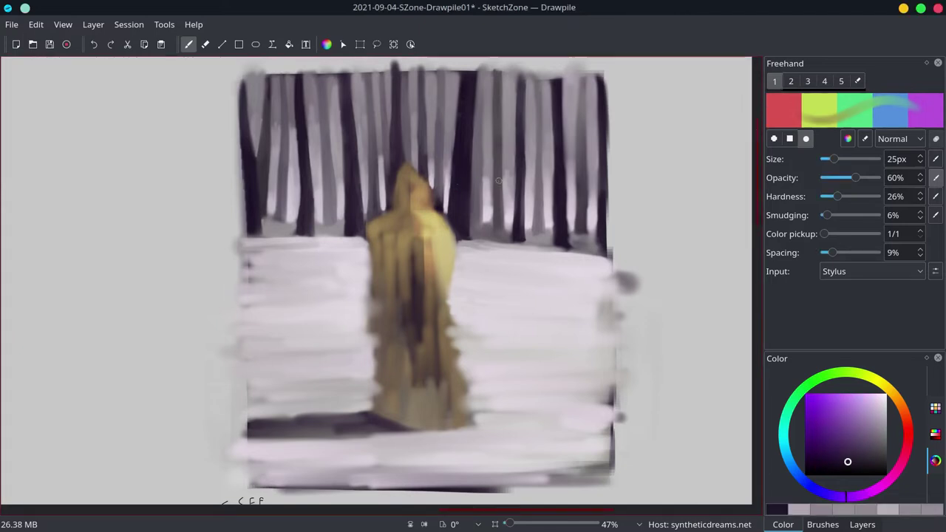
left_click(564, 169, "ctrl")
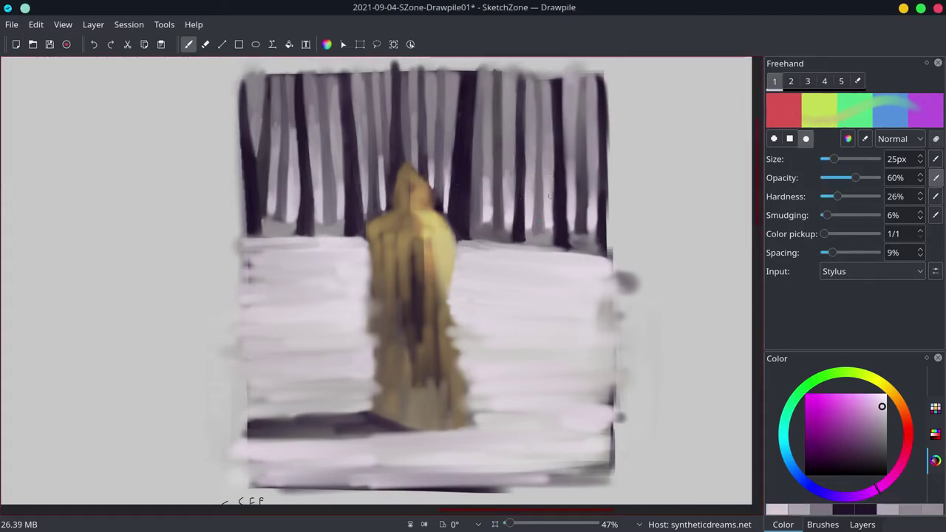
left_click(565, 222, "ctrl")
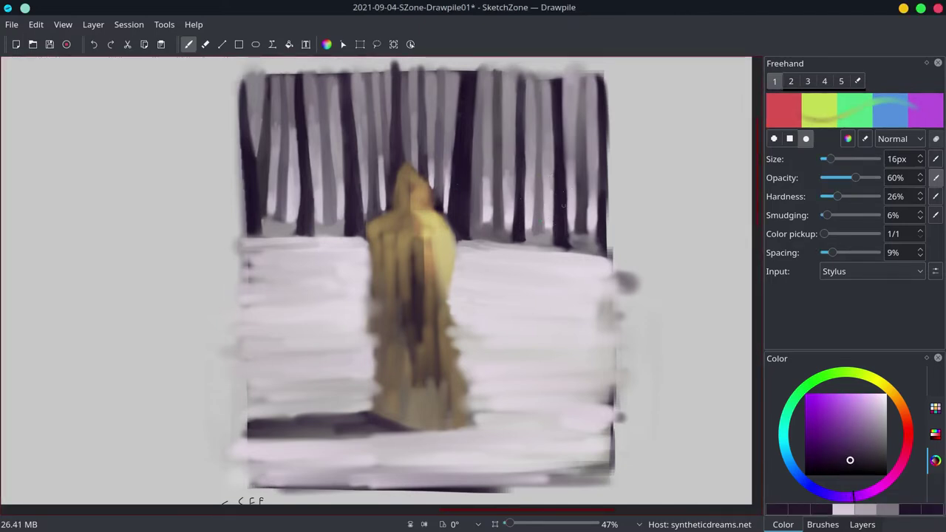
left_click(562, 141, "ctrl")
Fine-tune the paint colour toward a darker shade and save again.
left_click(557, 88, "ctrl")
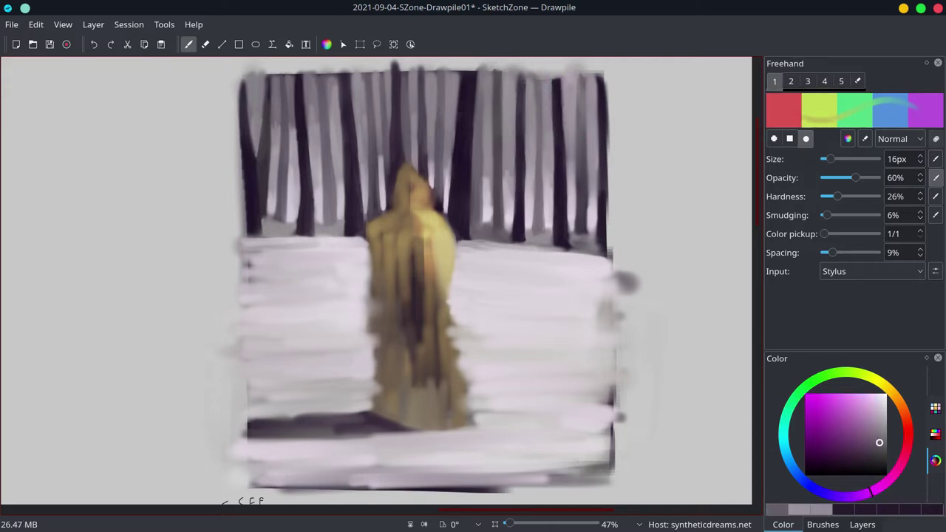
left_click(578, 207, "ctrl")
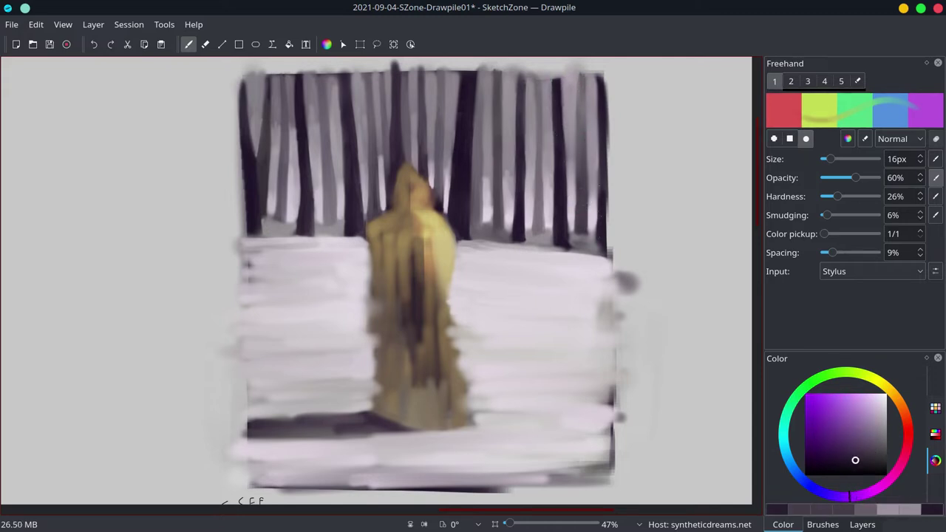
left_click(597, 205, "ctrl")
left_click(597, 206, "ctrl")
left_click(607, 218, "ctrl")
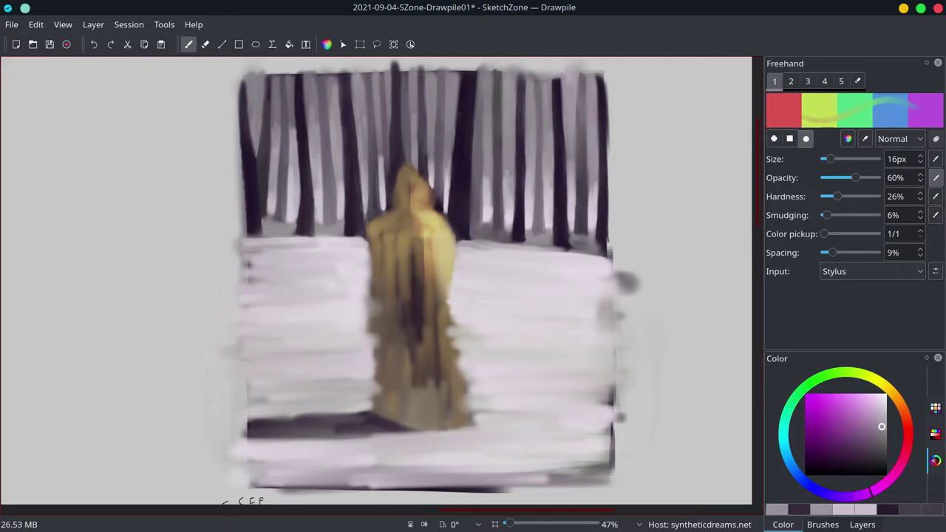
left_click(586, 121, "ctrl")
key("ctrl+s")
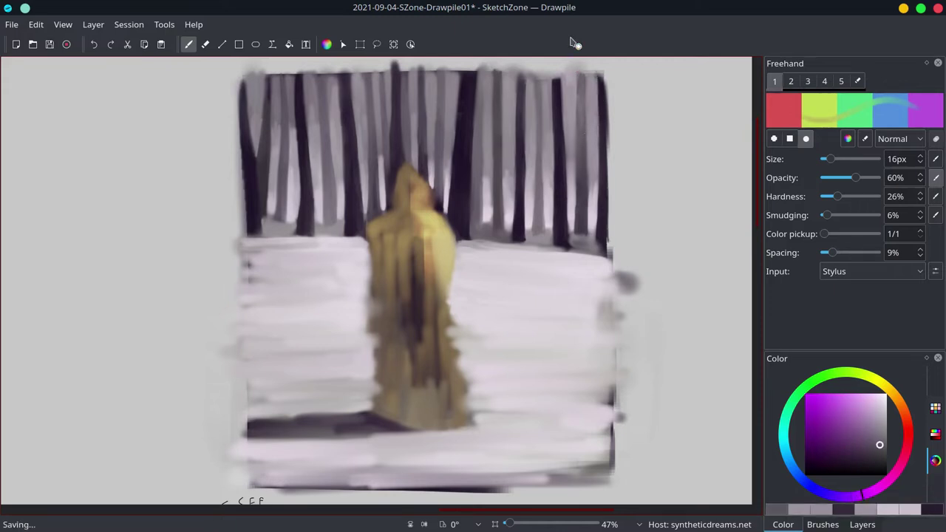
Switch to a thin 5px non-erasing brush and sketch the figure's hood outline in magenta.
key("e")
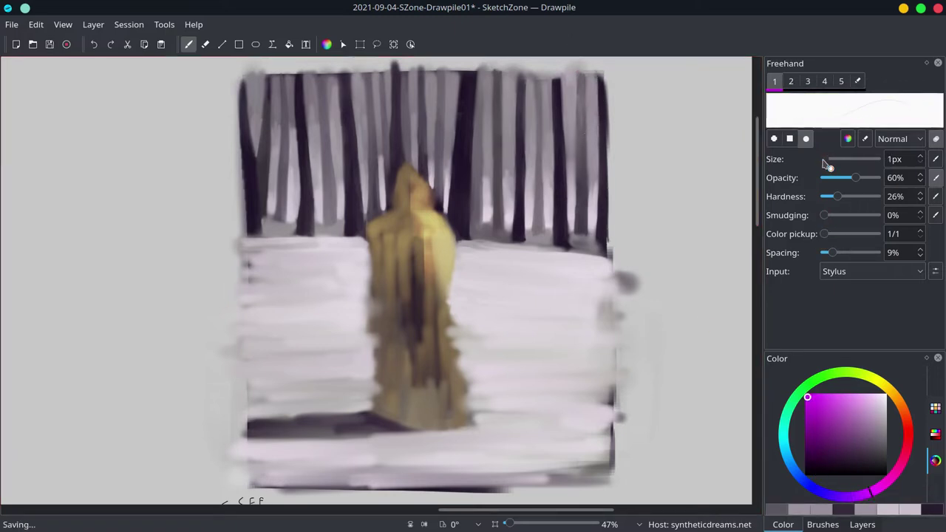
key("e")
left_click(834, 166)
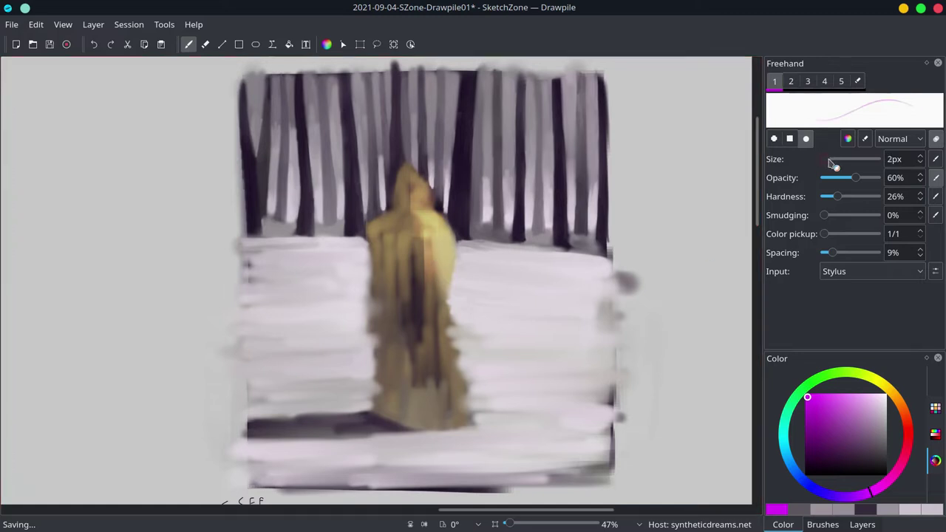
left_click(834, 166)
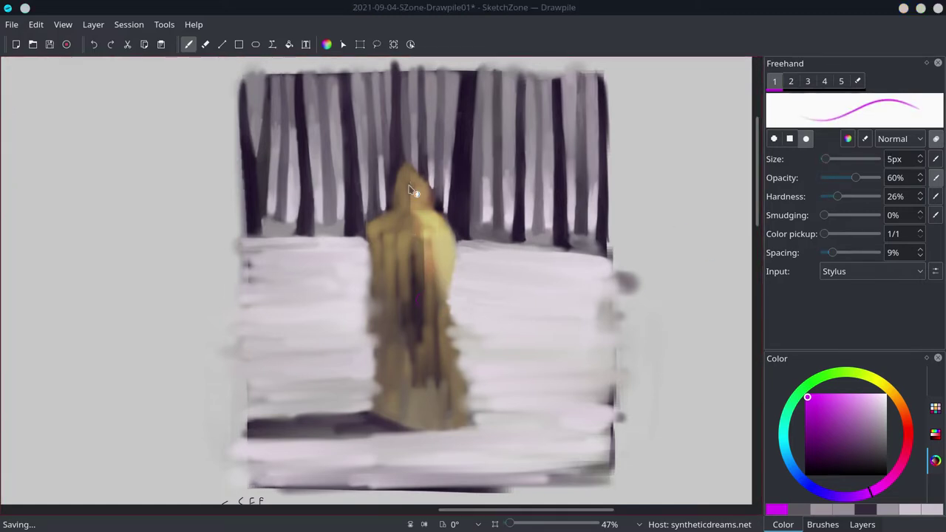
left_click_drag(411, 183, 418, 202)
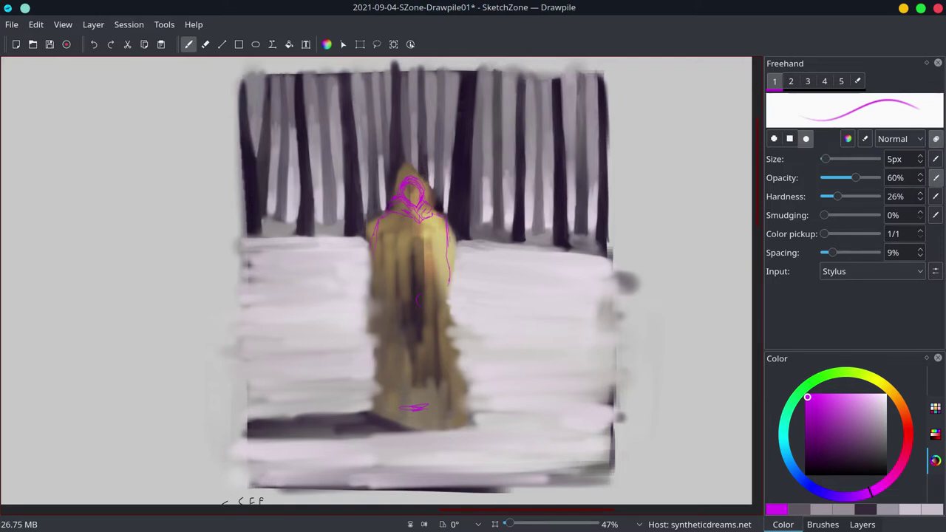
key("alt+Tab")
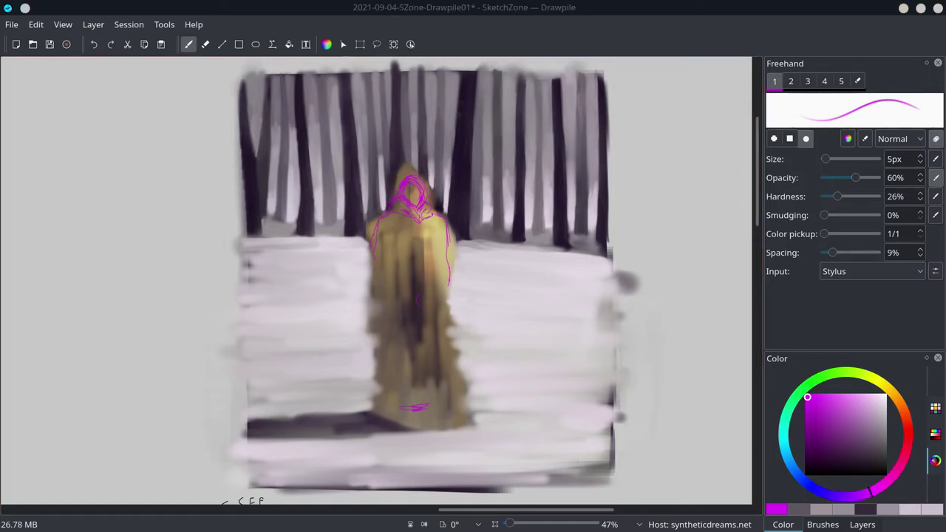
key("alt+Tab")
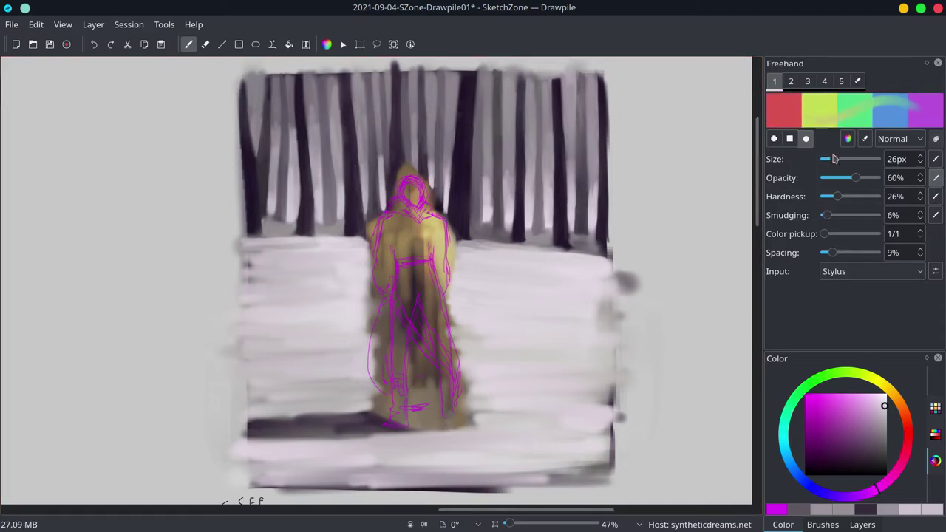
Paint a light stroke along the figure's left edge, then mirror the canvas horizontally to check proportions.
left_click_drag(368, 255, 369, 353)
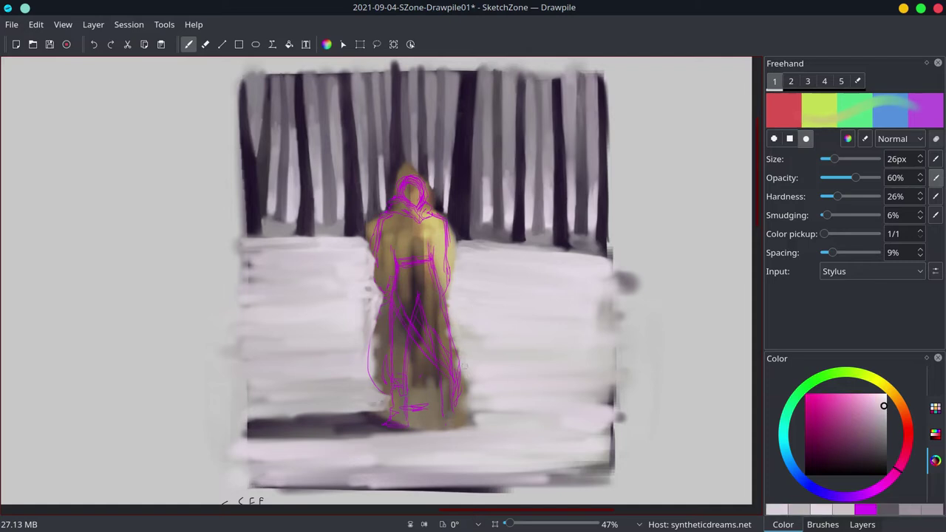
left_click(452, 225, "ctrl")
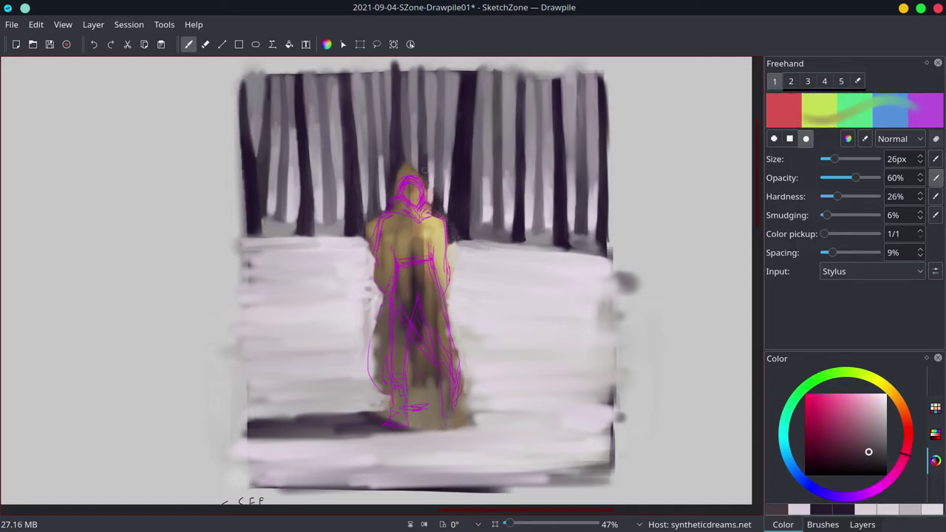
left_click(410, 168, "ctrl")
left_click(414, 108, "ctrl")
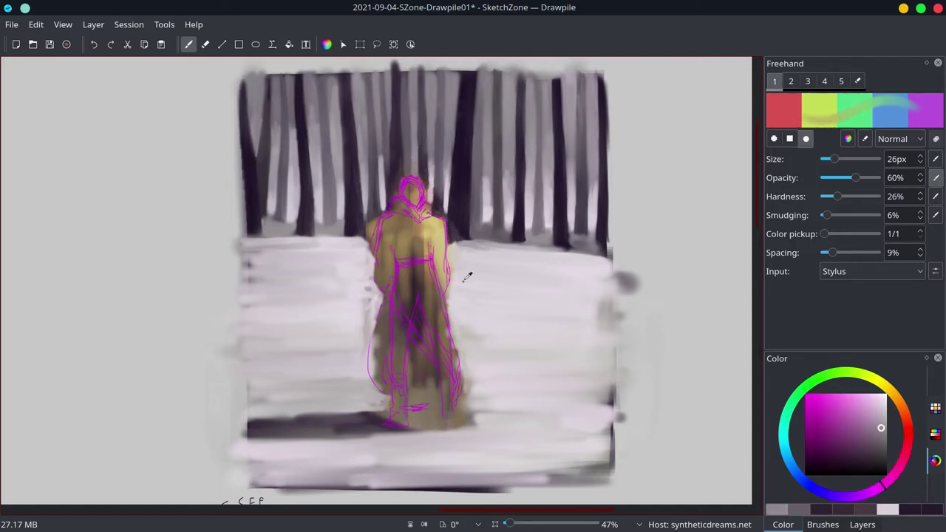
left_click(368, 247, "ctrl")
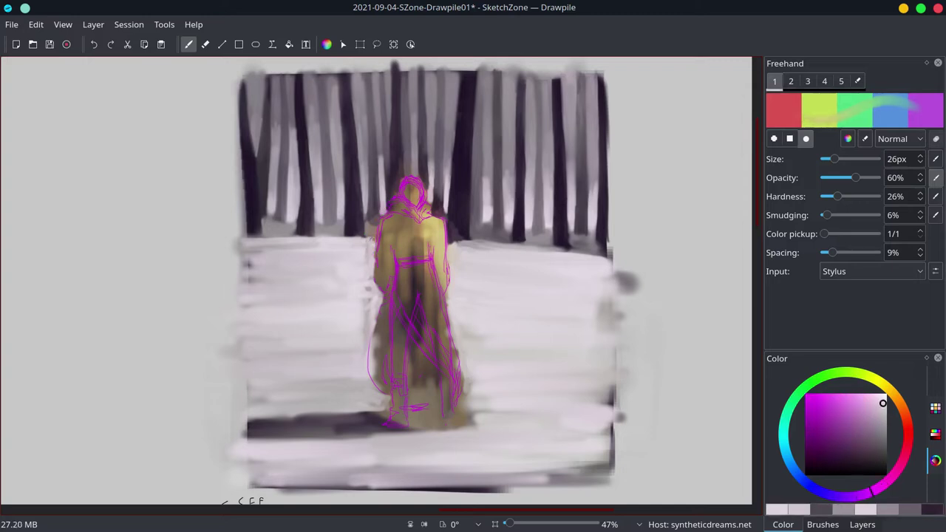
left_click(63, 24)
left_click(85, 152)
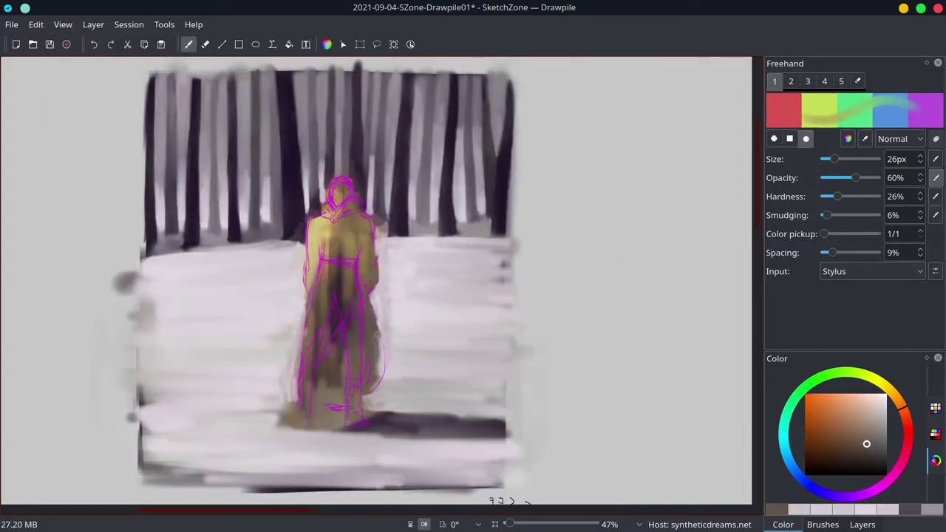
Shade the lower robe, its right side and waist with dark brown folds.
left_click(379, 353, "ctrl")
left_click_drag(346, 333, 362, 390)
left_click(909, 421)
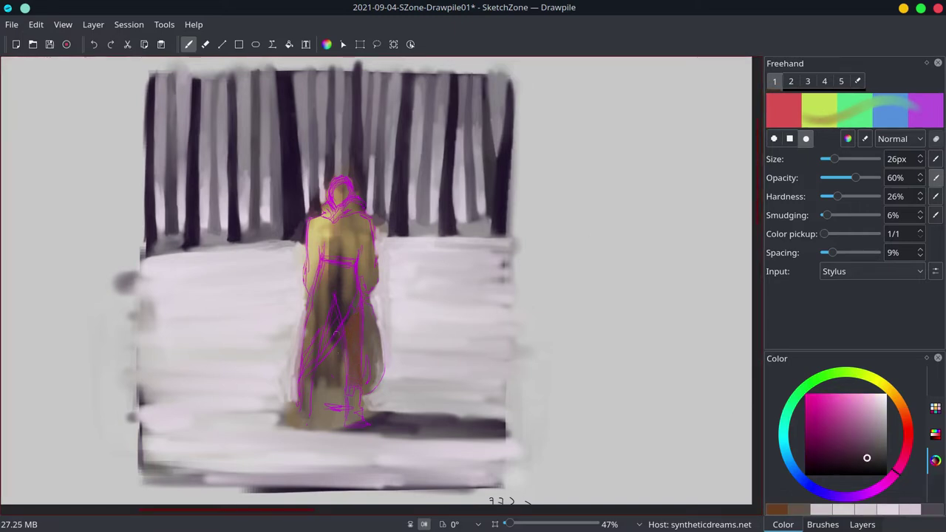
left_click(329, 370, "ctrl")
left_click_drag(323, 362, 325, 399)
mouse_move(336, 351)
left_mouse_down()
mouse_move(325, 403)
mouse_move(366, 325)
mouse_move(322, 362)
left_mouse_up()
mouse_move(364, 235)
left_mouse_down()
mouse_move(361, 280)
mouse_move(371, 266)
left_mouse_up()
mouse_move(318, 248)
left_mouse_down()
mouse_move(358, 261)
mouse_move(322, 360)
left_mouse_up()
left_click_drag(326, 309, 303, 405)
mouse_move(364, 289)
left_mouse_down()
mouse_move(377, 373)
mouse_move(365, 378)
left_mouse_up()
Paint yellow over the shoulders and upper torso, adding small dark magenta strokes around the head.
left_click(339, 241, "ctrl")
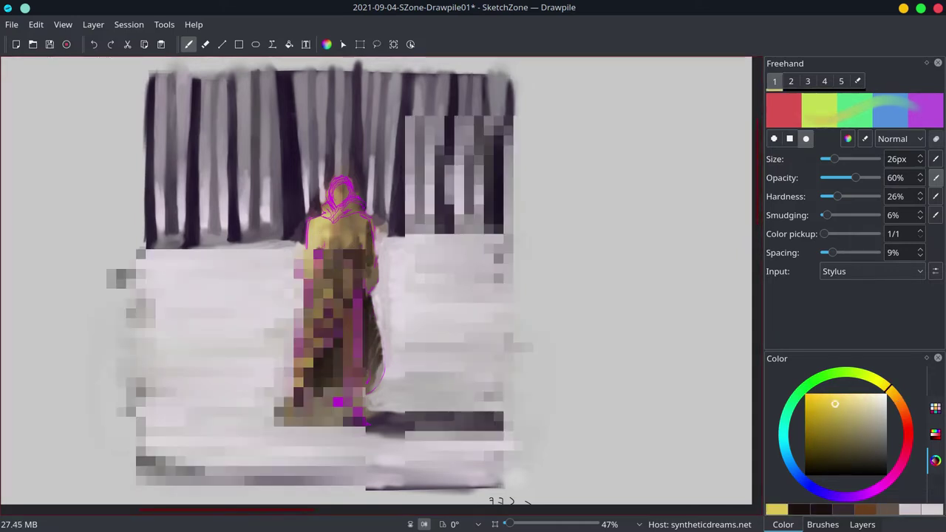
mouse_move(318, 265)
left_mouse_down()
mouse_move(318, 232)
mouse_move(342, 216)
mouse_move(329, 203)
left_mouse_up()
left_click_drag(362, 228, 366, 257)
left_click(368, 263, "ctrl")
mouse_move(362, 209)
left_mouse_down()
mouse_move(333, 222)
mouse_move(368, 233)
left_mouse_up()
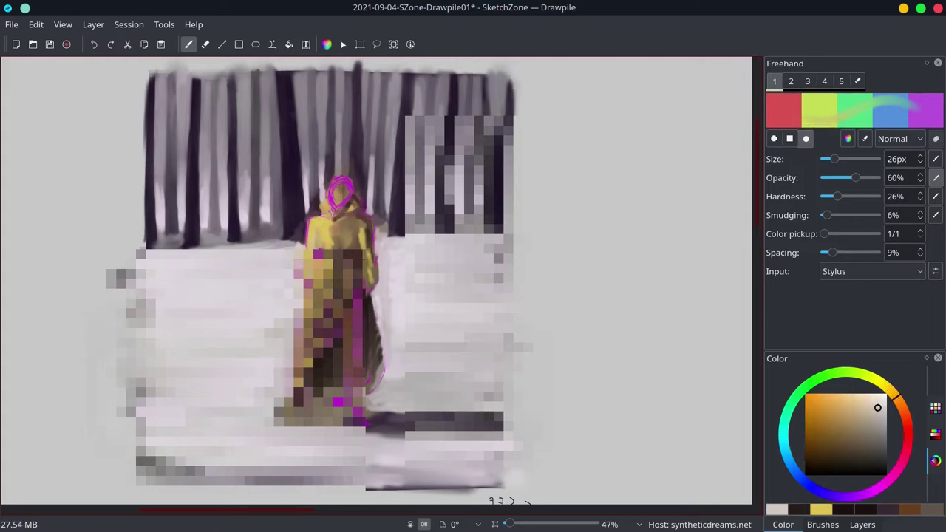
left_click(301, 219, "ctrl")
left_click(314, 220, "ctrl")
Sample reddish-brown, tan and pinkish-white colours, then save the painting with Ctrl+S.
left_click(319, 441, "ctrl")
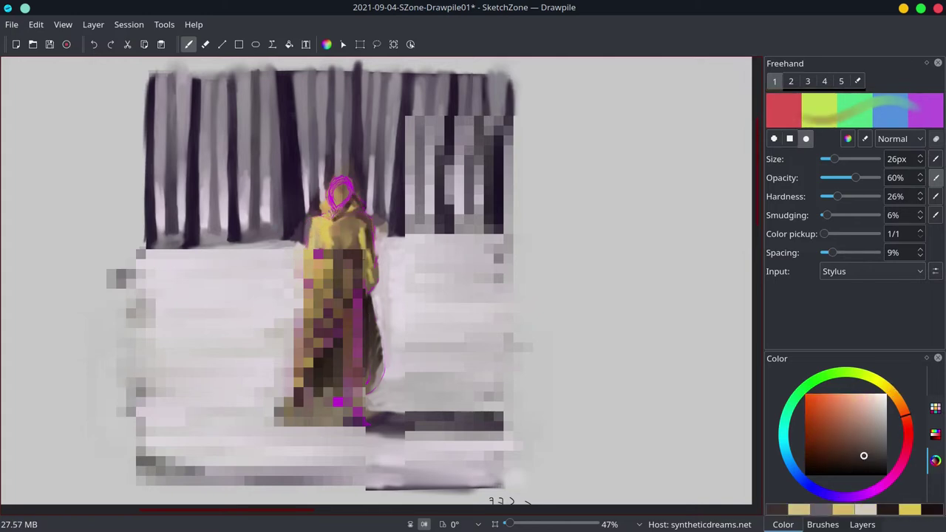
left_click_drag(875, 501, 858, 494)
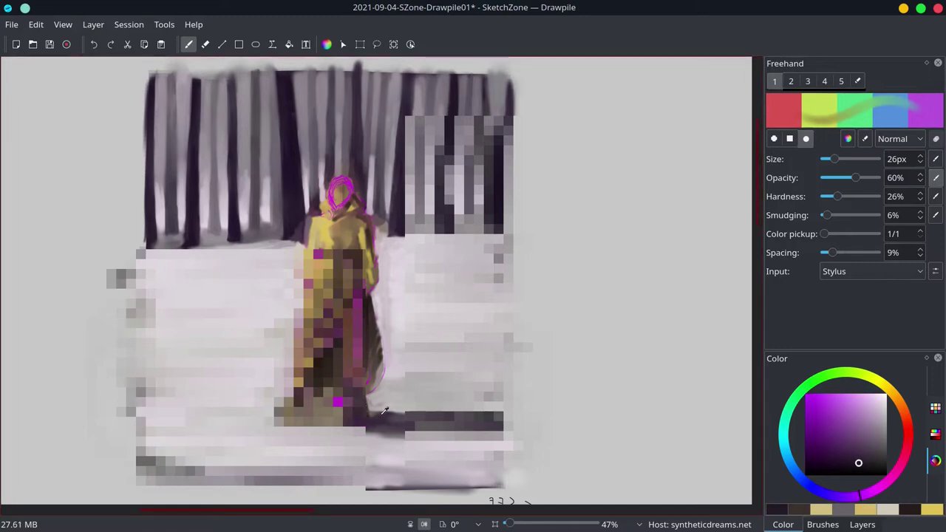
left_click(319, 422, "ctrl")
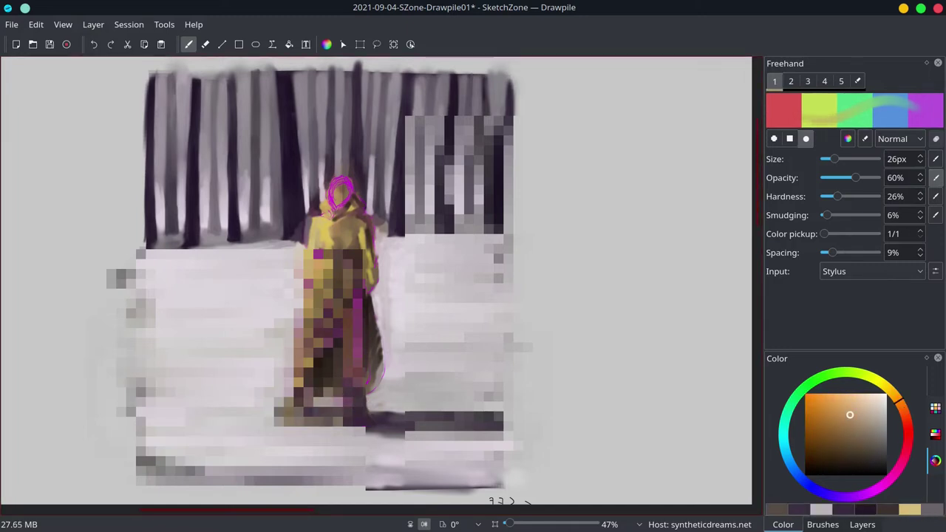
left_click(338, 313, "ctrl")
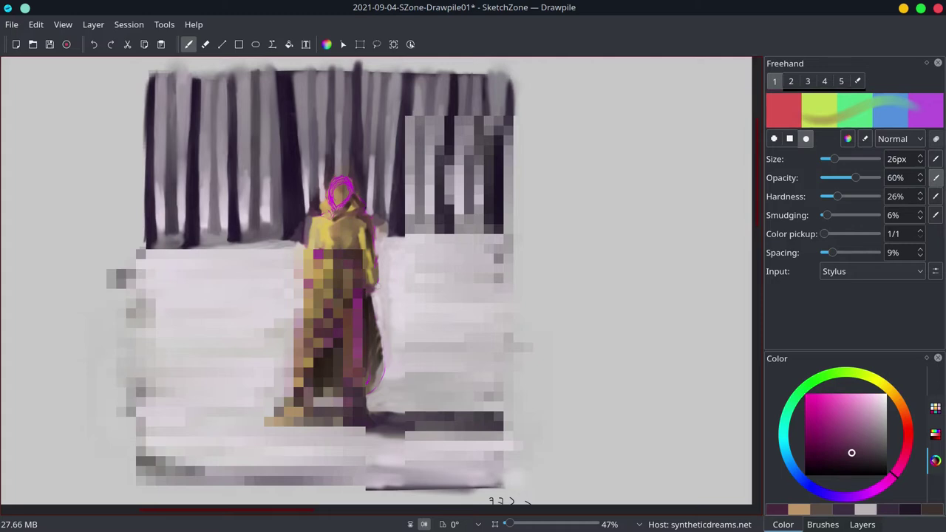
left_click(240, 422, "ctrl")
left_click(250, 392, "ctrl")
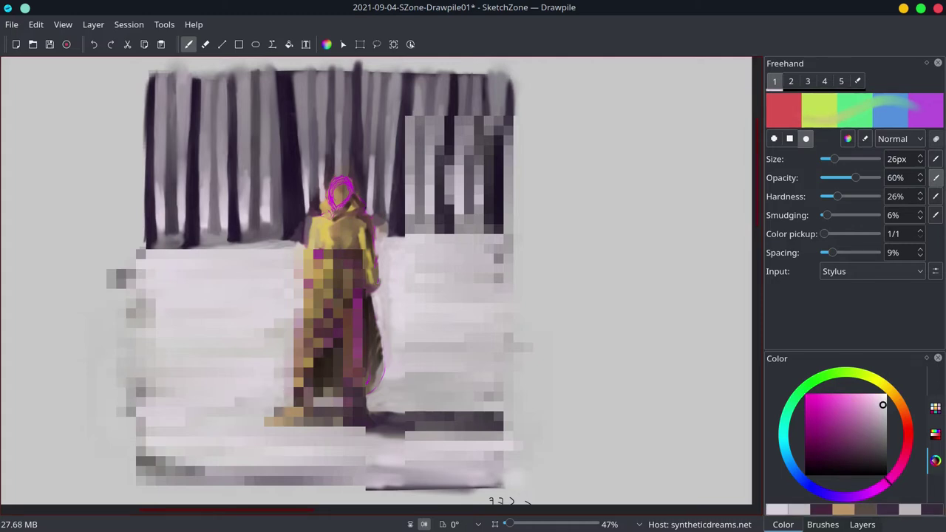
key("ctrl+s")
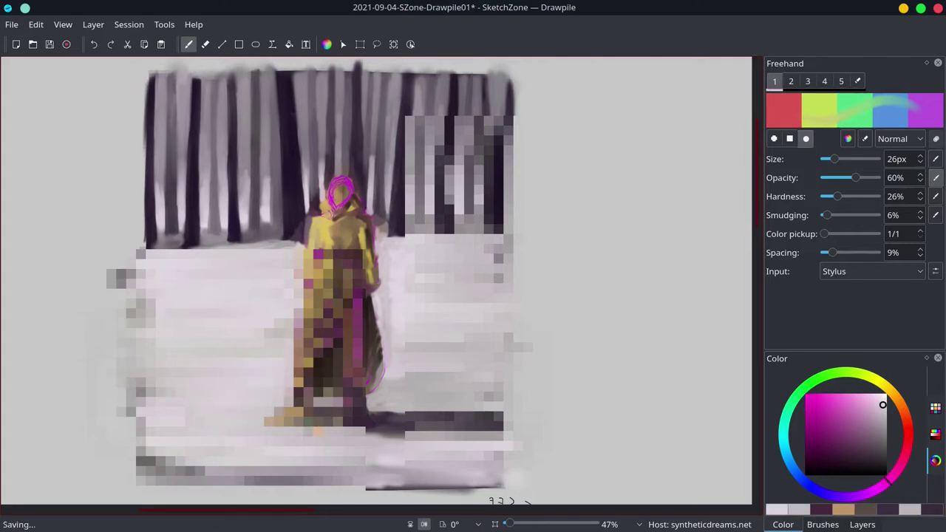
Zoom out, switch the dock to the Layers list and toggle off Layer 10's visibility.
scroll(247, 166, "down", 5)
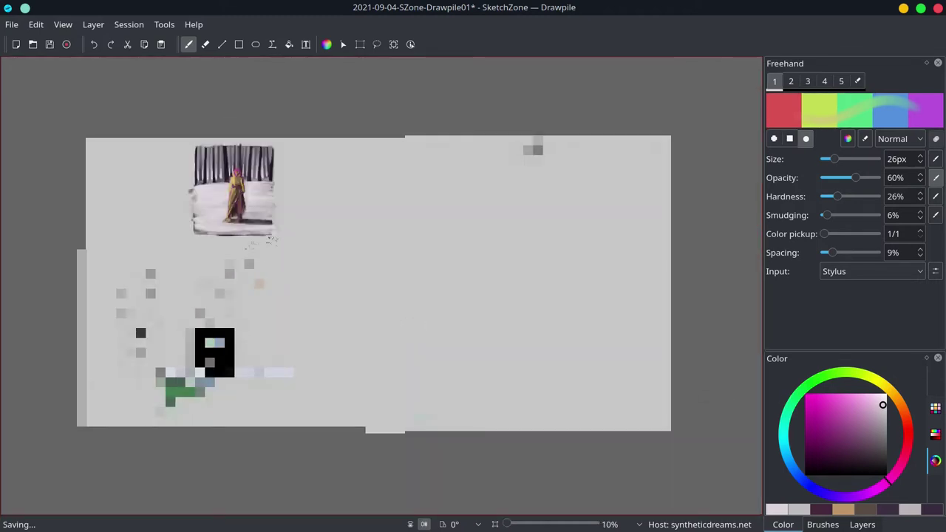
left_click(857, 524)
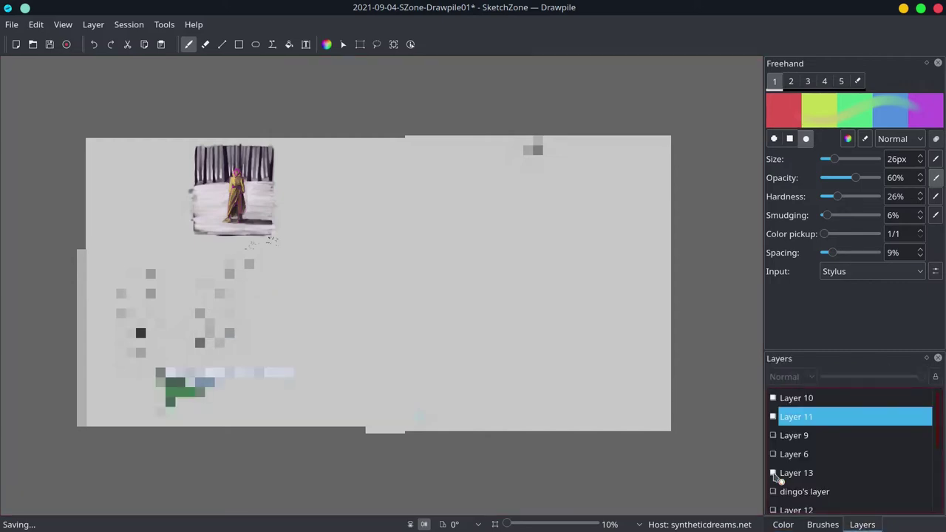
left_click(773, 397)
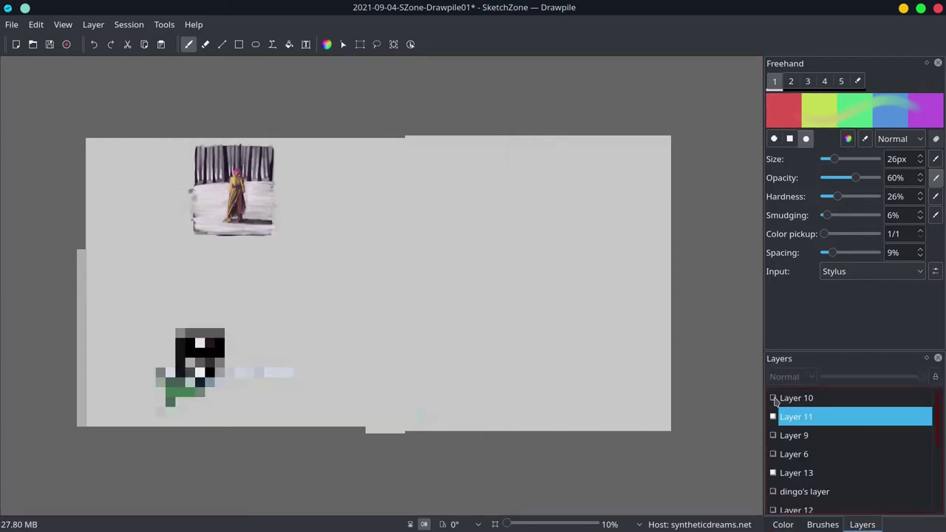
scroll(211, 188, "up", 5)
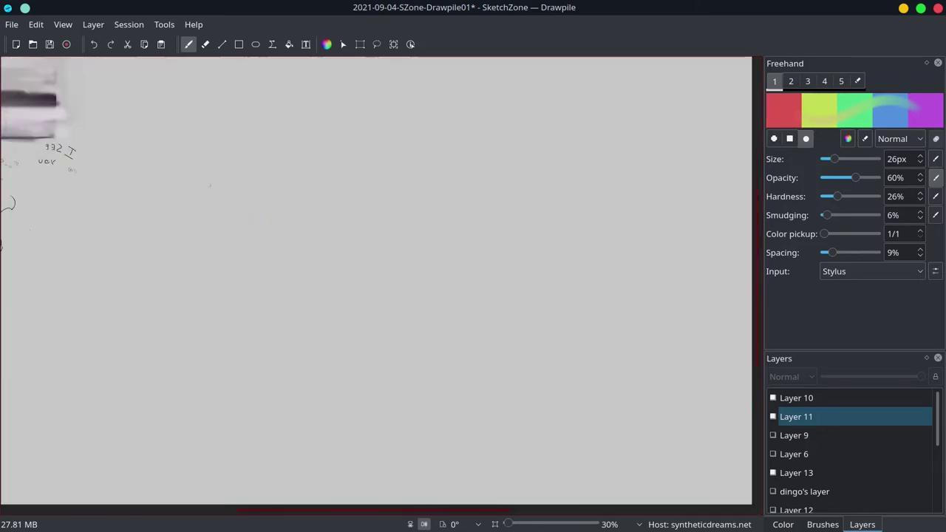
scroll(363, 248, "up", 2)
Return to the colour wheel, fill the head with red and pick near-black for line work.
scroll(363, 247, "up", 2)
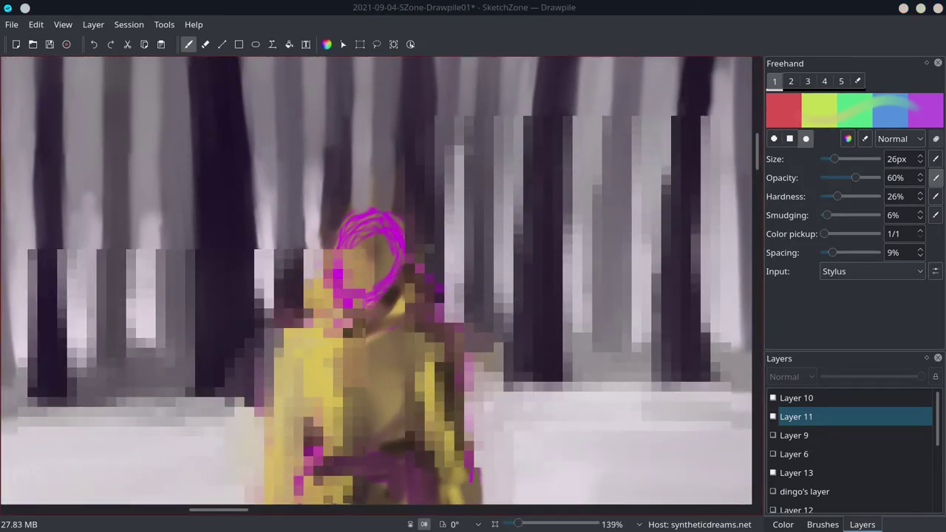
left_click(783, 524)
left_click_drag(349, 284, 333, 244)
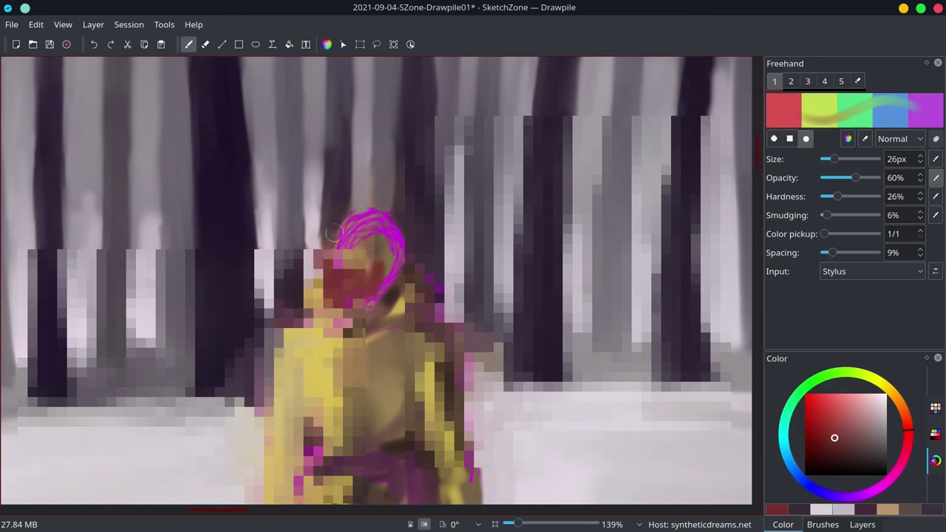
left_click(835, 469)
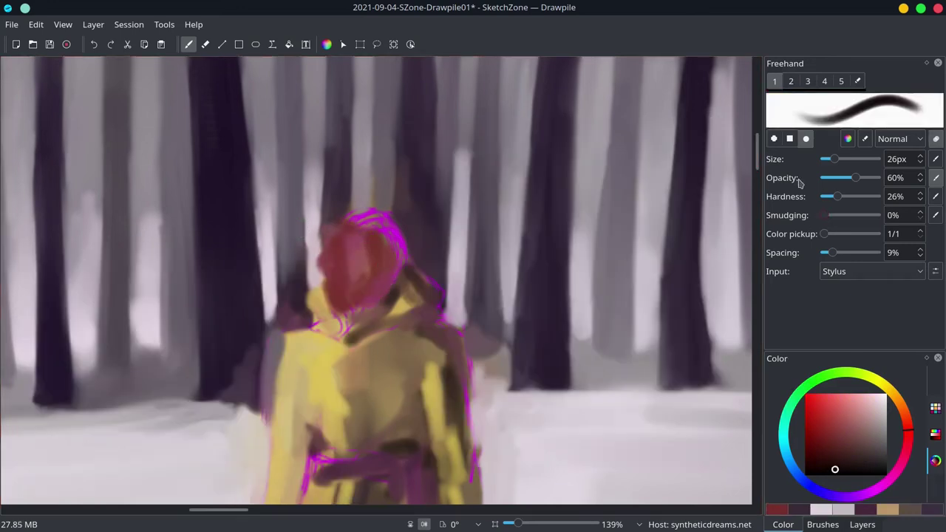
left_click_drag(834, 159, 826, 159)
scroll(382, 271, "up", 2)
scroll(382, 270, "up", 1)
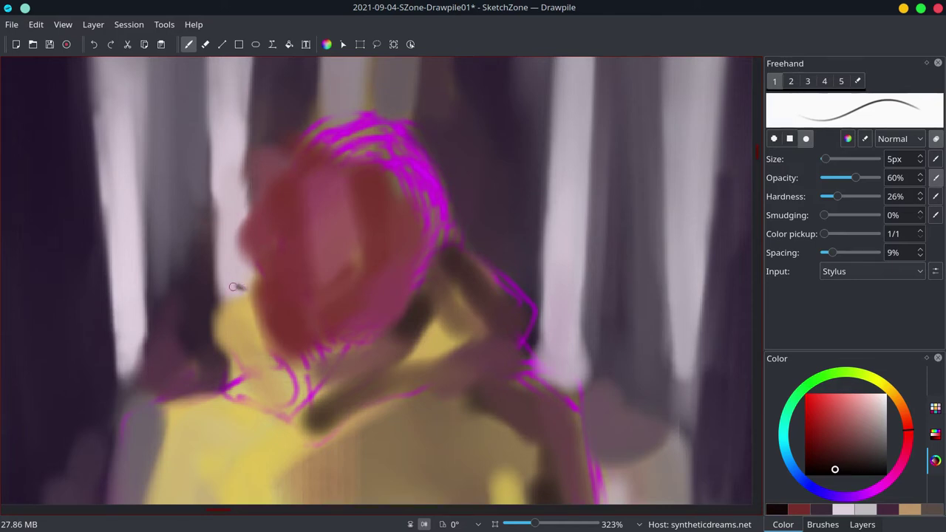
Ink the face profile, eyebrow, ear, hairline, top of head and hair bun in black.
mouse_move(233, 287)
left_mouse_down()
mouse_move(247, 188)
mouse_move(266, 309)
mouse_move(260, 344)
mouse_move(325, 332)
mouse_move(366, 295)
left_mouse_up()
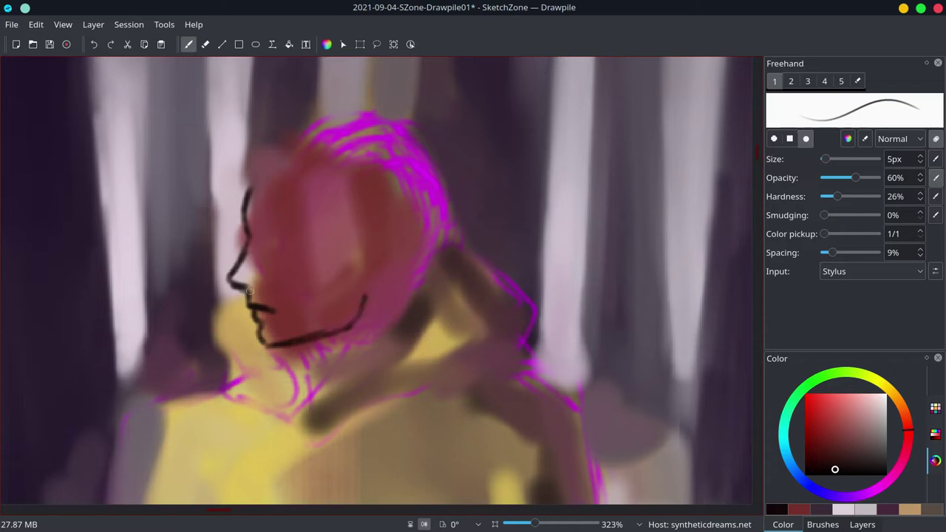
mouse_move(252, 219)
left_mouse_down()
mouse_move(295, 229)
mouse_move(279, 226)
mouse_move(292, 241)
left_mouse_up()
left_click_drag(369, 239, 375, 285)
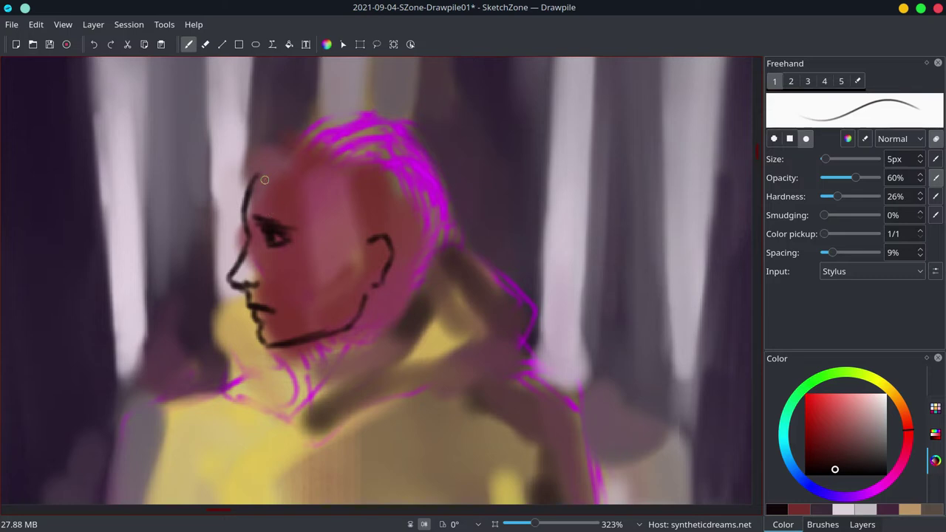
left_click_drag(265, 179, 360, 255)
mouse_move(253, 173)
left_mouse_down()
mouse_move(319, 123)
mouse_move(414, 203)
left_mouse_up()
mouse_move(384, 131)
left_mouse_down()
mouse_move(426, 113)
mouse_move(437, 194)
mouse_move(396, 297)
left_mouse_up()
left_click_drag(299, 346, 319, 377)
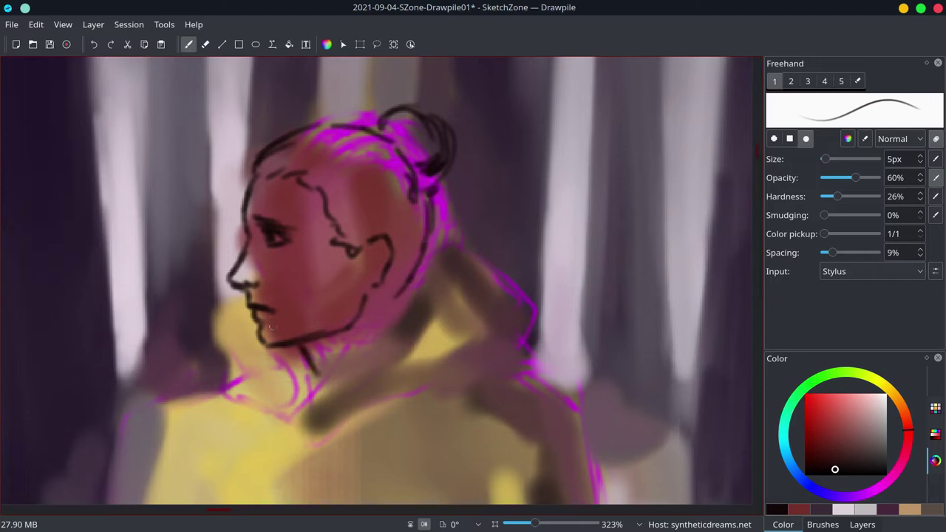
Draw the collar curve, coat lines and neck lines below the chin.
left_click_drag(232, 315, 266, 378)
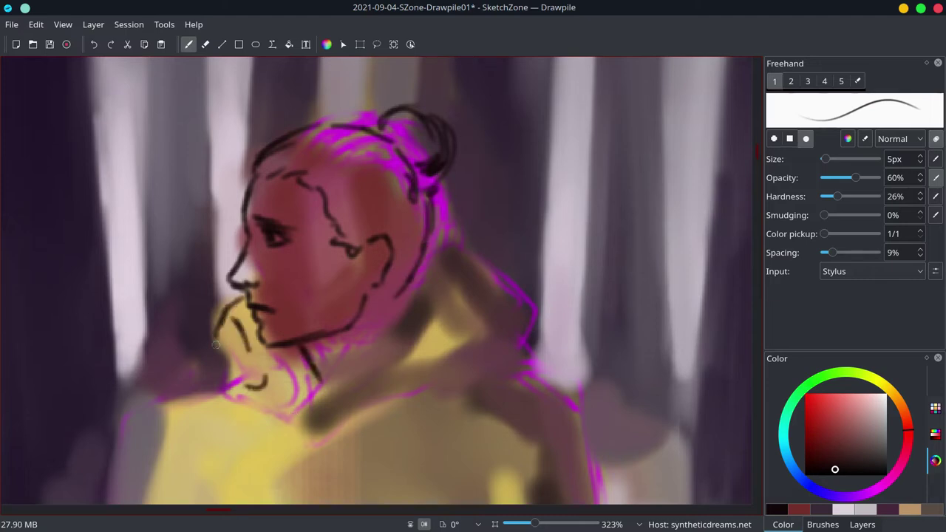
mouse_move(221, 333)
left_mouse_down()
mouse_move(213, 396)
mouse_move(359, 460)
left_mouse_up()
left_click_drag(316, 373, 348, 426)
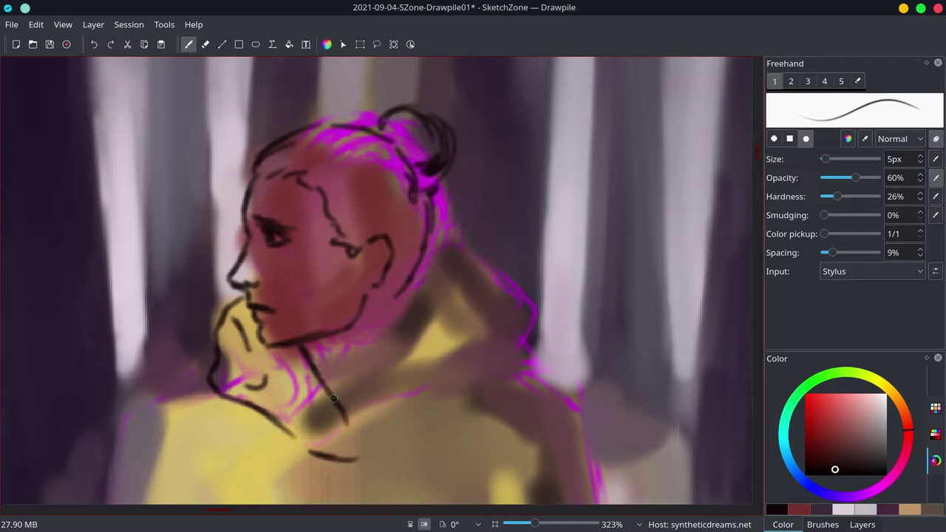
left_click_drag(263, 394, 306, 377)
left_click_drag(343, 418, 375, 448)
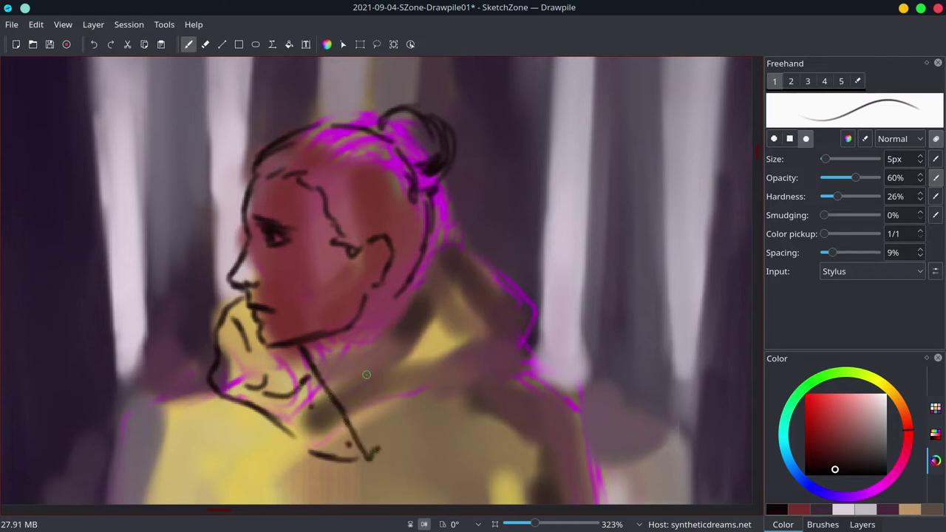
left_click_drag(370, 298, 372, 328)
left_click_drag(430, 194, 472, 313)
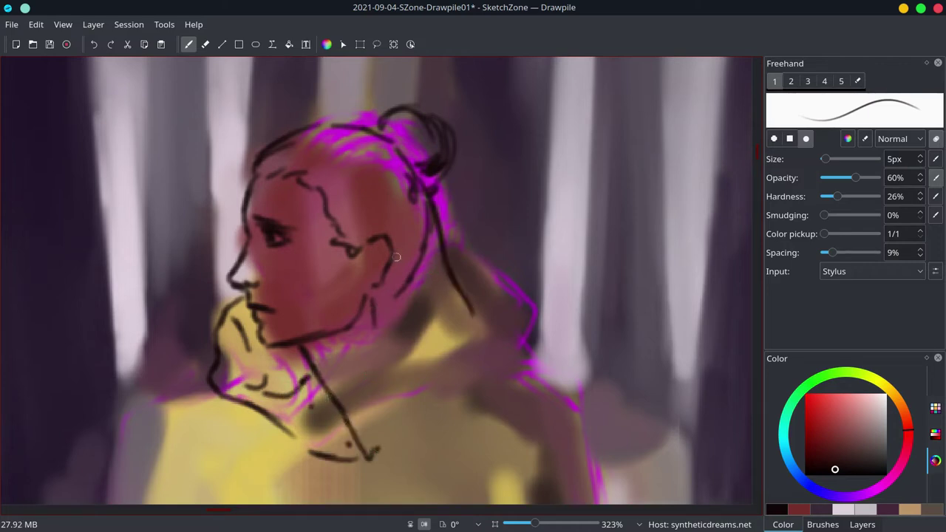
Add several loose black hair strands falling over the face and ear.
left_click_drag(296, 177, 362, 351)
left_click_drag(353, 244, 362, 348)
left_click_drag(305, 191, 332, 314)
left_click_drag(258, 174, 289, 159)
left_click_drag(284, 178, 319, 299)
left_click_drag(355, 342, 368, 385)
Add black collar, shoulder and fold lines around the coat's neckline.
left_click_drag(411, 336, 383, 367)
left_click_drag(448, 249, 465, 305)
left_click_drag(461, 302, 403, 335)
left_click_drag(457, 322, 382, 371)
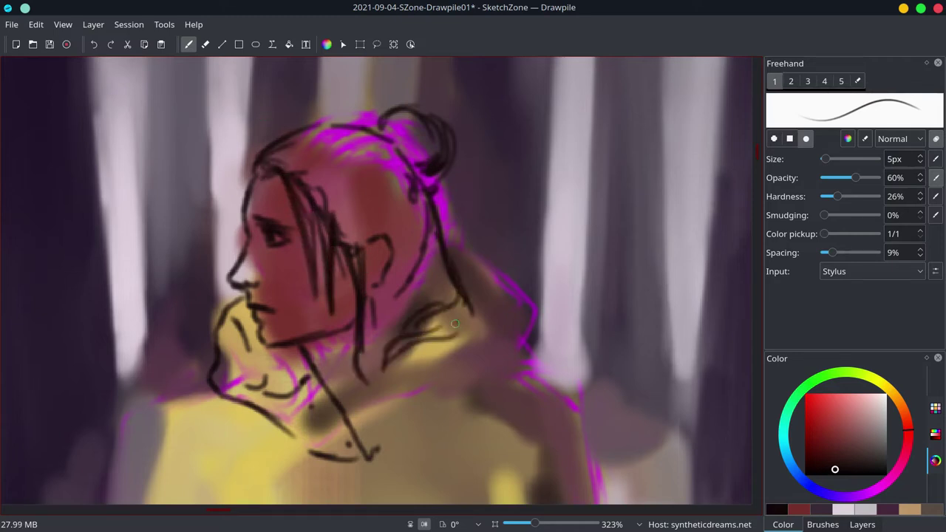
left_click_drag(465, 297, 448, 393)
left_click_drag(373, 378, 354, 414)
left_click_drag(414, 353, 373, 379)
mouse_move(421, 390)
left_mouse_down()
mouse_move(369, 433)
mouse_move(398, 401)
left_mouse_up()
Outline the right shoulder from its top edge down toward the collar.
left_click_drag(440, 402, 393, 419)
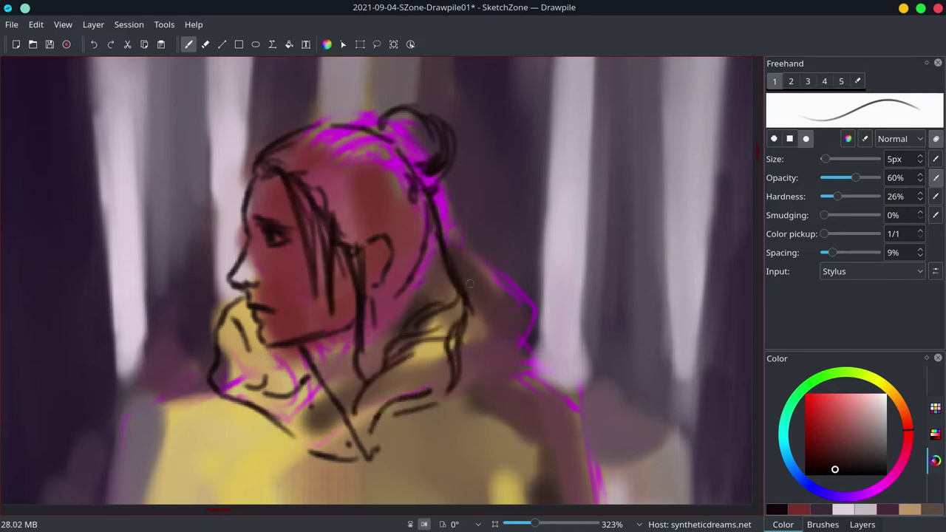
mouse_move(452, 260)
left_mouse_down()
mouse_move(510, 270)
mouse_move(481, 301)
left_mouse_up()
left_click_drag(498, 269, 533, 330)
left_click_drag(510, 374, 392, 452)
left_click_drag(532, 320, 475, 412)
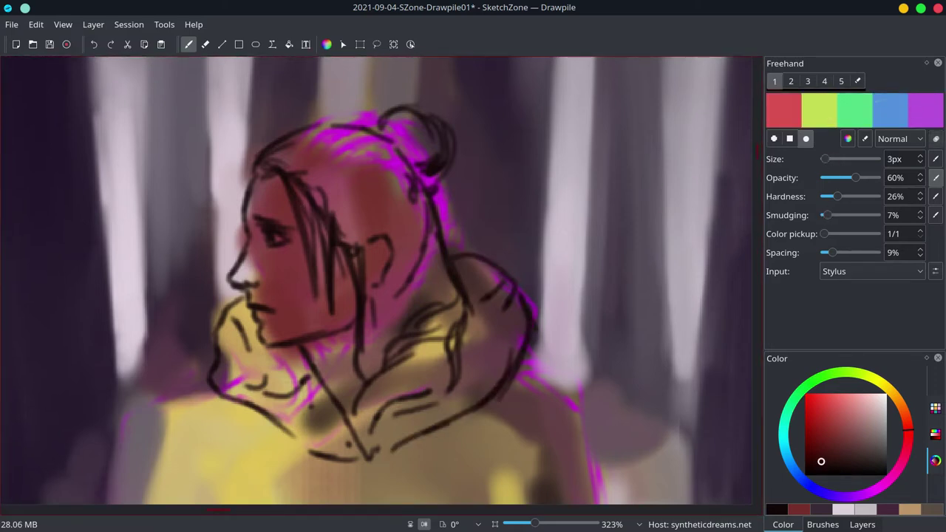
Paint dark hair on the forehead, enlarge the brush to 12px and cover the bun.
left_click_drag(296, 166, 314, 246)
left_click_drag(312, 182, 326, 247)
left_click_drag(281, 149, 301, 164)
key("bracketright")
key("bracketright")
key("bracketright")
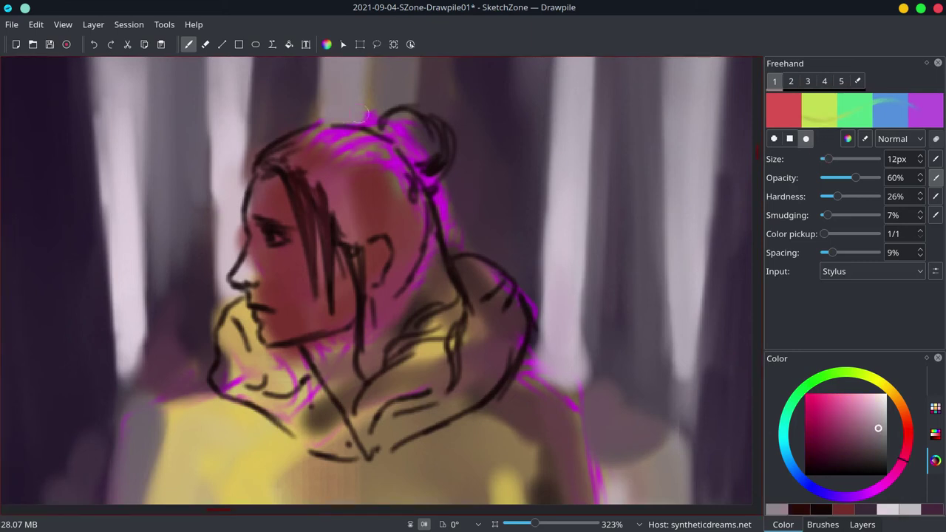
left_click_drag(385, 98, 455, 216)
left_click_drag(459, 118, 443, 238)
mouse_move(422, 130)
left_mouse_down()
mouse_move(392, 162)
mouse_move(402, 154)
left_mouse_up()
Paint dark reddish-brown hair from the forehead down over the ear to the shoulder.
left_click_drag(305, 179, 369, 355)
left_click_drag(385, 310, 462, 354)
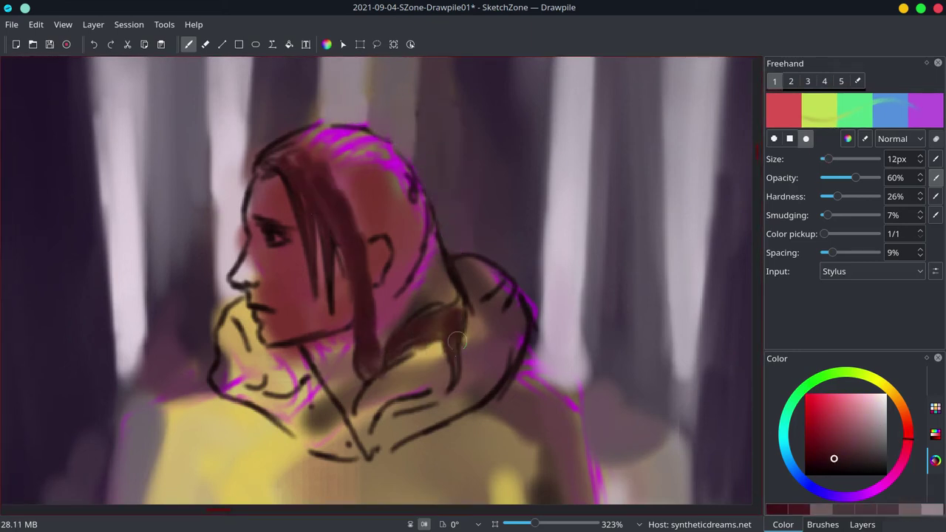
left_click_drag(411, 229, 376, 347)
left_click_drag(425, 207, 376, 340)
left_click_drag(444, 148, 414, 310)
left_click_drag(296, 140, 344, 284)
left_click_drag(325, 140, 359, 230)
Darken the crown and behind the ear, covering magenta marks and extending strands to the collar.
left_click_drag(340, 252, 351, 318)
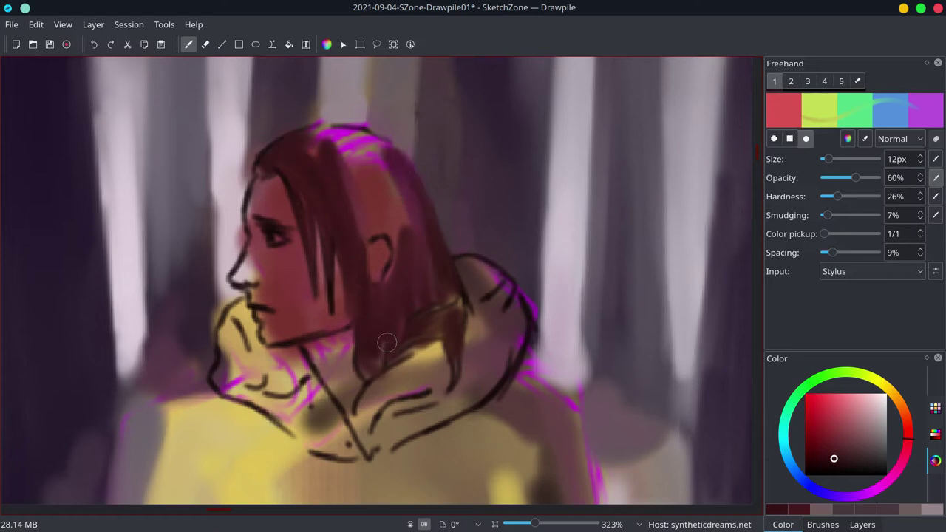
left_click_drag(406, 170, 369, 303)
left_click_drag(418, 147, 377, 273)
left_click_drag(384, 144, 341, 150)
mouse_move(264, 166)
left_mouse_down()
mouse_move(348, 143)
mouse_move(338, 243)
mouse_move(357, 380)
left_mouse_up()
mouse_move(317, 336)
left_mouse_down()
mouse_move(345, 401)
mouse_move(342, 336)
mouse_move(328, 365)
mouse_move(458, 303)
left_mouse_up()
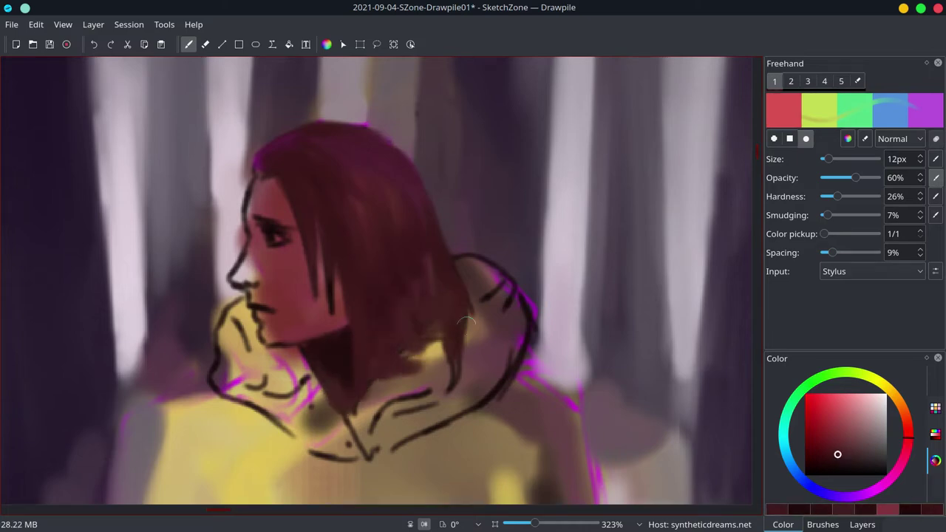
Zoom in and paint dark then light pink strokes along the coat hem.
scroll(414, 288, "down", 2)
scroll(474, 256, "down", 4)
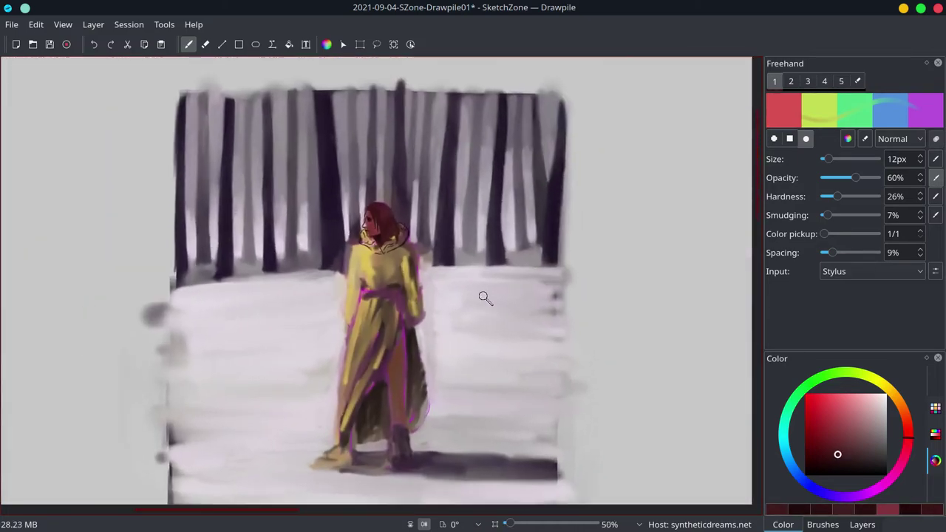
left_click_drag(346, 447, 359, 433)
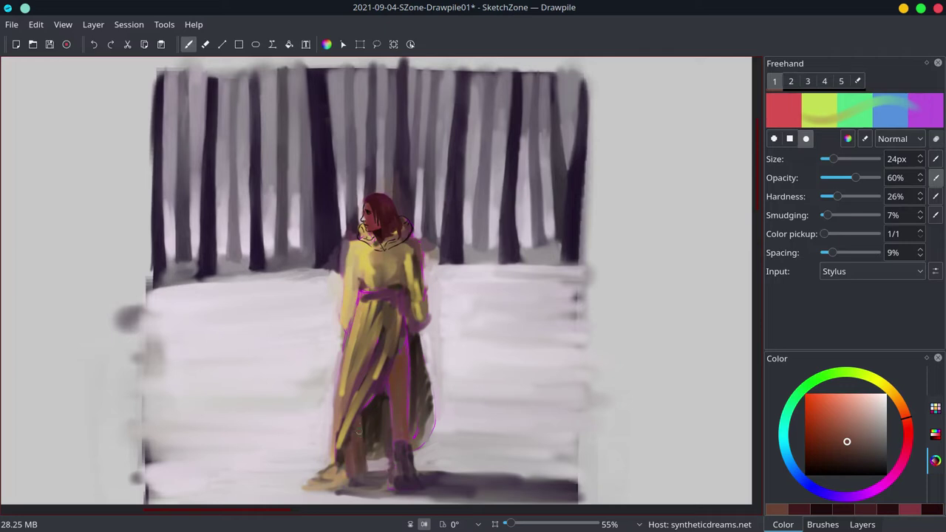
left_click_drag(411, 407, 412, 480)
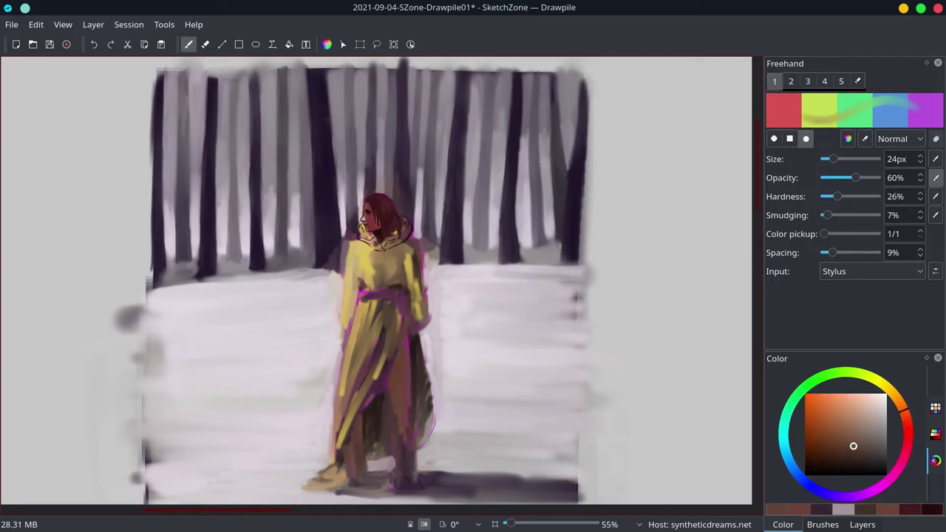
left_click(358, 409, "ctrl")
left_click(367, 444, "ctrl")
mouse_move(367, 407)
left_mouse_down()
mouse_move(365, 451)
mouse_move(318, 491)
left_mouse_up()
Paint light strokes along the coat's right side and edge, with darker strokes near the hem.
left_click(347, 465, "ctrl")
left_click(341, 488, "ctrl")
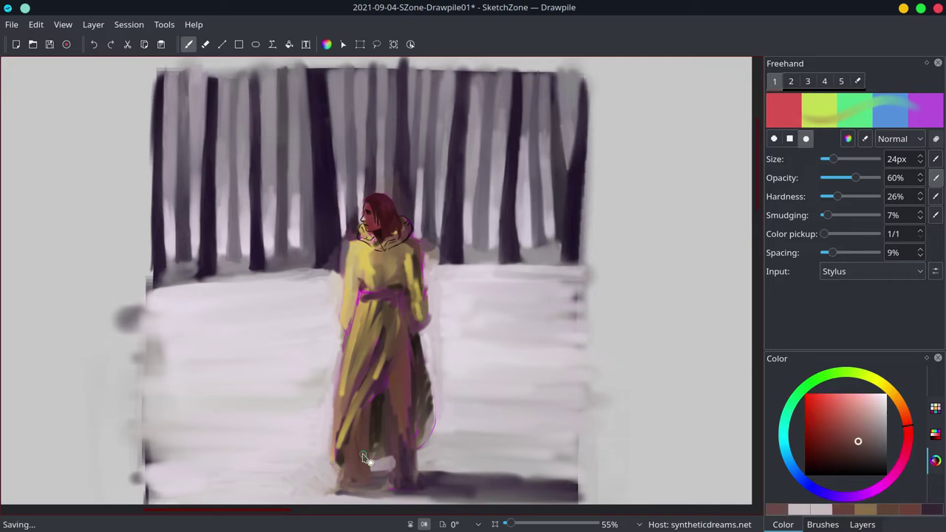
left_click(364, 458, "ctrl")
left_click_drag(403, 340, 411, 418)
left_click_drag(411, 303, 424, 461)
left_click(423, 436, "ctrl")
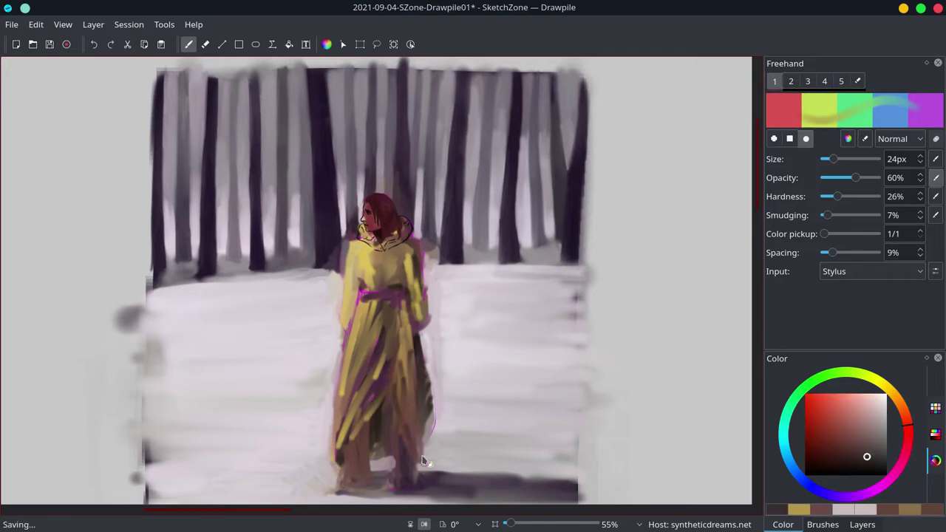
left_click(443, 428, "ctrl")
left_click_drag(436, 336, 431, 443)
Add a dark stroke by the shoulder while sampling purple, yellow, pink and orange-brown colours.
left_click(399, 296, "ctrl")
left_click(418, 255, "ctrl")
left_click_drag(433, 240, 425, 260)
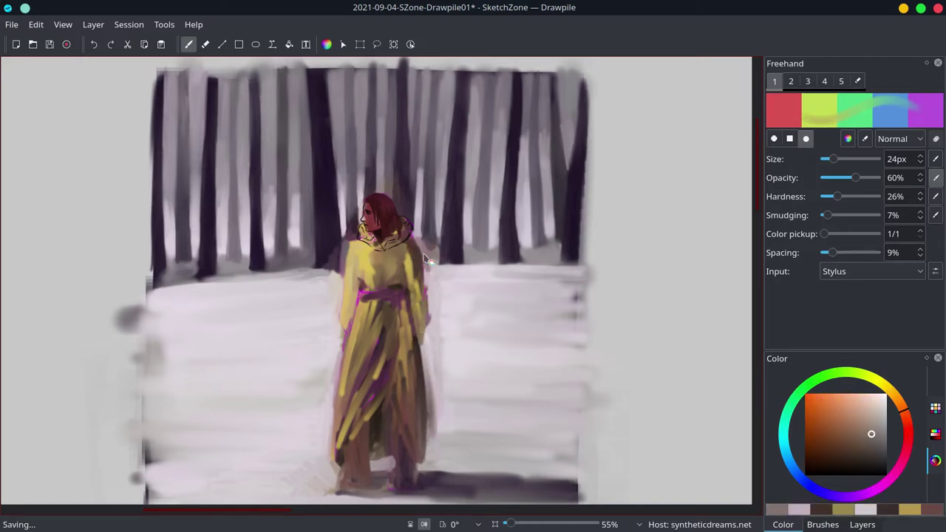
left_click(427, 260, "ctrl")
left_click(355, 242, "ctrl")
left_click(324, 482, "ctrl")
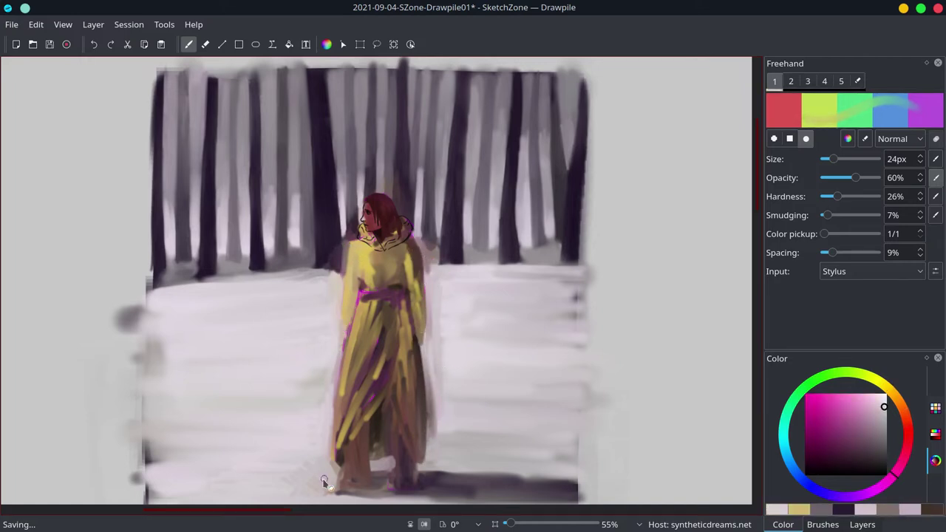
left_click(377, 399, "ctrl")
Hatch diagonal orange-brown strokes across the lower coat, touch it up, and zoom out to 25%.
left_click_drag(399, 444, 370, 469)
left_click_drag(362, 436, 347, 453)
left_click(354, 443, "ctrl")
left_click_drag(392, 325, 347, 436)
mouse_move(381, 340)
left_mouse_down()
mouse_move(358, 443)
mouse_move(392, 473)
left_mouse_up()
left_click(370, 414, "ctrl")
left_click_drag(370, 310, 388, 380)
key("ctrl+minus")
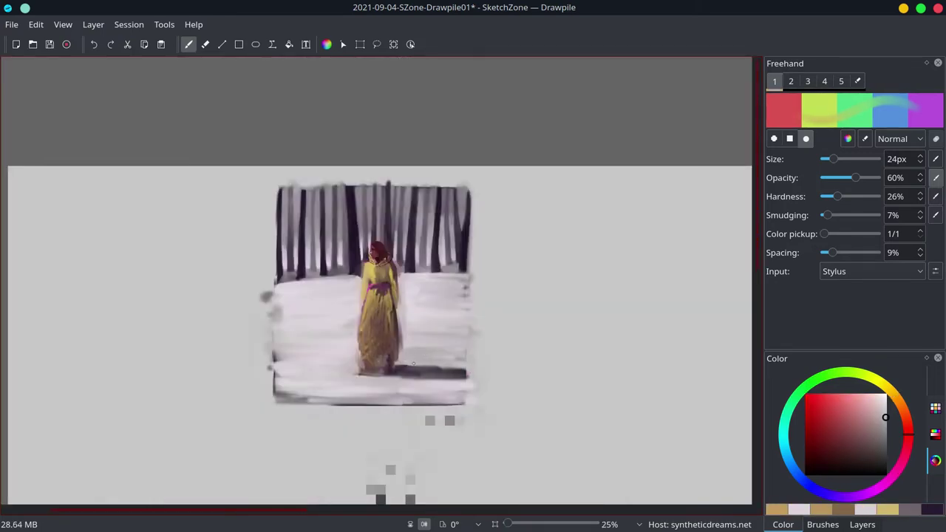
Brighten the lower figure and robe hem with light pink and orange-brown strokes.
left_click(467, 374, "ctrl")
mouse_move(396, 365)
left_mouse_down()
mouse_move(464, 370)
mouse_move(468, 361)
mouse_move(454, 358)
left_mouse_up()
left_click(384, 347, "ctrl")
left_click_drag(364, 365, 465, 369)
left_click(403, 340, "ctrl")
left_click_drag(399, 366, 473, 369)
Paint a dark purple shadow below the hem and set the brush blend mode to Dodge.
left_click(360, 318, "ctrl")
left_click(411, 355, "ctrl")
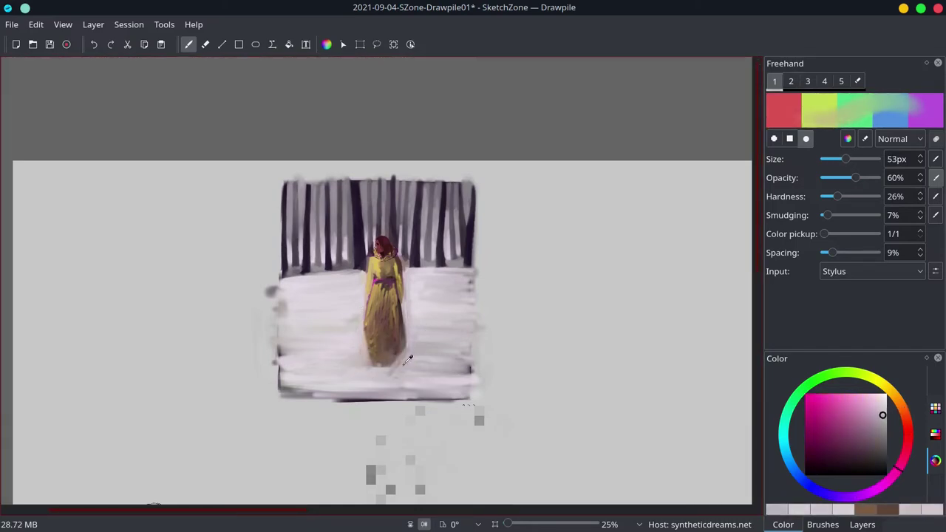
left_click(384, 325, "ctrl")
left_click(398, 310, "ctrl")
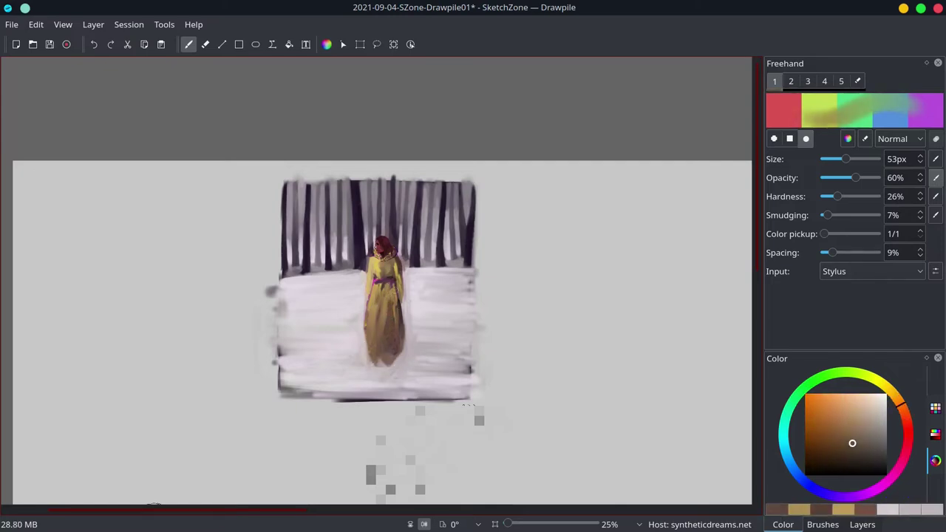
left_click(366, 366, "ctrl")
left_click(369, 367, "ctrl")
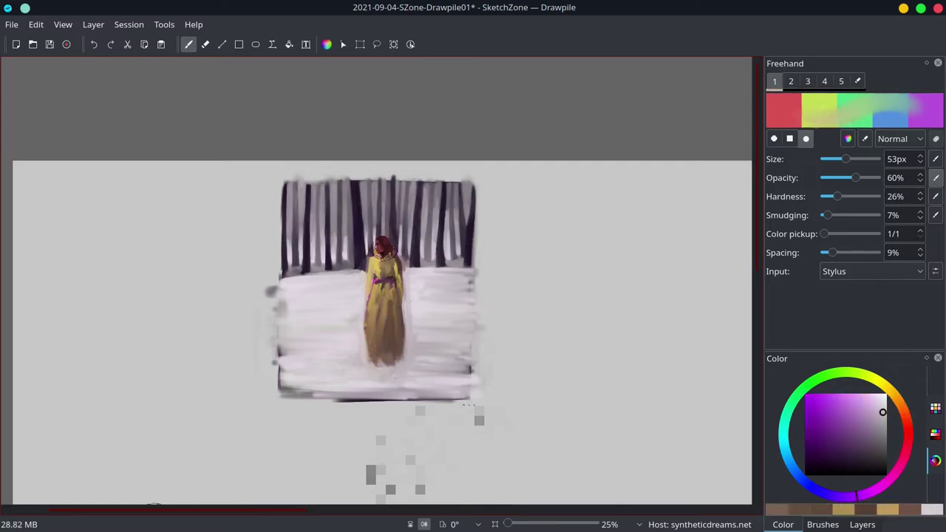
mouse_move(397, 374)
left_mouse_down()
mouse_move(473, 375)
mouse_move(397, 377)
left_mouse_up()
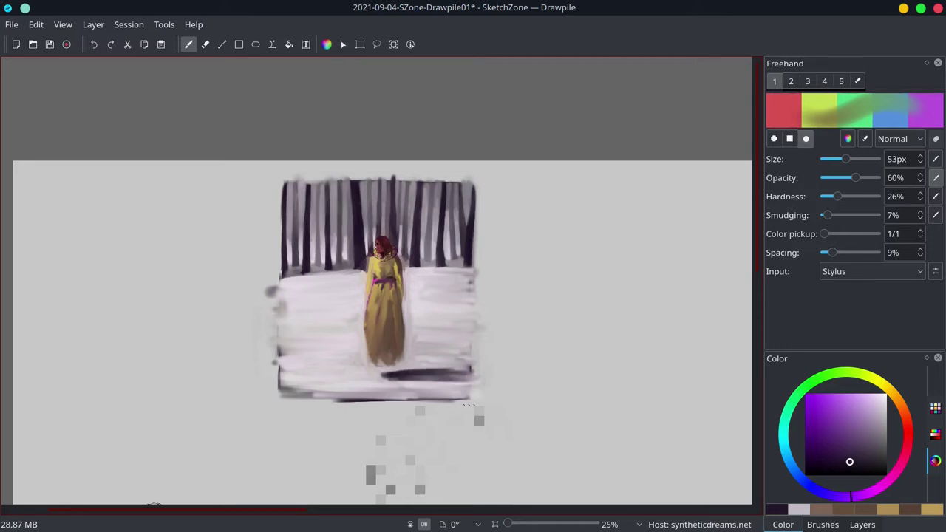
left_click(898, 138)
left_click(893, 246)
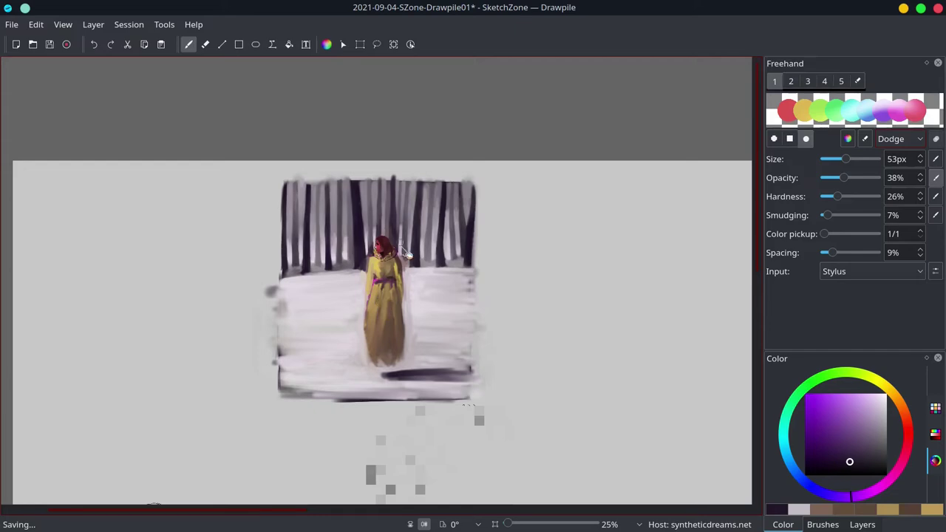
Zoom in to 306% on the face, return the brush to Normal, and mix a lighter red.
scroll(373, 253, "up", 6)
scroll(422, 226, "up", 5)
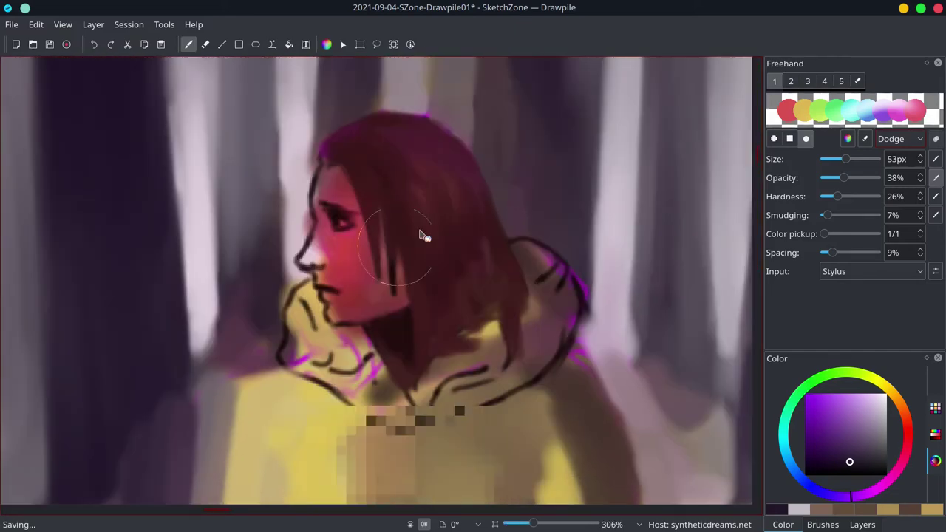
key("bracketleft")
key("bracketleft")
key("bracketleft")
left_click(898, 139)
left_click_drag(838, 159, 828, 159)
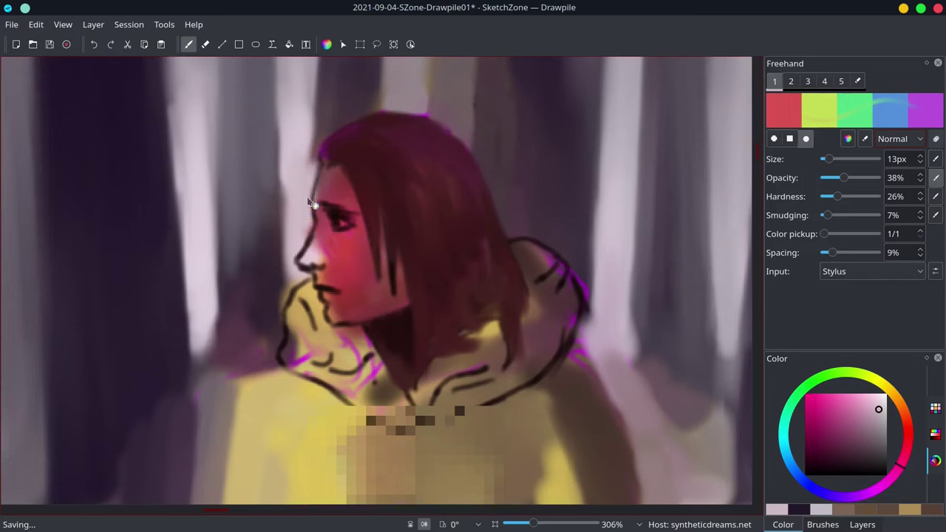
left_click(837, 456)
left_click(840, 444)
left_click(835, 422)
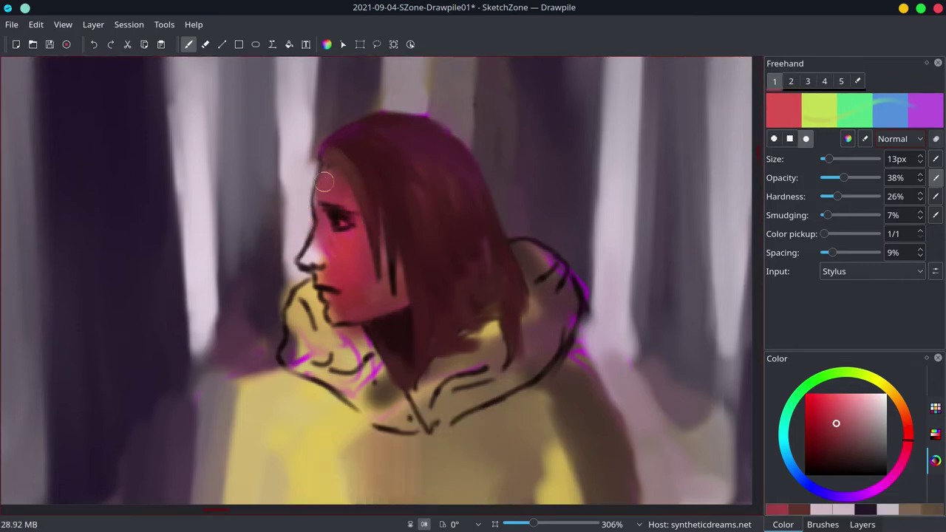
left_click(849, 420)
Paint lighter red on cheek and nose, add 6px peach highlights on forehead and cheek, and save.
mouse_move(329, 177)
left_mouse_down()
mouse_move(315, 263)
mouse_move(327, 262)
mouse_move(344, 286)
left_mouse_up()
left_click(337, 204, "ctrl")
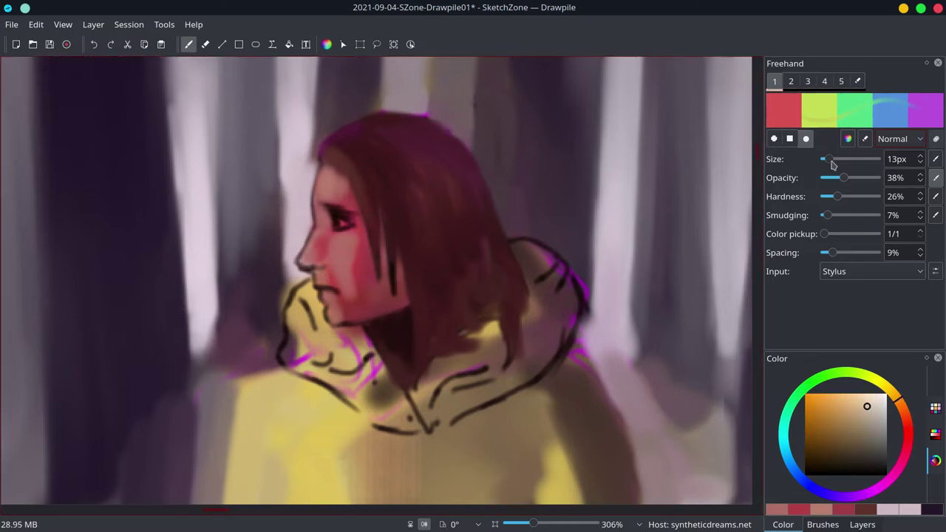
key("bracketleft")
key("bracketleft")
key("bracketleft")
mouse_move(318, 216)
left_mouse_down()
mouse_move(326, 168)
mouse_move(343, 194)
mouse_move(348, 255)
mouse_move(331, 257)
mouse_move(329, 268)
left_mouse_up()
left_click(342, 269, "ctrl")
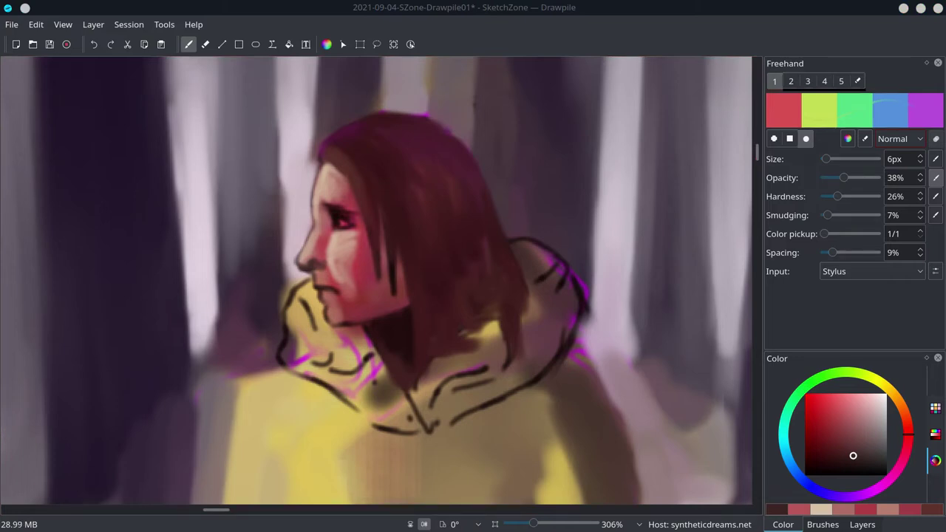
key("ctrl+s")
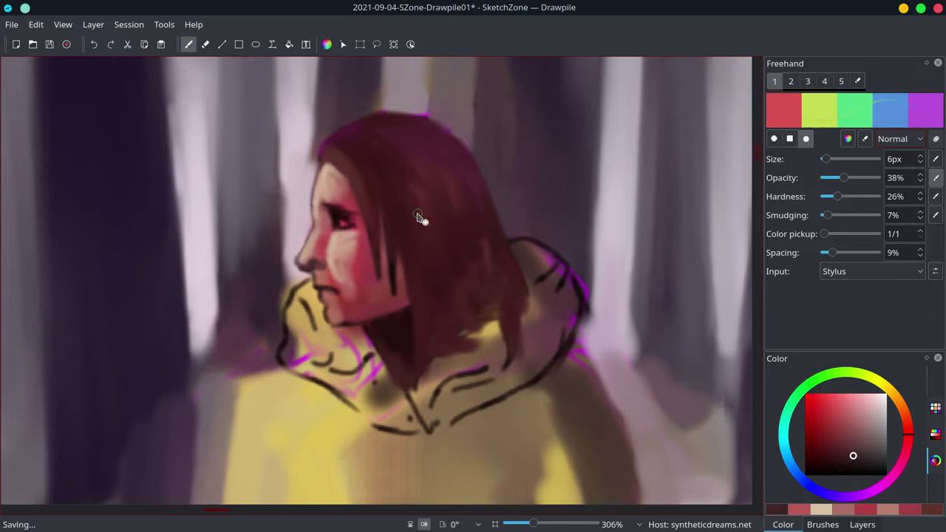
Add pinker cheek strokes, yellow where the chin meets the collar, and a reddish collar stroke.
left_click(366, 255, "ctrl")
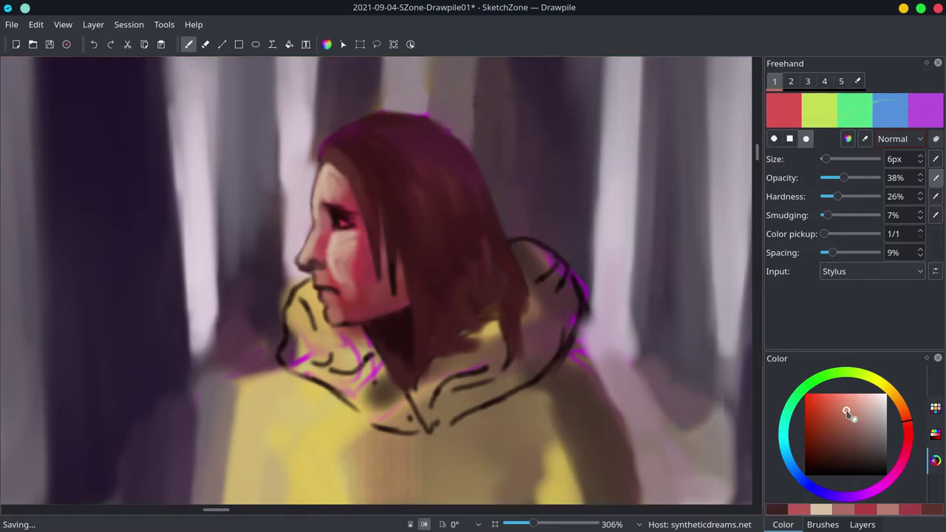
left_click_drag(362, 272, 369, 243)
left_click_drag(362, 308, 347, 264)
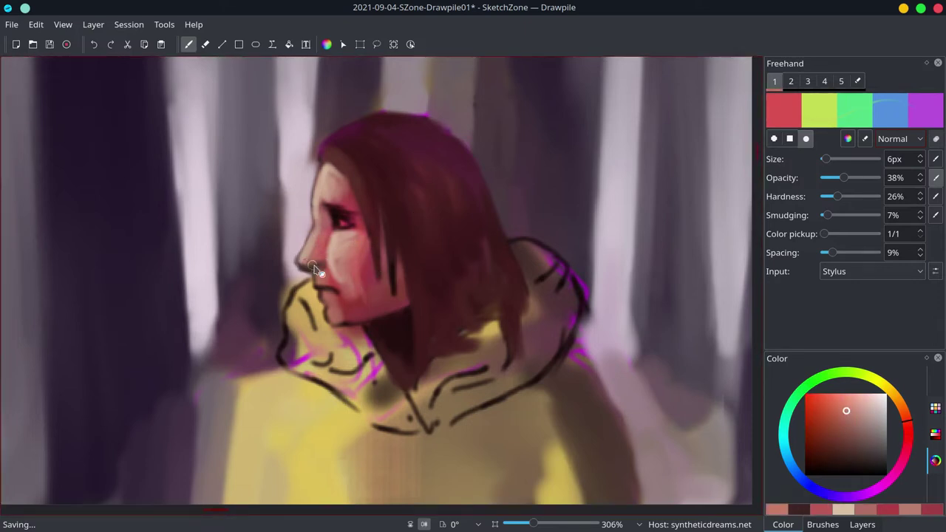
left_click(303, 320, "ctrl")
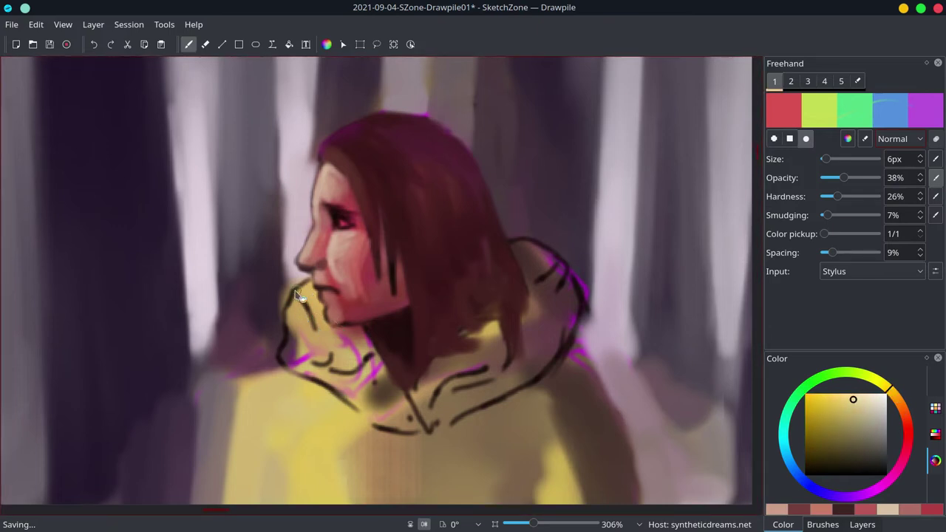
mouse_move(299, 296)
left_mouse_down()
mouse_move(316, 323)
mouse_move(340, 330)
left_mouse_up()
left_click(290, 280, "ctrl")
left_click(302, 276, "ctrl")
left_click(340, 323, "ctrl")
left_click_drag(391, 381, 351, 347)
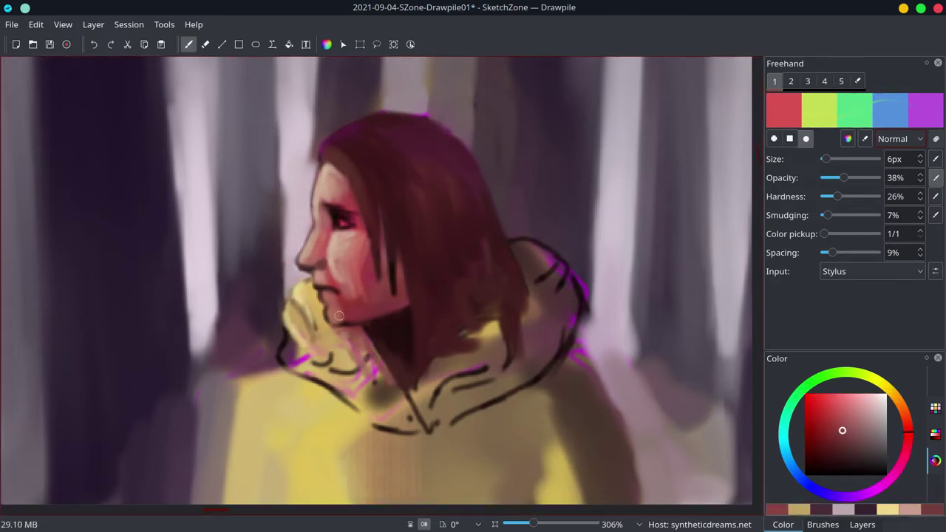
Add a faint dark stroke by the chin and cover the chin-collar line with yellow and tan.
key("alt+Tab")
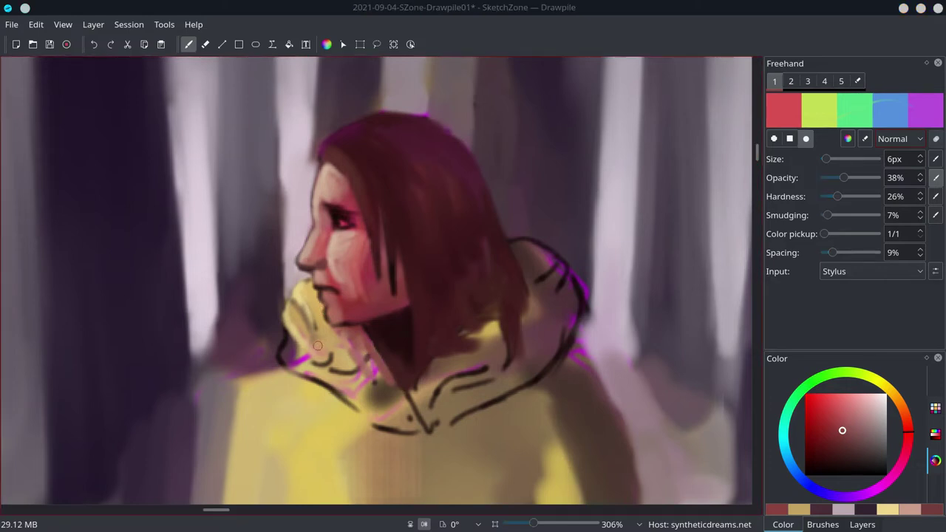
left_click_drag(317, 344, 316, 314)
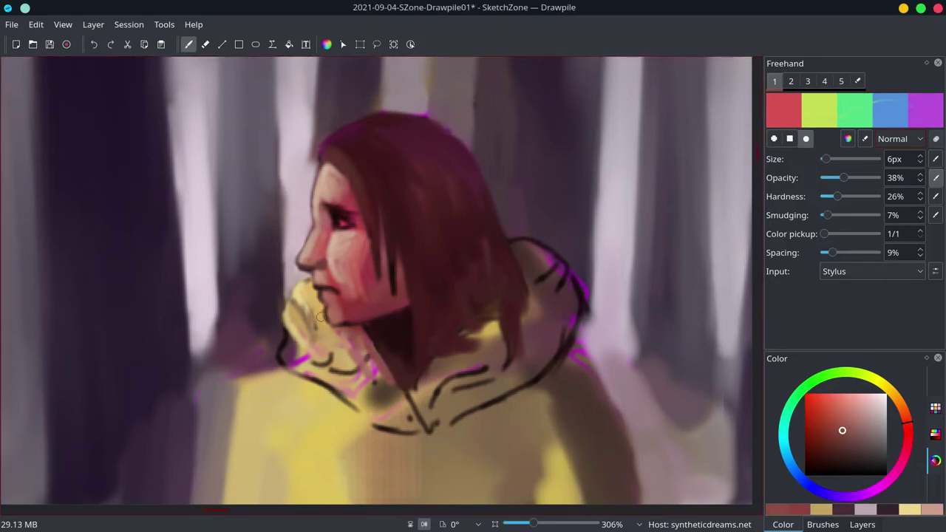
left_click(365, 319, "ctrl")
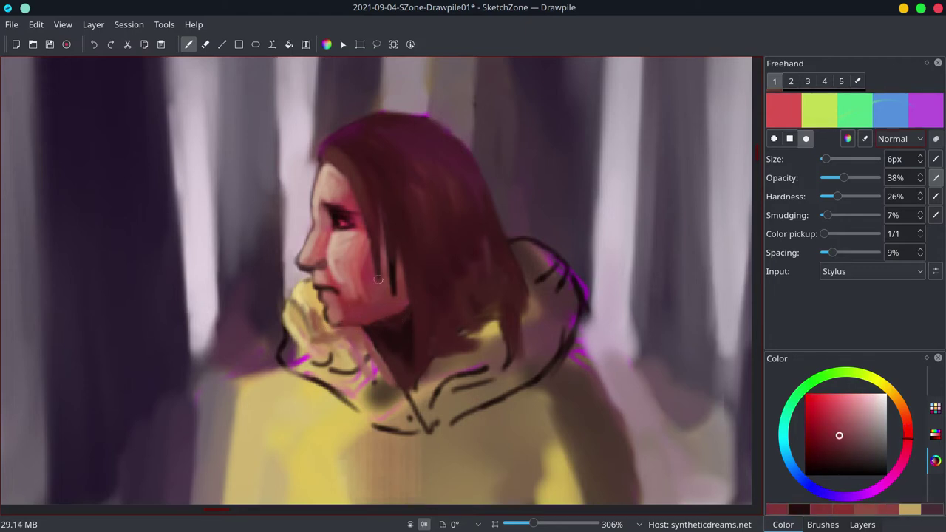
left_click(322, 296, "ctrl")
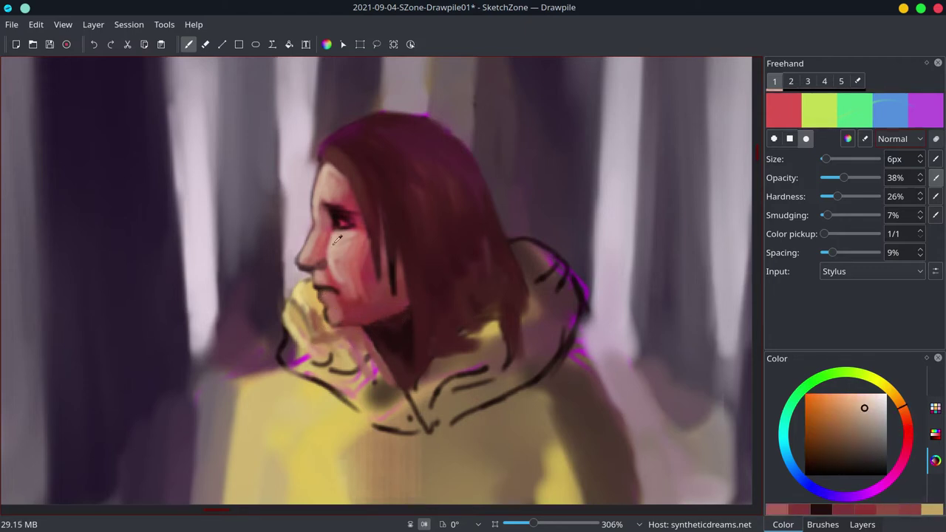
left_click(326, 327, "ctrl")
left_click(300, 314, "ctrl")
mouse_move(288, 329)
left_mouse_down()
mouse_move(336, 391)
mouse_move(407, 429)
left_mouse_up()
left_click(316, 394, "ctrl")
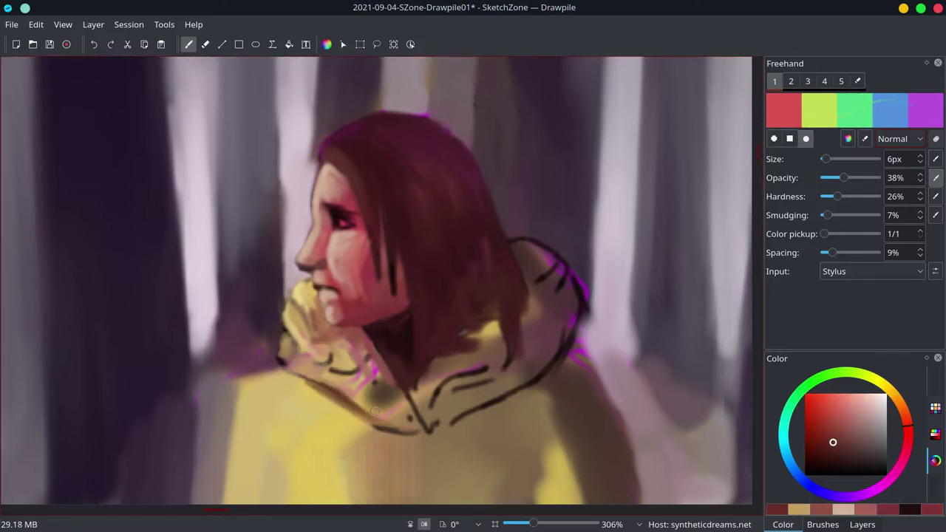
mouse_move(326, 370)
left_mouse_down()
mouse_move(407, 425)
mouse_move(351, 343)
mouse_move(369, 355)
mouse_move(292, 366)
mouse_move(295, 318)
mouse_move(292, 373)
left_mouse_up()
left_click(357, 351, "ctrl")
left_click(302, 286, "ctrl")
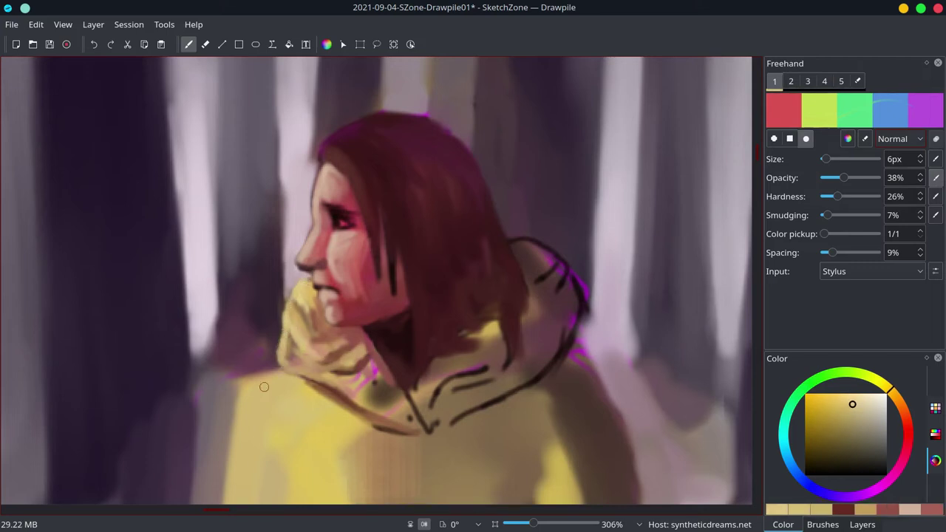
left_click(244, 386, "ctrl")
Paint the lips and chin with light and saturated reds.
left_click(345, 299, "ctrl")
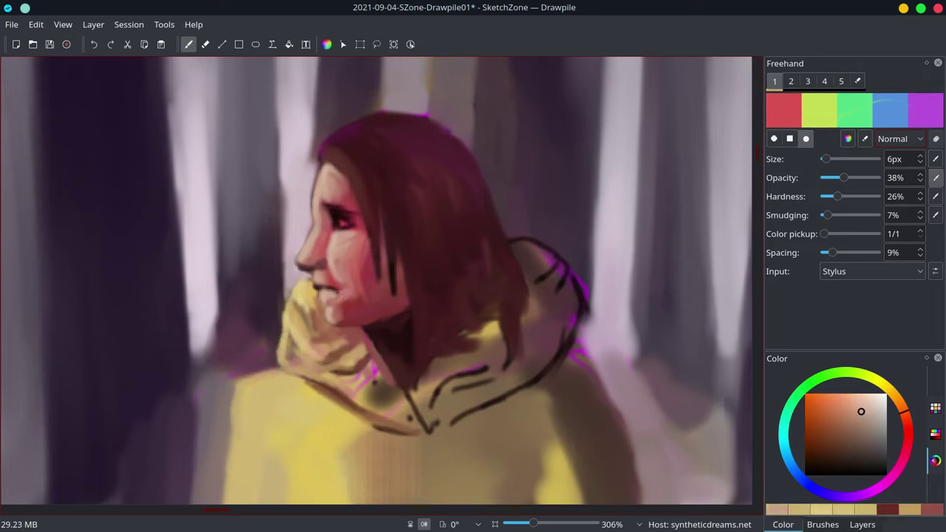
mouse_move(337, 294)
left_mouse_down()
mouse_move(359, 295)
mouse_move(339, 295)
left_mouse_up()
left_click(329, 293, "ctrl")
left_click(346, 306, "ctrl")
left_click(328, 303, "ctrl")
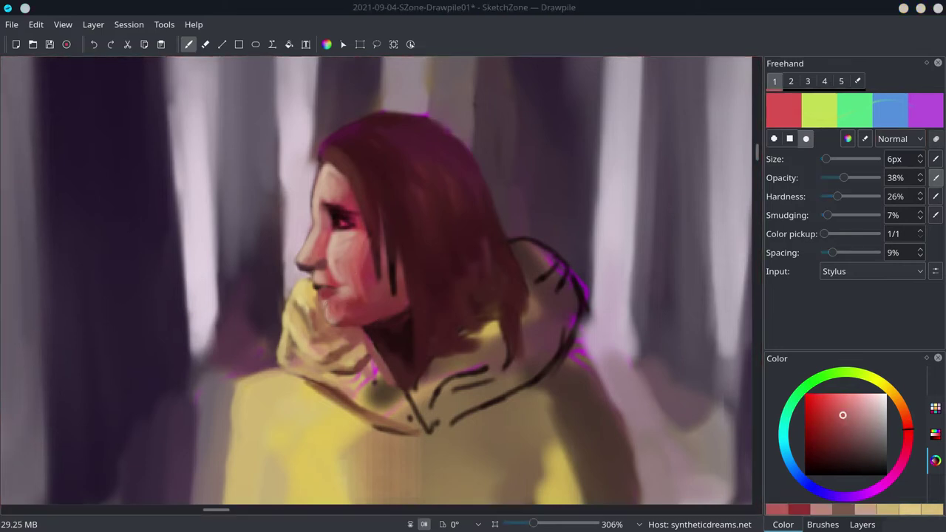
Highlight the cheek with a lighter skin tone, then add darker reddish cheek strokes.
left_click(349, 291, "ctrl")
left_click(325, 331, "ctrl")
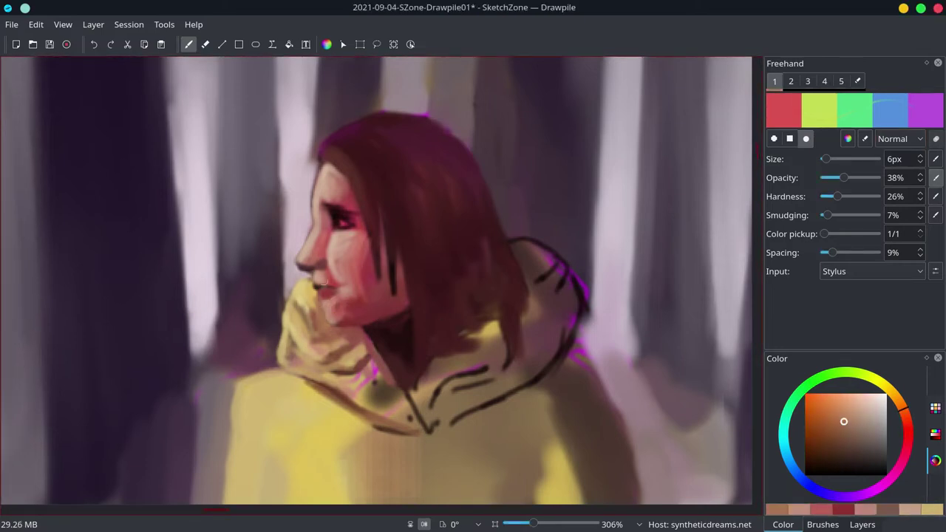
left_click(331, 274, "ctrl")
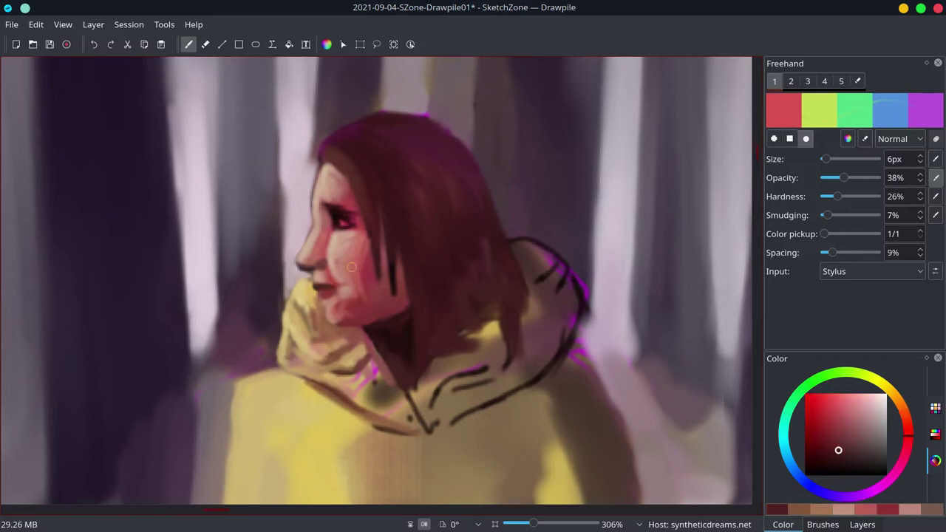
left_click(327, 272, "ctrl")
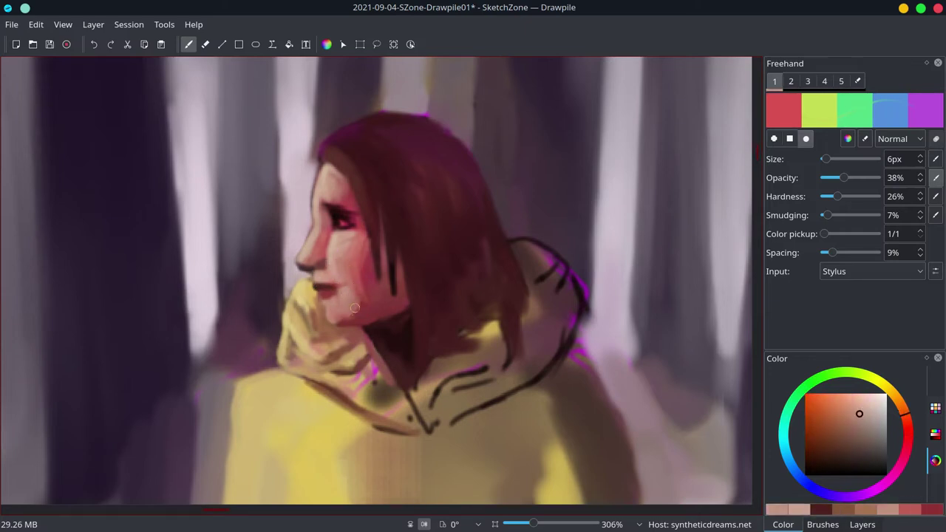
left_click(346, 261, "ctrl")
mouse_move(336, 231)
left_mouse_down()
mouse_move(344, 241)
mouse_move(325, 199)
mouse_move(346, 177)
mouse_move(325, 166)
left_mouse_up()
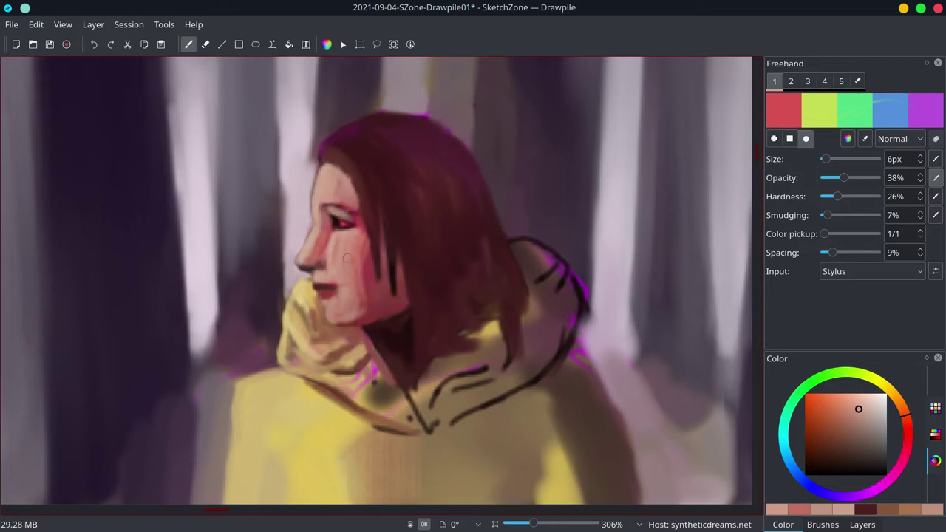
left_click(366, 224, "ctrl")
left_click_drag(339, 235, 366, 283)
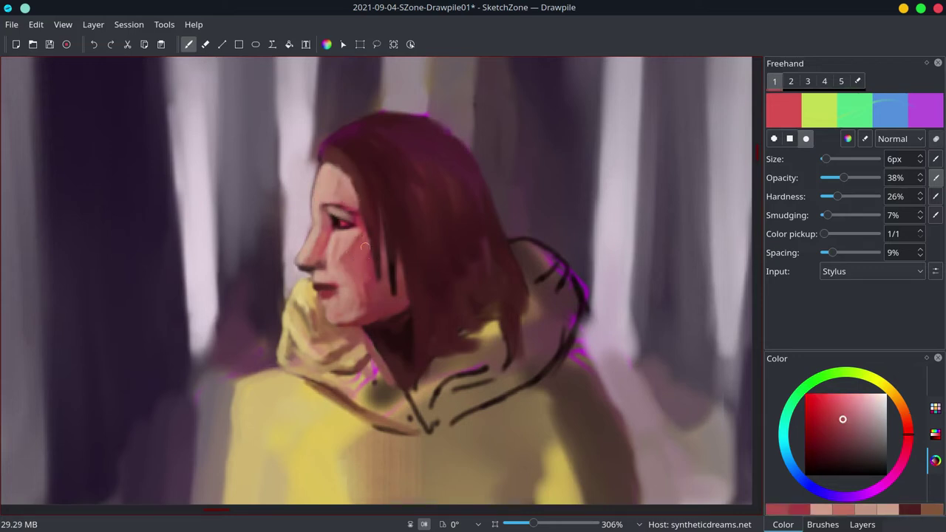
left_click(320, 260, "ctrl")
left_click(320, 262, "ctrl")
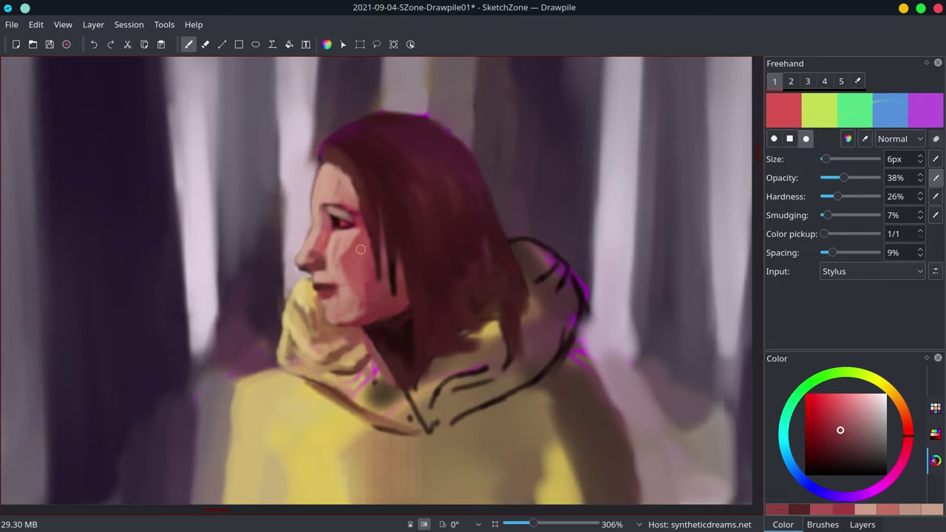
Mirror the canvas view and settle on a near-black dark red for the hair.
left_click(348, 242, "ctrl")
left_click(342, 244, "ctrl")
key("v")
left_click(409, 232, "ctrl")
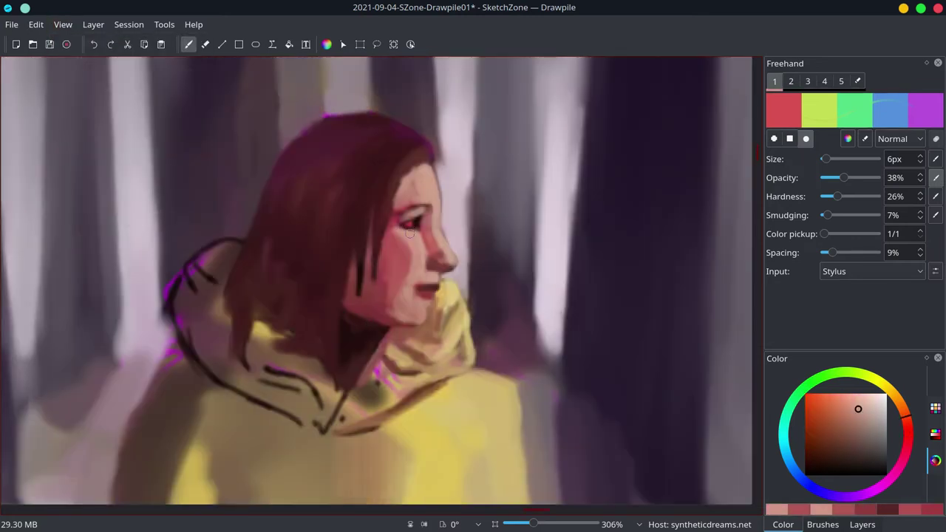
left_click(457, 264, "ctrl")
left_click(453, 268, "ctrl")
left_click(437, 249, "ctrl")
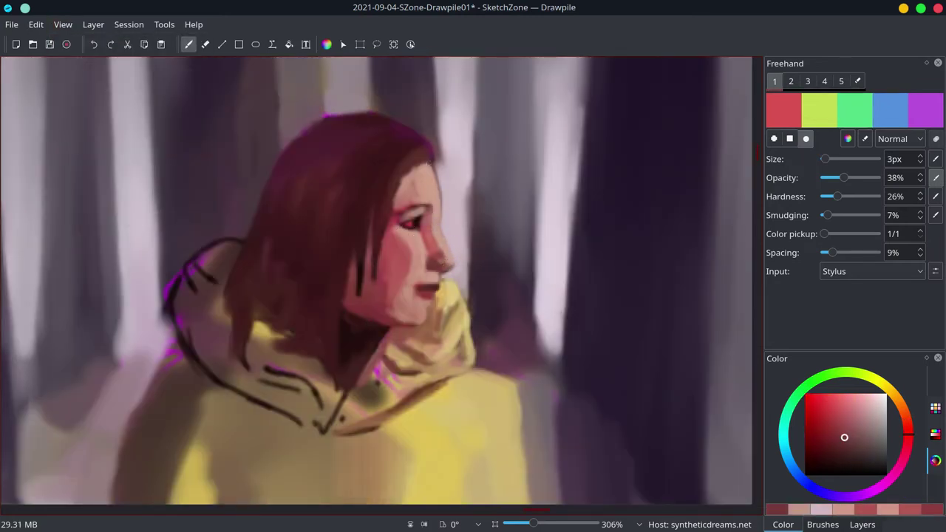
left_click(427, 320, "ctrl")
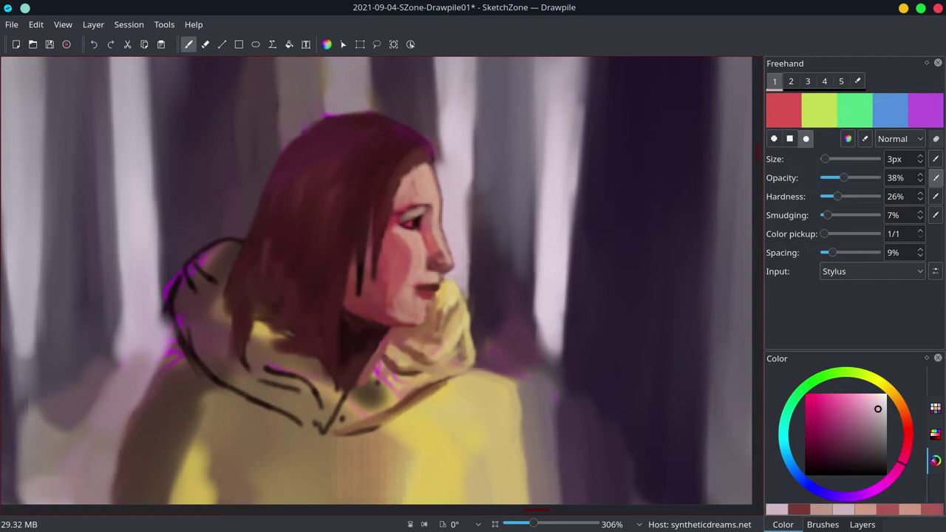
left_click(418, 218, "ctrl")
left_click(361, 264, "ctrl")
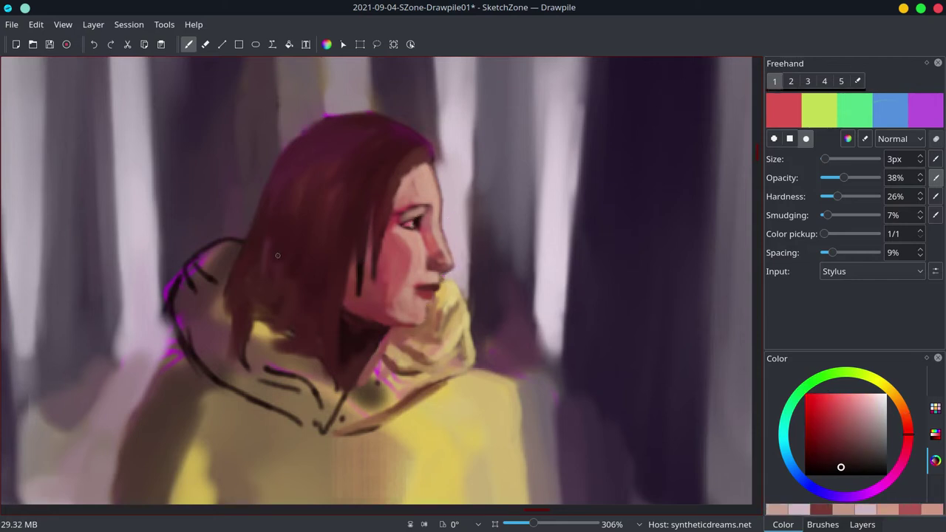
With a 7px brush, paint dark hair strands over the yellow collar and along the hair outline.
mouse_move(237, 276)
left_mouse_down()
mouse_move(232, 301)
mouse_move(251, 358)
left_mouse_up()
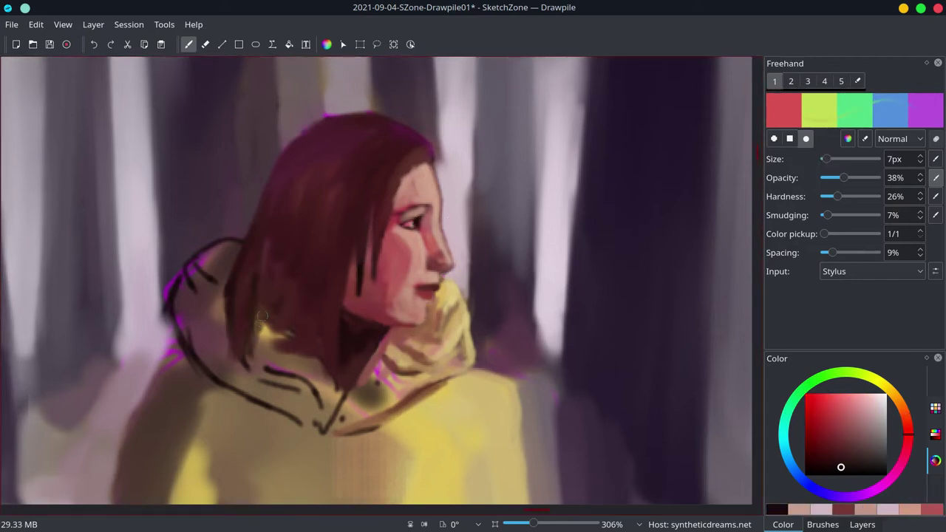
left_click_drag(274, 293, 260, 333)
left_click_drag(282, 168, 250, 224)
left_click_drag(326, 118, 279, 162)
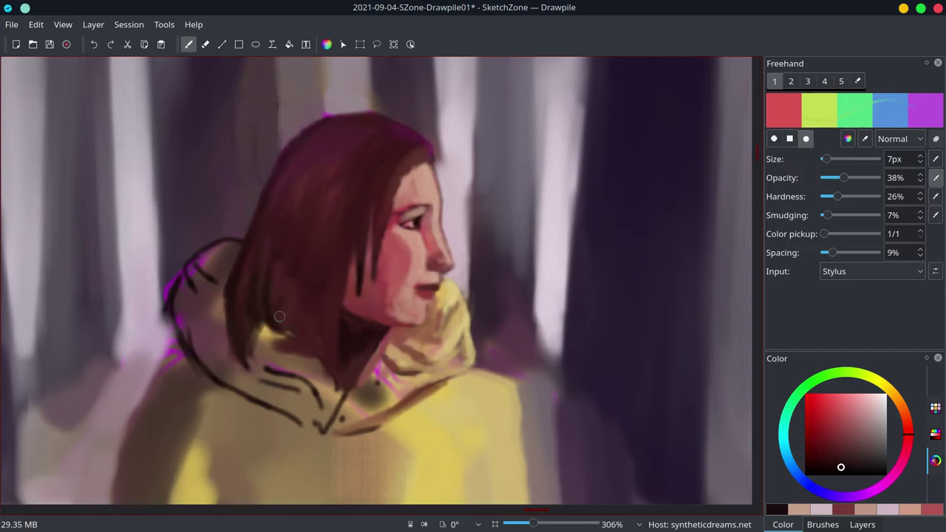
left_click_drag(329, 301, 328, 362)
left_click(353, 262, "ctrl")
left_click_drag(357, 254, 356, 290)
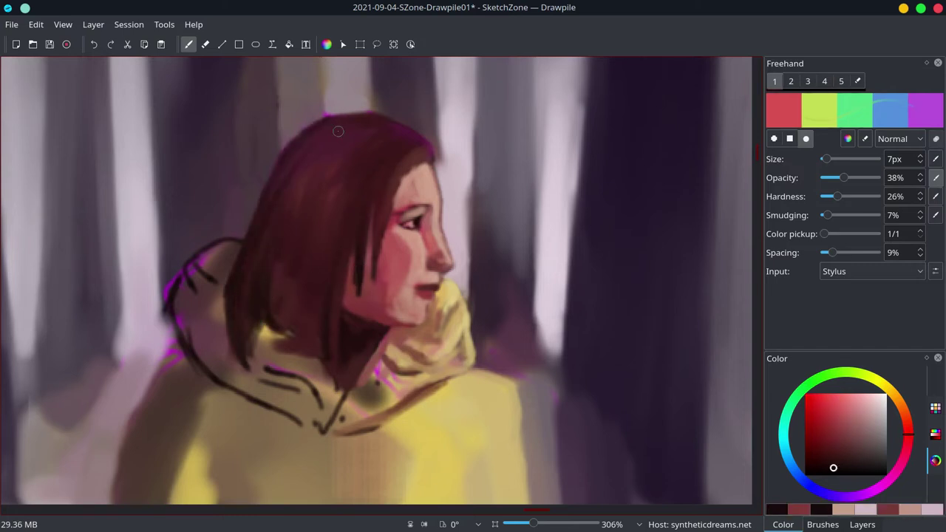
Darken the upper hair, crown, middle and lower hair with more dark strands.
left_click_drag(345, 128, 297, 194)
left_click_drag(338, 169, 310, 222)
left_click_drag(278, 265, 272, 314)
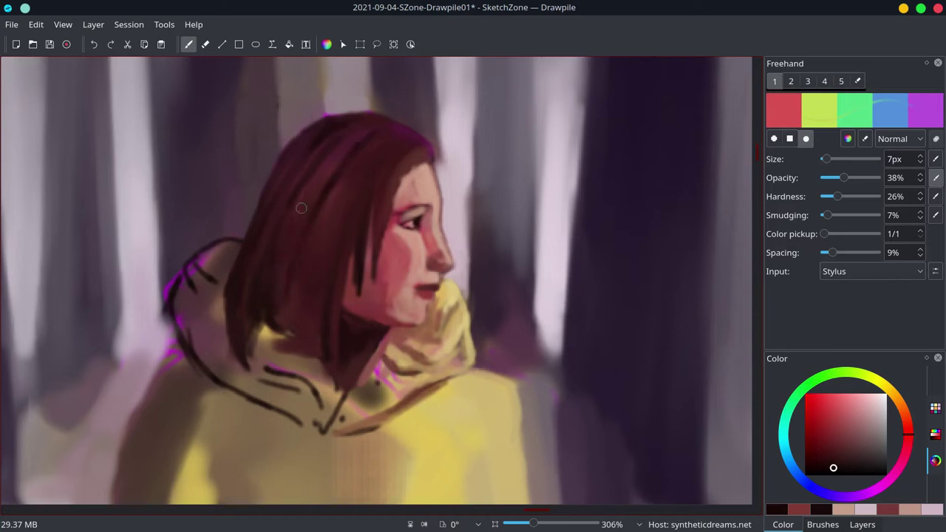
left_click_drag(377, 111, 340, 156)
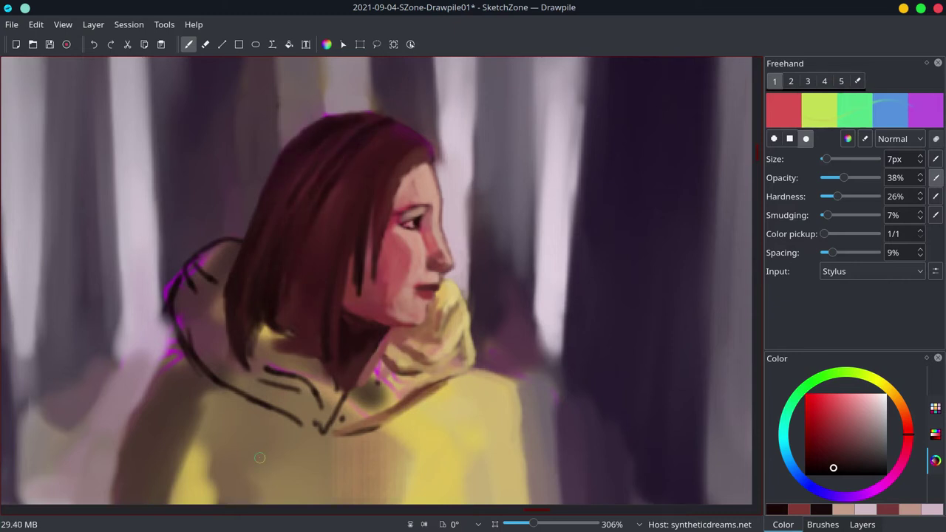
mouse_move(253, 343)
left_mouse_down()
mouse_move(292, 323)
mouse_move(290, 287)
left_mouse_up()
left_click_drag(365, 151, 312, 253)
mouse_move(306, 309)
left_mouse_down()
mouse_move(293, 352)
mouse_move(336, 399)
left_mouse_up()
left_click_drag(397, 170, 371, 254)
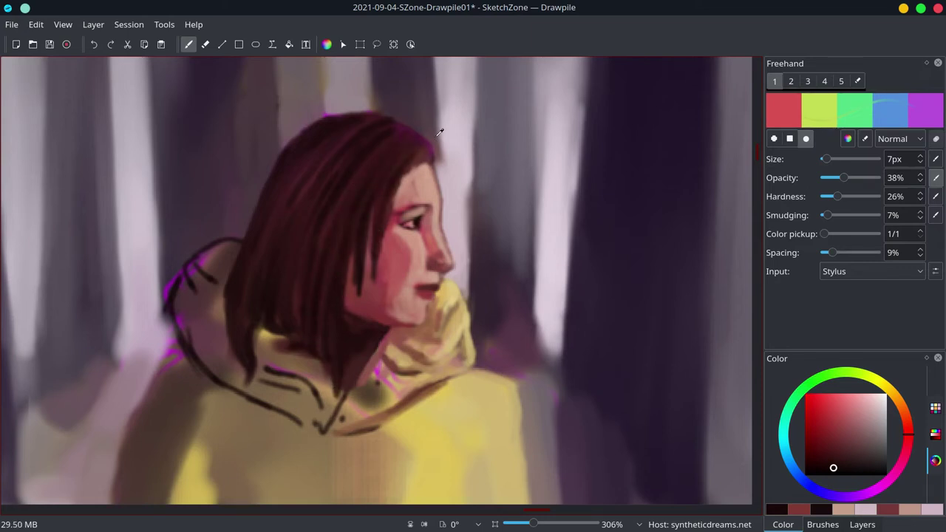
With a smaller brush, add fine dark strands along the face edge and magenta along the hair edge.
left_click_drag(823, 164, 822, 164)
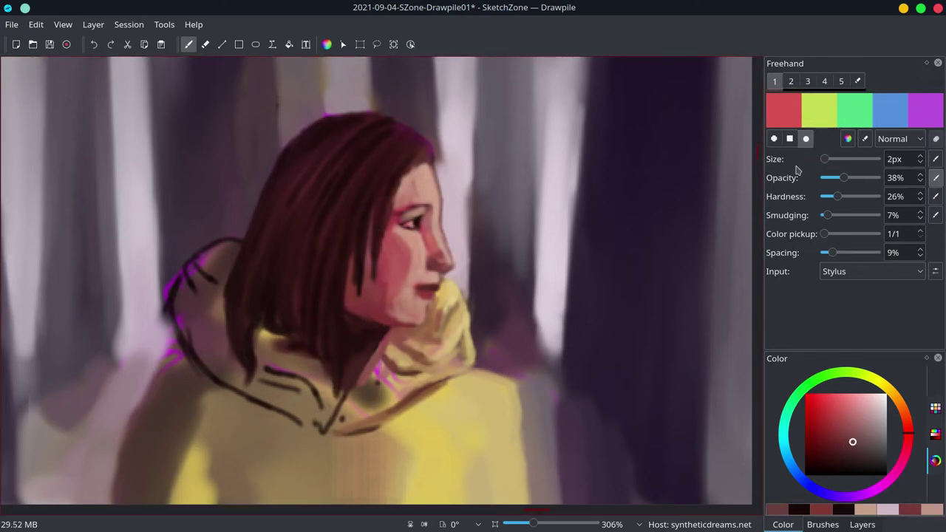
mouse_move(405, 176)
left_mouse_down()
mouse_move(362, 251)
mouse_move(338, 366)
left_mouse_up()
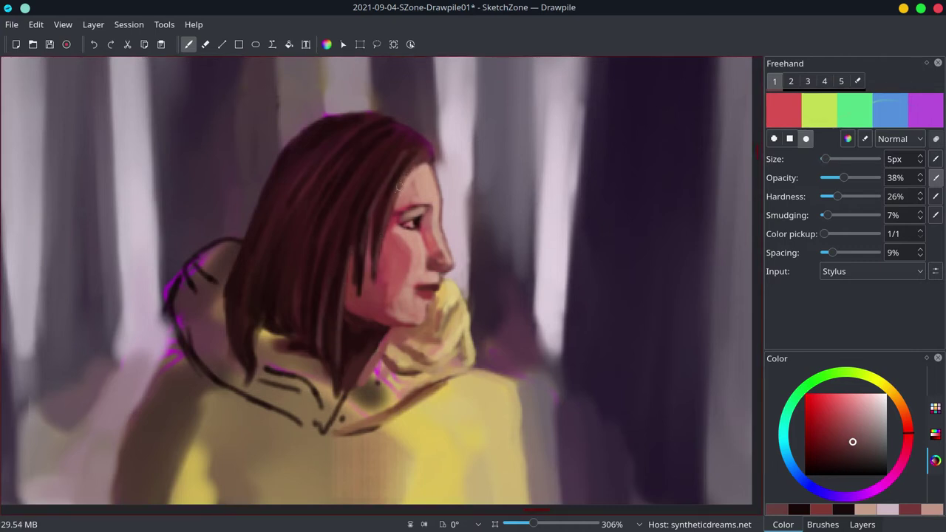
left_click(452, 139, "ctrl")
mouse_move(439, 80)
left_mouse_down()
mouse_move(439, 163)
mouse_move(433, 144)
left_mouse_up()
left_click_drag(437, 56, 442, 174)
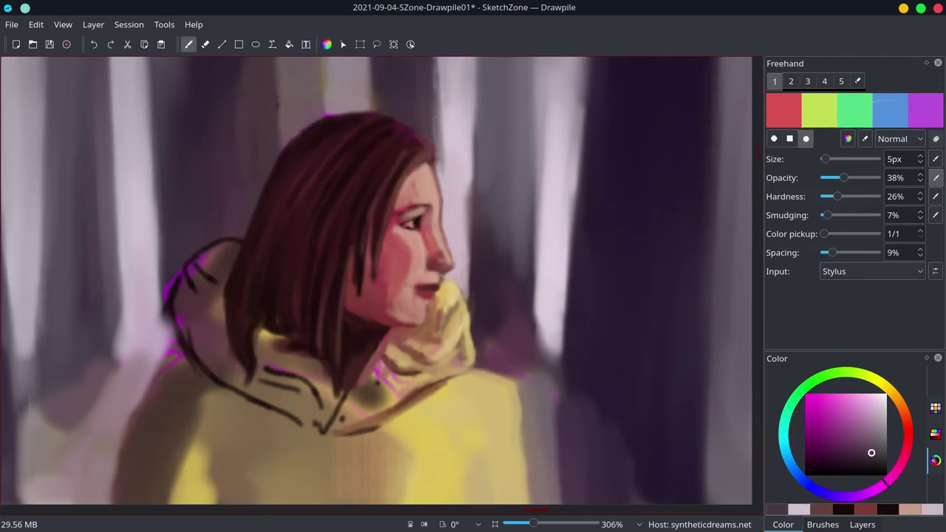
left_click_drag(439, 105, 441, 198)
Paint a light salmon highlight under the chin and save the painting.
left_click(434, 171, "ctrl")
left_click(440, 232, "ctrl")
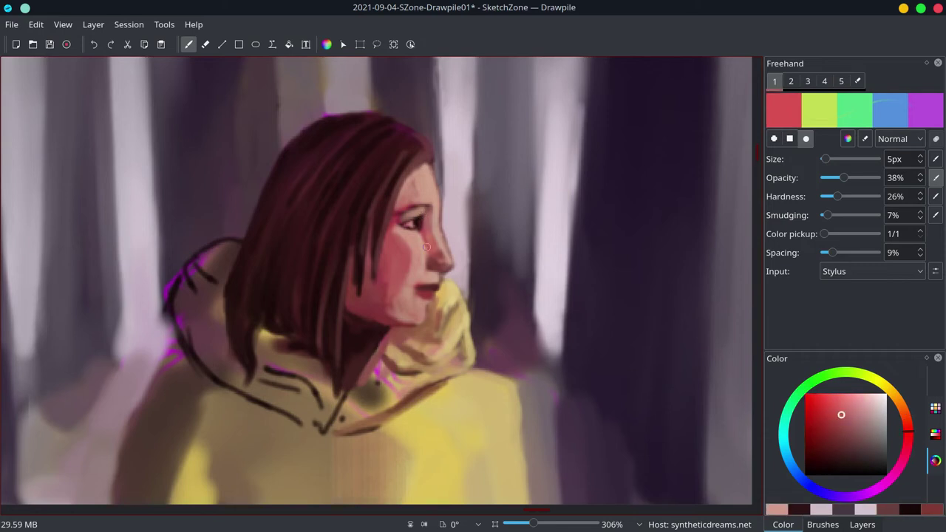
left_click(442, 270, "ctrl")
left_click(443, 260, "ctrl")
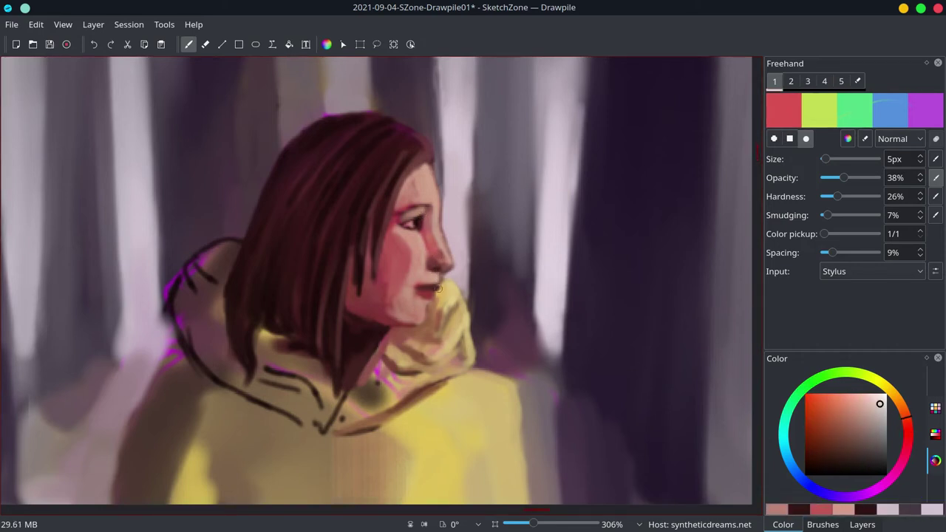
left_click_drag(414, 307, 424, 312)
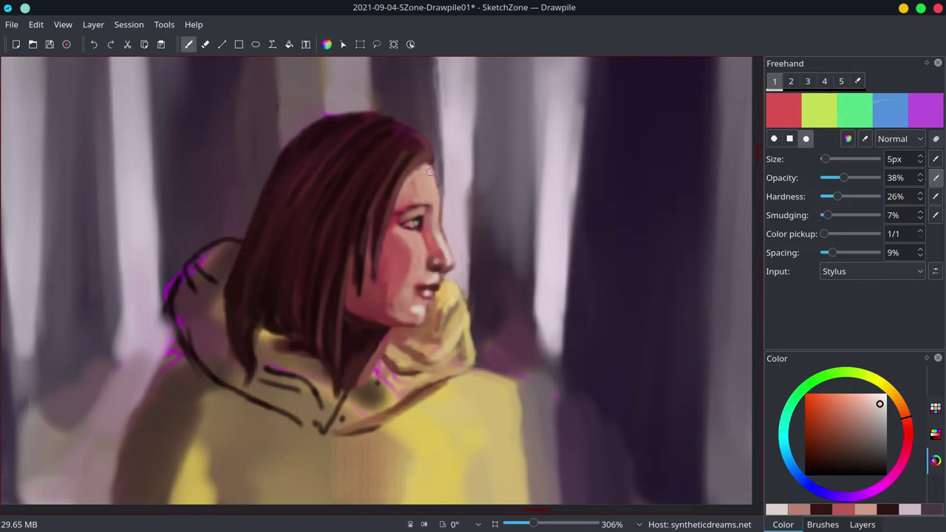
key("ctrl+s")
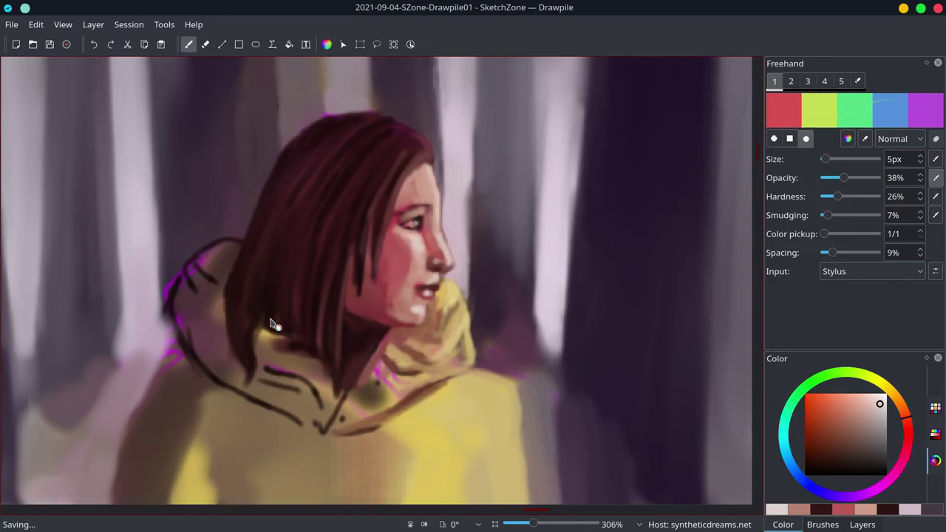
Shade the coat collar below the hair with dark reddish-brown strokes, using an 8px brush.
key("bracketright")
key("bracketright")
key("bracketright")
left_click(392, 379, "ctrl")
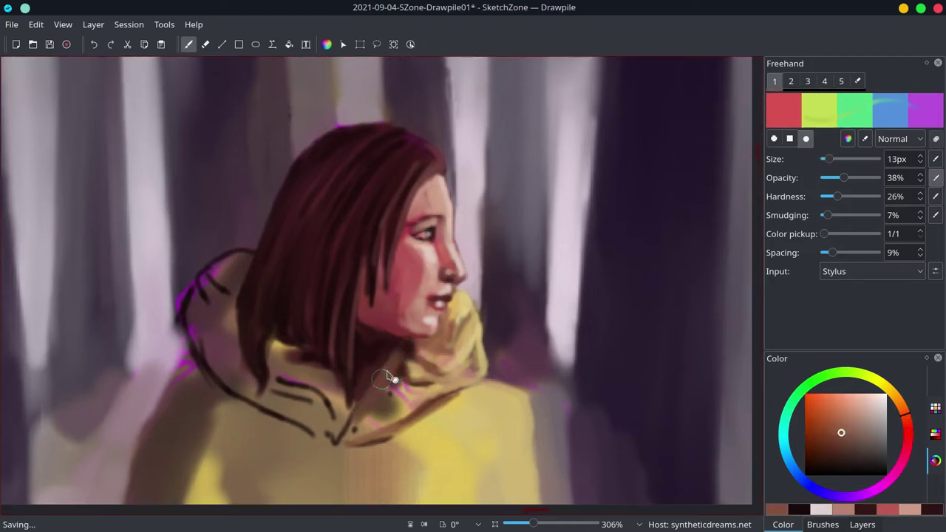
left_click(414, 347, "ctrl")
left_click_drag(399, 369, 355, 414)
left_click_drag(274, 340, 325, 414)
left_click_drag(828, 159, 824, 159)
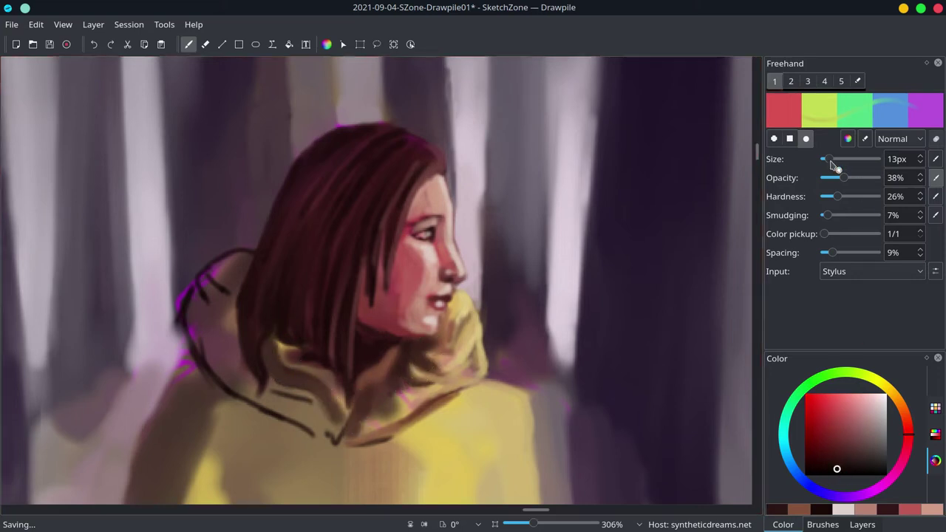
left_click(306, 376, "ctrl")
left_click_drag(274, 397, 295, 411)
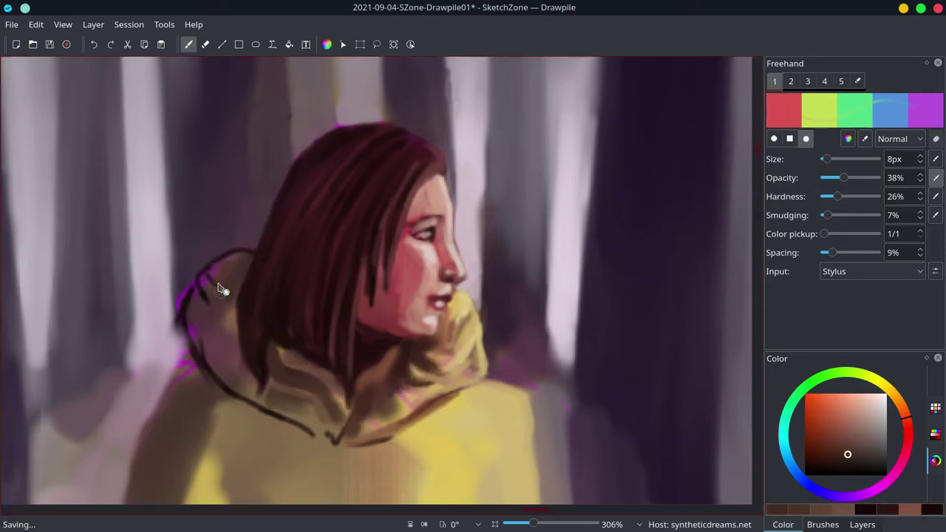
left_click_drag(220, 281, 239, 306)
Zoom out to see the whole figure and show the layer list.
key("ctrl+minus")
key("ctrl+minus")
key("ctrl+minus")
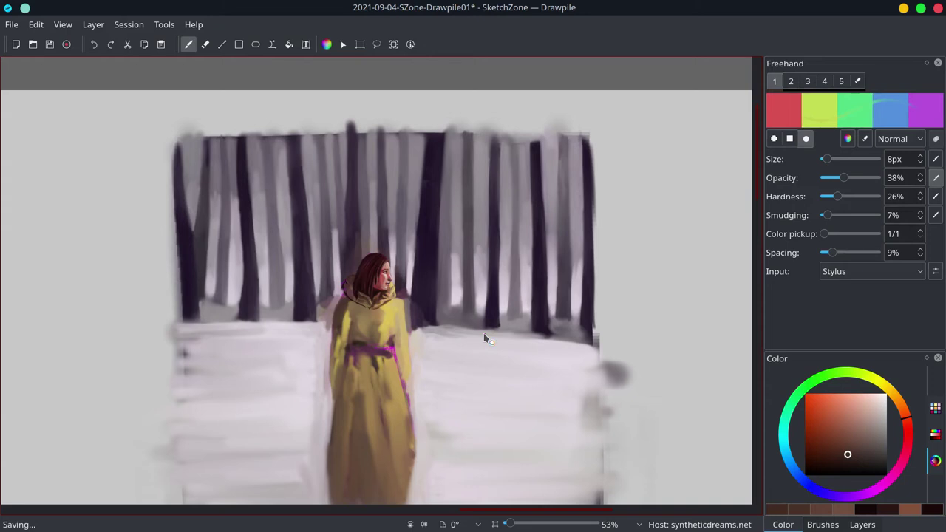
key("ctrl+minus")
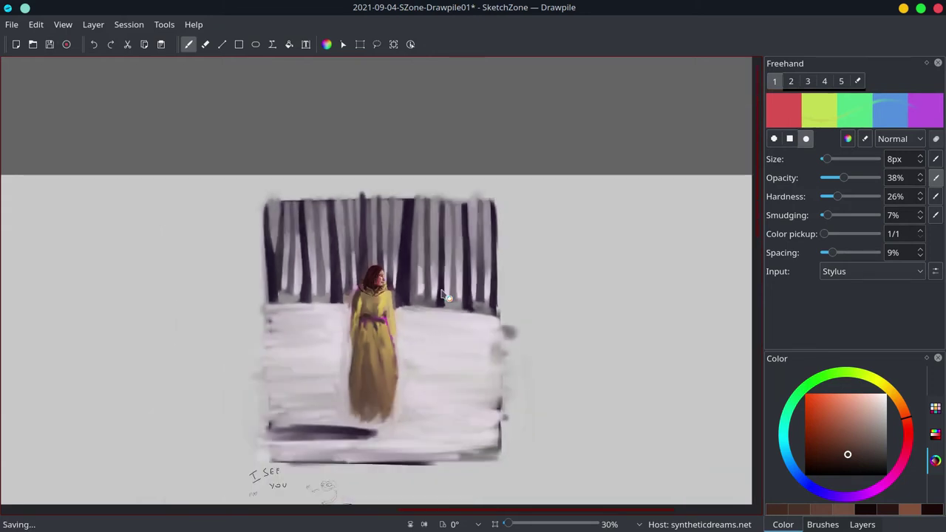
left_click(862, 525)
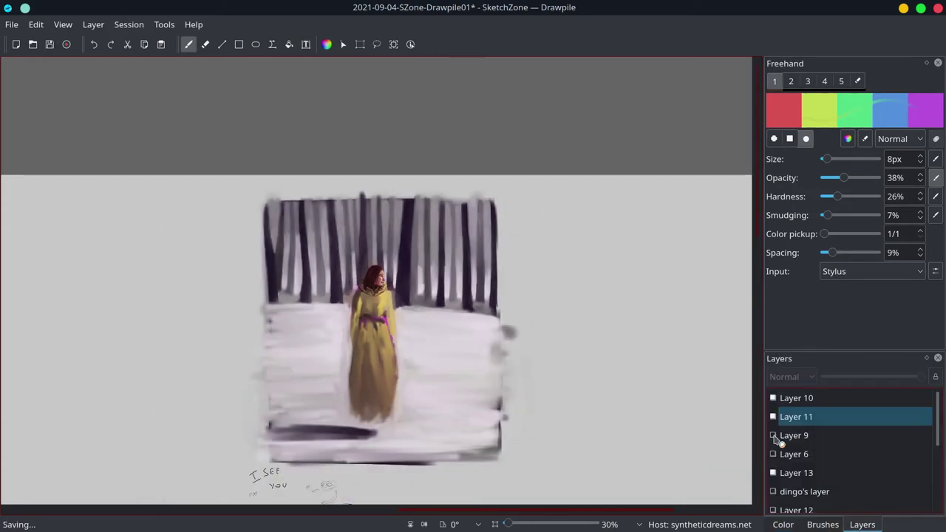
scroll(776, 422, "down", 3)
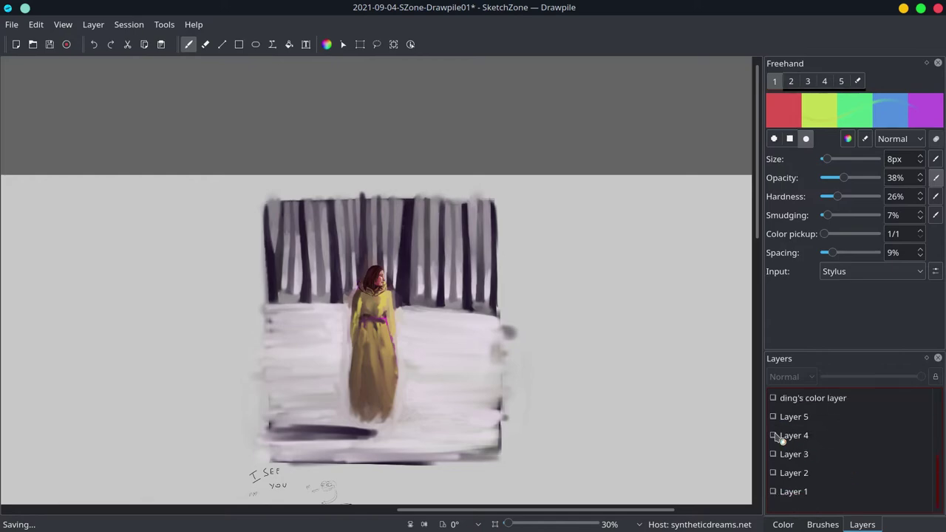
Open Layer 2's properties, close them without changes, and save the painting.
left_click(794, 473)
double_click(794, 473)
left_click(516, 325)
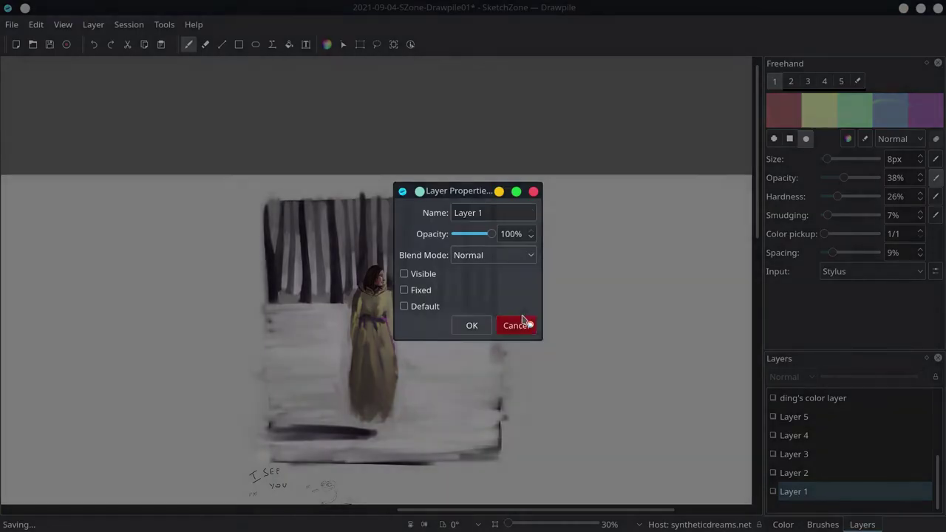
left_click(525, 326)
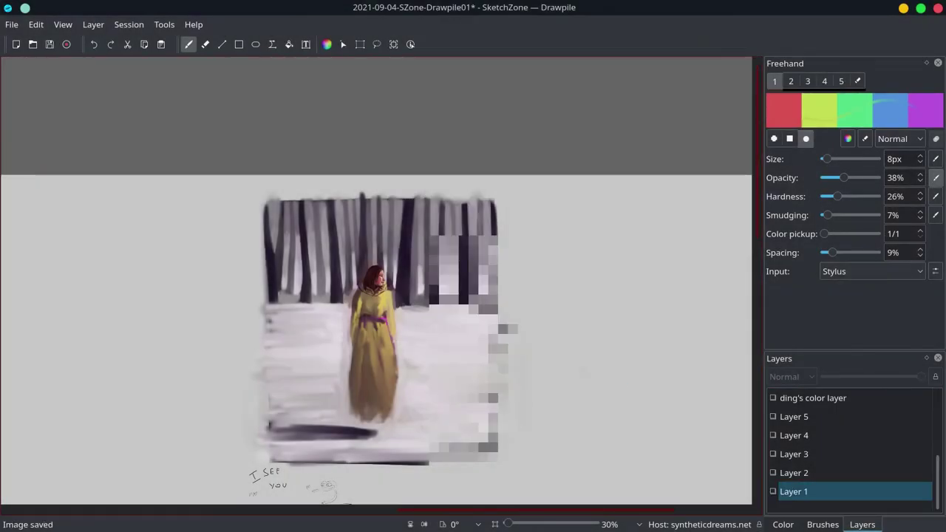
scroll(604, 119, "down", 4)
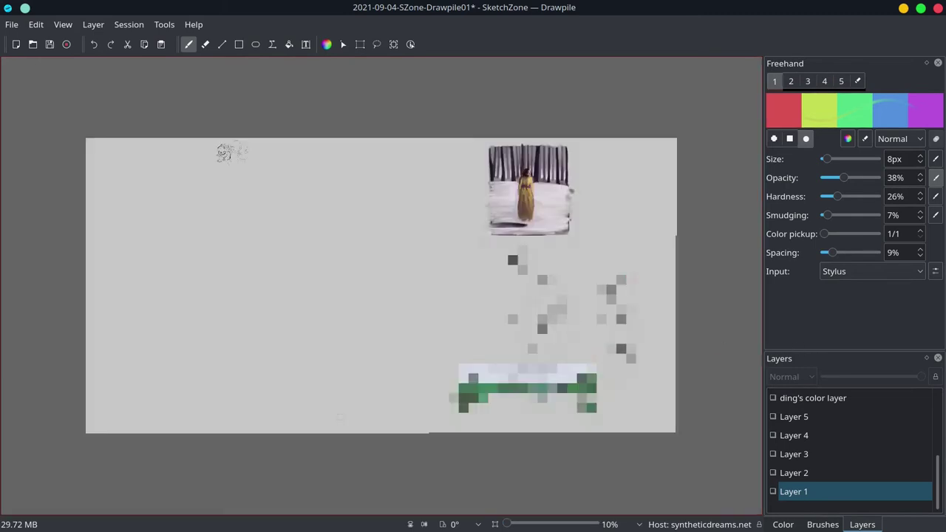
key("ctrl+s")
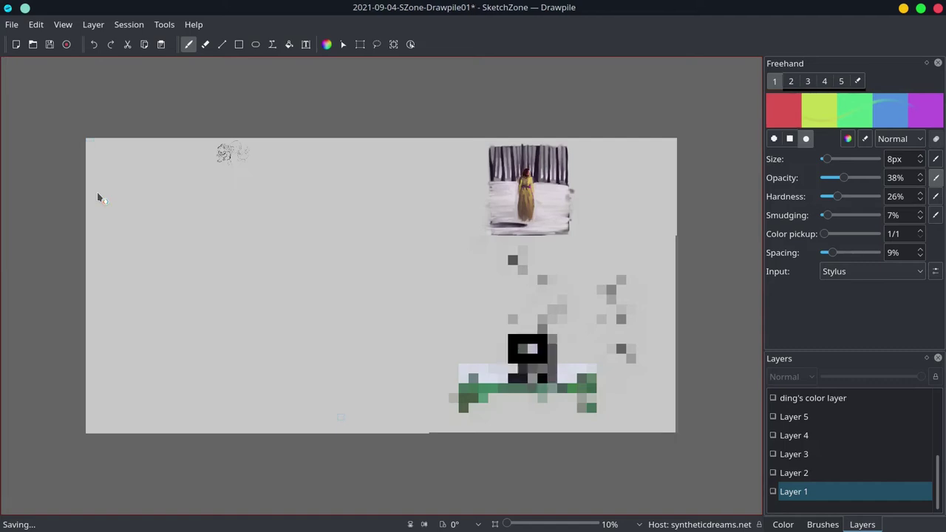
scroll(560, 107, "up", 10)
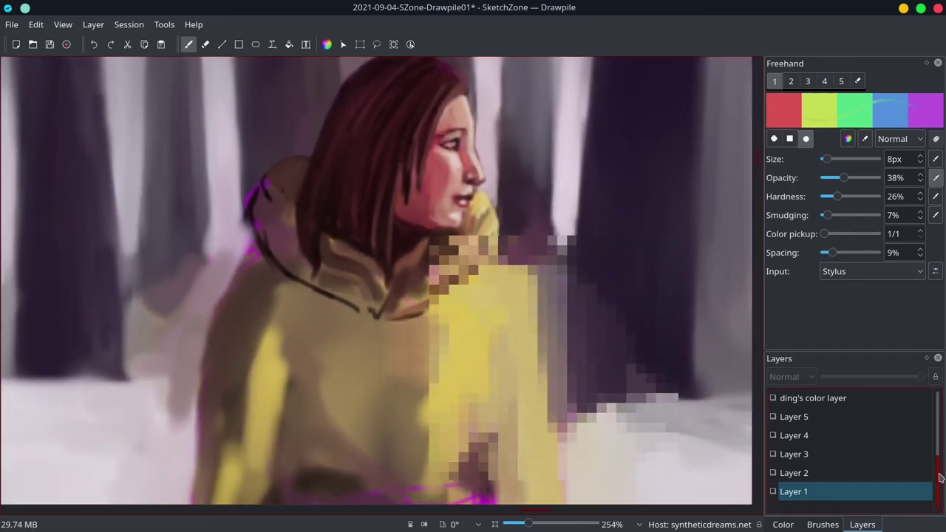
Repaint the hood's left edge over the magenta, darken right of the shoulder, and line the collar.
left_click_drag(266, 178, 248, 255)
left_click_drag(273, 210, 240, 233)
mouse_move(238, 96)
left_mouse_down()
mouse_move(234, 174)
mouse_move(296, 158)
mouse_move(287, 217)
mouse_move(238, 209)
left_mouse_up()
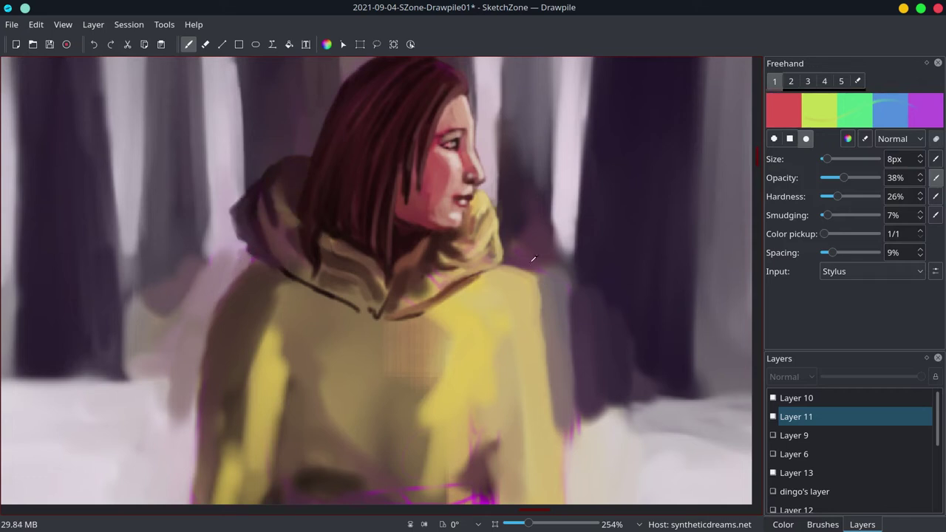
left_click_drag(534, 258, 526, 295)
left_click_drag(384, 303, 443, 345)
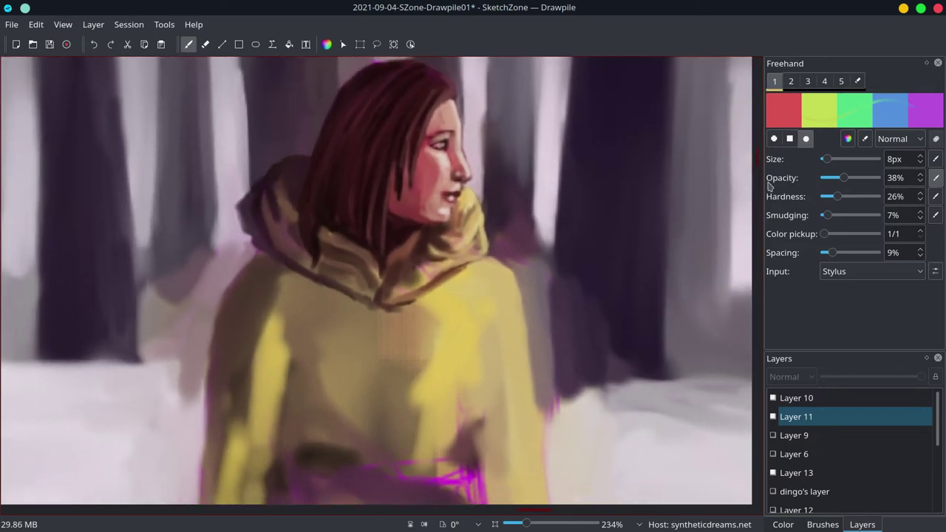
With a 12px brush, add light jacket strokes and shade its right side dark red-brown.
key("]")
mouse_move(418, 310)
left_mouse_down()
mouse_move(428, 388)
mouse_move(425, 373)
left_mouse_up()
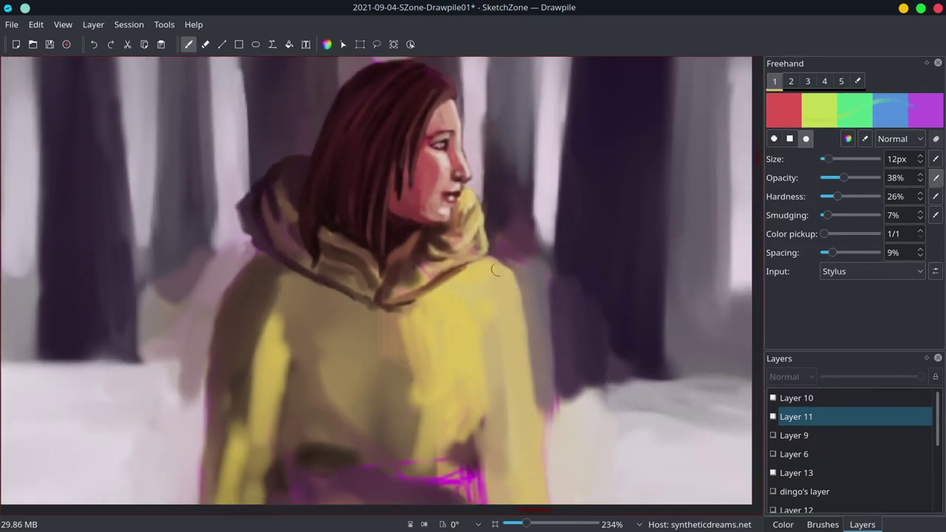
key("c")
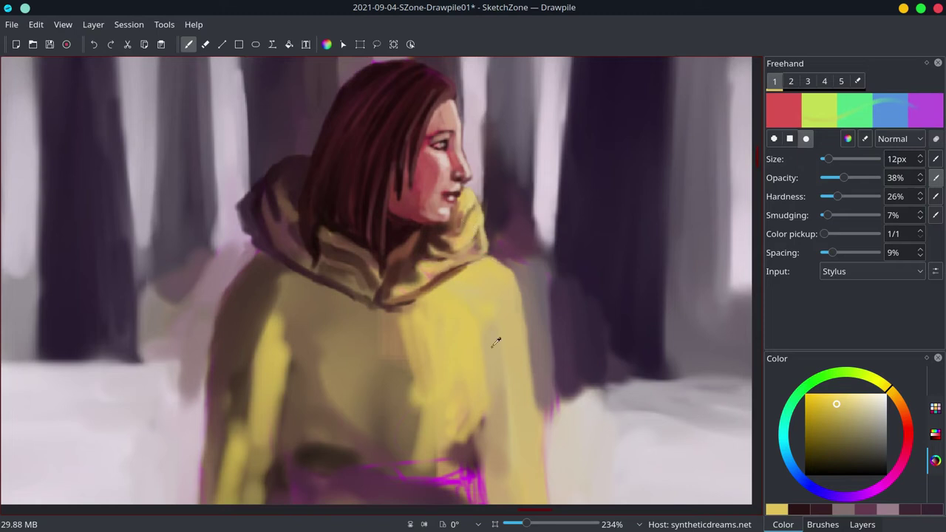
left_click(497, 340, "ctrl")
left_click_drag(492, 341, 487, 444)
left_click_drag(489, 406, 491, 455)
left_click_drag(487, 374, 480, 447)
left_click_drag(492, 406, 489, 501)
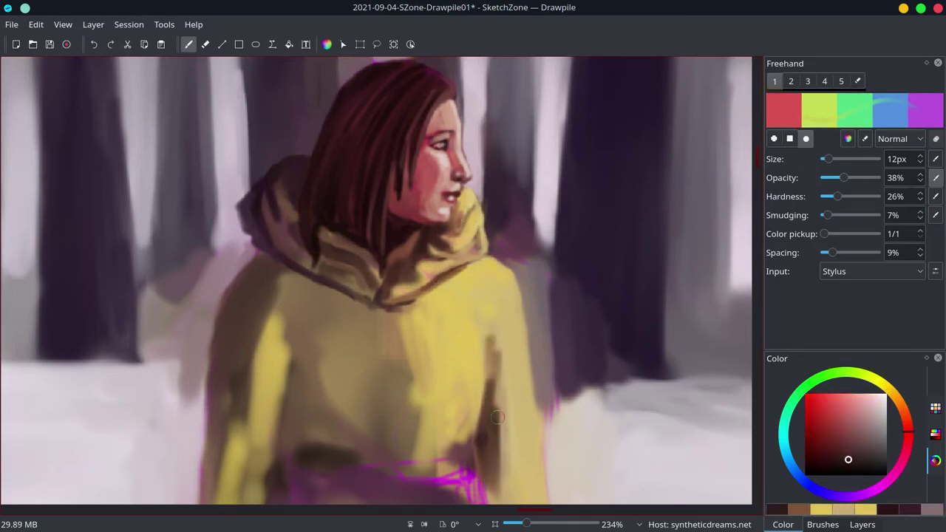
Paint dark and tan-orange shadows on the jacket's lower left, then lighten its left edge pink.
left_click(497, 417, "ctrl")
left_click(291, 379, "ctrl")
mouse_move(283, 445)
left_mouse_down()
mouse_move(282, 377)
mouse_move(321, 465)
mouse_move(373, 476)
left_mouse_up()
left_click(310, 347, "ctrl")
left_click_drag(318, 332, 311, 380)
left_click_drag(281, 310, 252, 416)
left_click_drag(250, 354, 230, 473)
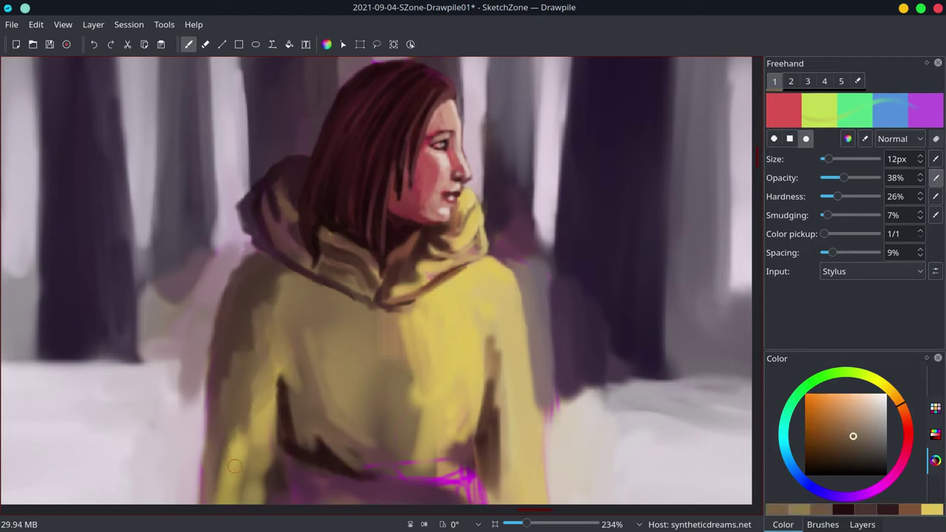
left_click(188, 369, "ctrl")
left_click_drag(198, 363, 194, 422)
left_click_drag(164, 364, 201, 430)
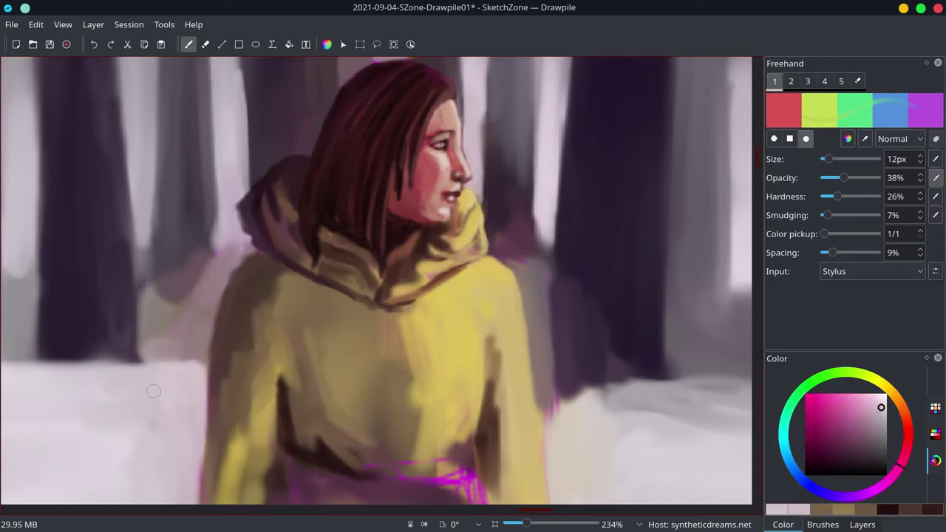
Cover the magenta right of the jacket, then paint dark purple right of the shoulder.
left_click(584, 411, "ctrl")
left_click_drag(543, 388, 591, 413)
left_click(576, 340, "ctrl")
mouse_move(551, 296)
left_mouse_down()
mouse_move(561, 369)
mouse_move(606, 388)
left_mouse_up()
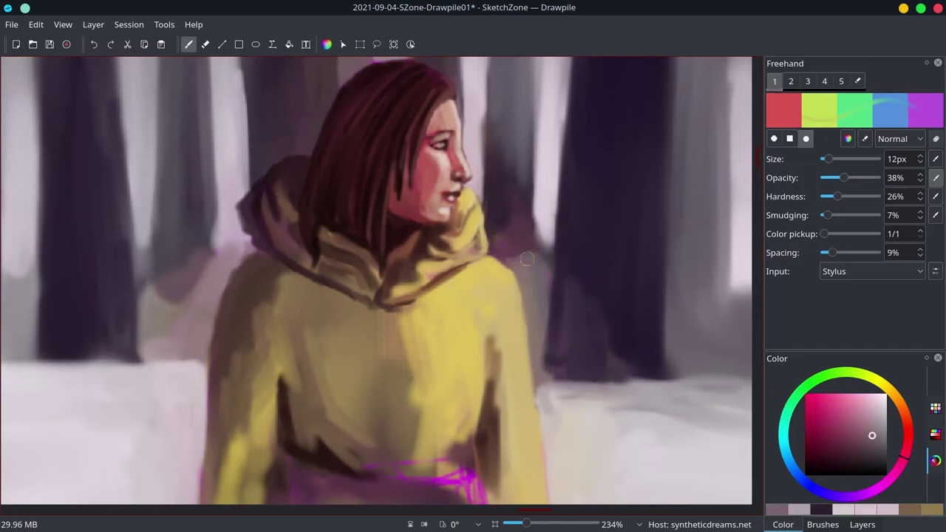
left_click(517, 222, "ctrl")
left_click_drag(517, 210, 522, 299)
mouse_move(528, 251)
left_mouse_down()
mouse_move(526, 326)
mouse_move(536, 277)
left_mouse_up()
left_click(550, 259, "ctrl")
scroll(493, 193, "down", 2)
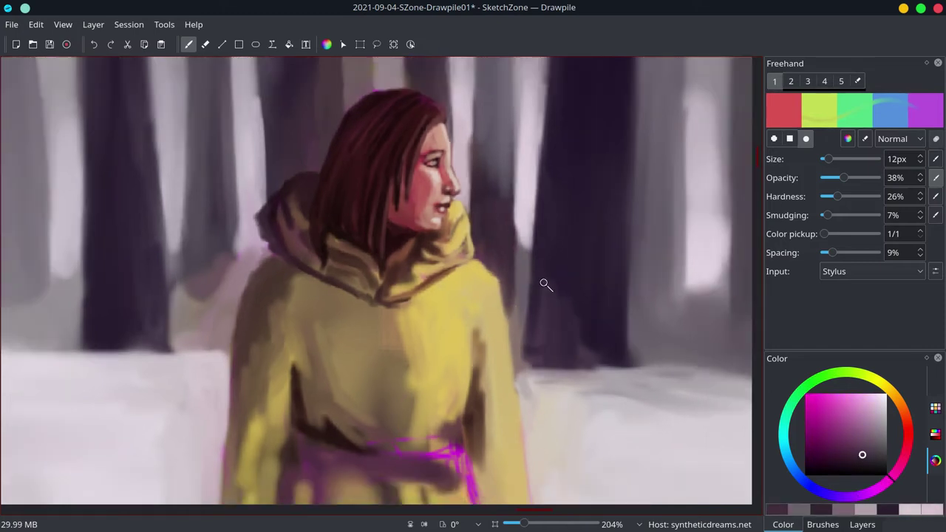
scroll(369, 222, "down", 1)
Paint dark purple left of the hood and light pink on the tree trunks and hood edge.
left_click(226, 262, "ctrl")
left_click_drag(226, 262, 258, 222)
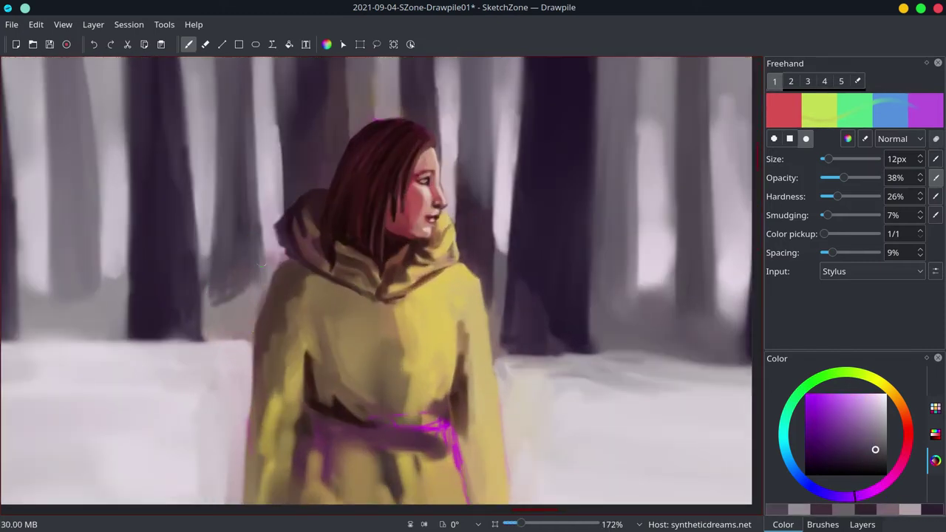
left_click_drag(260, 255, 262, 221)
left_click(237, 185, "ctrl")
left_click_drag(207, 274, 207, 200)
left_click_drag(275, 213, 272, 266)
mouse_move(107, 211)
left_mouse_down()
mouse_move(107, 275)
mouse_move(125, 285)
left_mouse_up()
mouse_move(23, 238)
left_mouse_down()
mouse_move(23, 289)
mouse_move(28, 219)
left_mouse_up()
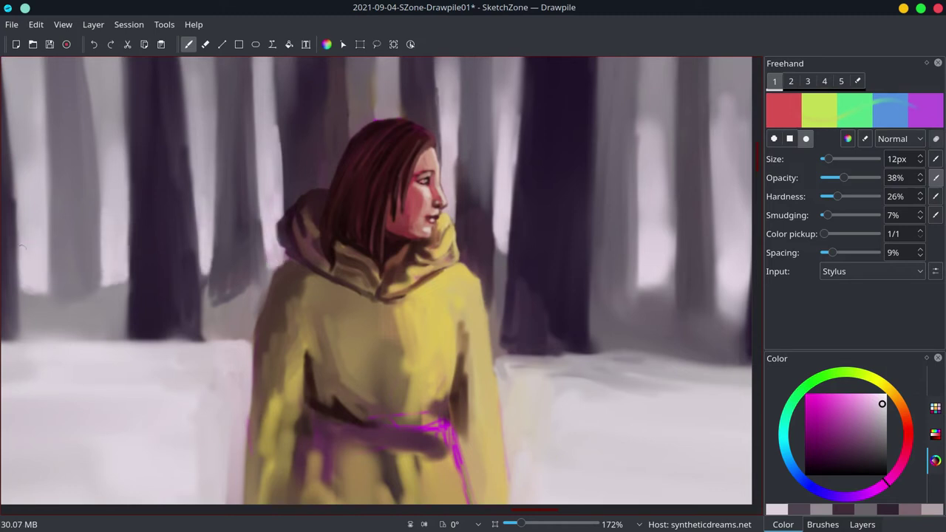
scroll(384, 328, "down", 5)
Save the painting and sample dark purple colours from the figure's head.
key("ctrl+s")
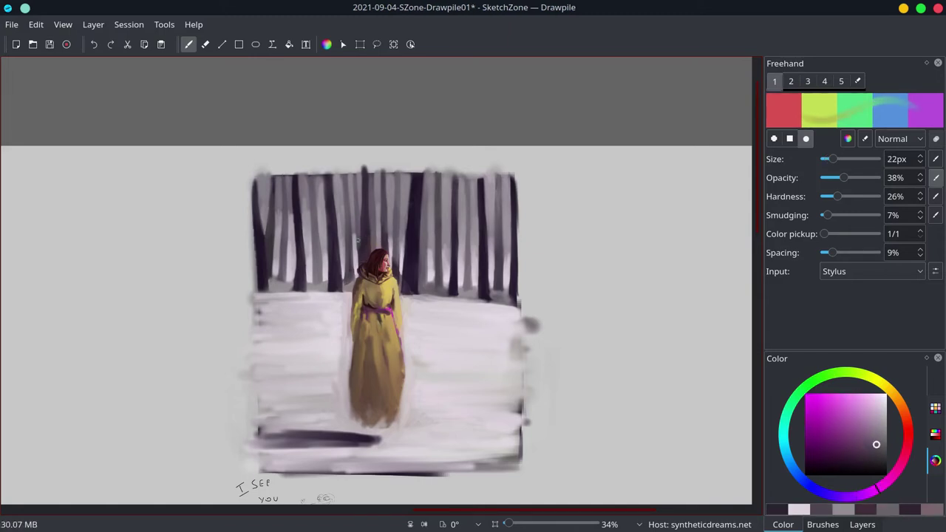
left_click(362, 255, "ctrl")
left_click(361, 254, "ctrl")
left_click(360, 251, "ctrl")
left_click(358, 255, "ctrl")
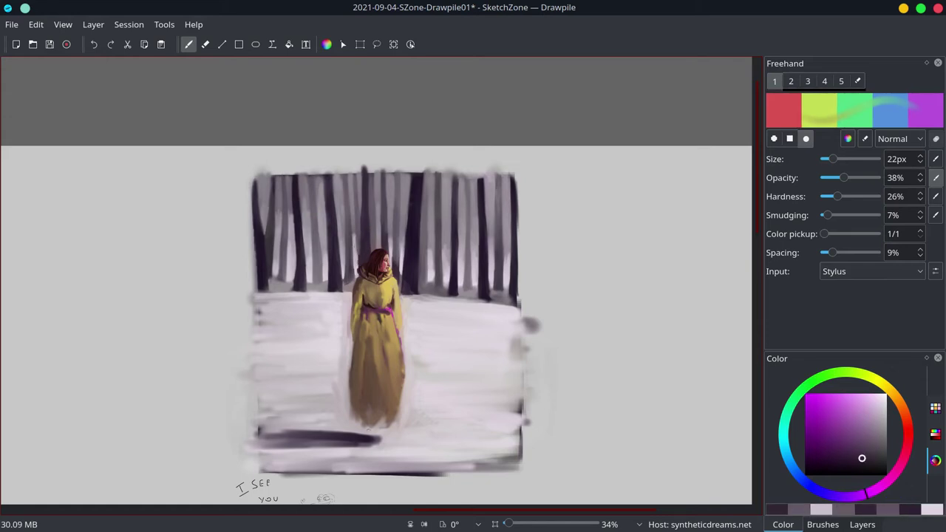
left_click(357, 257, "ctrl")
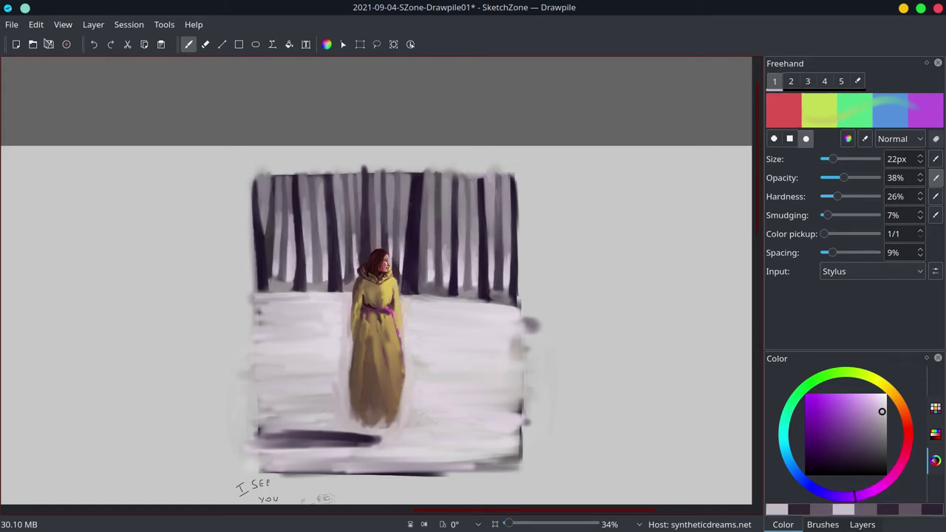
Save, add a faint stroke on the coat, and save again with Ctrl+S.
left_click(50, 45)
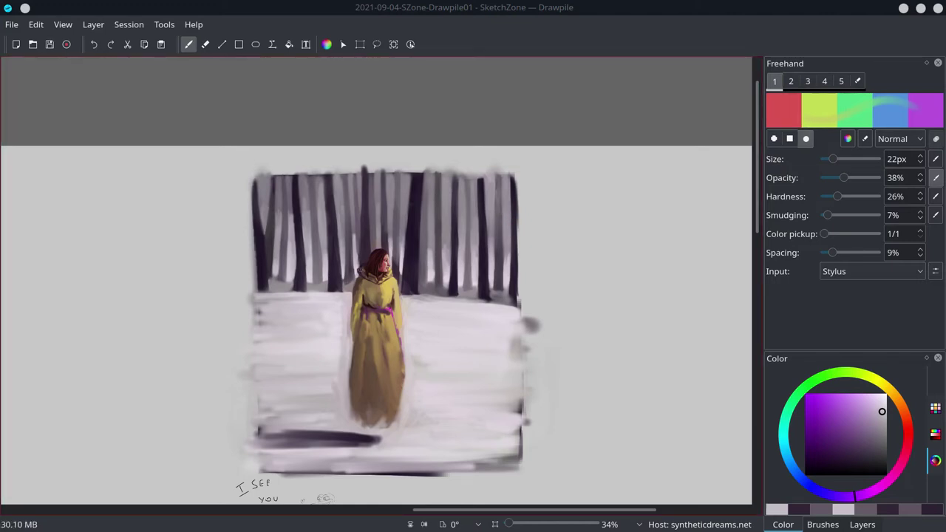
left_click_drag(377, 334, 370, 319)
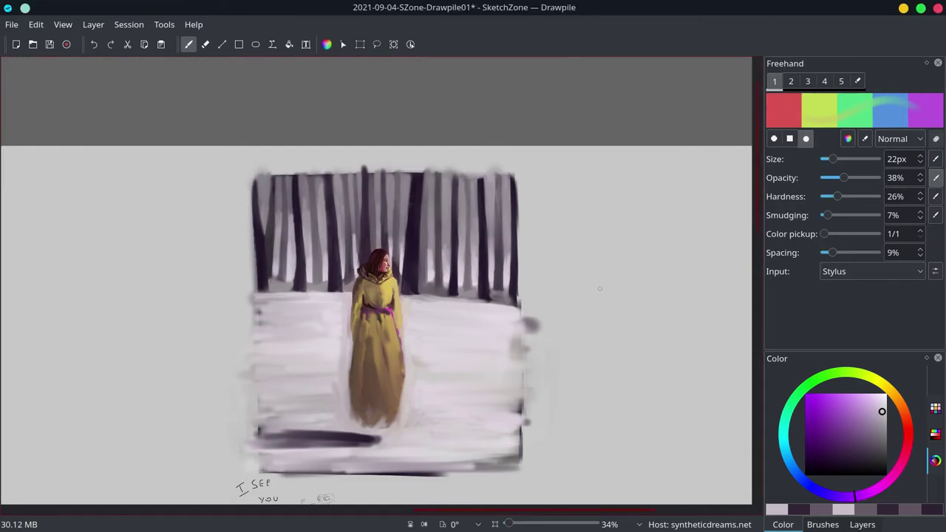
key("ctrl+s")
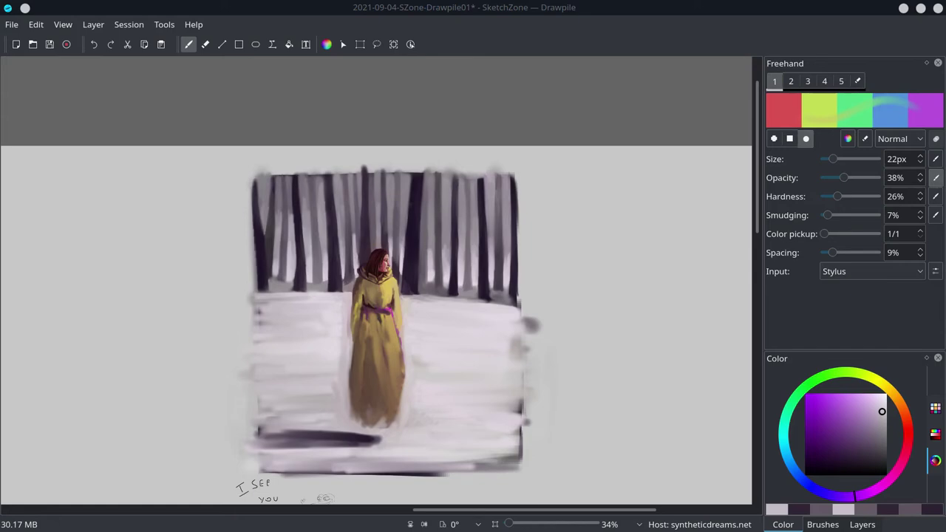
Paint dark red strokes on the hood with an 8px brush, then pick a pinker colour.
scroll(377, 274, "up", 5)
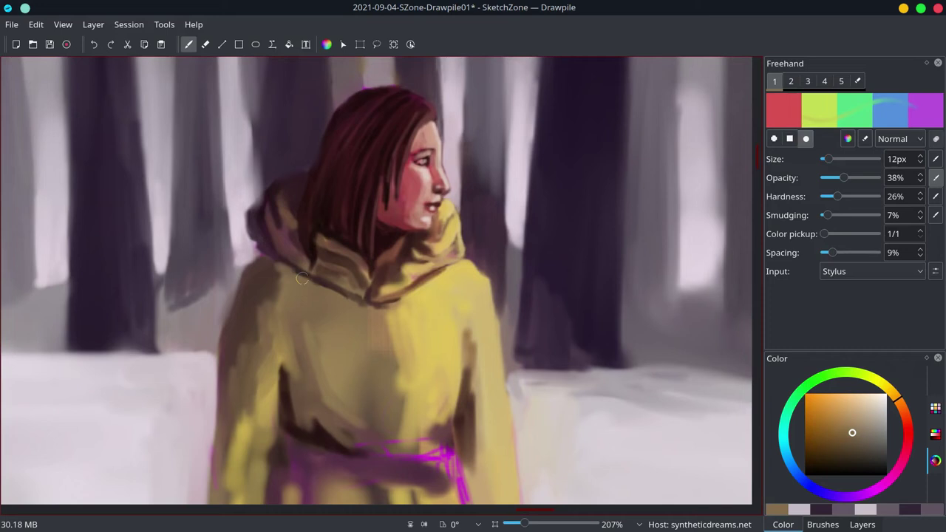
left_click(275, 261, "ctrl")
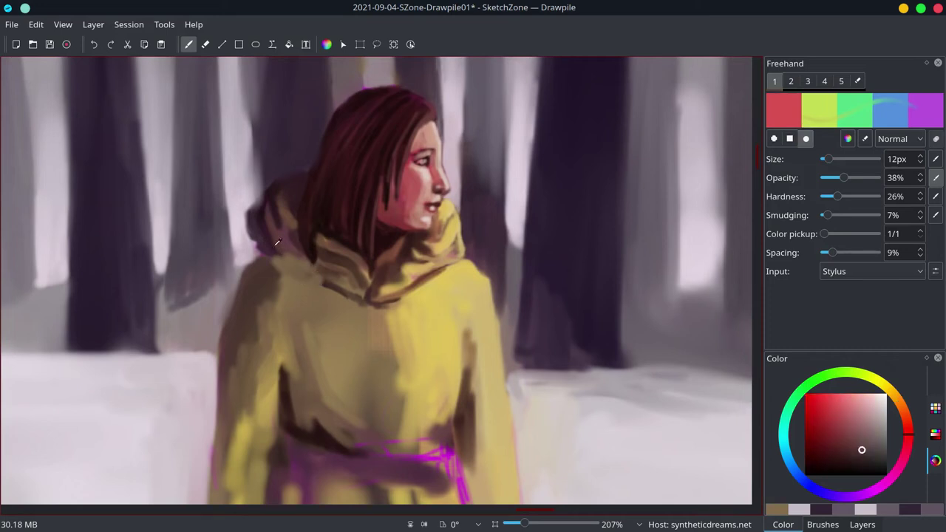
left_click(281, 264, "ctrl")
key("bracketleft")
key("bracketleft")
key("bracketleft")
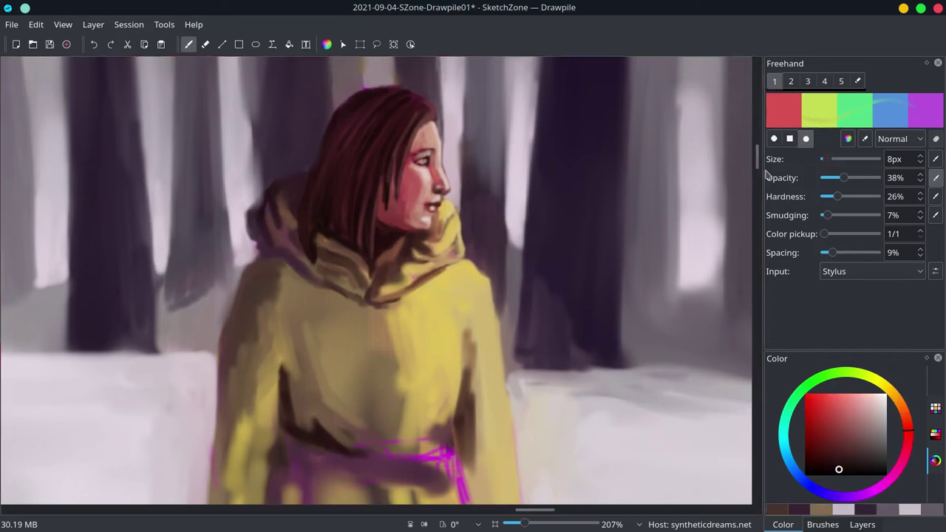
mouse_move(325, 289)
left_mouse_down()
mouse_move(277, 255)
mouse_move(298, 244)
mouse_move(347, 267)
left_mouse_up()
left_click_drag(310, 238, 351, 283)
left_click(333, 244, "ctrl")
left_click(353, 247, "ctrl")
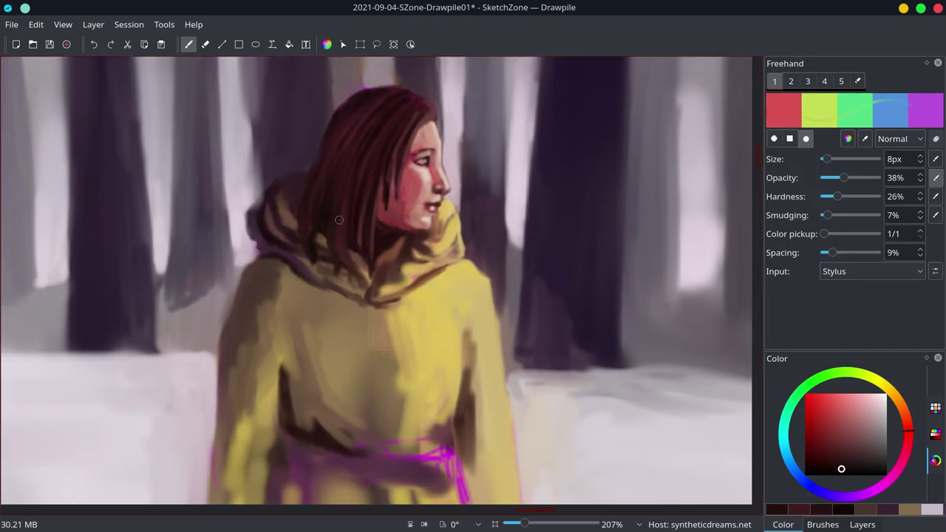
left_click(311, 203, "ctrl")
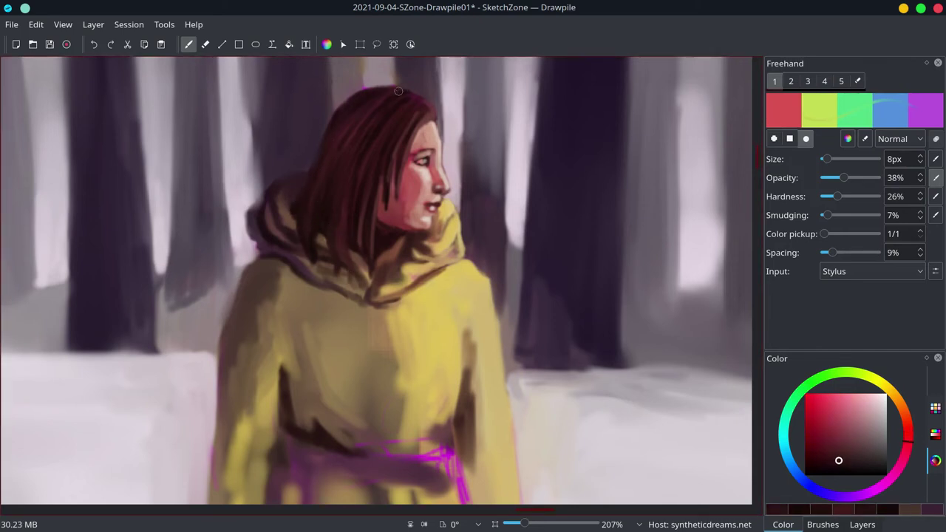
Try purple and pink shades from the colour wheel, settling on medium purple and a skin tone.
scroll(455, 184, "down", 2)
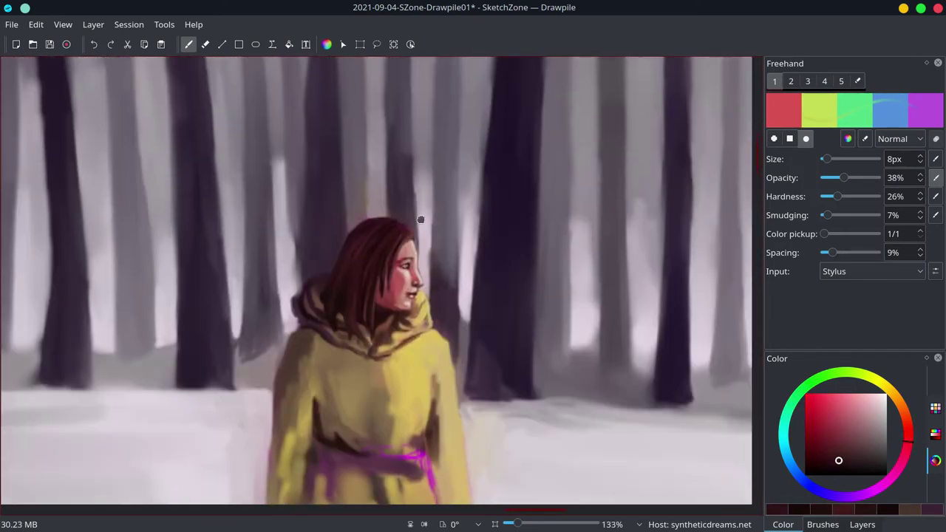
left_click(418, 181, "ctrl")
left_click(417, 237, "ctrl")
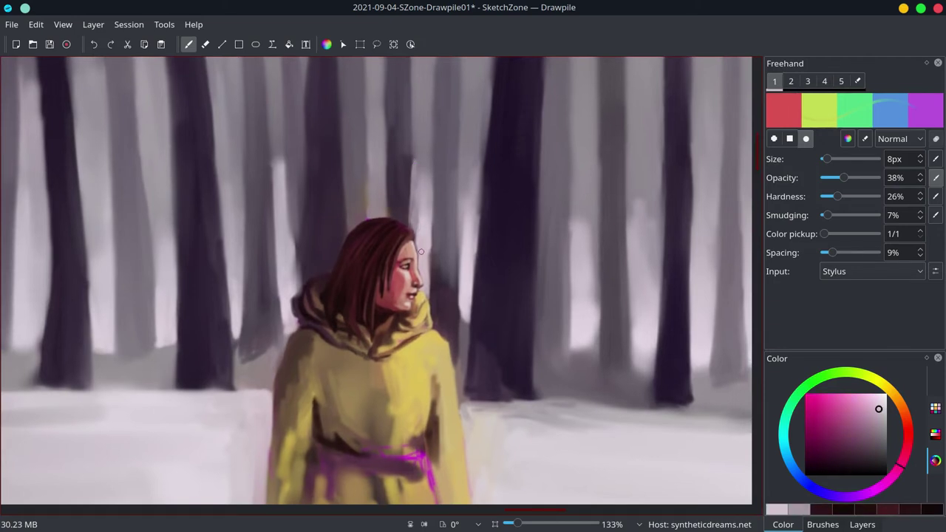
left_click(422, 285, "ctrl")
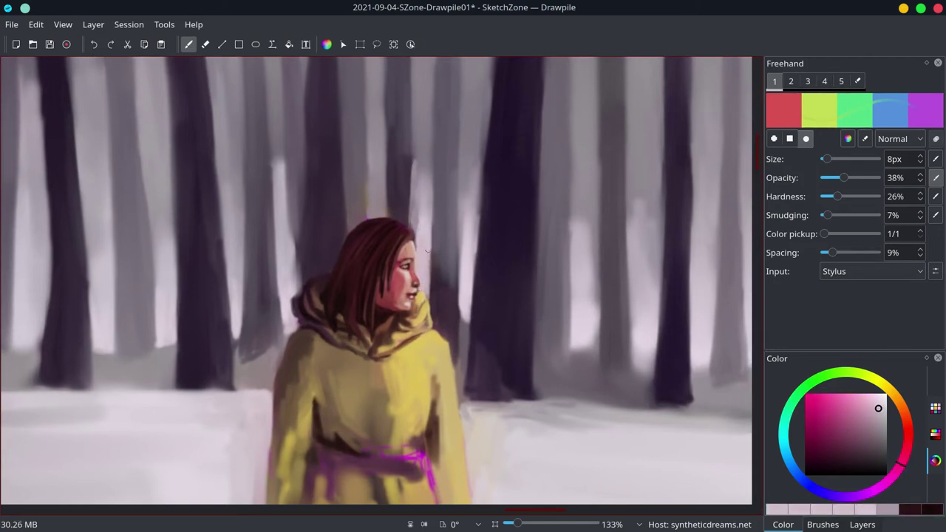
left_click(414, 207, "ctrl")
key("bracketright")
left_click(418, 170, "ctrl")
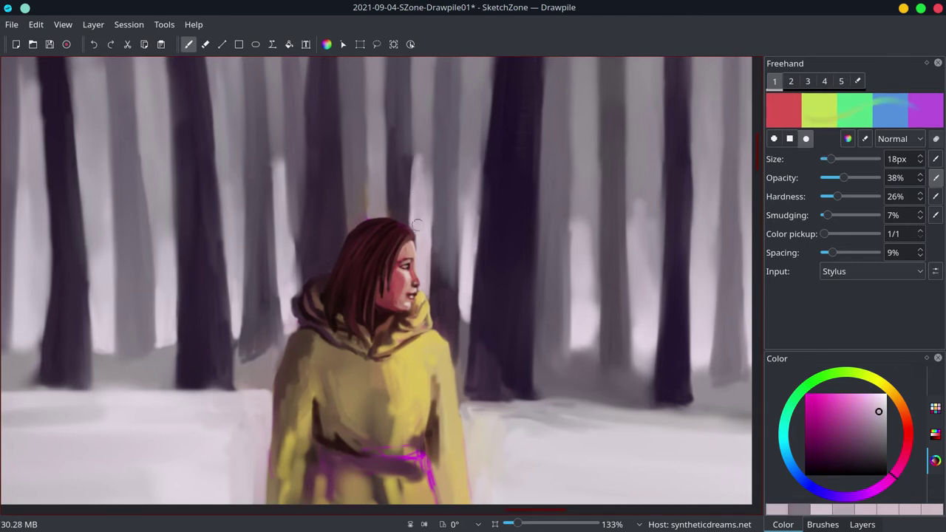
left_click(390, 170, "ctrl")
left_click(390, 122, "ctrl")
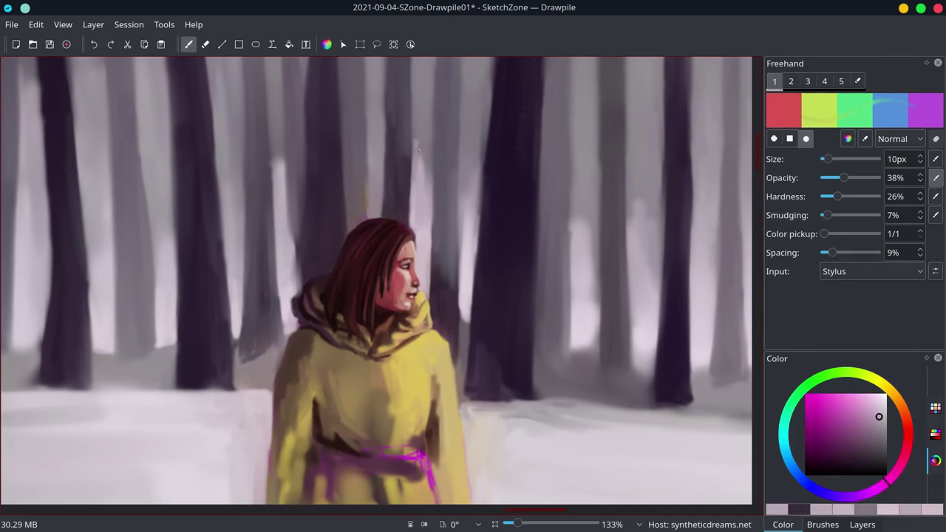
left_click(436, 233, "ctrl")
left_click(410, 266, "ctrl")
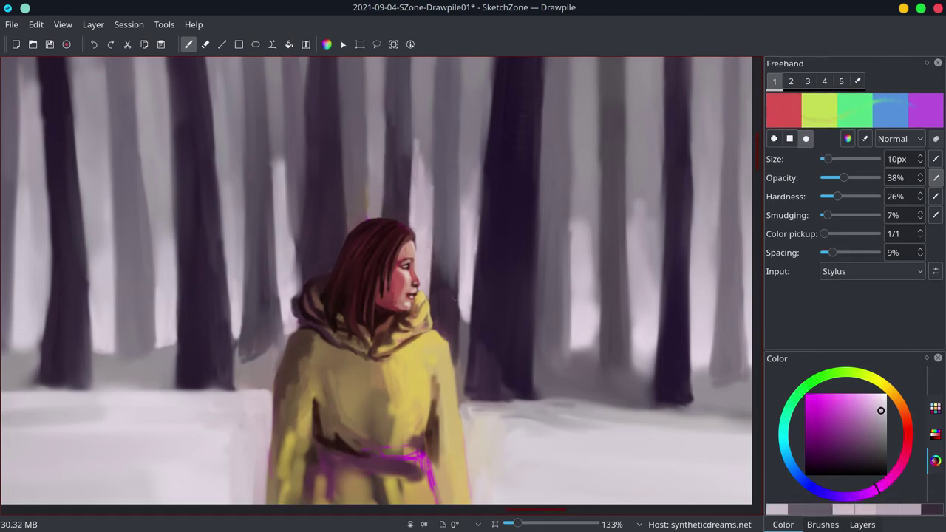
Zoom into the face and outline the nose with a 2px brush in skin and pink tones.
scroll(413, 251, "up", 3)
scroll(427, 247, "up", 3)
key("bracketleft")
key("bracketleft")
key("bracketleft")
left_click(427, 247, "ctrl")
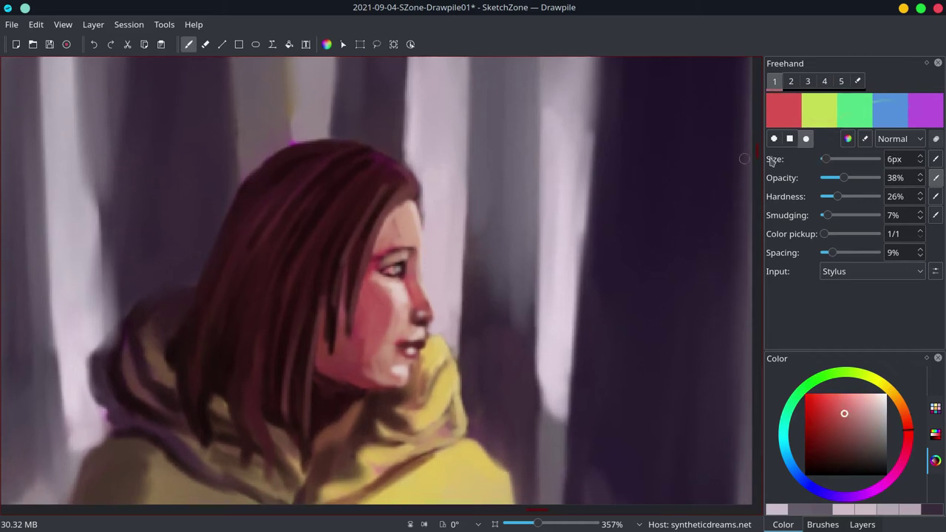
left_click(430, 315, "ctrl")
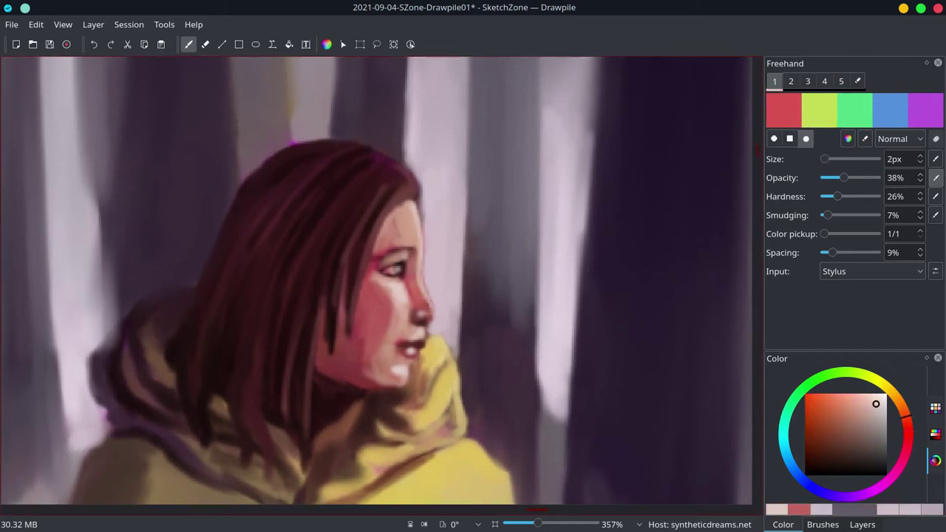
left_click(427, 312, "ctrl")
left_click_drag(433, 309, 435, 323)
left_click(426, 318, "ctrl")
left_click(435, 410, "ctrl")
left_click(435, 411, "ctrl")
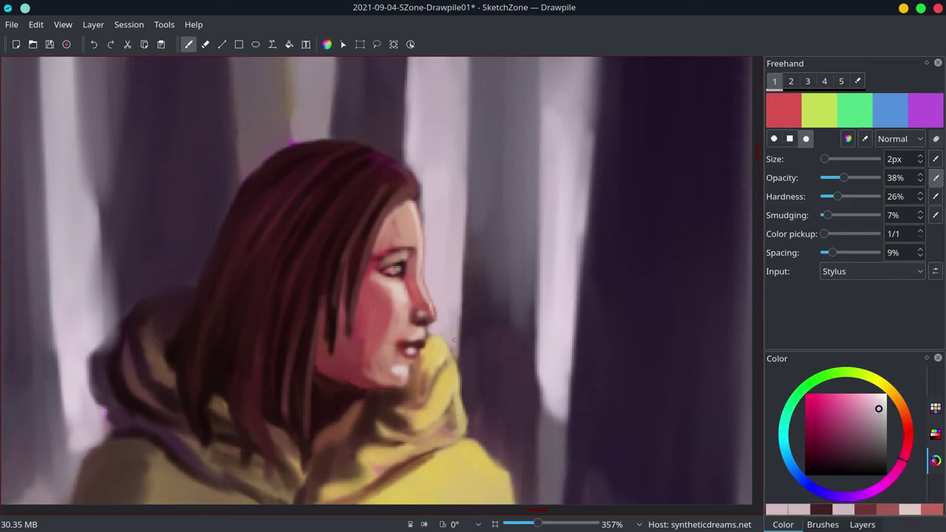
scroll(444, 355, "down", 2)
scroll(502, 325, "down", 1)
key("bracketright")
key("bracketright")
key("bracketright")
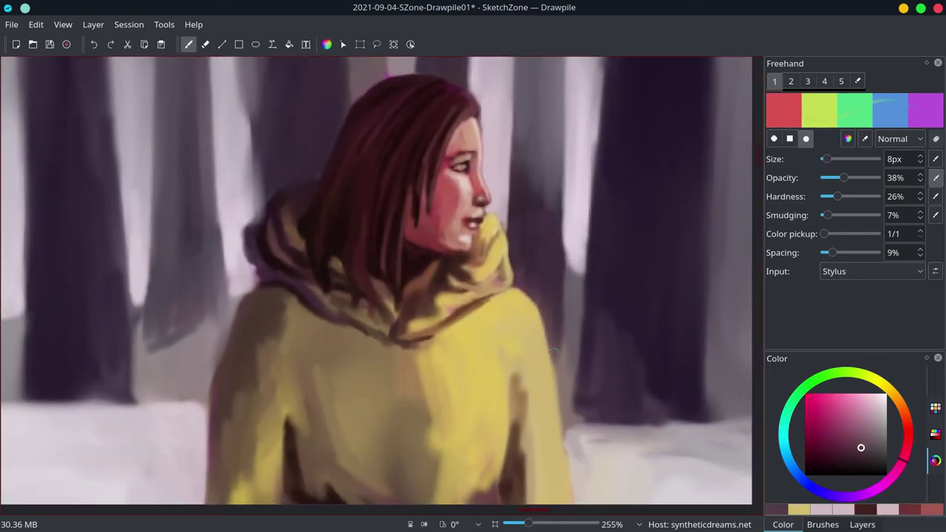
Lay down first yellow and dark strokes on the girl's golden coat.
left_click(266, 373, "ctrl")
scroll(386, 367, "down", 1)
scroll(386, 367, "down", 1)
left_click(303, 340, "ctrl")
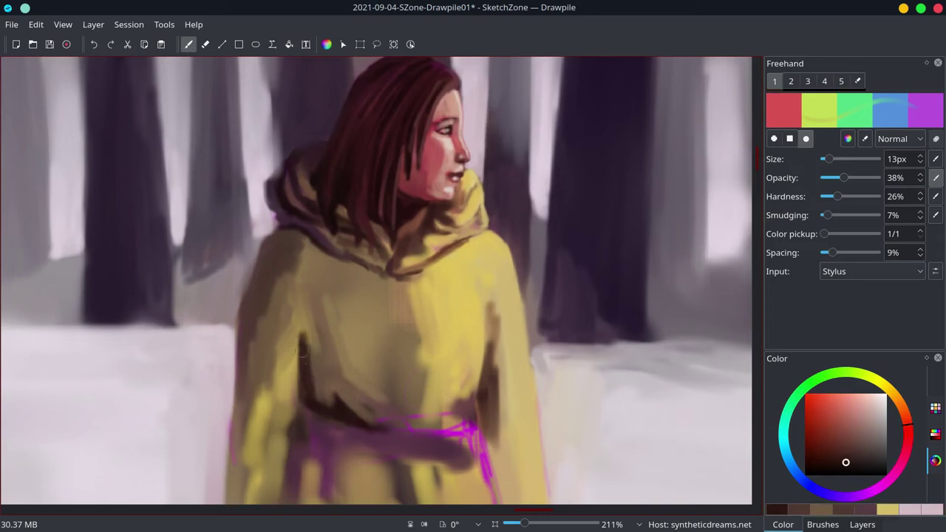
left_click_drag(300, 325, 304, 355)
left_click(384, 296, "ctrl")
mouse_move(363, 273)
left_mouse_down()
mouse_move(399, 362)
mouse_move(373, 318)
mouse_move(392, 296)
left_mouse_up()
Add light highlights to the coat's centre and darken its right edge.
left_click(384, 325, "ctrl")
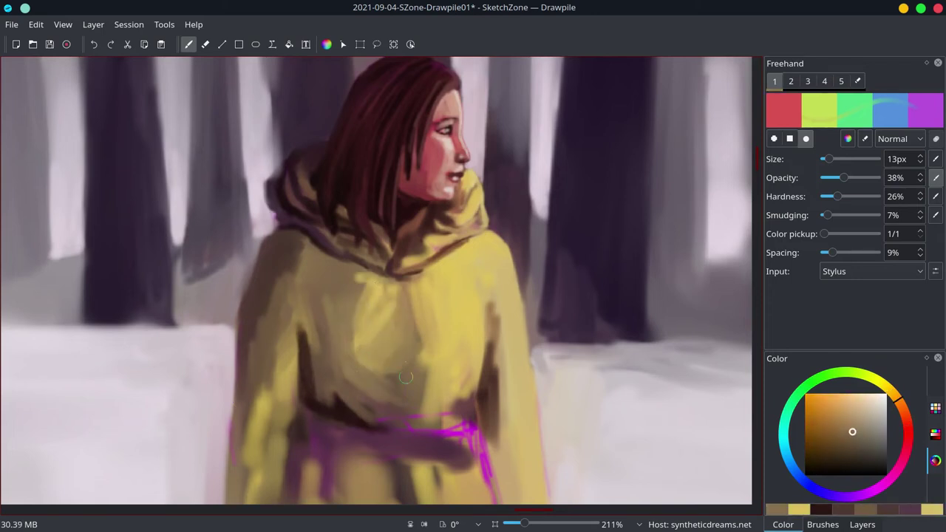
mouse_move(428, 325)
left_mouse_down()
mouse_move(432, 407)
mouse_move(485, 380)
left_mouse_up()
left_click(476, 370, "ctrl")
left_click(484, 384, "ctrl")
left_click(443, 348, "ctrl")
mouse_move(473, 443)
left_mouse_down()
mouse_move(489, 336)
mouse_move(450, 400)
left_mouse_up()
Brighten the coat's centre and belt area with yellow, plus a short dark stroke.
left_click_drag(458, 366, 410, 403)
left_click(435, 313, "ctrl")
left_click_drag(436, 348, 399, 277)
left_click_drag(369, 362, 414, 318)
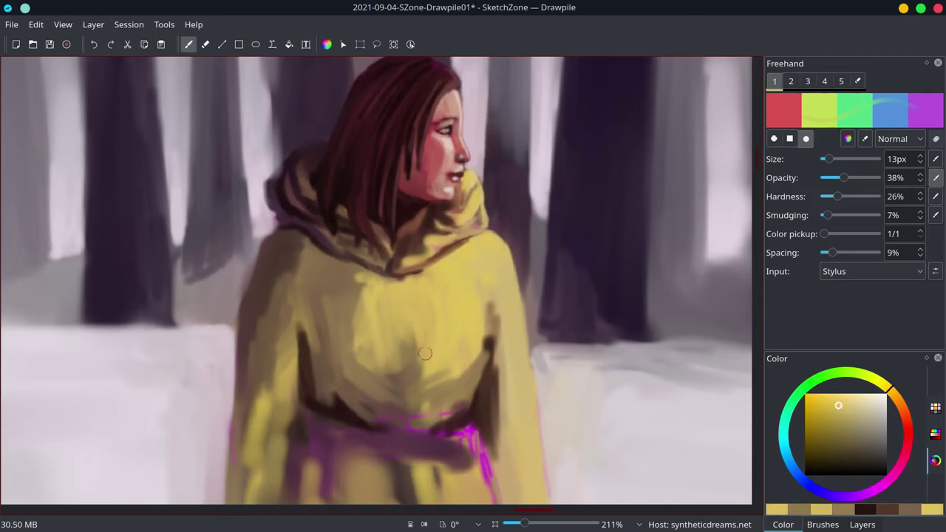
mouse_move(399, 373)
left_mouse_down()
mouse_move(428, 325)
mouse_move(425, 408)
left_mouse_up()
Repaint the sash in bright magenta and shade over it with dark red-brown.
left_click(414, 391, "ctrl")
left_click(466, 429, "ctrl")
left_click(399, 421, "ctrl")
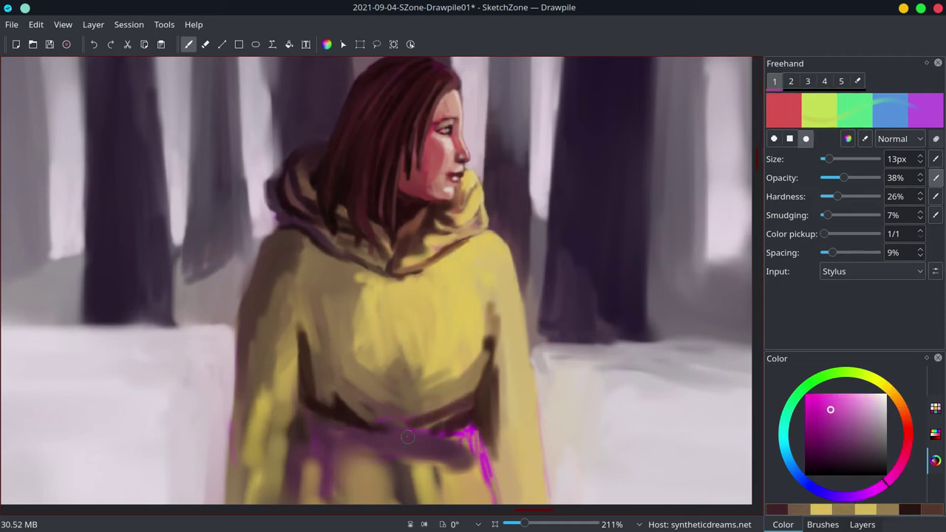
mouse_move(392, 439)
left_mouse_down()
mouse_move(465, 432)
mouse_move(358, 436)
left_mouse_up()
left_click(310, 403, "ctrl")
mouse_move(303, 421)
left_mouse_down()
mouse_move(347, 428)
mouse_move(377, 455)
left_mouse_up()
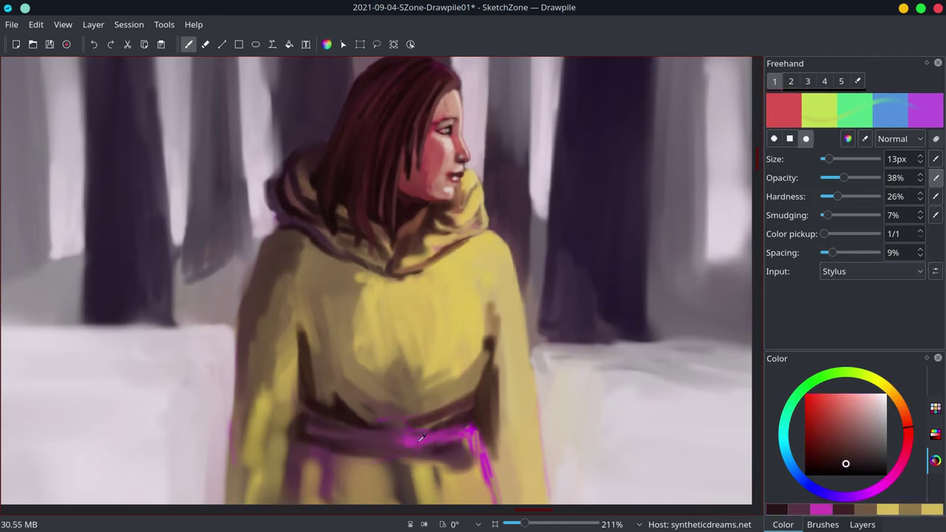
left_click_drag(436, 443, 477, 439)
Darken the top edge of the sash with dark red strokes, shrinking the brush to 11px then 7px.
left_click(335, 215, "ctrl")
key("bracketleft")
key("bracketleft")
left_click(373, 431, "ctrl")
left_click_drag(309, 425, 455, 400)
left_click(414, 405, "ctrl")
left_click(400, 426, "ctrl")
left_click(384, 429, "ctrl")
left_click(444, 414, "ctrl")
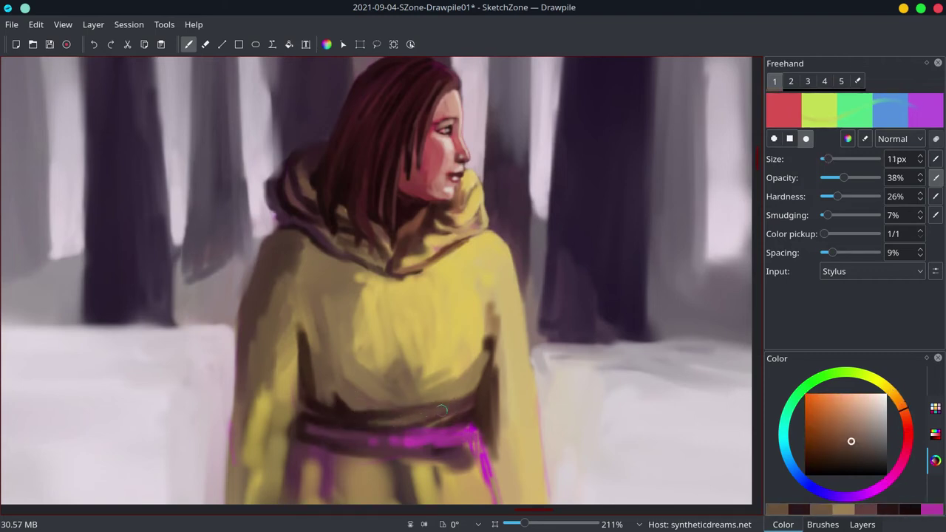
left_click(357, 421, "ctrl")
key("bracketleft")
key("bracketleft")
key("bracketleft")
mouse_move(470, 425)
left_mouse_down()
mouse_move(396, 432)
mouse_move(481, 405)
left_mouse_up()
Darken the coat's right edge and collar, then save the painting.
left_click_drag(488, 369, 490, 313)
left_click_drag(392, 278, 399, 294)
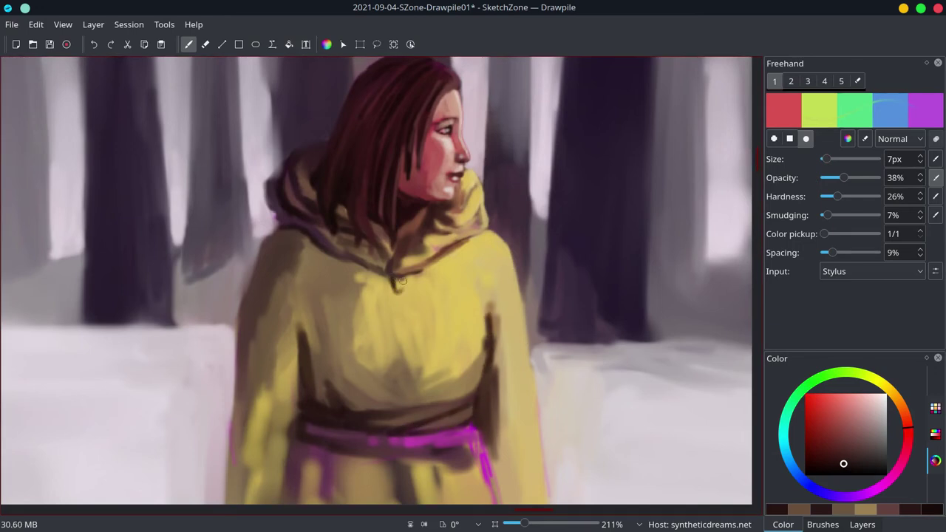
left_click(403, 305, "ctrl")
key("ctrl+s")
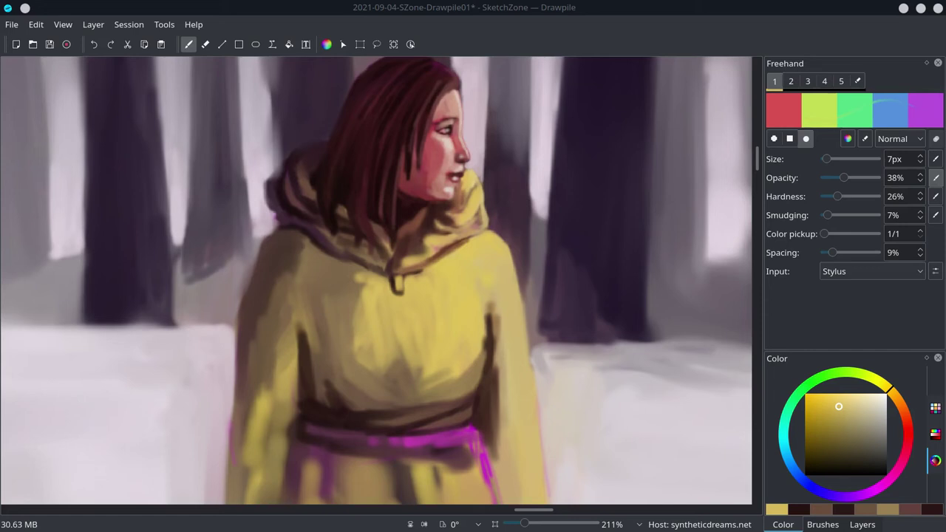
Add a dark magenta stroke along the length of the sash.
left_click(365, 452, "ctrl")
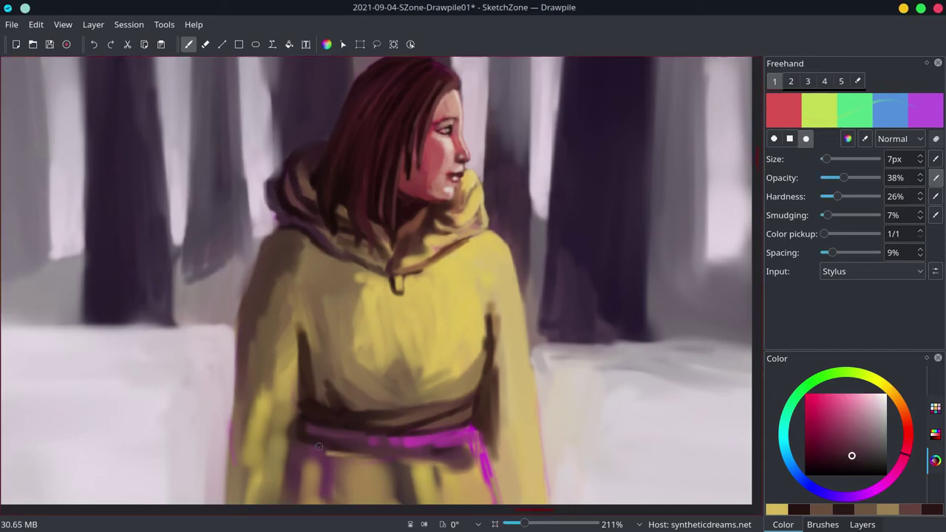
mouse_move(325, 452)
left_mouse_down()
mouse_move(464, 447)
mouse_move(487, 491)
left_mouse_up()
scroll(488, 444, "down", 2)
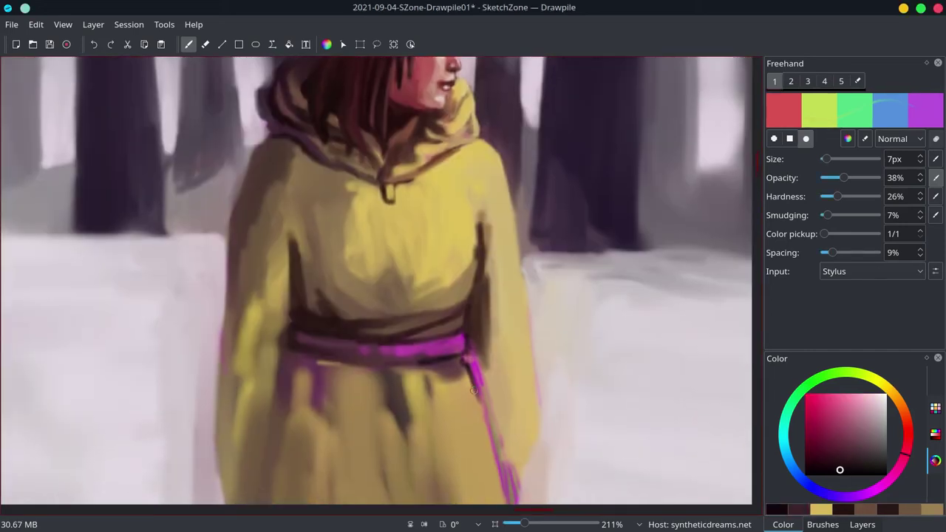
left_click_drag(484, 392, 498, 444)
scroll(491, 414, "down", 2)
Highlight both shoulders in light yellow with an 11px brush.
left_click(291, 278, "ctrl")
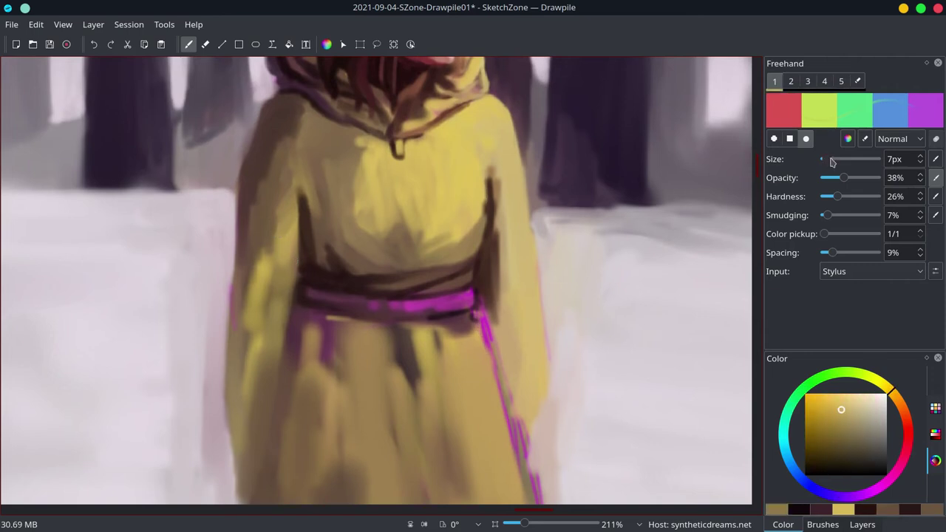
key("bracketright")
left_click(837, 402)
left_click_drag(275, 189, 266, 274)
left_click_drag(285, 159, 266, 255)
left_click_drag(488, 119, 502, 152)
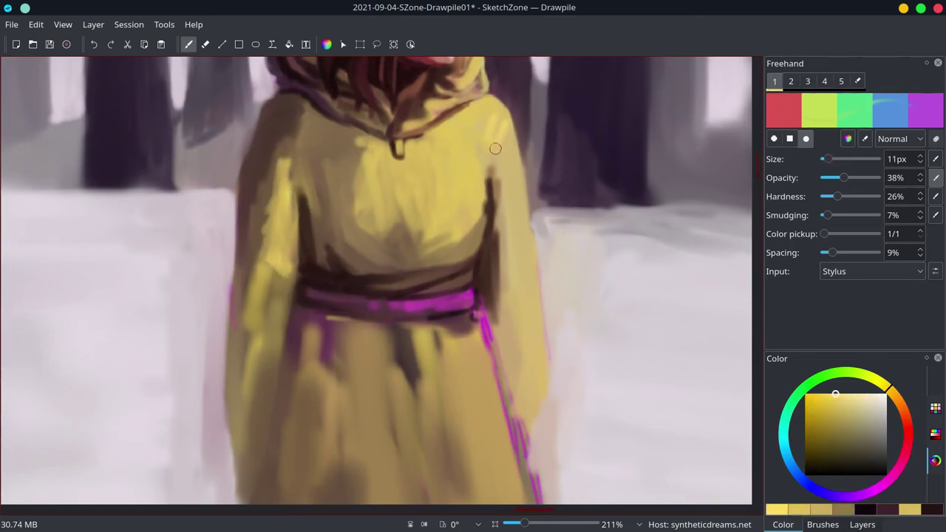
left_click_drag(470, 103, 510, 178)
Shade the coat's right side with muted orange and dark reddish brown.
left_click_drag(510, 129, 521, 215)
left_click(347, 187, "ctrl")
mouse_move(499, 177)
left_mouse_down()
mouse_move(503, 280)
mouse_move(532, 363)
left_mouse_up()
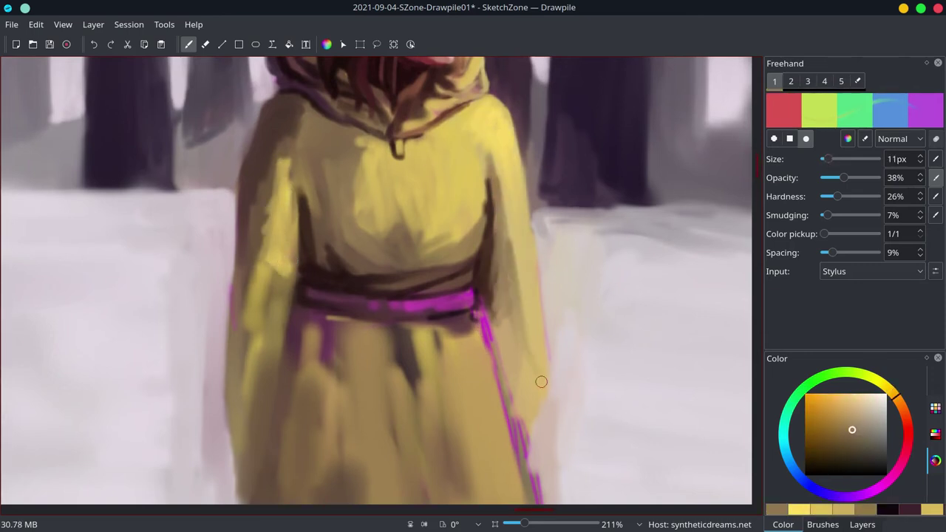
left_click_drag(488, 318, 499, 377)
left_click(532, 340, "ctrl")
left_click_drag(480, 295, 495, 392)
Touch up the lower coat and the area around the sash with new colours.
left_click(473, 325, "ctrl")
left_click_drag(480, 317, 491, 388)
left_click_drag(451, 314, 469, 329)
left_click(403, 355, "ctrl")
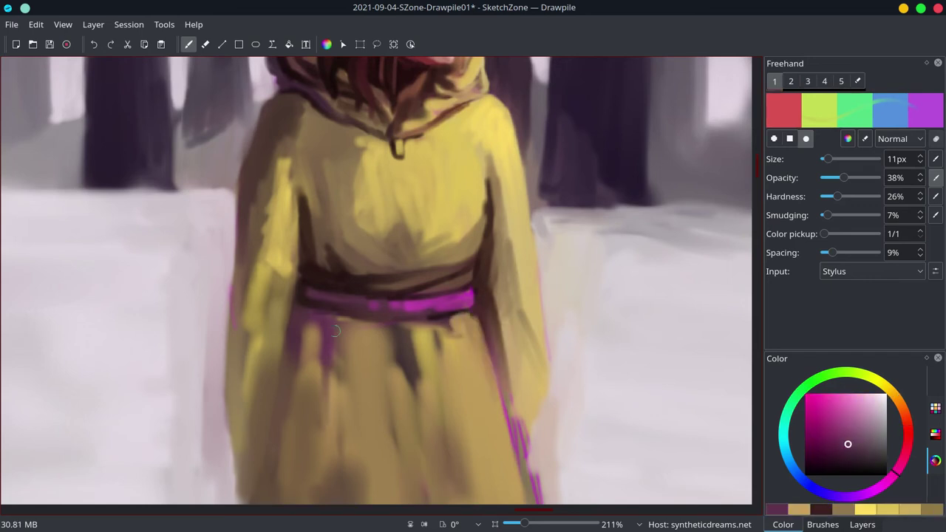
left_click_drag(333, 325, 329, 443)
left_click(362, 400, "ctrl")
key("ctrl+minus")
Zoom out to 20%, save the painting (30.89 MB), and show the Layers list instead of the colour wheel.
key("ctrl+s")
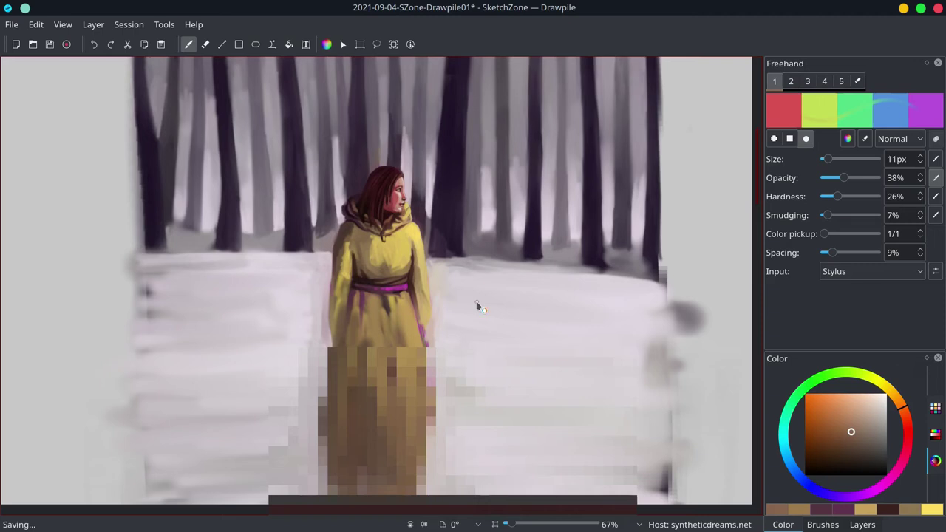
key("ctrl+minus")
key("ctrl+minus")
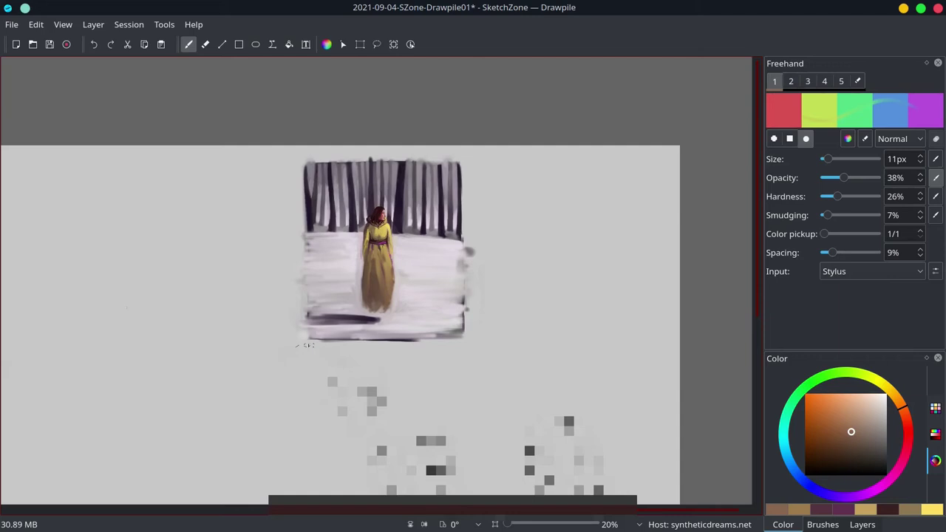
left_click(50, 44)
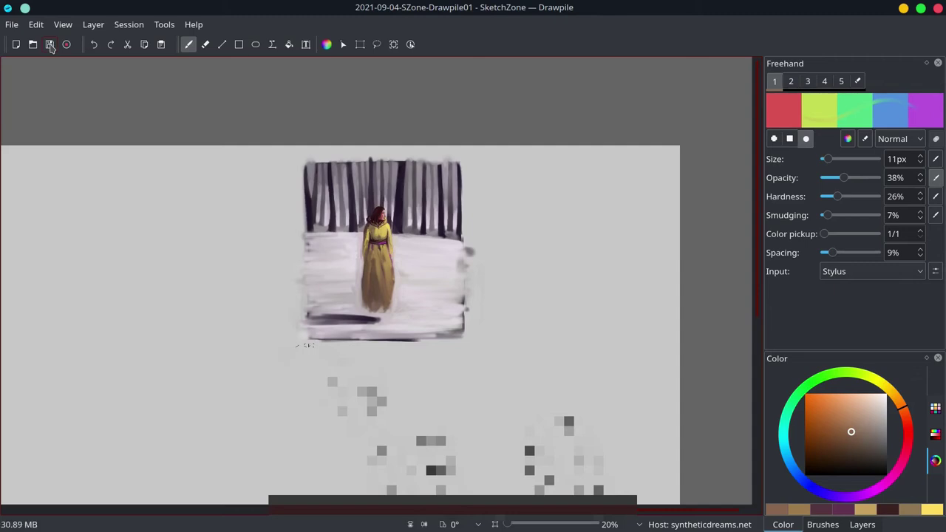
left_click(862, 525)
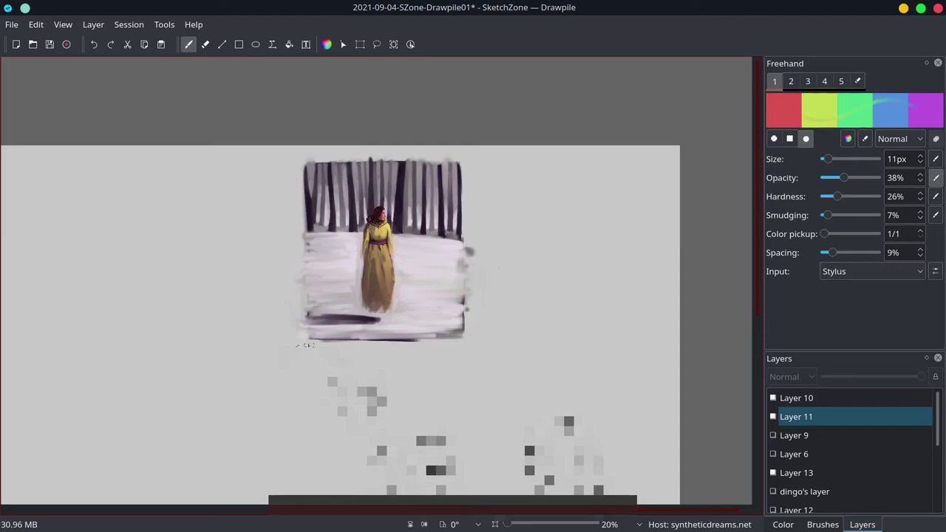
Darken the snow line at the tree bases and beside the figure with a larger brush.
scroll(306, 345, "up", 5)
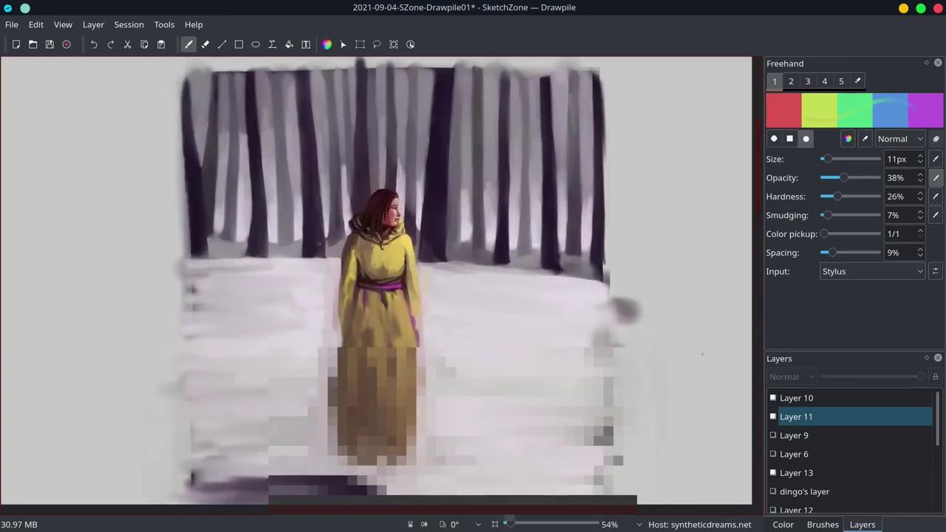
key("bracketright")
key("bracketright")
key("bracketright")
key("bracketright")
key("bracketright")
left_click_drag(280, 258, 346, 260)
mouse_move(211, 252)
left_mouse_down()
mouse_move(252, 251)
mouse_move(185, 253)
left_mouse_up()
mouse_move(437, 250)
left_mouse_down()
mouse_move(422, 265)
mouse_move(456, 264)
left_mouse_up()
mouse_move(547, 271)
left_mouse_down()
mouse_move(471, 272)
mouse_move(590, 268)
mouse_move(580, 254)
mouse_move(476, 283)
left_mouse_up()
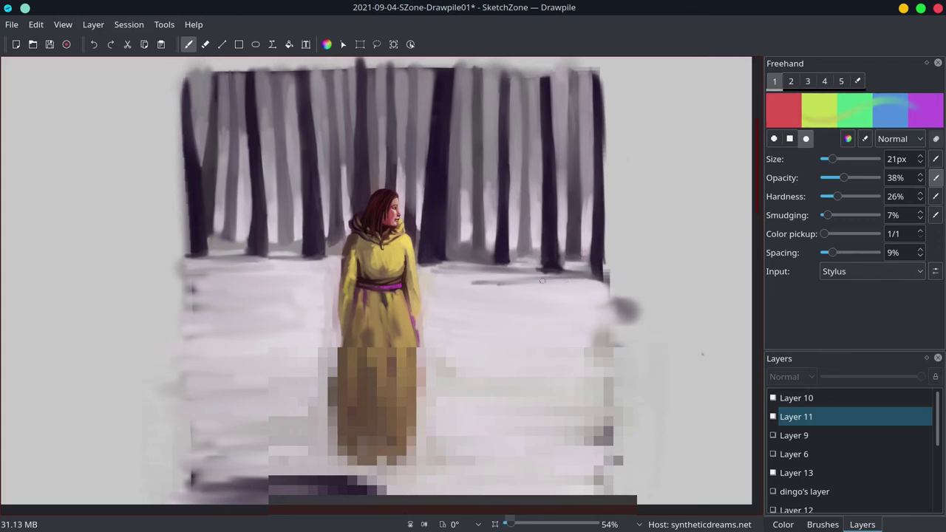
Add dark strokes along the snow line right of the figure with a bigger brush, then soften them.
key("]")
left_click_drag(606, 279, 429, 285)
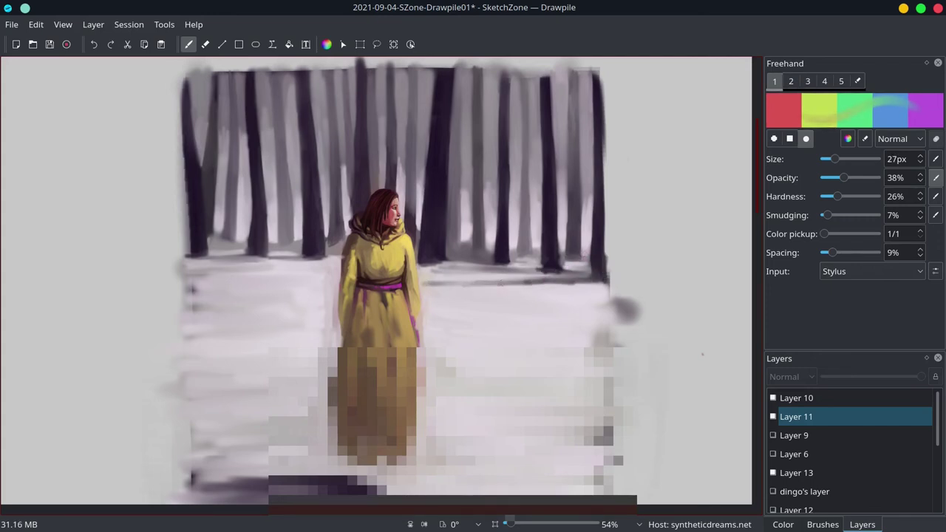
left_click_drag(556, 282, 422, 282)
left_click_drag(591, 274, 428, 266)
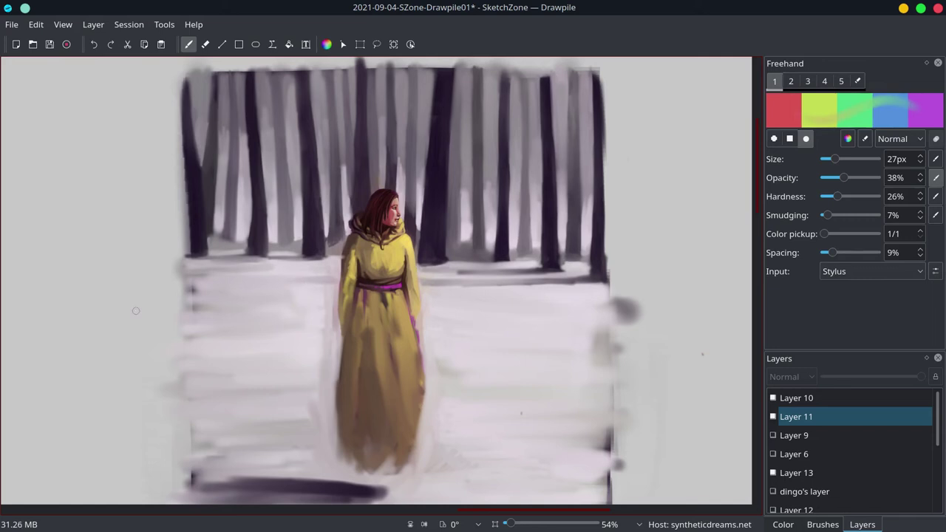
Save the painting and mirror the canvas view horizontally.
key("ctrl+s")
left_click(63, 24)
left_click(101, 153)
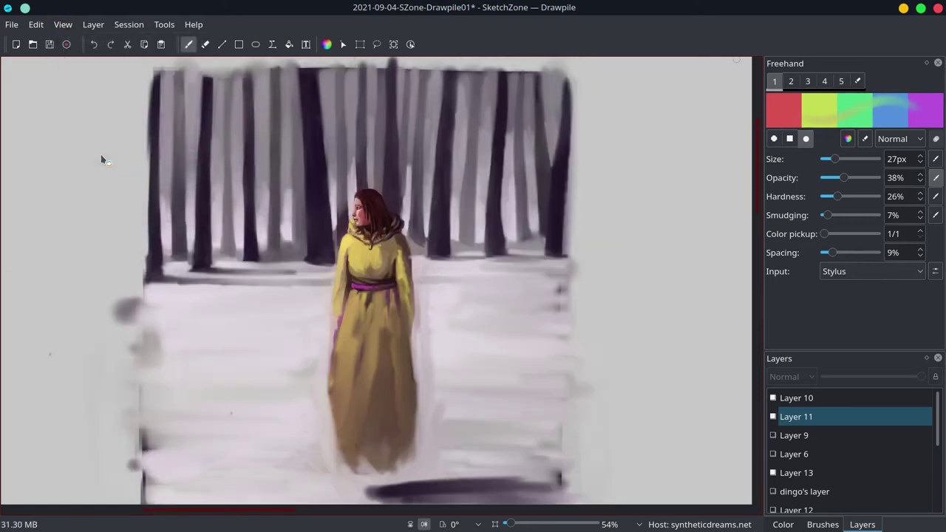
With a smaller brush, paint shadow and light strokes along the robe's edges and belt.
scroll(376, 281, "up", 3)
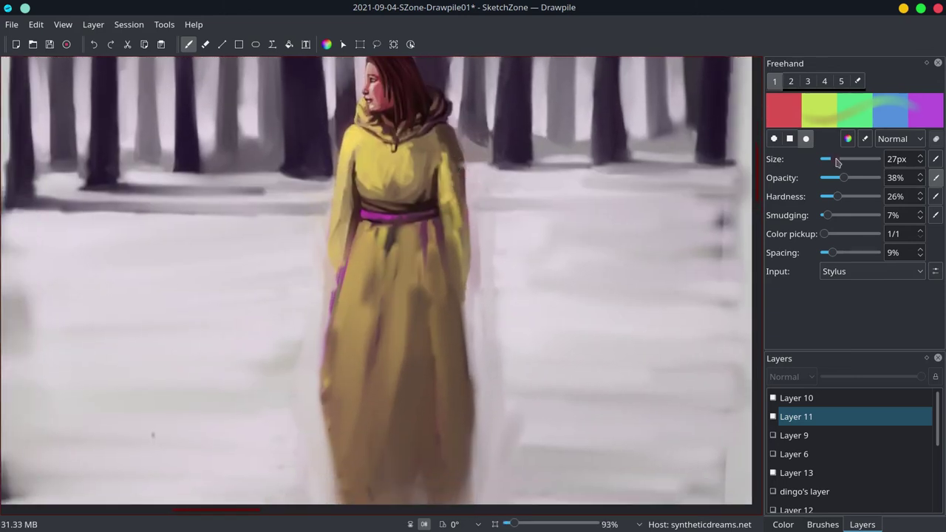
left_click_drag(835, 159, 831, 159)
mouse_move(464, 181)
left_mouse_down()
mouse_move(465, 245)
mouse_move(448, 281)
mouse_move(464, 297)
left_mouse_up()
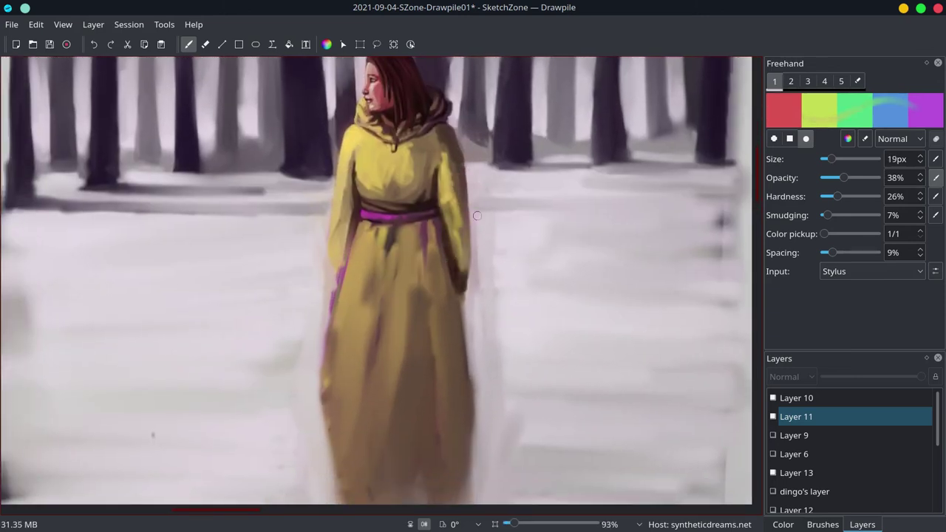
mouse_move(327, 299)
left_mouse_down()
mouse_move(321, 238)
mouse_move(330, 337)
left_mouse_up()
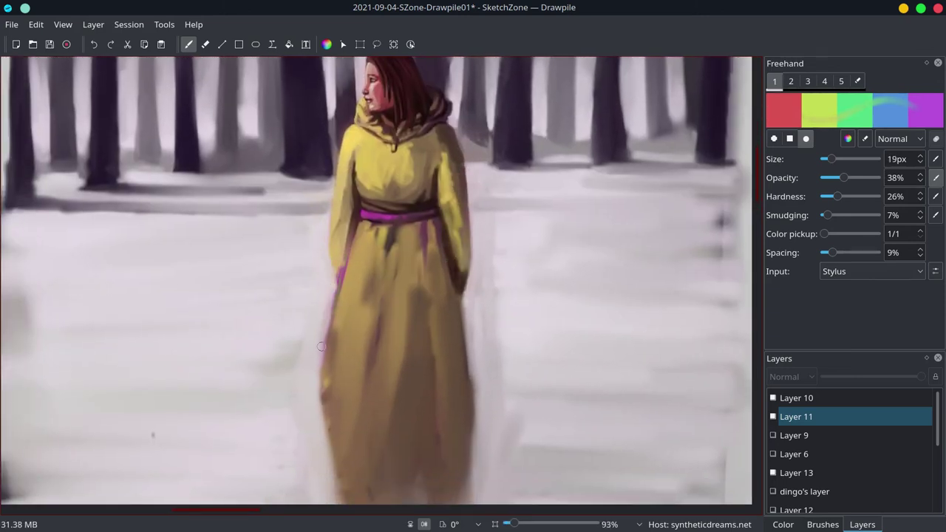
left_click_drag(325, 281, 322, 369)
left_click_drag(330, 303, 328, 352)
mouse_move(341, 281)
left_mouse_down()
mouse_move(349, 221)
mouse_move(341, 251)
left_mouse_up()
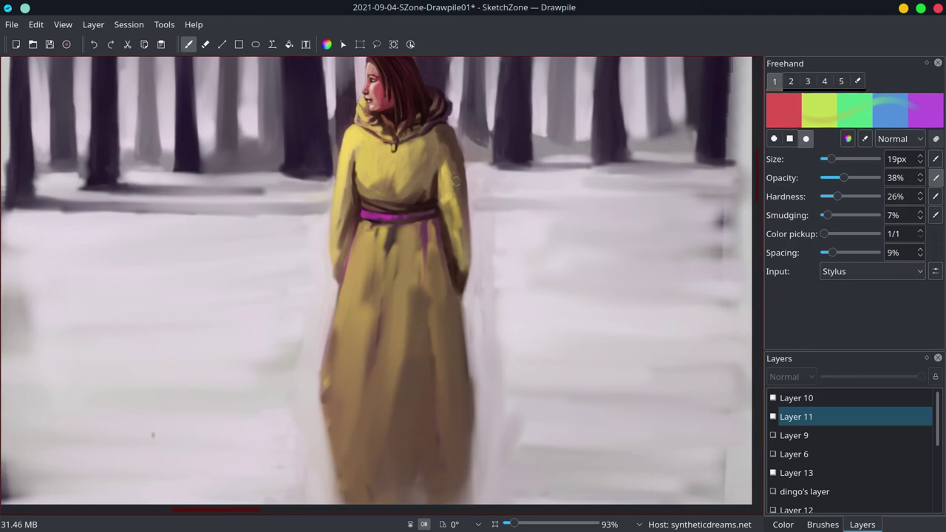
left_click_drag(456, 180, 459, 219)
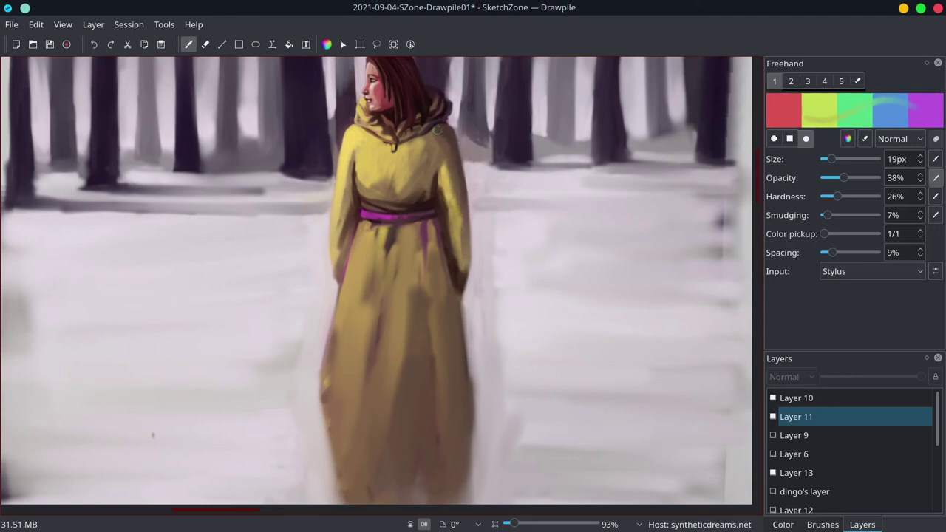
Pick a dark red on the colour wheel and shrink the brush for detail.
left_click(783, 524)
left_click(845, 468)
key("bracketleft")
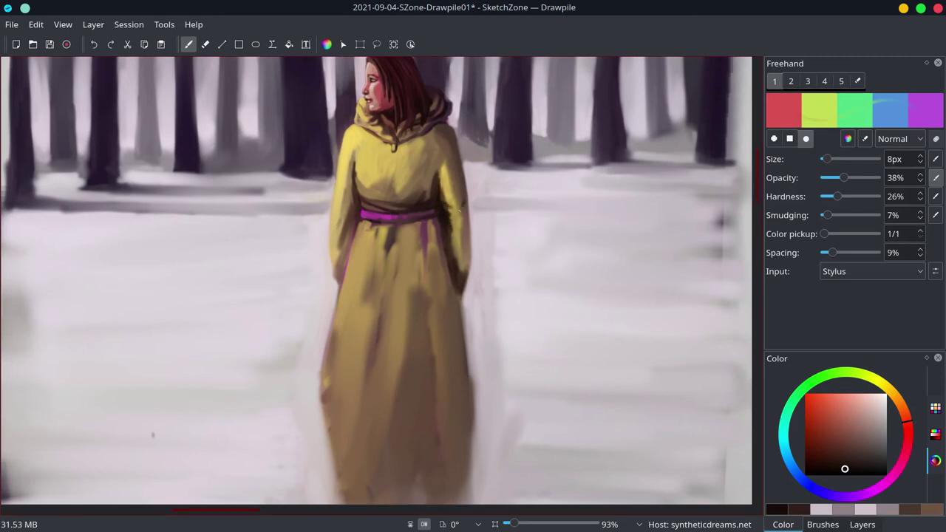
Highlight the robe's left edge down to the hem in bright yellow.
left_click(460, 212, "ctrl")
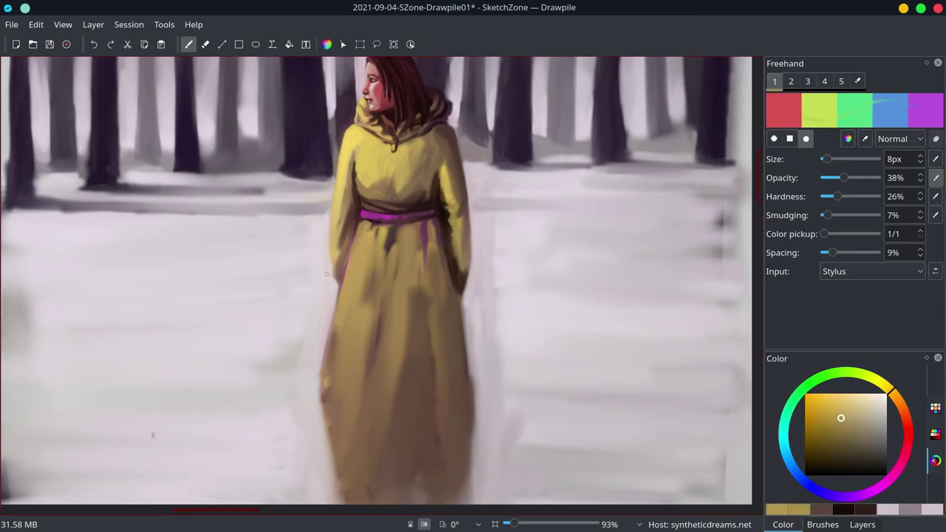
left_click(355, 158, "ctrl")
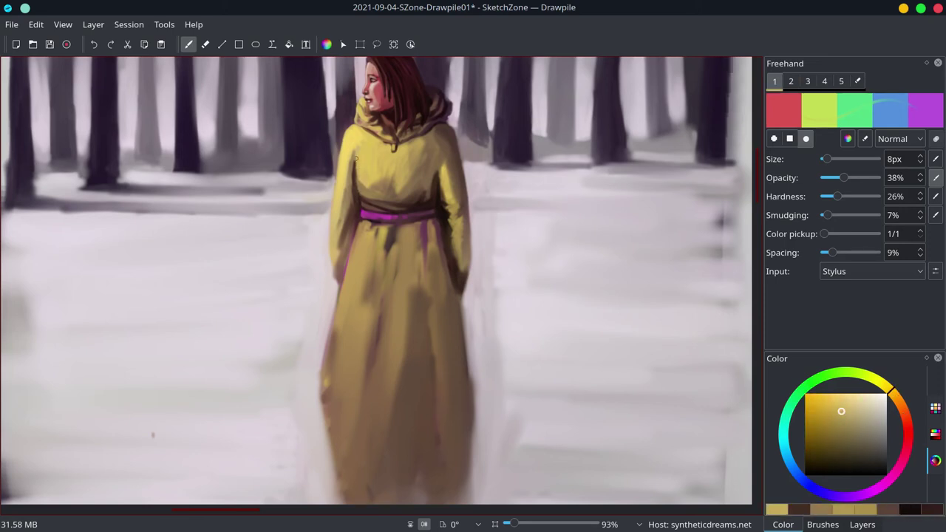
left_click(350, 196, "ctrl")
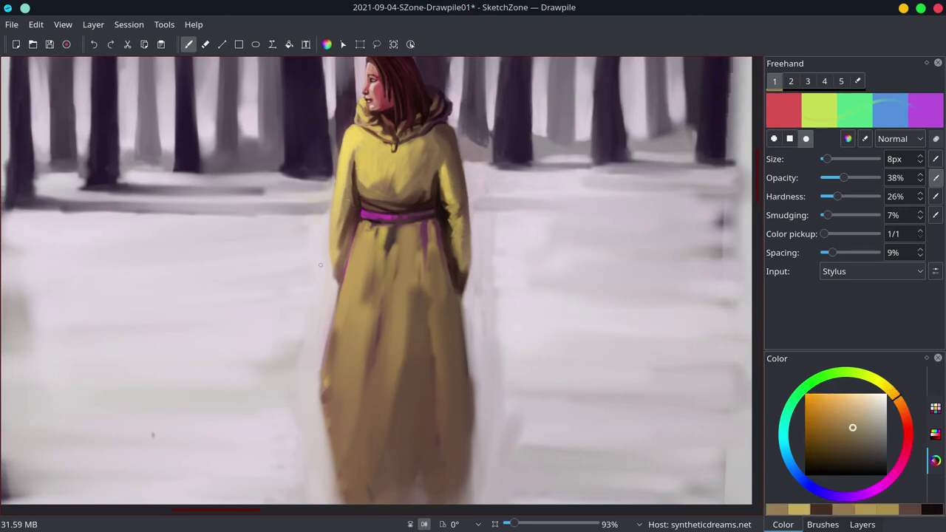
left_click(382, 221, "ctrl")
mouse_move(373, 225)
left_mouse_down()
mouse_move(346, 300)
mouse_move(359, 266)
mouse_move(325, 443)
mouse_move(376, 281)
mouse_move(352, 333)
left_mouse_up()
left_click_drag(362, 340, 344, 419)
mouse_move(352, 366)
left_mouse_down()
mouse_move(340, 463)
mouse_move(362, 471)
left_mouse_up()
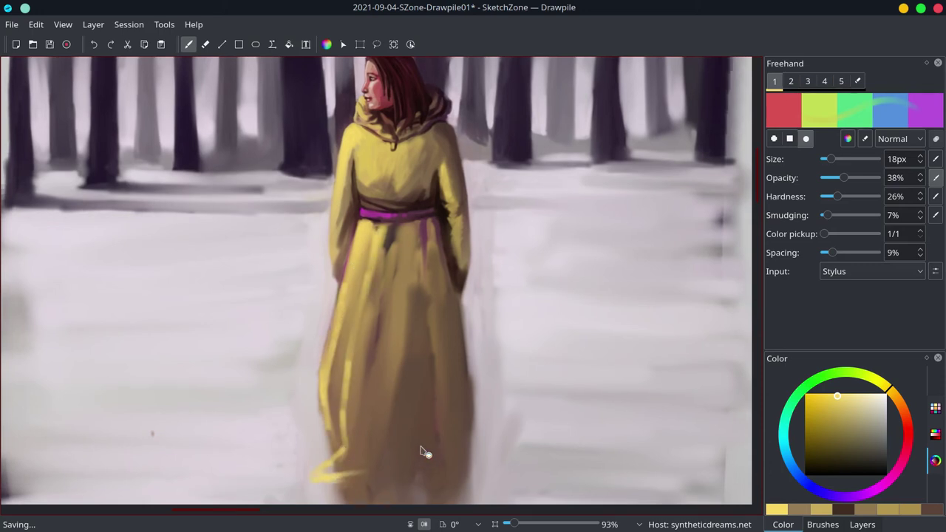
Shade the hem and right fold in dark brown, adding a cast shadow at the hem.
scroll(425, 453, "down", 1)
mouse_move(341, 411)
left_mouse_down()
mouse_move(329, 459)
mouse_move(375, 452)
mouse_move(392, 436)
mouse_move(425, 458)
mouse_move(412, 380)
left_mouse_up()
left_click(366, 432, "ctrl")
left_click(390, 429, "ctrl")
left_click_drag(432, 336, 427, 447)
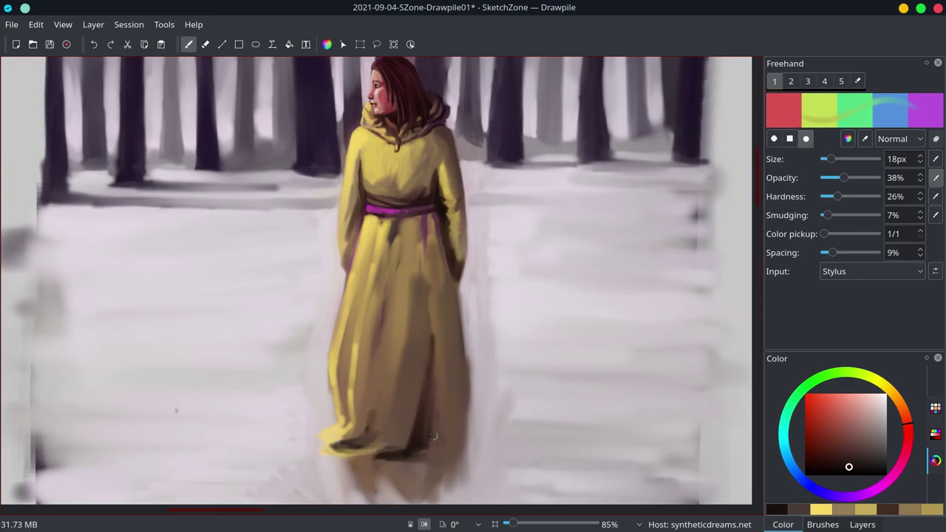
mouse_move(467, 400)
left_mouse_down()
mouse_move(473, 446)
mouse_move(512, 451)
left_mouse_up()
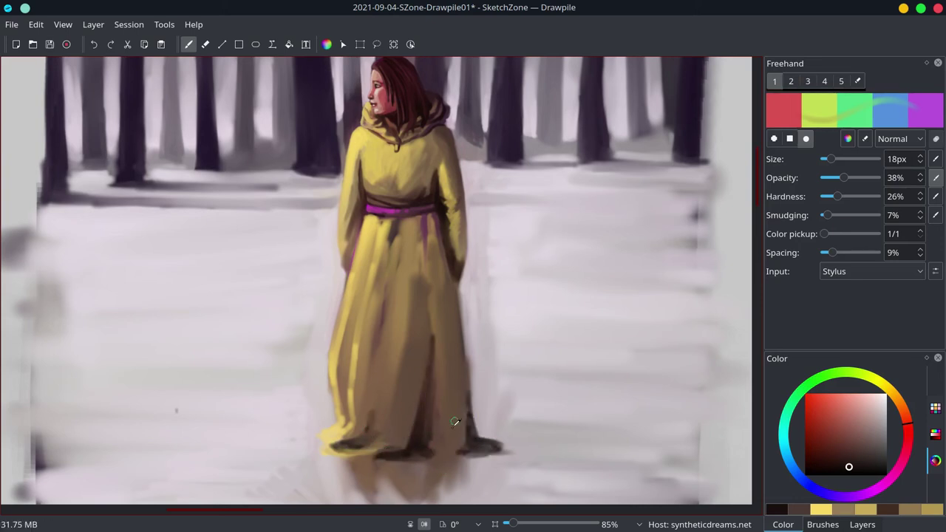
Add yellow highlights along the robe's hem and foot.
left_click(466, 427, "ctrl")
left_click_drag(317, 443, 337, 438)
left_click(360, 140, "ctrl")
mouse_move(441, 455)
left_mouse_down()
mouse_move(476, 452)
mouse_move(455, 457)
left_mouse_up()
left_click_drag(438, 411, 443, 448)
left_click_drag(331, 446, 382, 437)
mouse_move(368, 440)
left_mouse_down()
mouse_move(387, 358)
mouse_move(429, 312)
mouse_move(423, 246)
left_mouse_up()
Shade the robe near the belt and down its left side in dark red.
left_click(435, 347, "ctrl")
left_click(396, 222, "ctrl")
left_click_drag(399, 282, 378, 218)
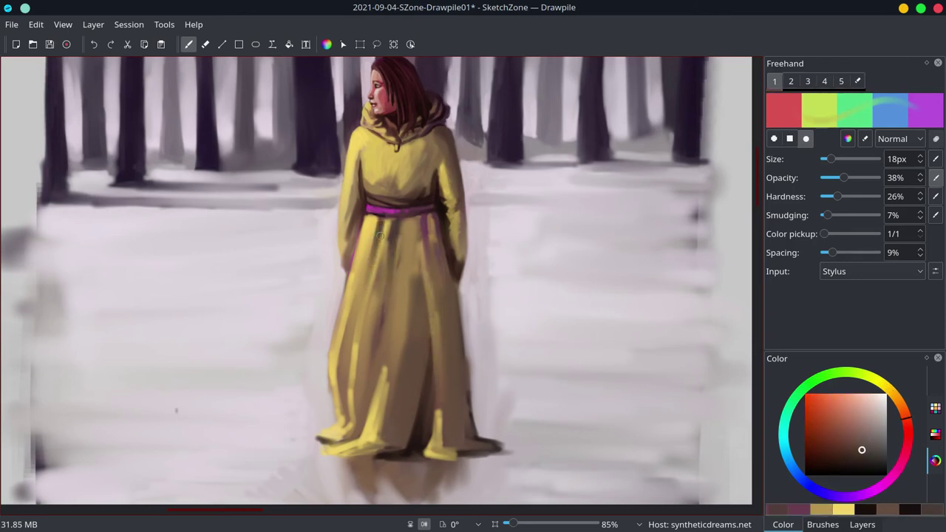
left_click_drag(349, 389, 354, 333)
left_click(347, 384, "ctrl")
left_click_drag(346, 421, 350, 370)
left_click_drag(366, 443, 376, 381)
left_click_drag(342, 445, 370, 403)
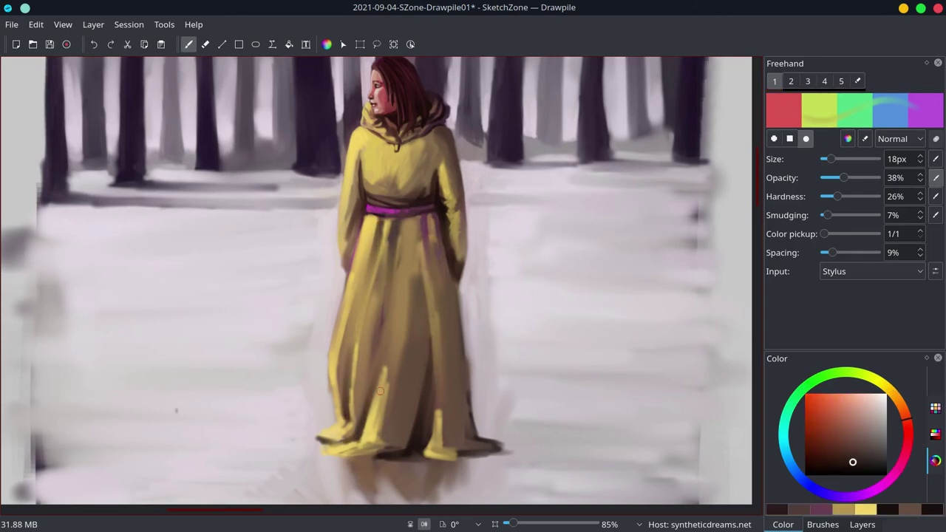
Shade the robe's right side below the belt and down to the hem.
mouse_move(415, 222)
left_mouse_down()
mouse_move(429, 352)
mouse_move(433, 290)
mouse_move(444, 281)
left_mouse_up()
left_click_drag(448, 265, 452, 300)
mouse_move(458, 437)
left_mouse_down()
mouse_move(452, 355)
mouse_move(437, 392)
mouse_move(460, 367)
mouse_move(467, 392)
mouse_move(471, 352)
left_mouse_up()
left_click(444, 399, "ctrl")
left_click(470, 384, "ctrl")
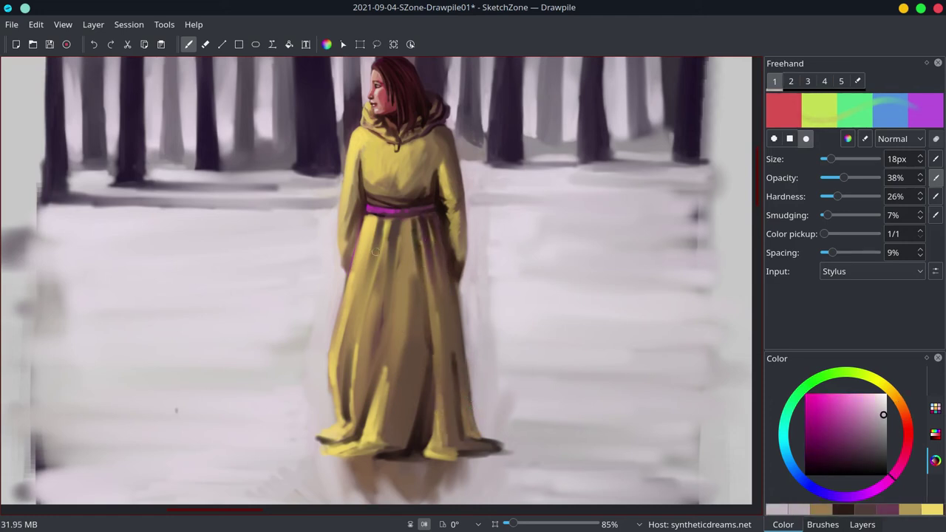
Lighten the robe's left side in yellow and paint light folds below the belt.
left_click(355, 282, "ctrl")
left_click(336, 311, "ctrl")
left_click_drag(334, 309, 333, 402)
left_click_drag(353, 379, 352, 410)
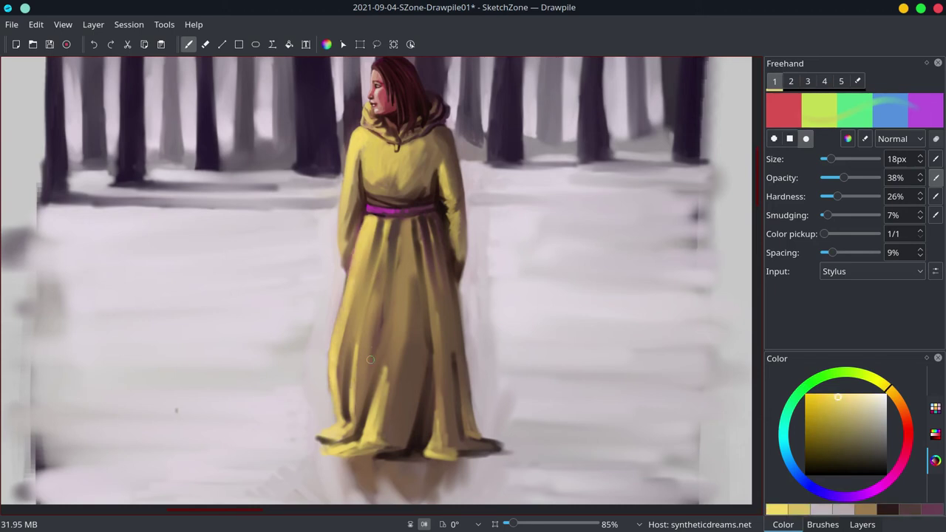
key("bracketleft")
key("bracketleft")
key("bracketleft")
mouse_move(382, 228)
left_mouse_down()
mouse_move(382, 289)
mouse_move(400, 273)
left_mouse_up()
left_click_drag(402, 220, 399, 288)
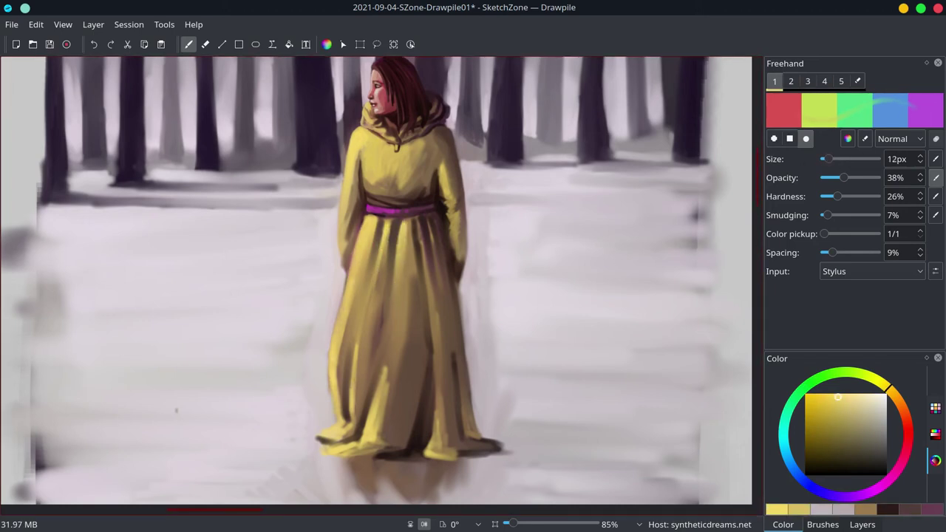
left_click_drag(398, 247, 394, 306)
Paint thin dark reddish-brown lines in the right fold and save the painting.
left_click(414, 252, "ctrl")
left_click(418, 248, "ctrl")
left_click(422, 244, "ctrl")
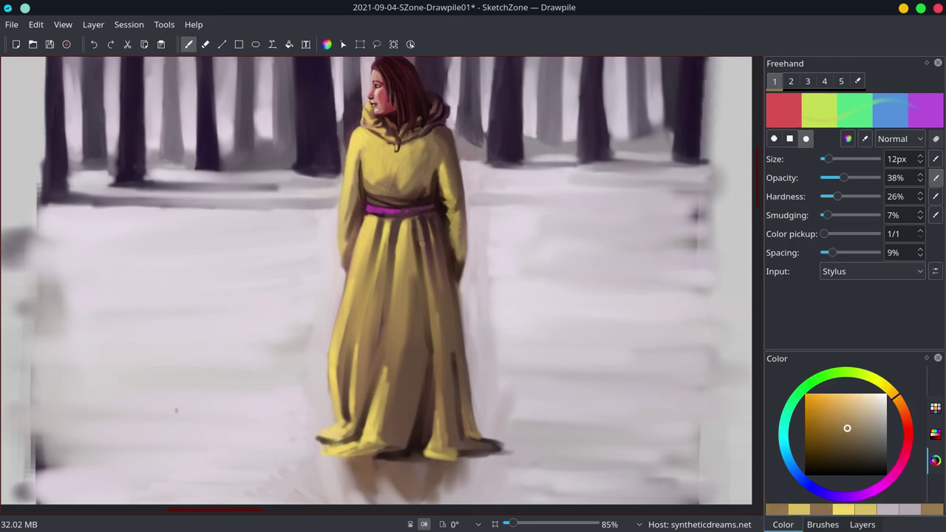
left_click(428, 248, "ctrl")
left_click(436, 393, "ctrl")
key("bracketright")
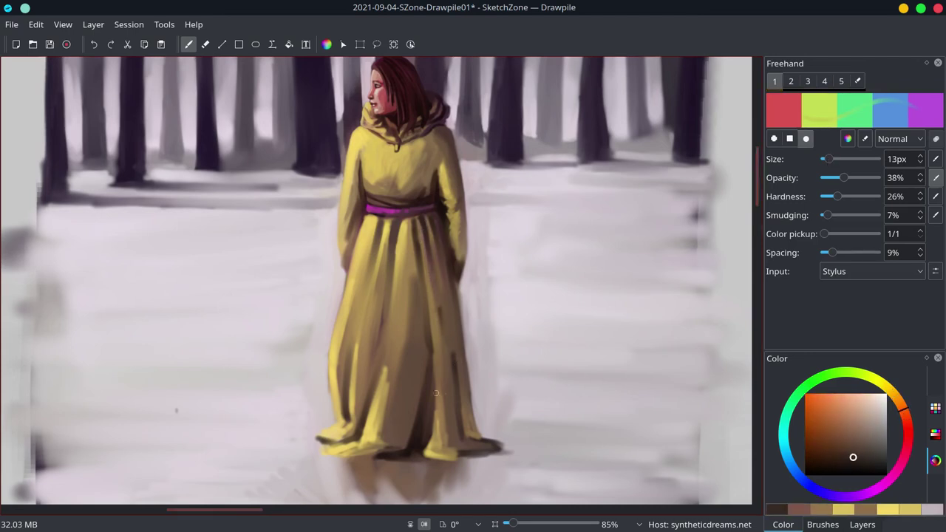
left_click_drag(442, 322, 444, 373)
left_click(447, 414, "ctrl")
left_click_drag(453, 418, 454, 451)
left_click_drag(444, 338, 446, 397)
left_click_drag(440, 316, 452, 445)
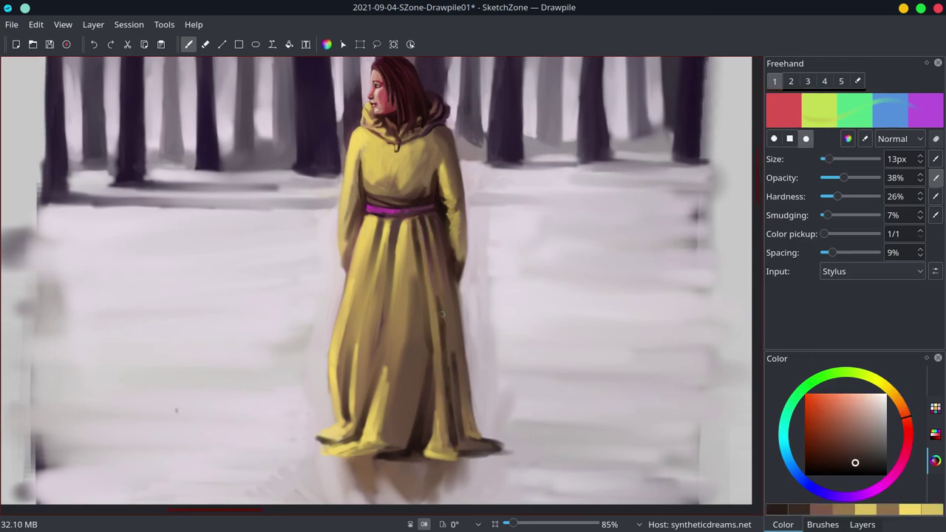
left_click(50, 45)
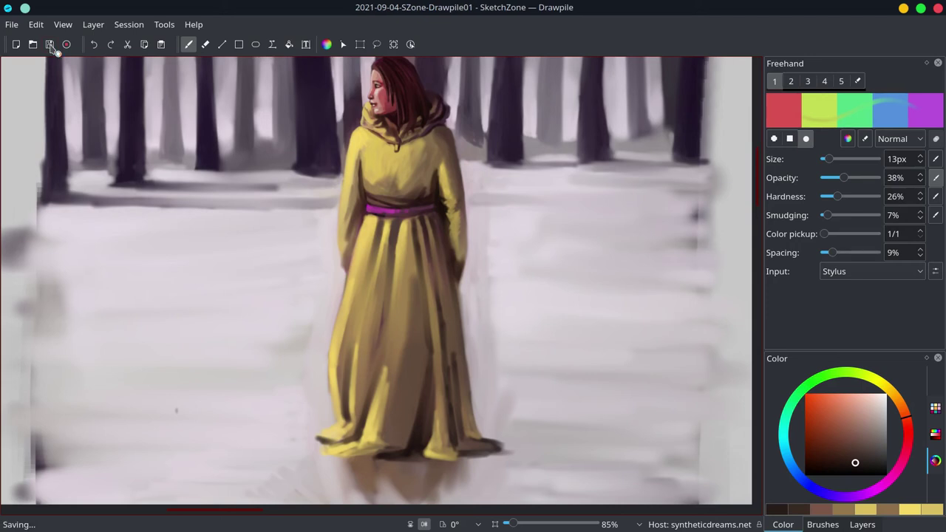
Add faint vertical shading to the dress folds and below the belt, shrinking the brush slightly.
scroll(506, 368, "down", 2)
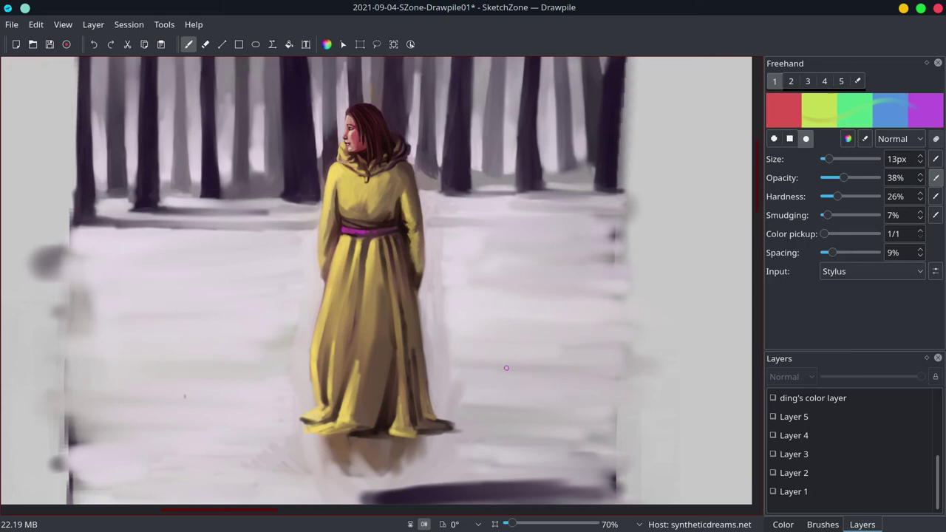
scroll(507, 367, "up", 3)
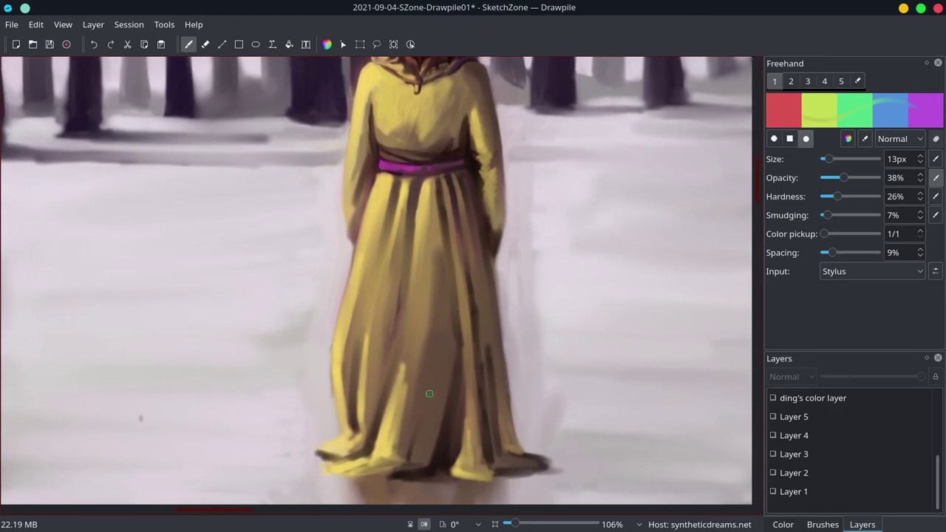
mouse_move(392, 407)
left_mouse_down()
mouse_move(407, 292)
mouse_move(403, 366)
left_mouse_up()
mouse_move(436, 252)
left_mouse_down()
mouse_move(429, 414)
mouse_move(434, 372)
left_mouse_up()
left_click_drag(428, 198, 429, 310)
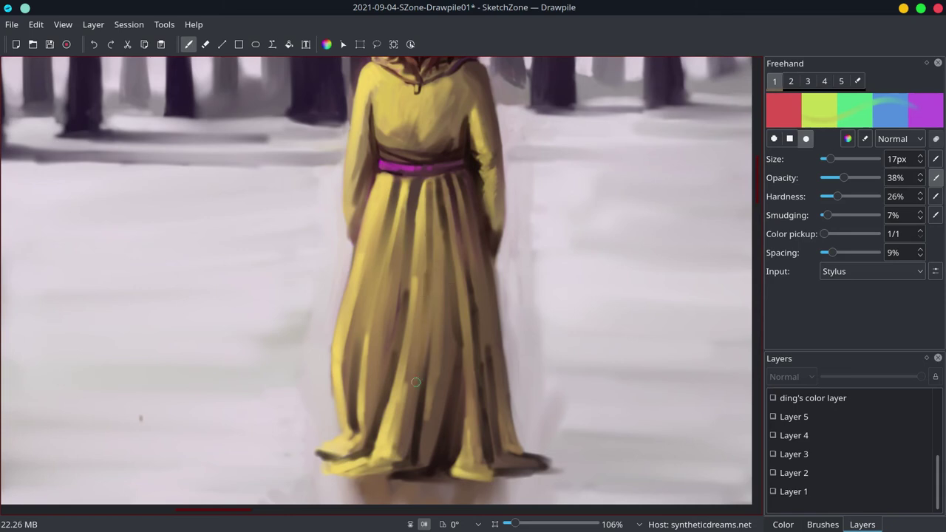
left_click_drag(830, 159, 822, 159)
left_click(829, 159)
left_click_drag(422, 218, 418, 178)
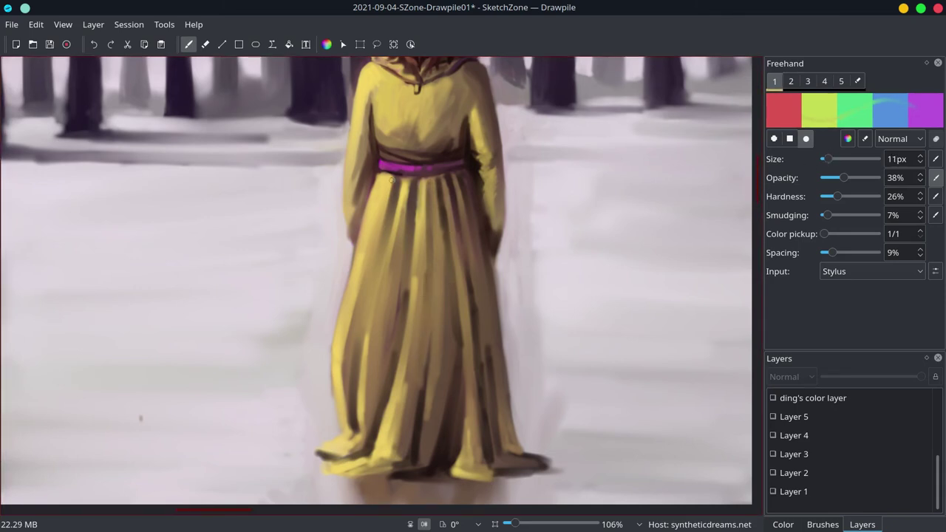
Switch to the Zoom tool, close the tool settings and layers panels, and save.
key("z")
left_click(938, 62)
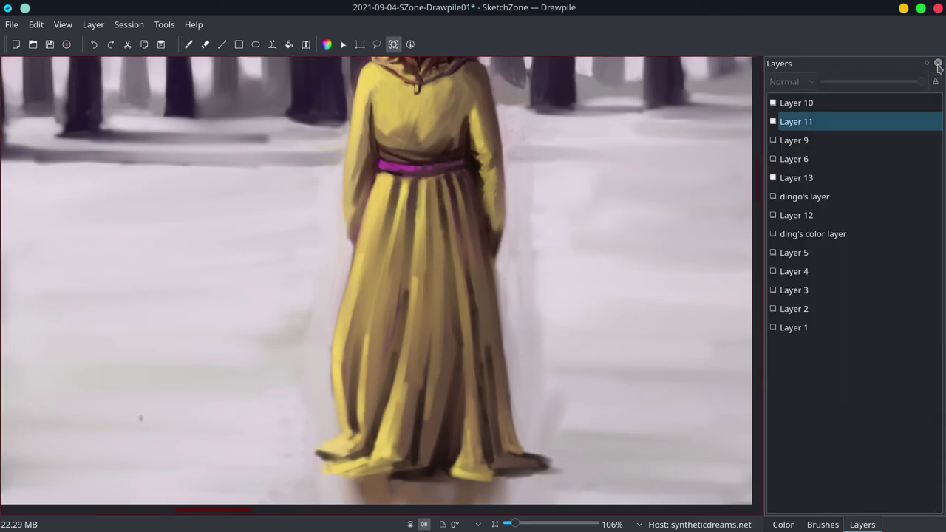
left_click(784, 525)
key("ctrl+s")
Show the Zoom panel, reset the view to 100%, then fit the whole painting in the window.
left_click(63, 25)
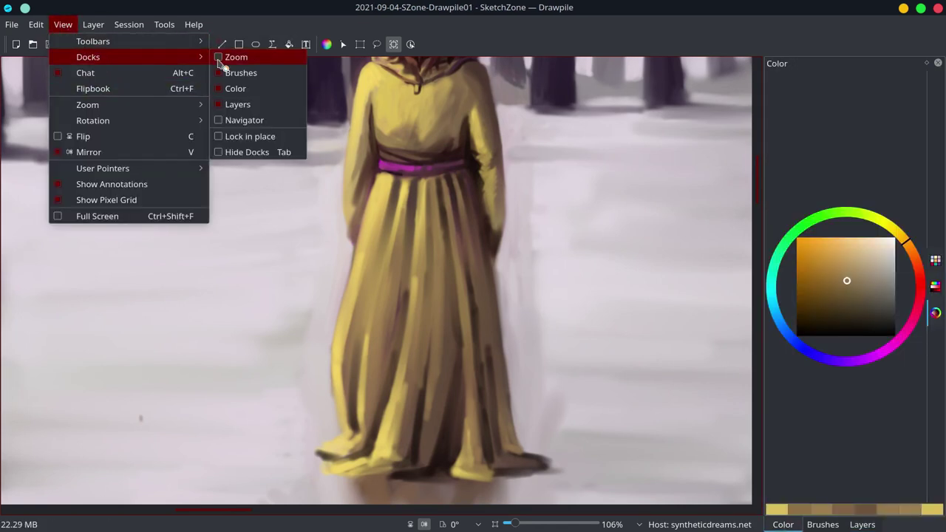
left_click(823, 525)
left_click(784, 525)
left_click(63, 24)
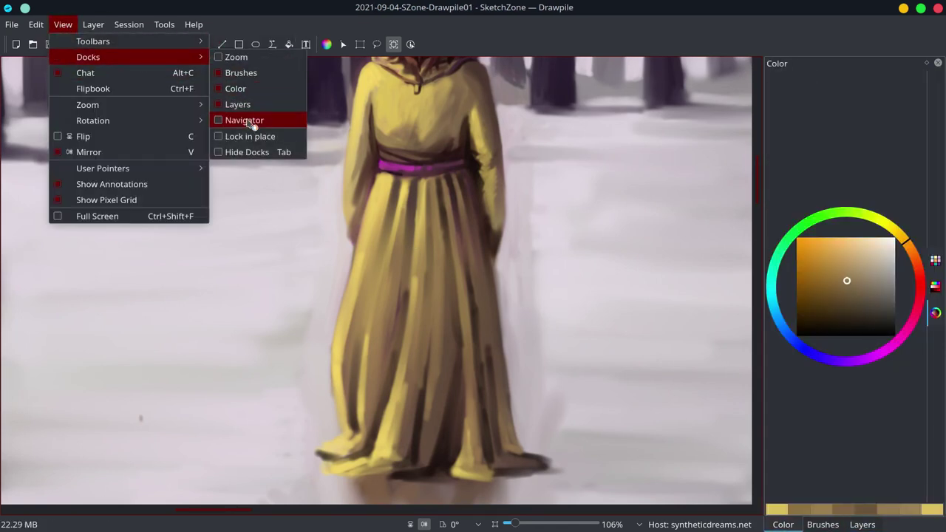
left_click(234, 57)
left_click(855, 85)
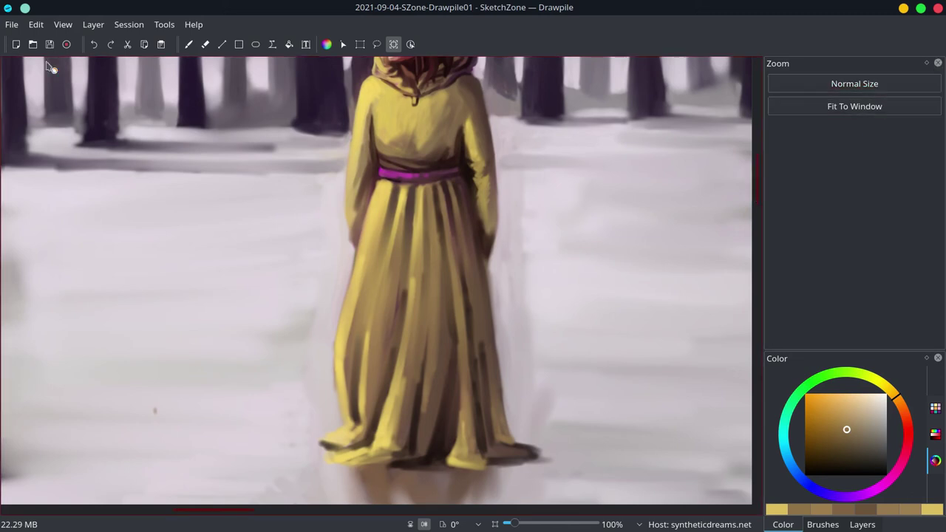
left_click(62, 25)
left_click(284, 117)
key("ctrl+minus")
Hide the Zoom panel and close the colour wheel and layers panels.
left_click(823, 524)
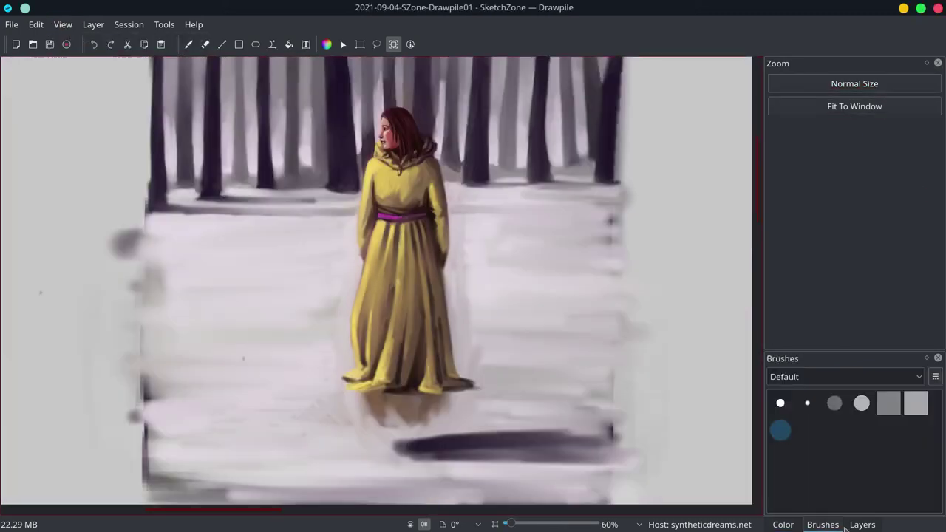
left_click(783, 525)
left_click(62, 24)
mouse_move(88, 56)
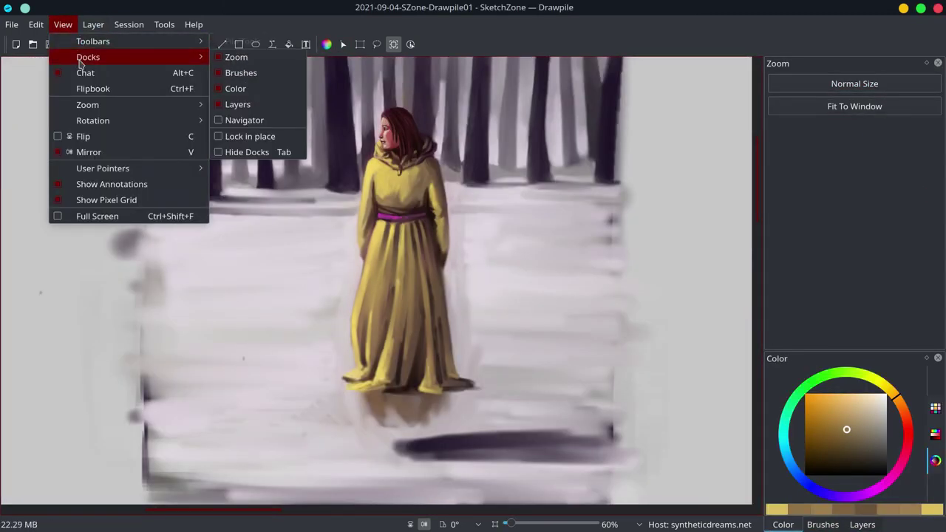
left_click(222, 57)
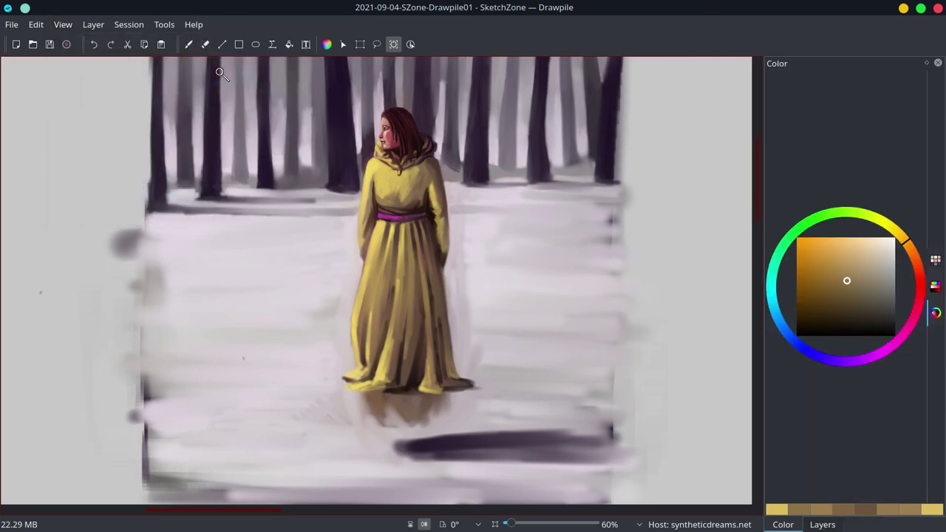
left_click(938, 64)
left_click(938, 65)
Restore the drawing tools toolbar, brush presets, colour wheel and layers panels, then select the Freehand brush.
left_click(63, 24)
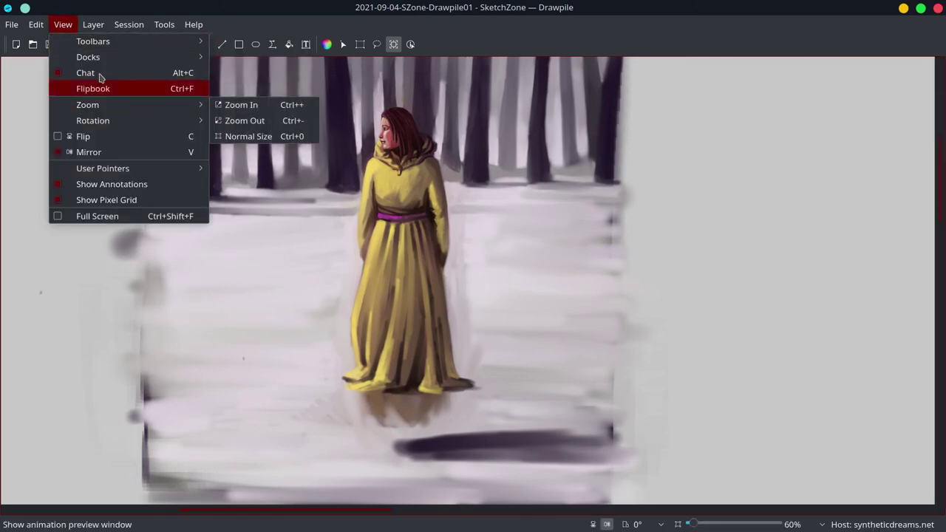
left_click(241, 72)
left_click(238, 72)
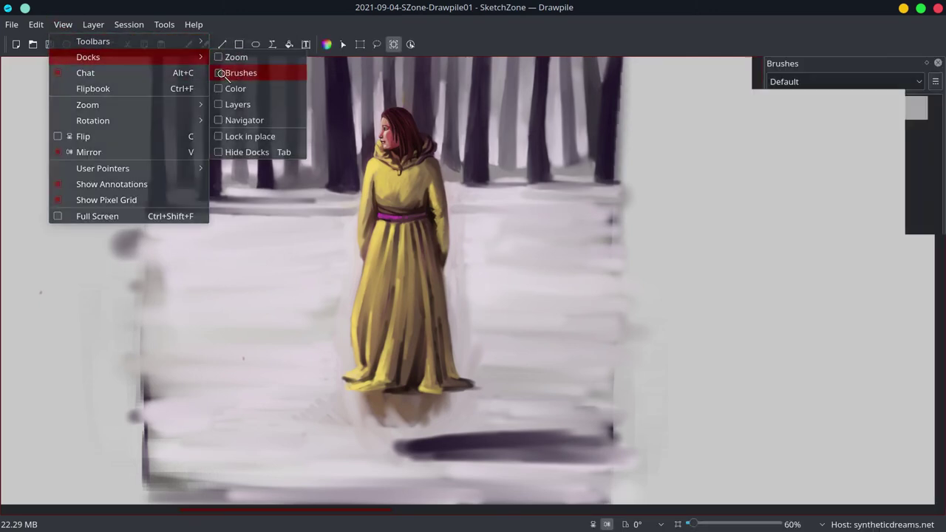
left_click(63, 25)
left_click(235, 88)
left_click(62, 24)
left_click(236, 104)
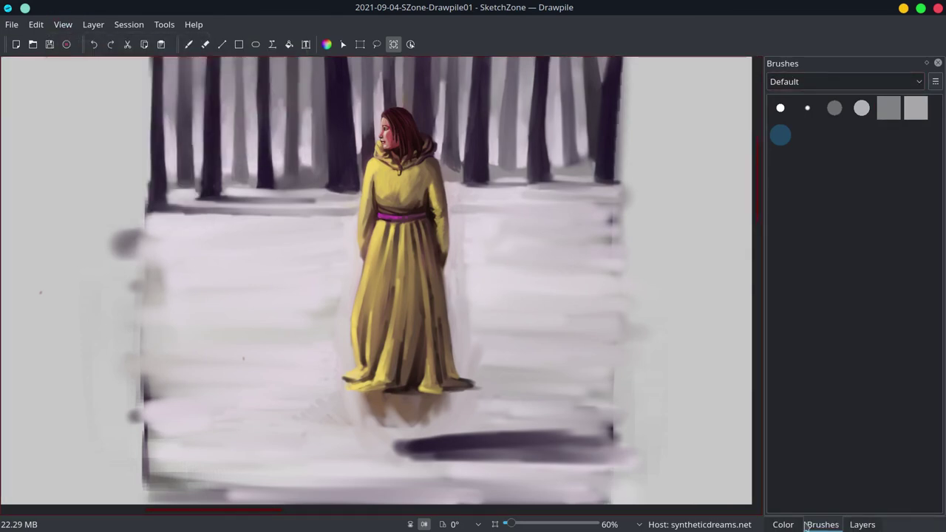
left_click(783, 524)
left_click(164, 24)
left_click(181, 38)
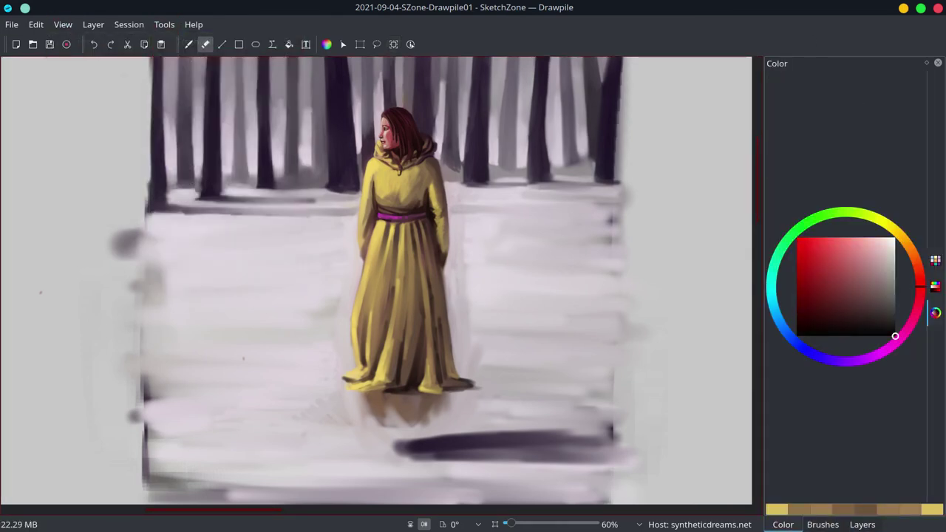
Browse the menu bar and the View dock list.
left_click(93, 25)
left_click(63, 24)
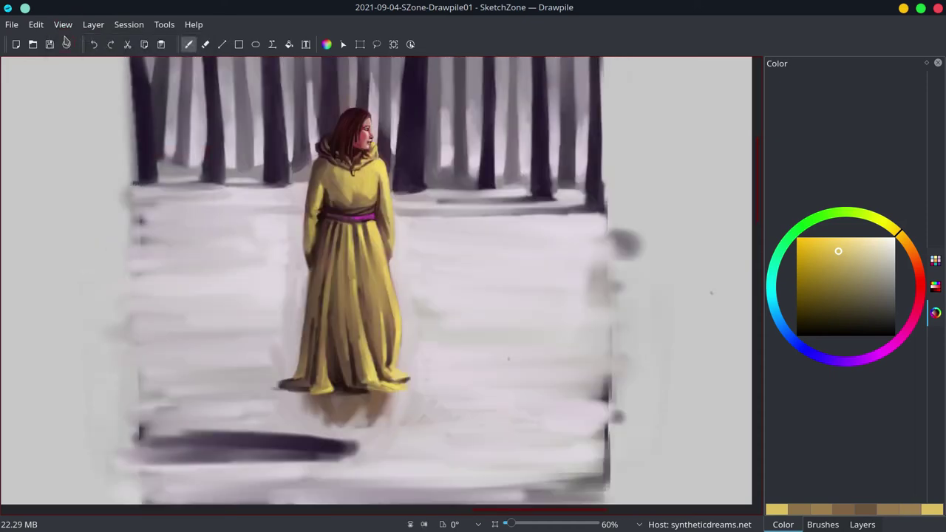
left_click(38, 25)
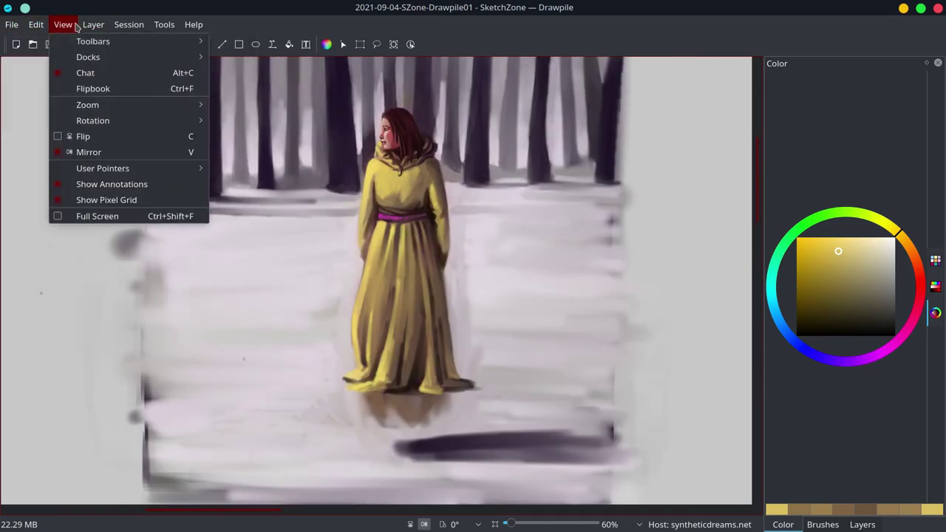
mouse_move(88, 57)
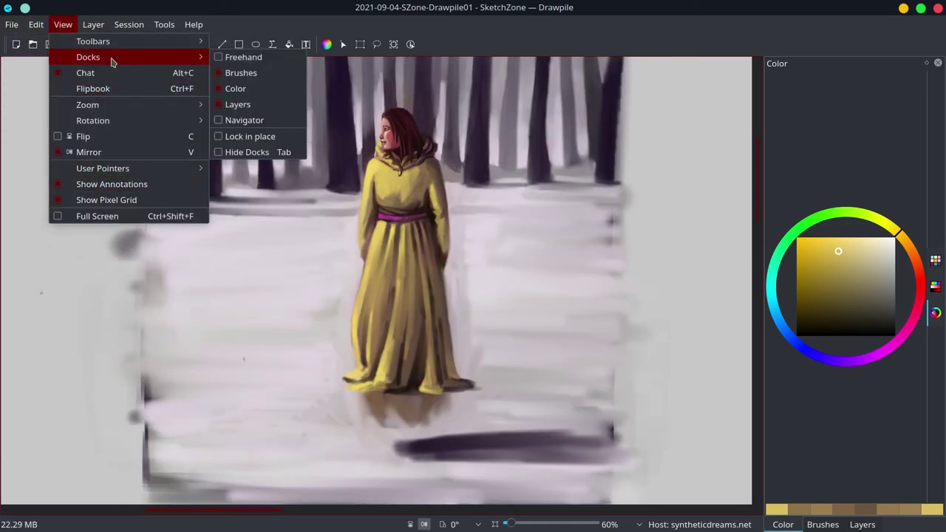
left_click(243, 57)
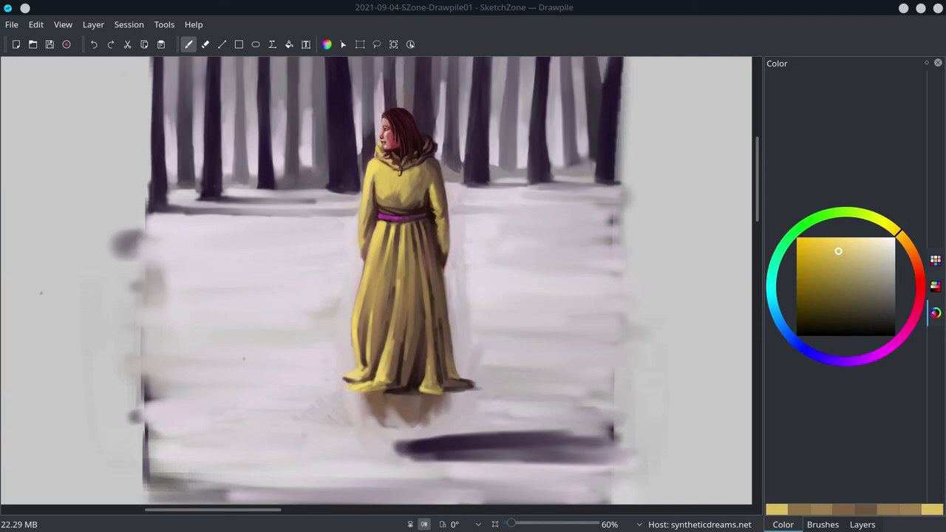
left_click(63, 25)
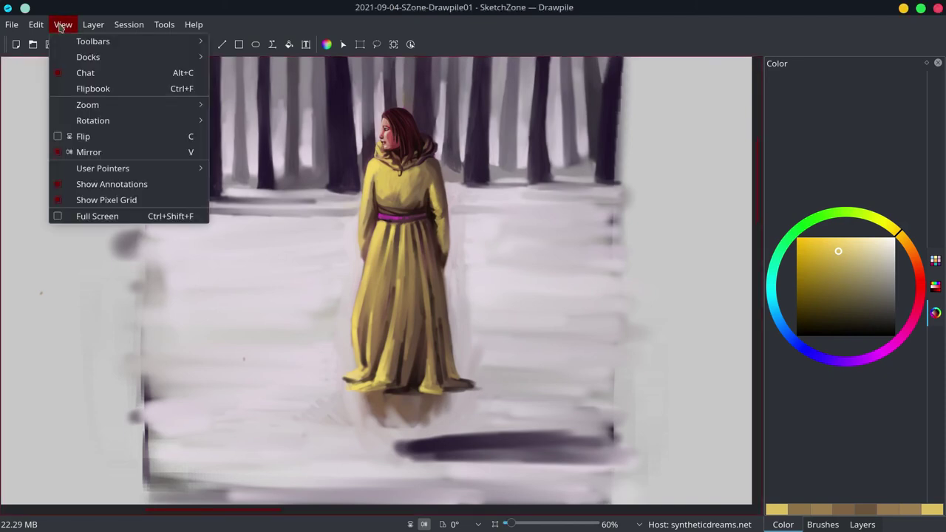
left_click(63, 24)
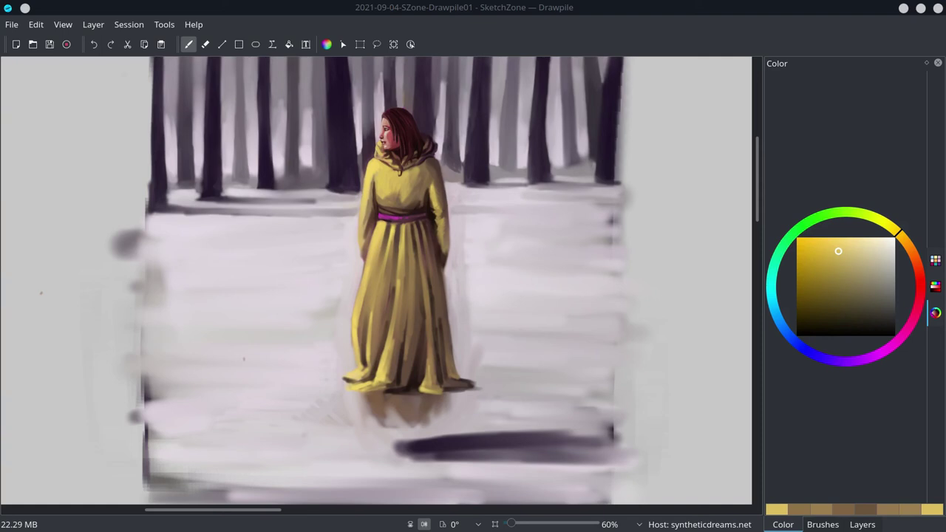
Detach the brush presets panel and float it over the canvas.
left_click(926, 63)
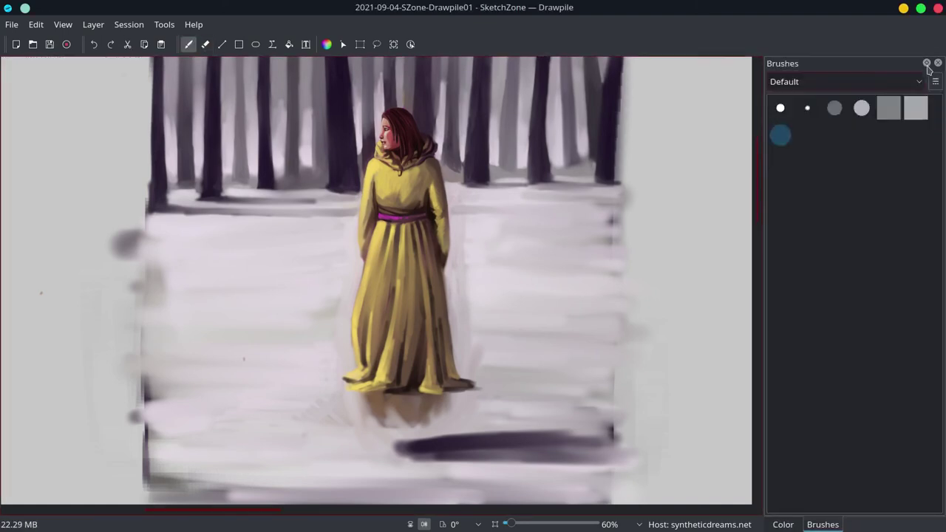
left_click(927, 64)
left_click(63, 25)
key("Escape")
mouse_move(782, 64)
left_mouse_down()
mouse_move(610, 143)
mouse_move(524, 93)
left_mouse_up()
key("Tab")
Show Freehand settings grouped with brush presets, and dock Layers as a tab beside Color.
left_click(63, 25)
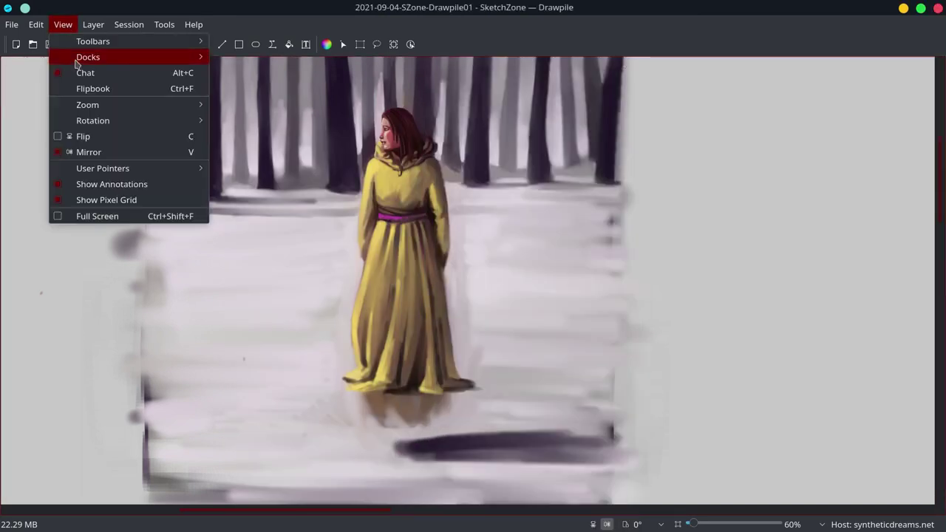
left_click(236, 56)
left_click(63, 24)
left_click(236, 71)
left_click(826, 525)
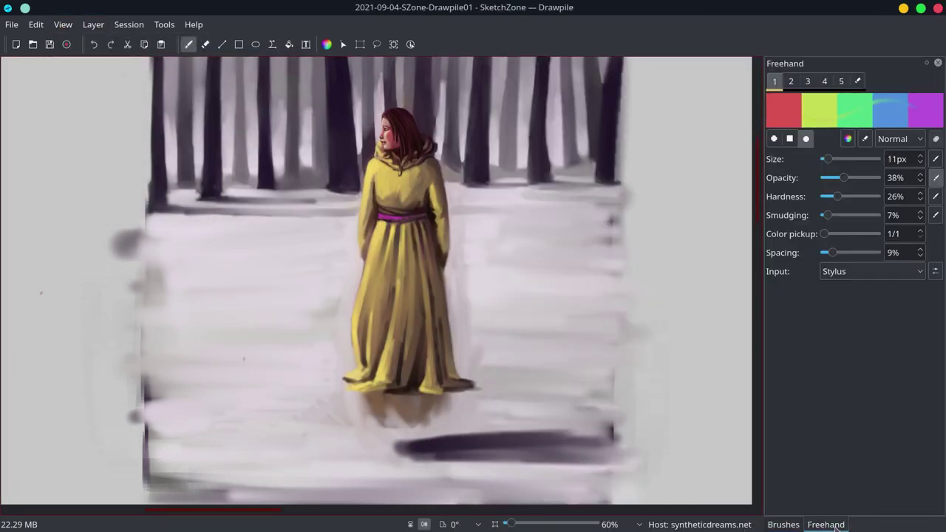
left_click(63, 25)
left_click(236, 86)
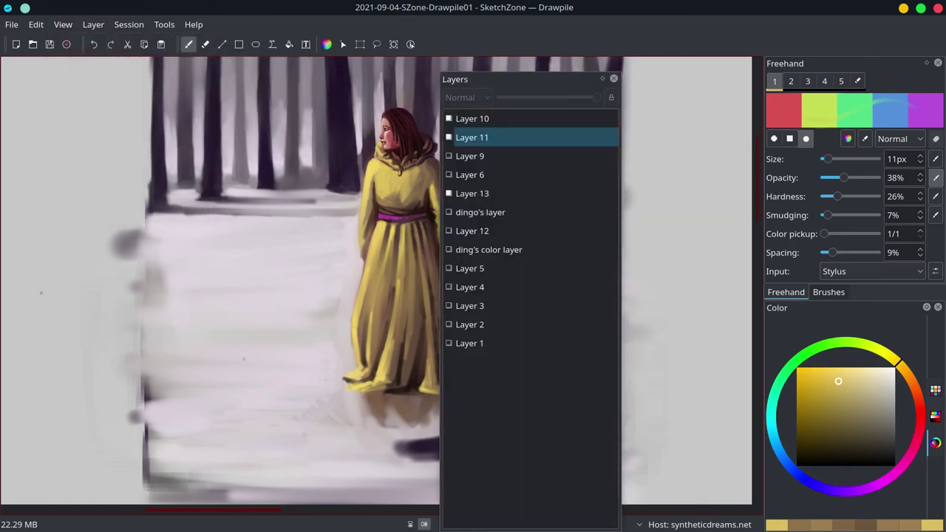
left_click_drag(443, 78, 850, 332)
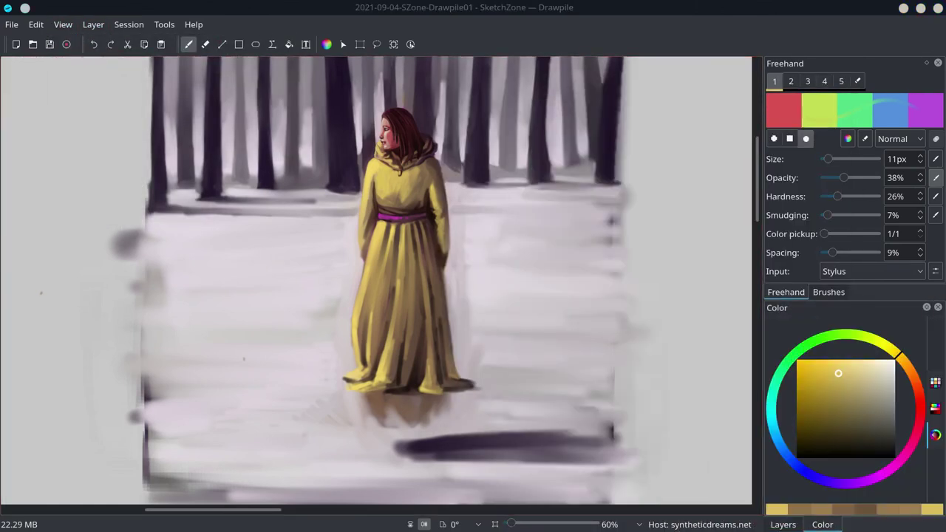
left_click(63, 24)
mouse_move(93, 42)
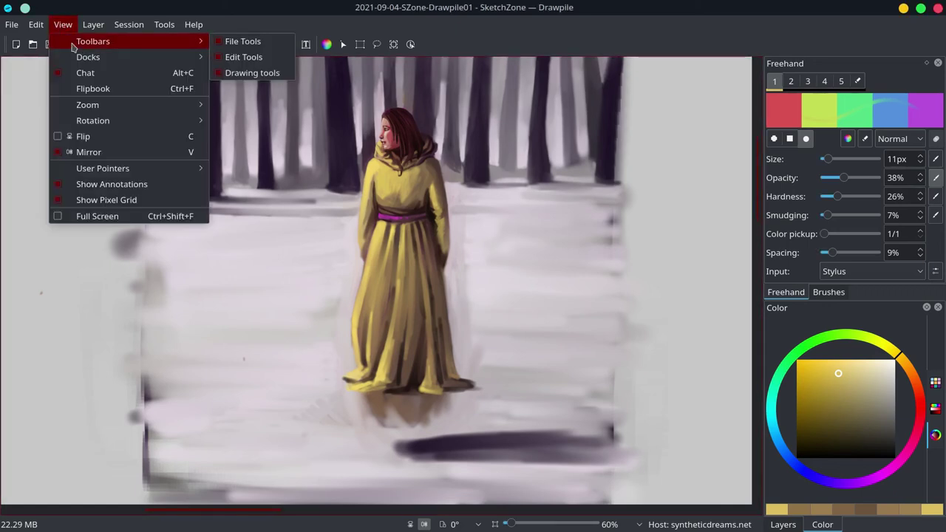
Paint dark red-brown folds along the left side of the yellow dress hem.
left_click(63, 25)
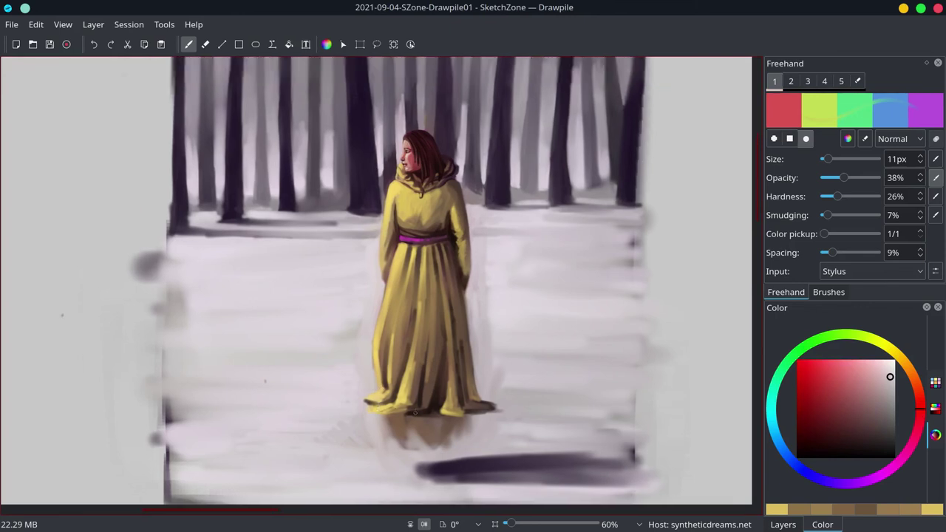
left_click(403, 414, "ctrl")
mouse_move(392, 418)
left_mouse_down()
mouse_move(362, 423)
mouse_move(436, 416)
mouse_move(360, 411)
left_mouse_up()
left_click(433, 406, "ctrl")
left_click(433, 406, "ctrl")
left_click(395, 396, "ctrl")
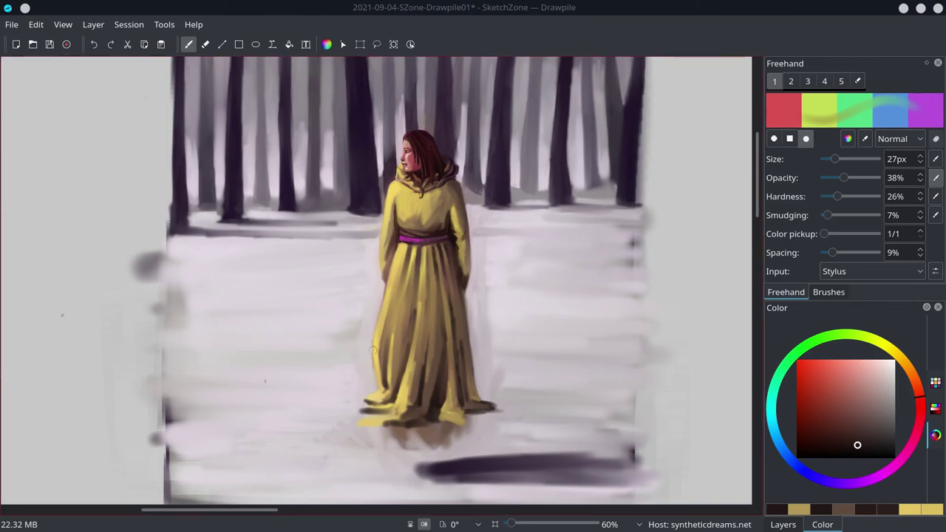
Add small yellow and light pink strokes around the lower-left hem.
left_click(397, 337, "ctrl")
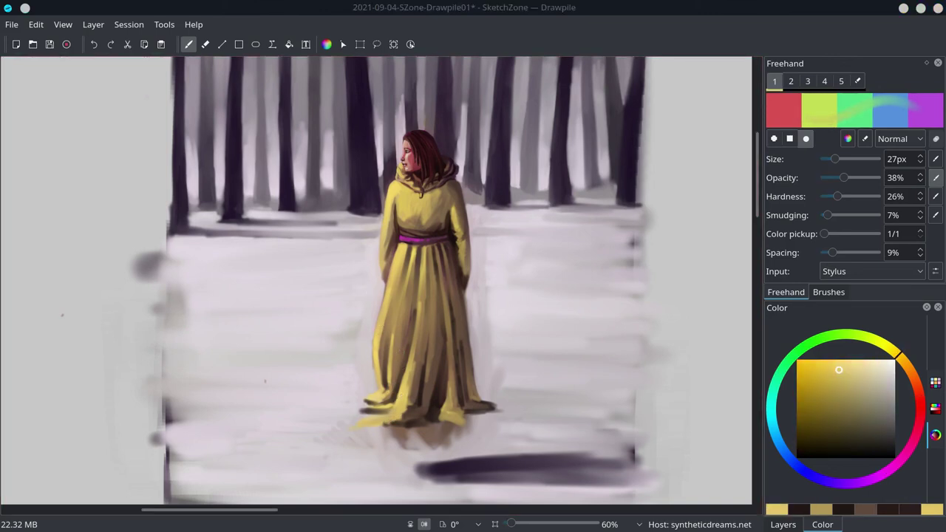
left_click(347, 417, "ctrl")
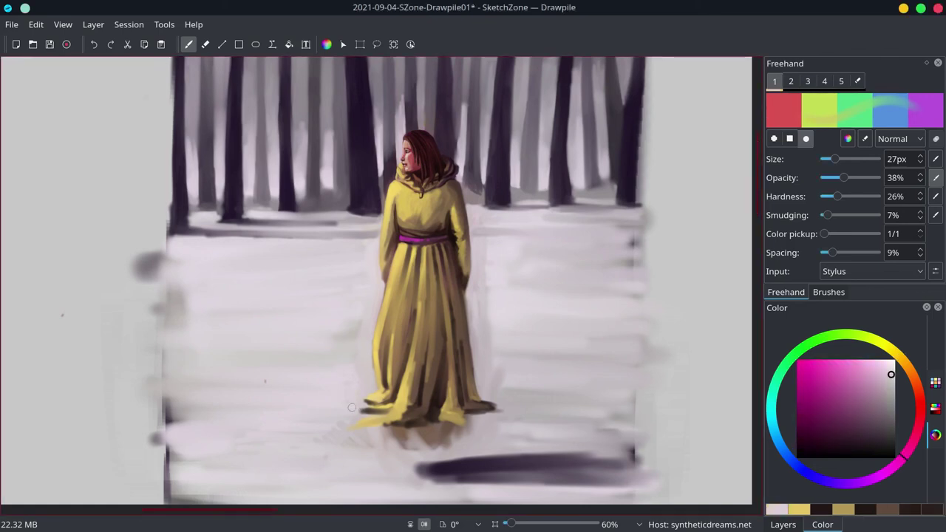
mouse_move(362, 412)
left_mouse_down()
mouse_move(381, 407)
mouse_move(366, 411)
mouse_move(448, 433)
left_mouse_up()
left_click(388, 391, "ctrl")
left_click(421, 425, "ctrl")
left_click(380, 436, "ctrl")
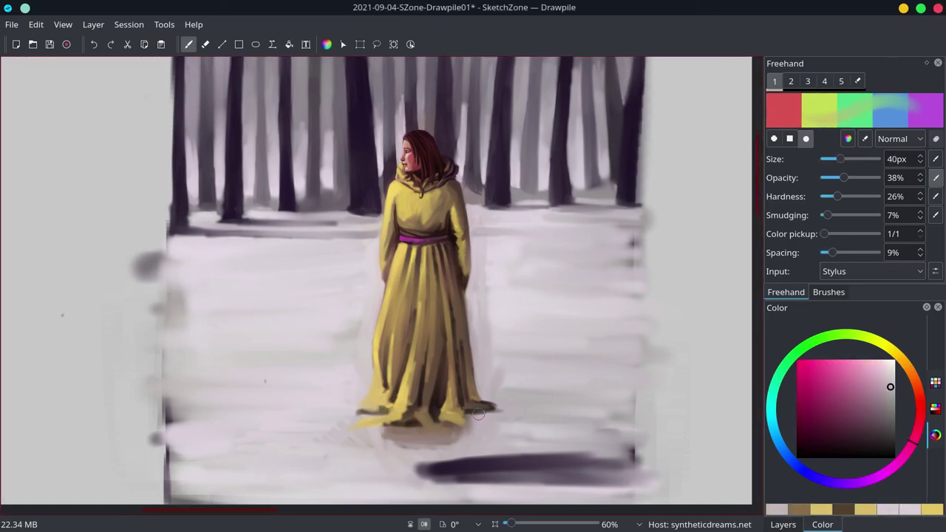
With a 40px brush, shade the right hem dark brown and lighten its pale pink shadow.
mouse_move(377, 436)
left_mouse_down()
mouse_move(428, 402)
mouse_move(455, 427)
mouse_move(462, 421)
left_mouse_up()
left_click(428, 403, "ctrl")
left_click(459, 396, "ctrl")
left_click(473, 407, "ctrl")
left_click(474, 382, "ctrl")
left_click_drag(510, 403, 484, 422)
left_click(380, 386, "ctrl")
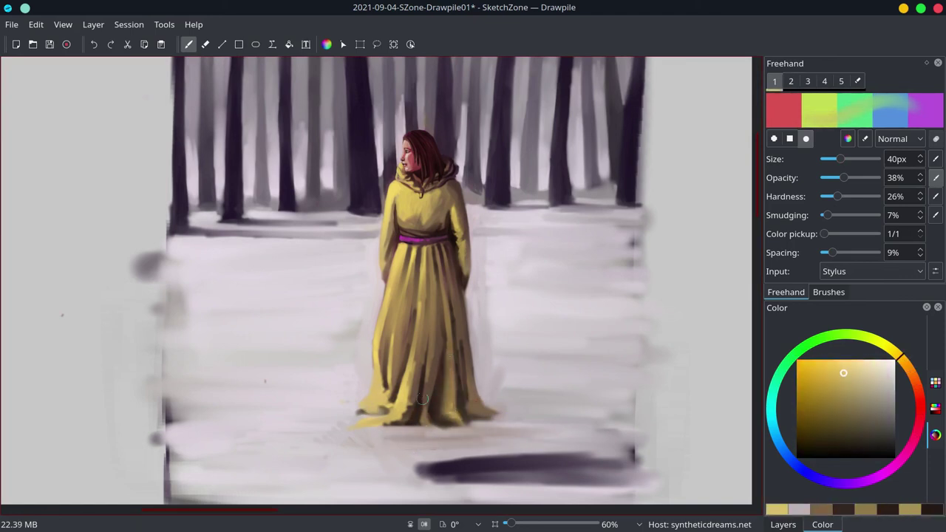
left_click(358, 382, "ctrl")
With an 11px brush, darken the dress's right edge in dark red-brown.
scroll(560, 306, "up", 3)
left_click(559, 306, "ctrl")
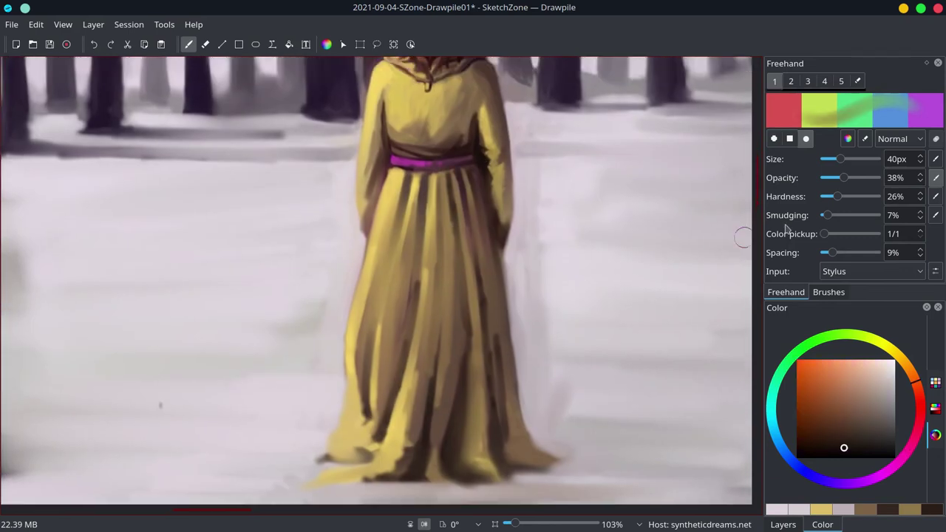
key("bracketleft")
key("bracketleft")
key("bracketleft")
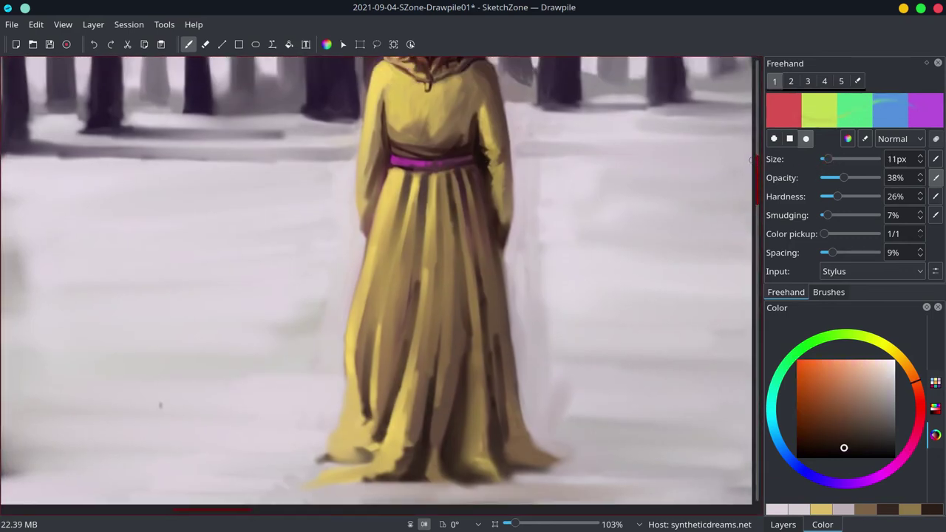
left_click(487, 155, "ctrl")
left_click_drag(495, 223, 504, 253)
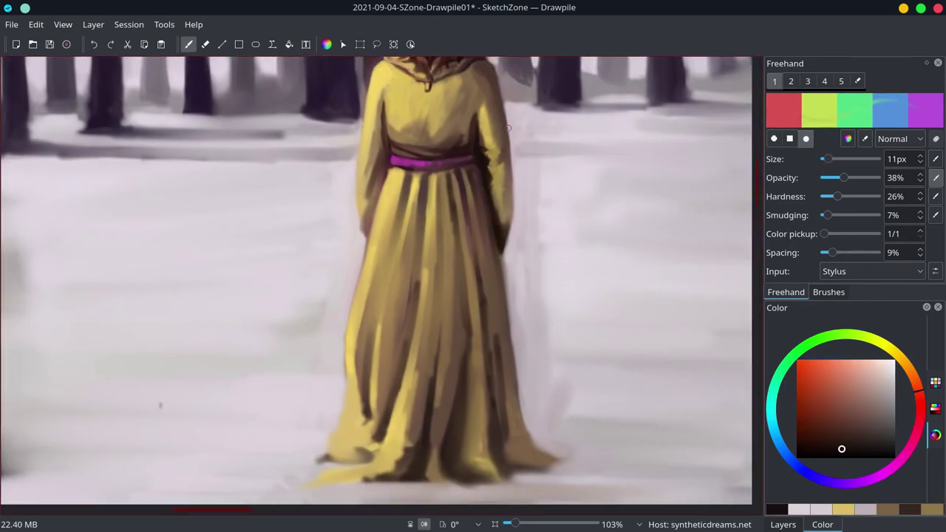
key("alt+Tab")
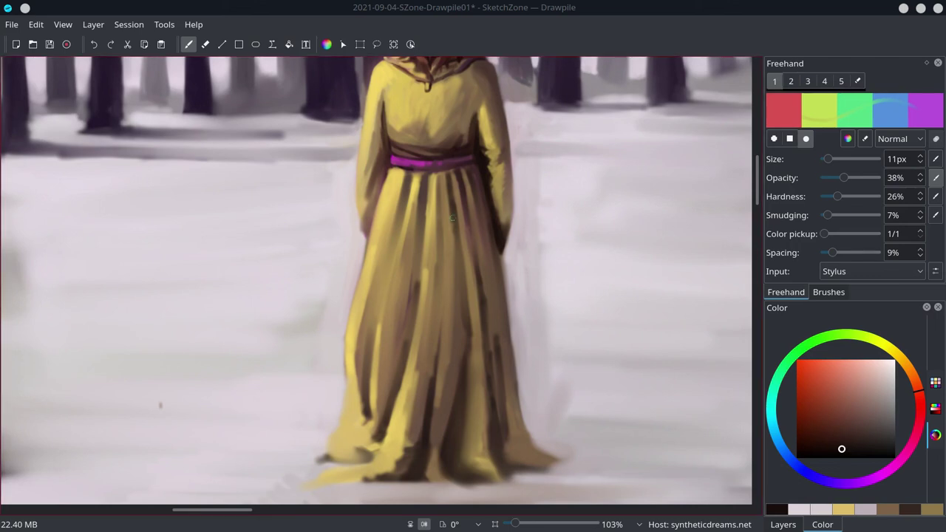
left_click(467, 255, "ctrl")
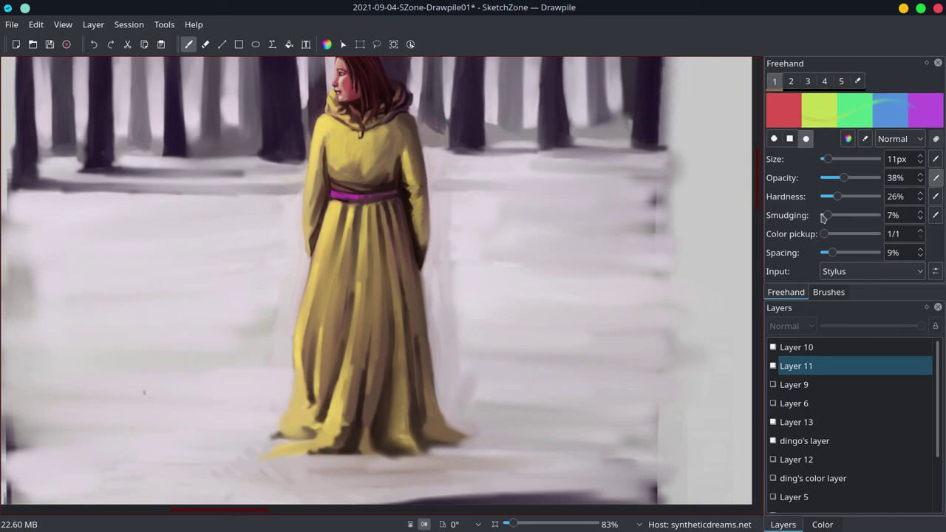
Extend the robe's hem further out at the lower left with bright yellow strokes.
left_click(823, 524)
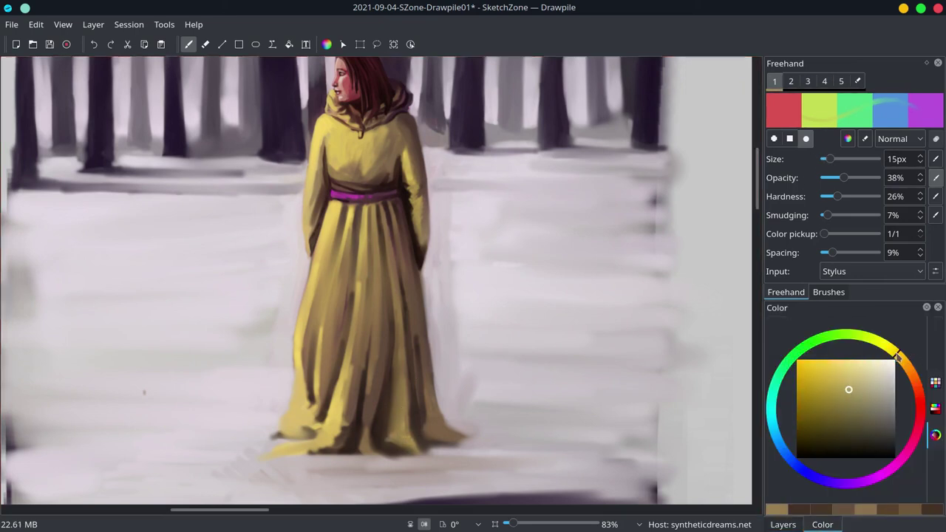
left_click(373, 440, "ctrl")
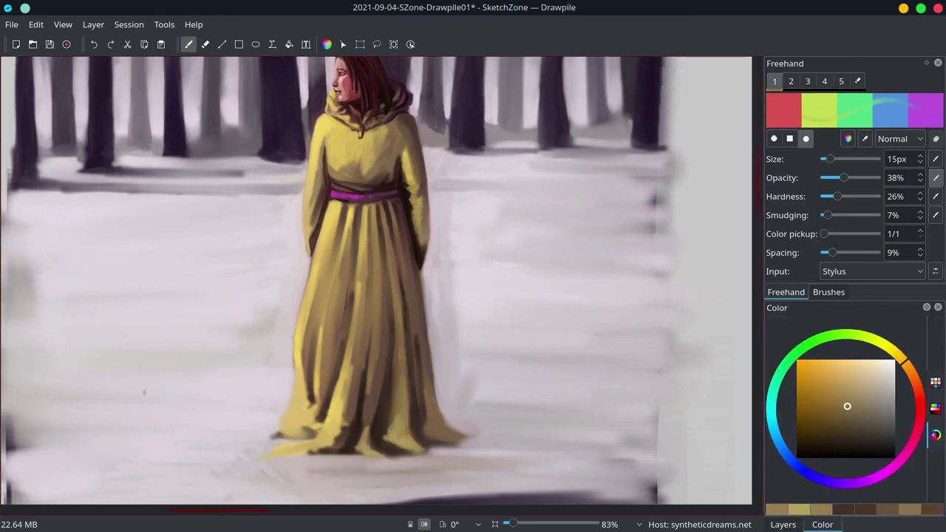
left_click(416, 347, "ctrl")
left_click(418, 348, "ctrl")
left_click(307, 429, "ctrl")
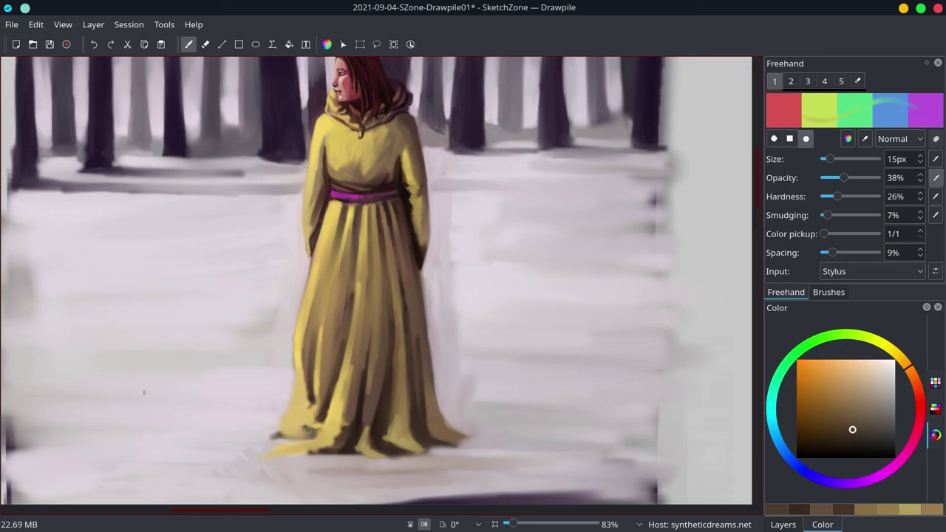
left_click(286, 414, "ctrl")
left_click_drag(267, 454, 341, 451)
Add dark brown shading strokes along the hem, then zoom out to the whole painting.
left_click(351, 422, "ctrl")
left_click(311, 452, "ctrl")
left_click(325, 459, "ctrl")
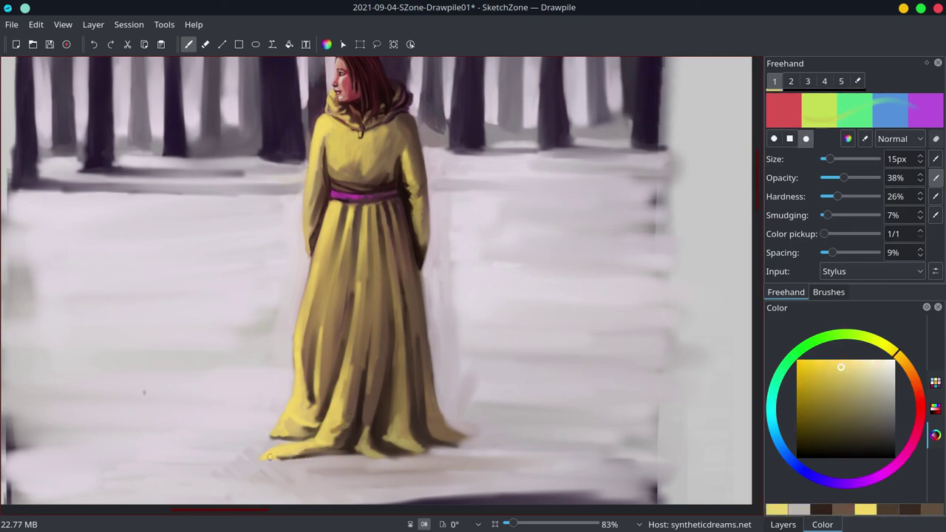
left_click(458, 441, "ctrl")
left_click_drag(450, 443, 473, 438)
key("ctrl+minus")
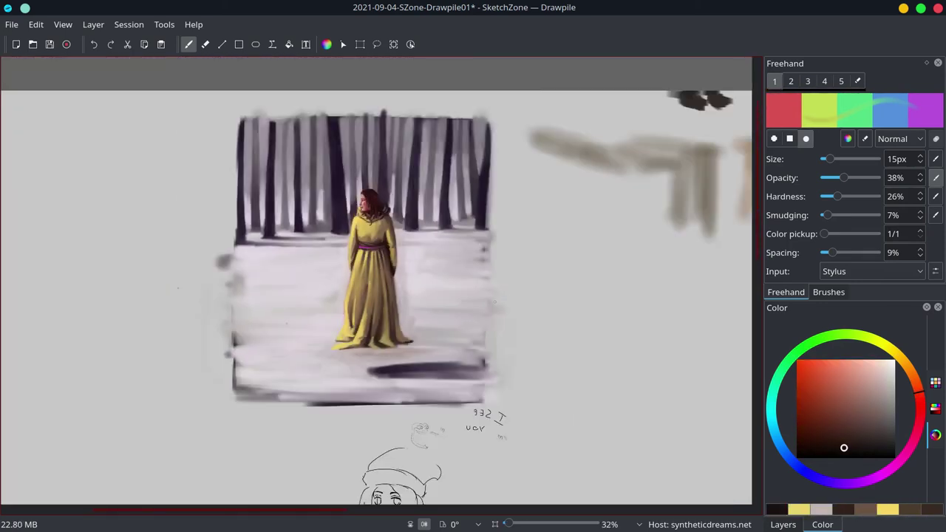
Zoom in on the figure, sample lilac snow and tan tones, and shrink the brush to 19px.
key("ctrl+plus")
key("ctrl+plus")
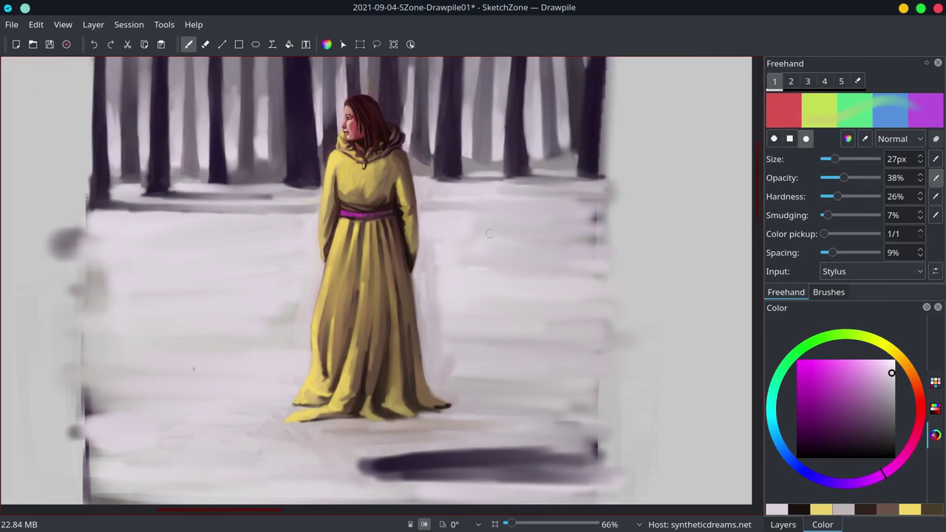
left_click(426, 246, "ctrl")
left_click(421, 258, "ctrl")
left_click(588, 241, "ctrl")
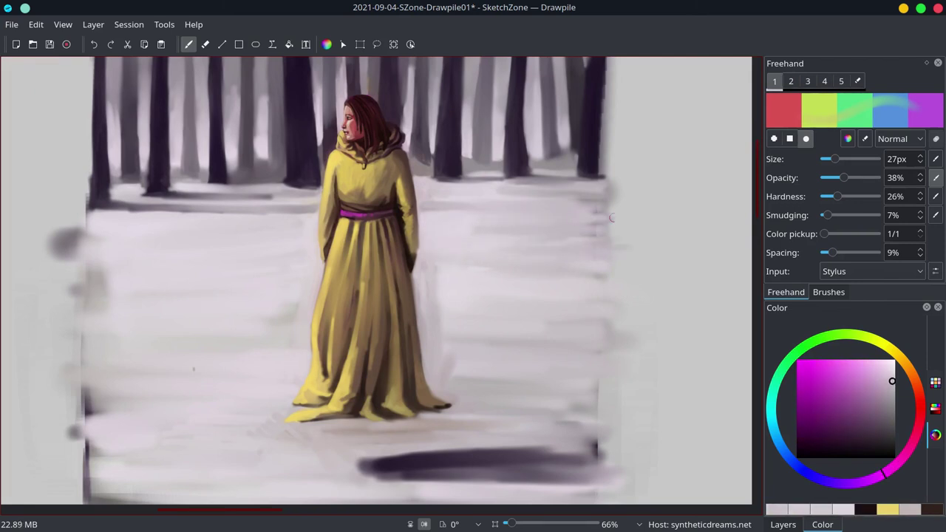
left_click(595, 216, "ctrl")
left_click(562, 194, "ctrl")
left_click(487, 254, "ctrl")
left_click(416, 246, "ctrl")
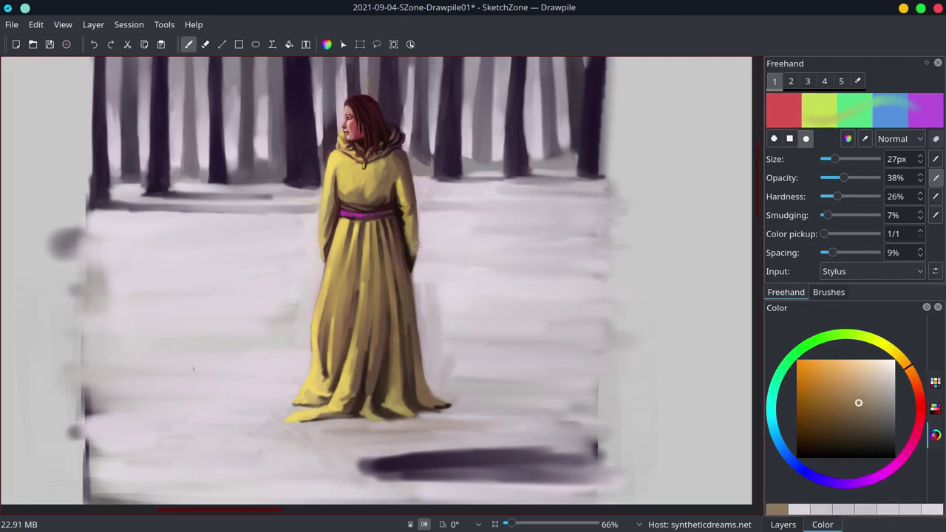
key("x")
key("x")
key("bracketleft")
key("bracketleft")
key("bracketleft")
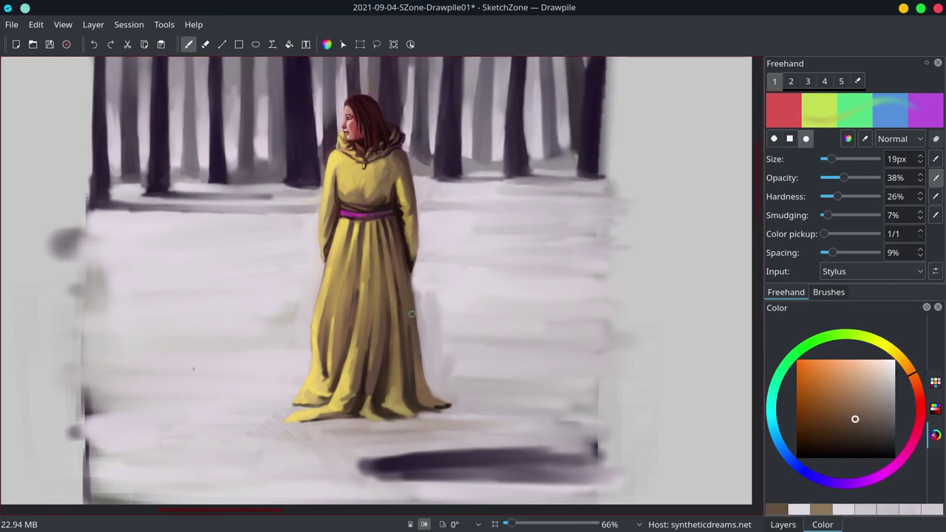
key("x")
With a 33px brush, paint a dark purple cast shadow stretching right from the robe's hem.
left_click(425, 291, "ctrl")
left_click(481, 307, "ctrl")
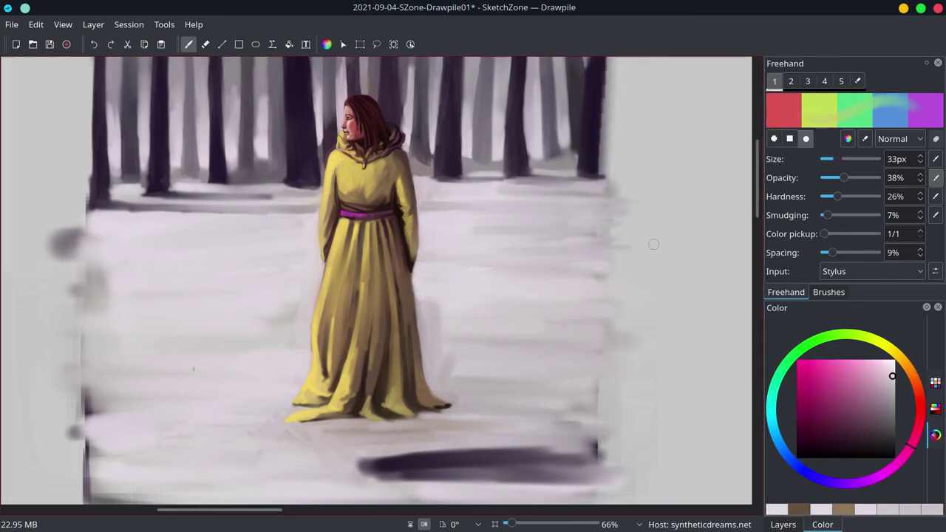
key("bracketright")
key("bracketright")
key("bracketright")
left_click(454, 272, "ctrl")
left_click(547, 271, "ctrl")
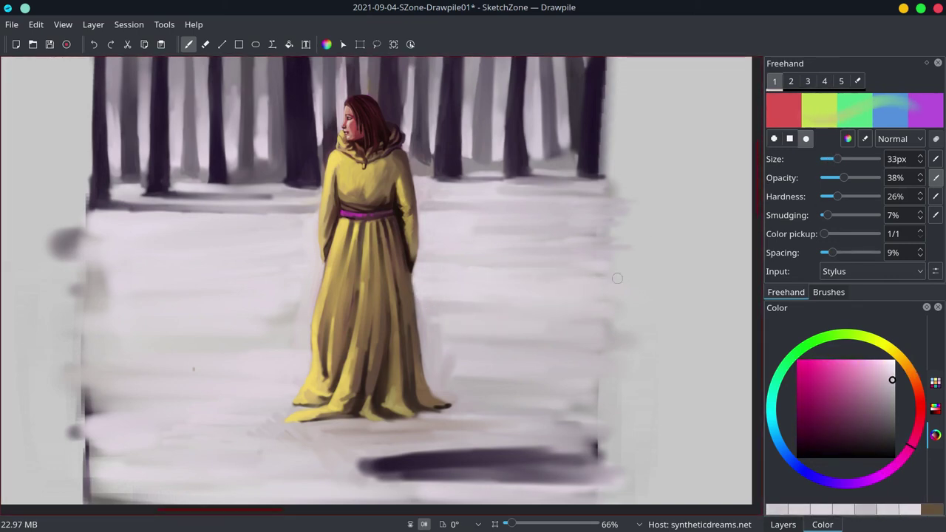
left_click(496, 325, "ctrl")
left_click(433, 321, "ctrl")
left_click(599, 349, "ctrl")
left_click(465, 362, "ctrl")
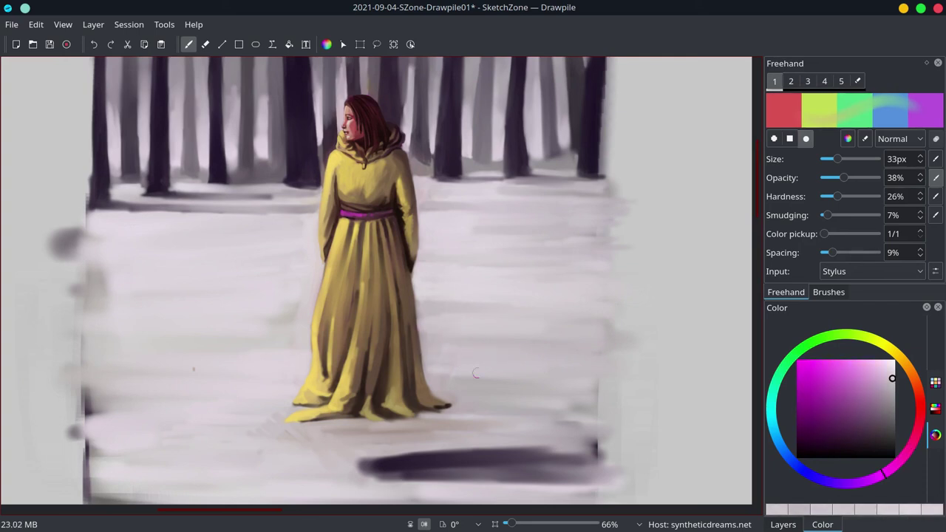
left_click(443, 411, "ctrl")
mouse_move(421, 411)
left_mouse_down()
mouse_move(477, 402)
mouse_move(510, 414)
left_mouse_up()
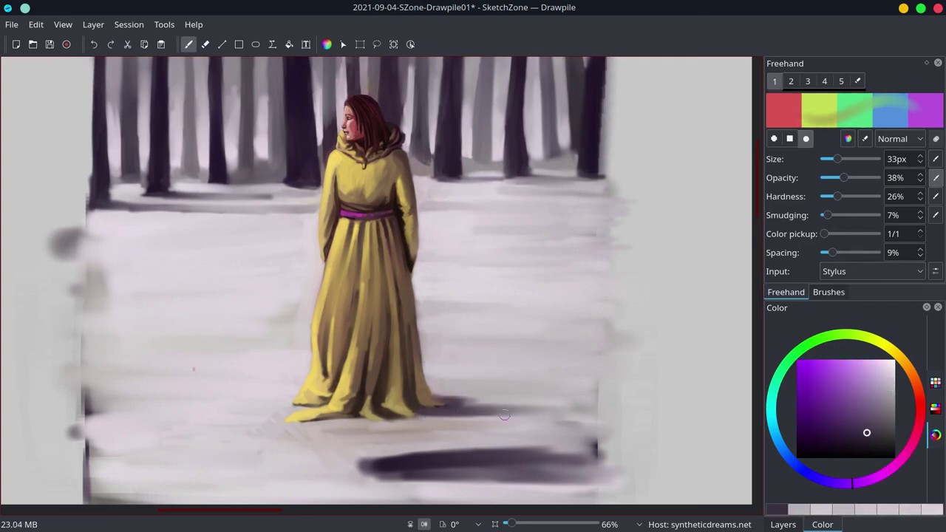
left_click_drag(392, 420, 554, 418)
left_click_drag(462, 403, 567, 399)
Darken and repaint the snowy horizon beneath the trees on both sides of the figure.
left_click_drag(421, 209, 477, 209)
mouse_move(260, 211)
left_mouse_down()
mouse_move(195, 211)
mouse_move(319, 208)
left_mouse_up()
left_click(444, 204, "ctrl")
mouse_move(416, 210)
left_mouse_down()
mouse_move(529, 197)
mouse_move(517, 214)
left_mouse_up()
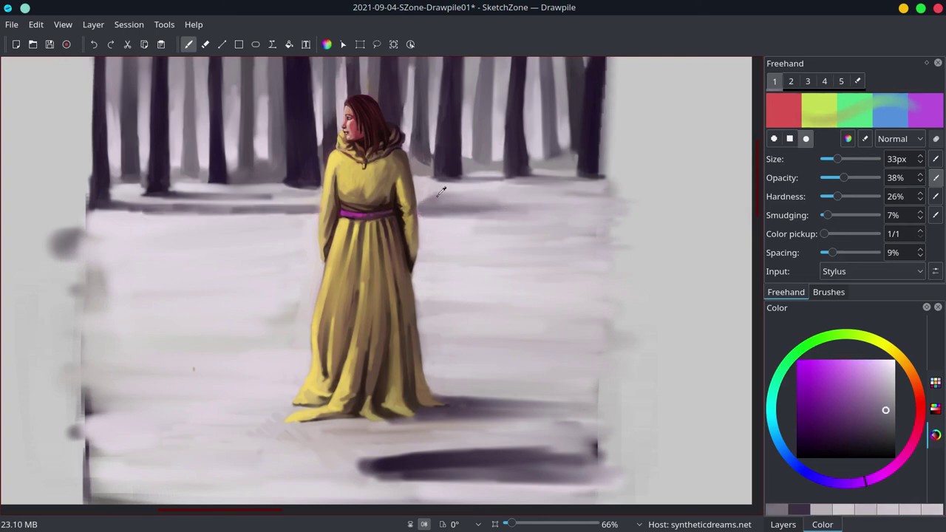
left_click(443, 193, "ctrl")
left_click(458, 222, "ctrl")
mouse_move(438, 219)
left_mouse_down()
mouse_move(539, 219)
mouse_move(492, 218)
left_mouse_up()
left_click_drag(142, 213, 303, 214)
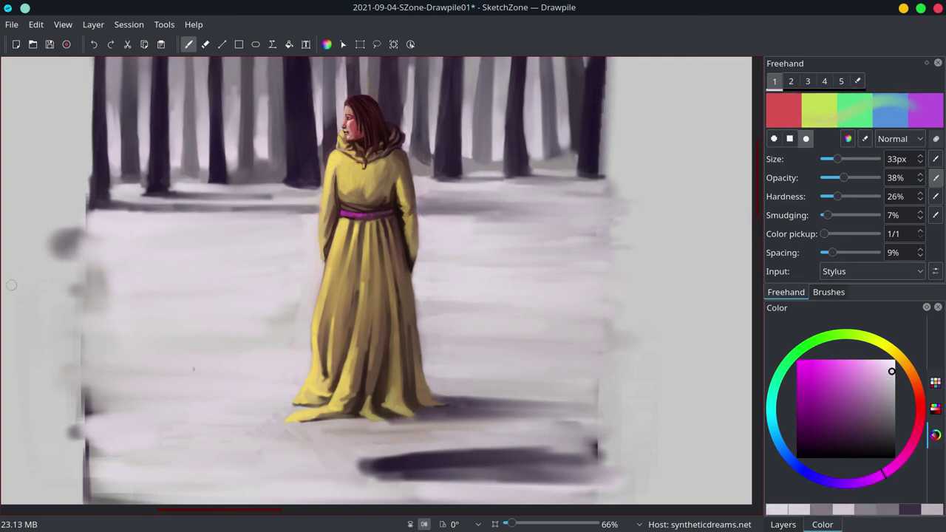
Resample magenta, ochre and pale pink tones at 22-34px and lighten the painting's left edge.
key("bracketleft")
key("bracketleft")
key("bracketleft")
left_click(272, 195, "ctrl")
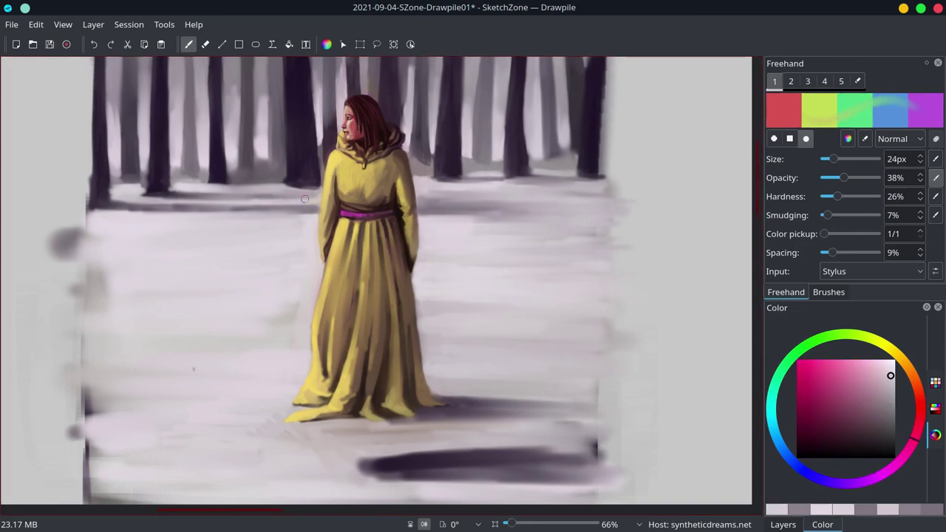
left_click(296, 286, "ctrl")
left_click(306, 309, "ctrl")
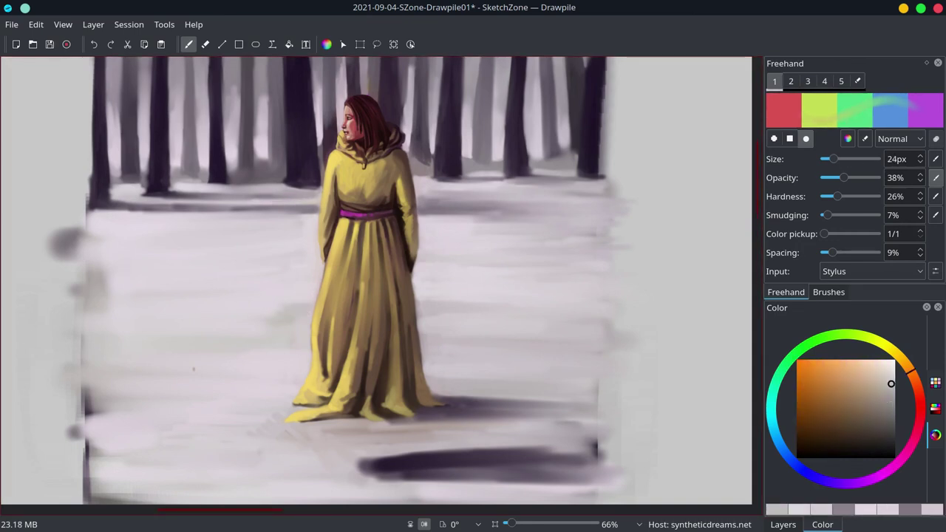
key("bracketright")
key("bracketright")
key("bracketright")
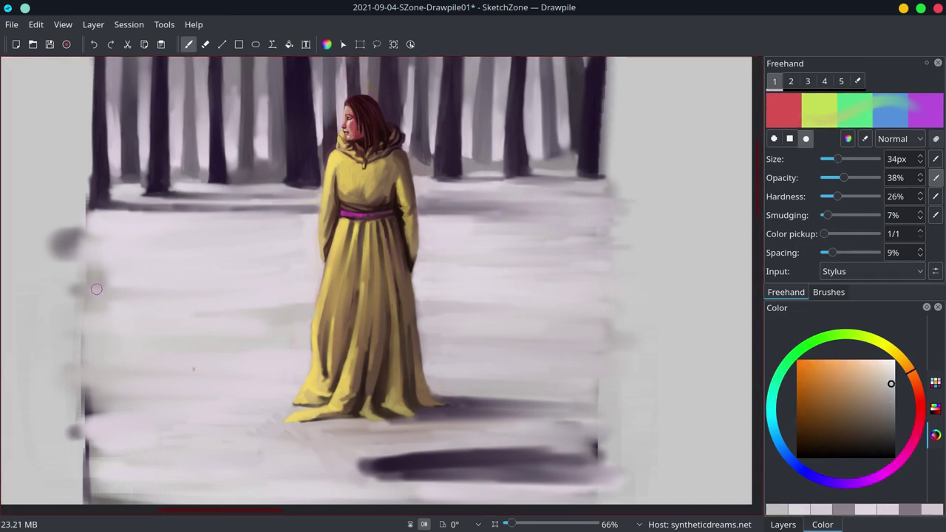
left_click(210, 275, "ctrl")
key("bracketleft")
key("bracketleft")
key("bracketleft")
left_click(316, 314, "ctrl")
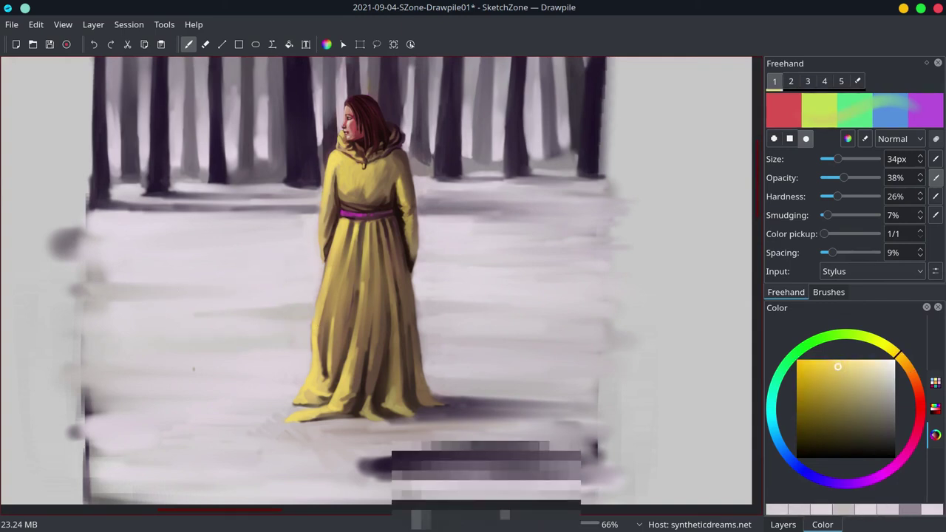
left_click(362, 214, "ctrl")
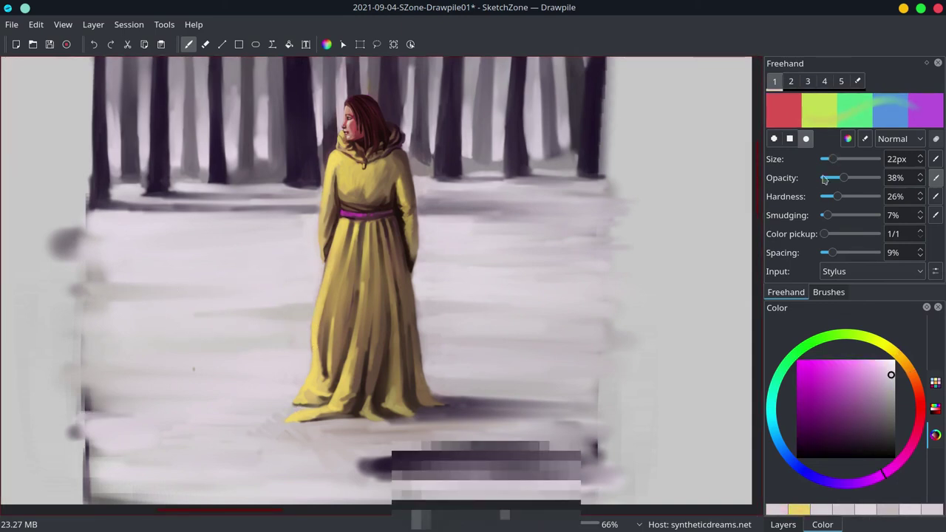
key("bracketright")
key("bracketright")
key("bracketright")
scroll(387, 218, "down", 3)
left_click(222, 354, "ctrl")
left_click_drag(181, 354, 174, 336)
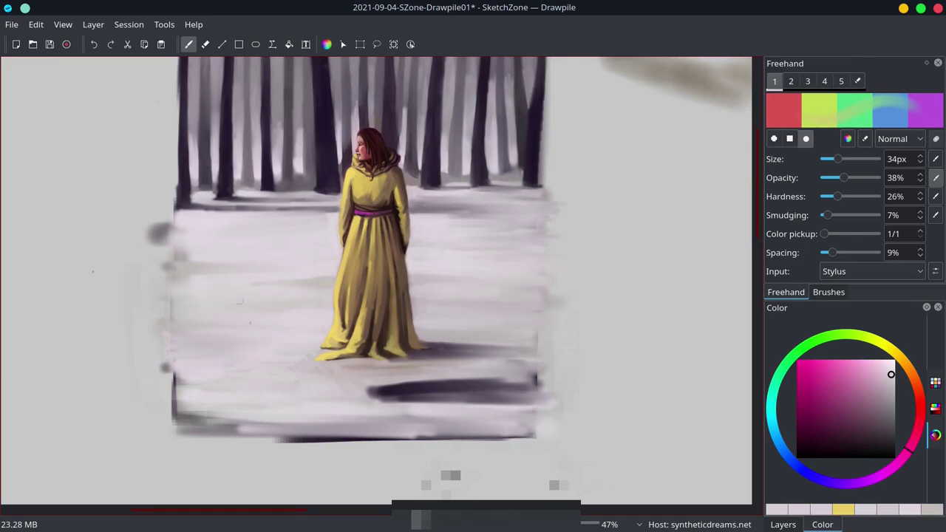
Lighten the lower-left snow and cover the dark band below the figure with pale snow.
left_click_drag(177, 259, 167, 233)
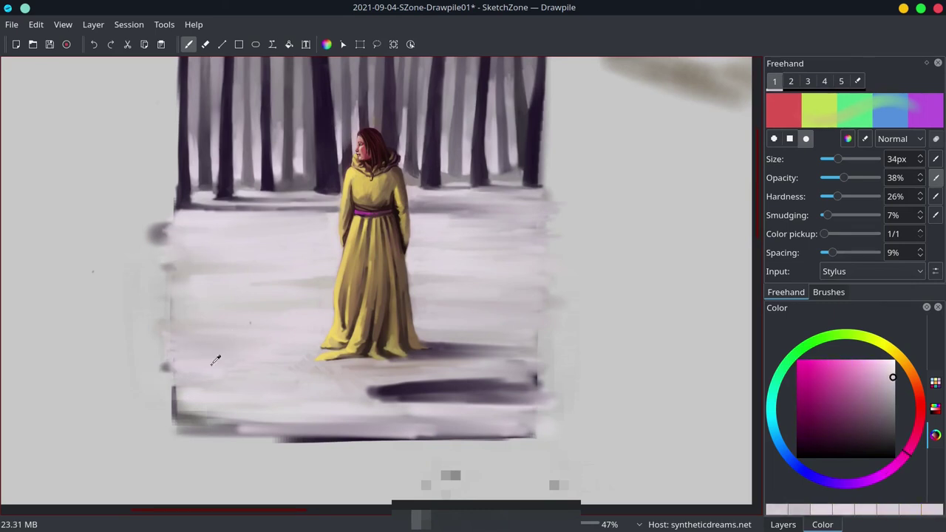
left_click(165, 395, "ctrl")
left_click_drag(165, 394, 201, 399)
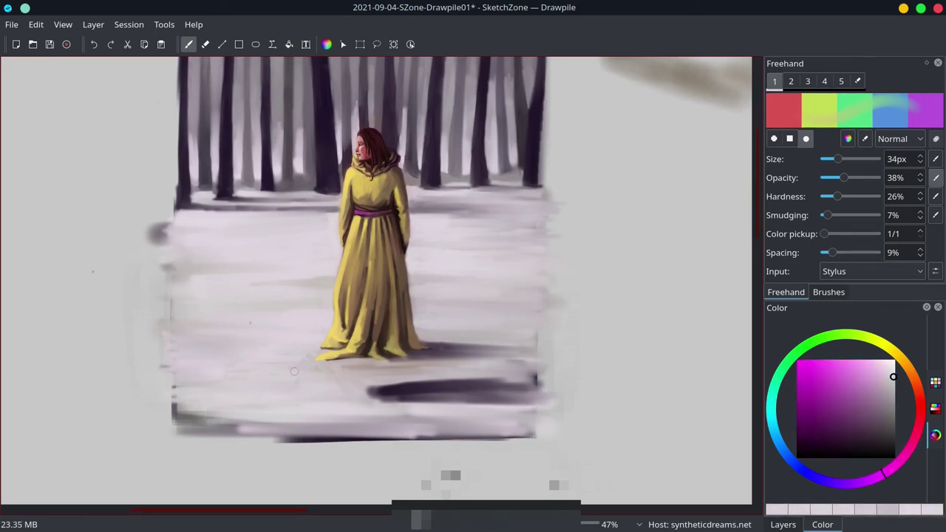
left_click(426, 378, "ctrl")
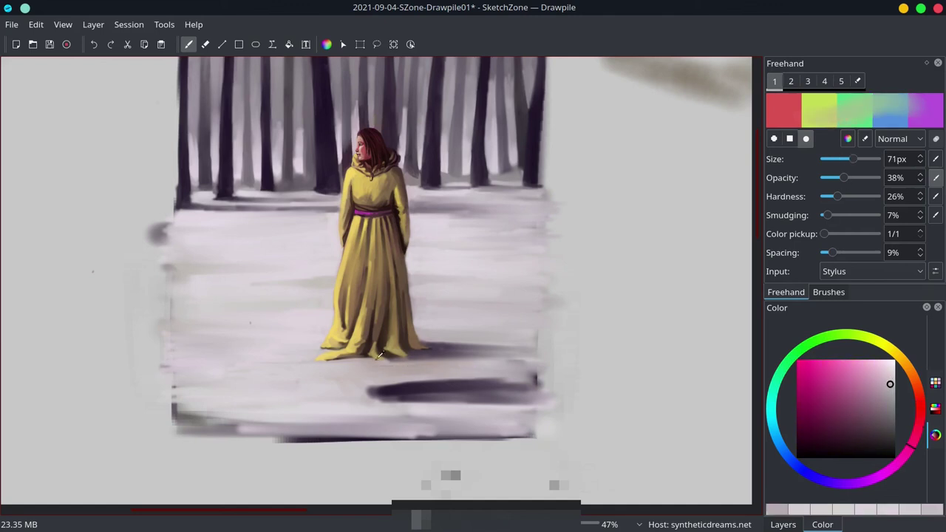
mouse_move(426, 378)
left_mouse_down()
mouse_move(532, 385)
mouse_move(369, 403)
mouse_move(479, 380)
left_mouse_up()
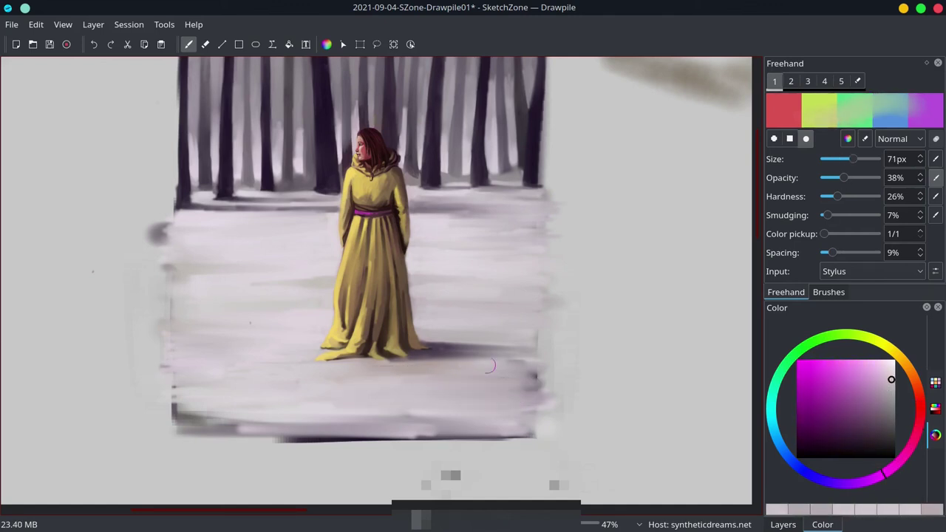
left_click(502, 358, "ctrl")
mouse_move(517, 427)
left_mouse_down()
mouse_move(211, 415)
mouse_move(444, 441)
left_mouse_up()
left_click(527, 388, "ctrl")
Soften the left, right and top edges with light and grey strokes, show the layers list, and save.
scroll(567, 310, "down", 1)
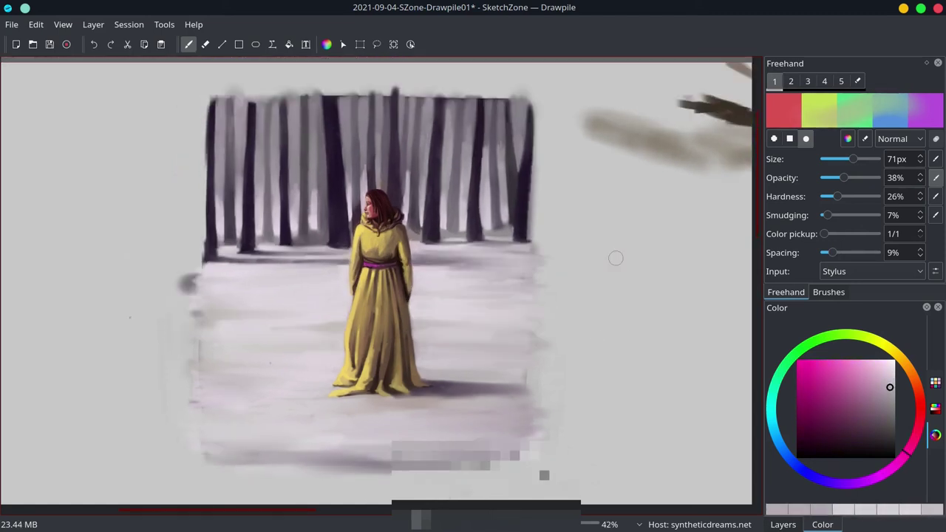
left_click_drag(204, 103, 203, 237)
left_click(185, 131, "ctrl")
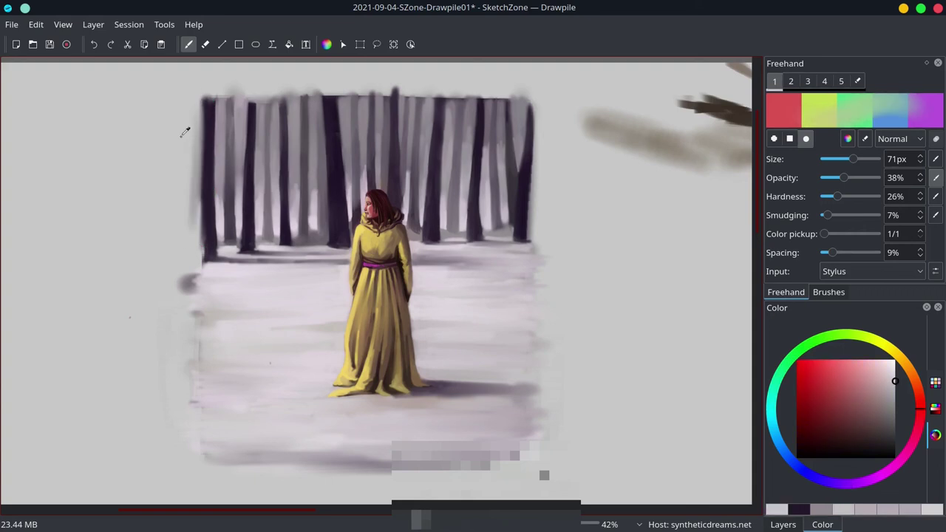
left_click(186, 284, "ctrl")
left_click(784, 524)
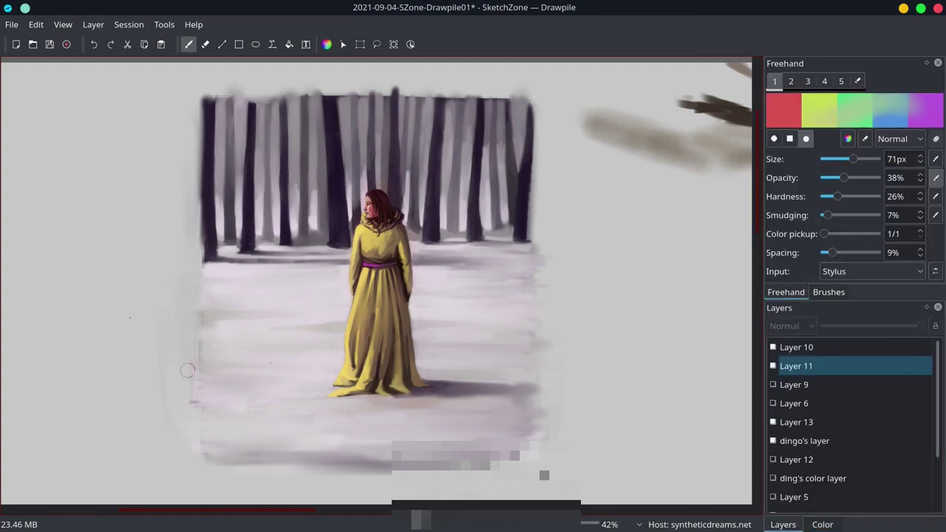
left_click_drag(549, 258, 547, 414)
left_click_drag(559, 111, 541, 228)
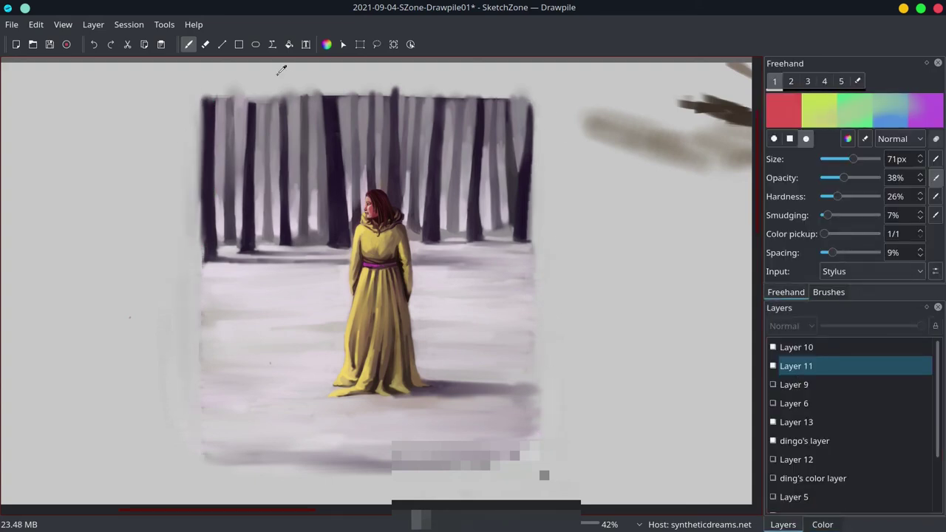
left_click_drag(218, 94, 537, 94)
key("bracketleft")
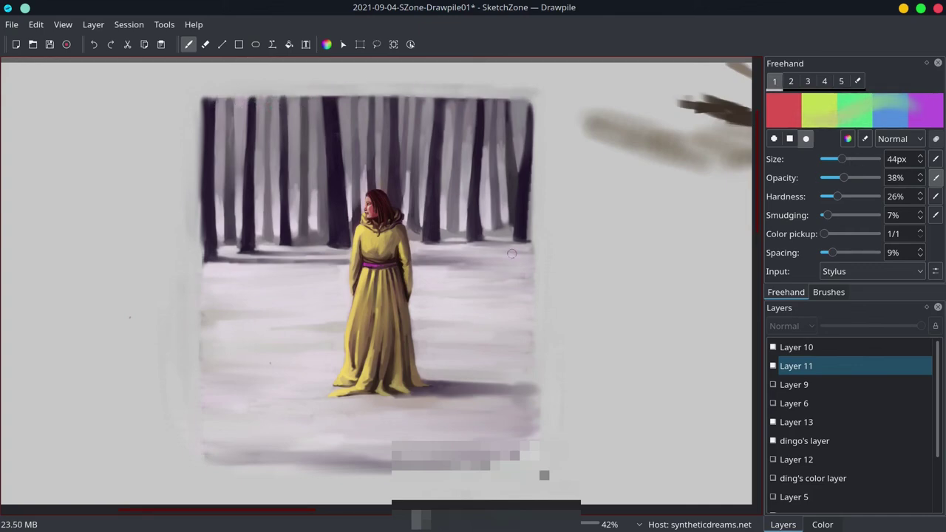
key("ctrl+s")
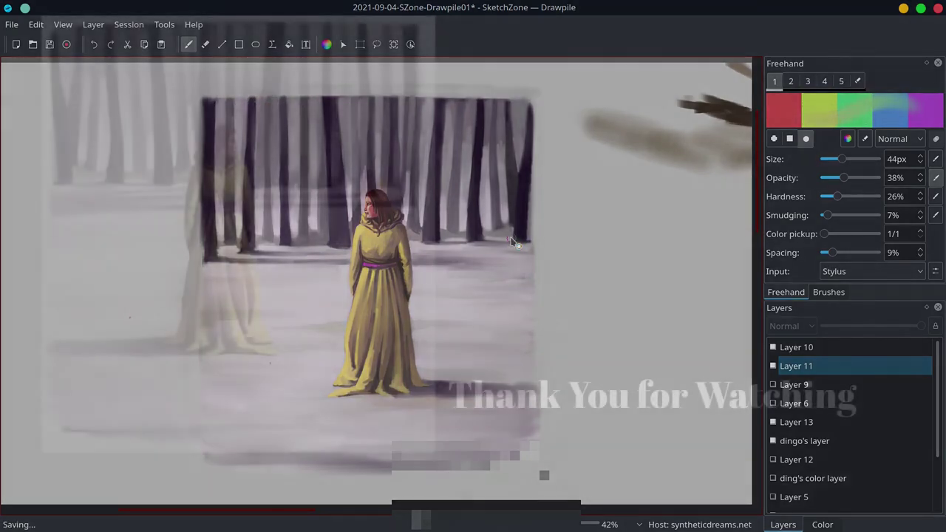